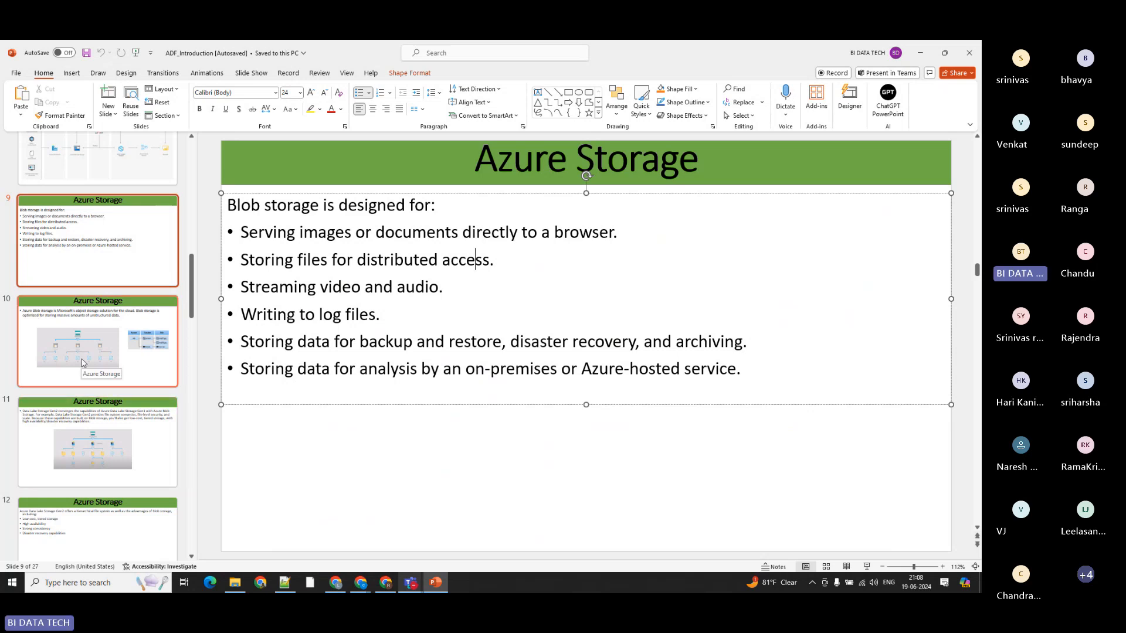
# Step: Switch to Chrome and reload the Azure portal page whose session has expired
pyautogui.moveTo(360, 585)
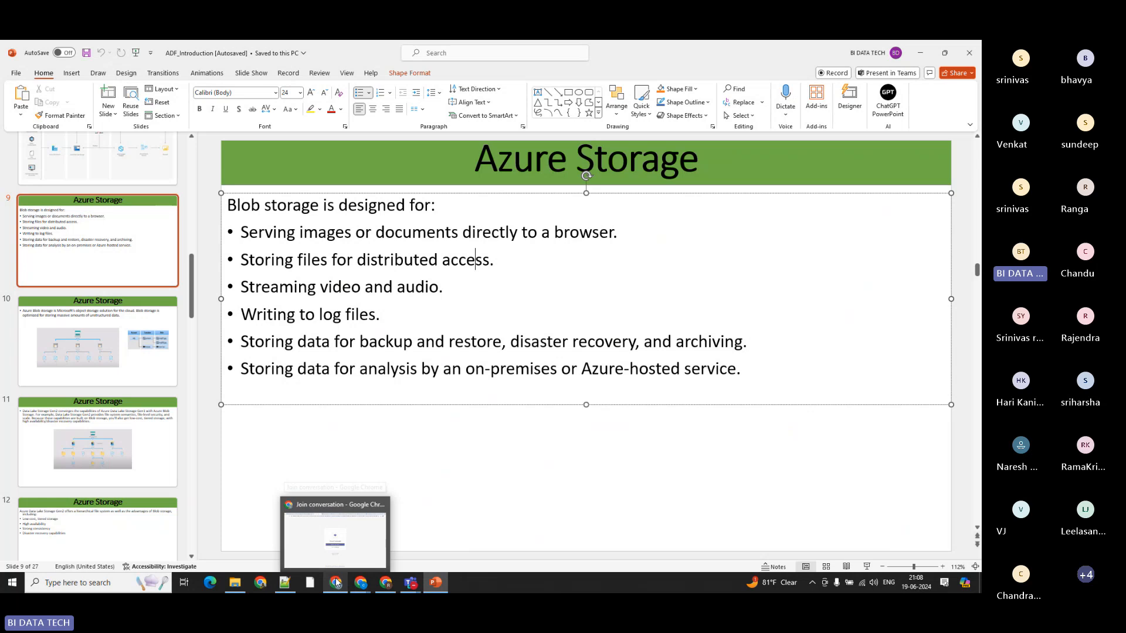
pyautogui.click(336, 582)
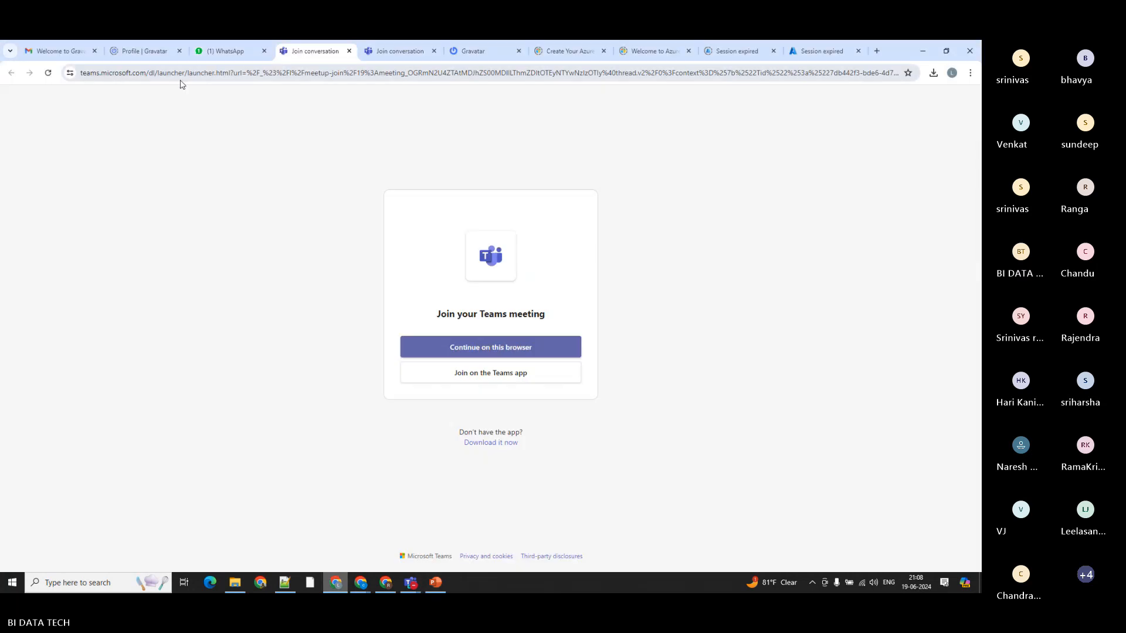
pyautogui.click(661, 54)
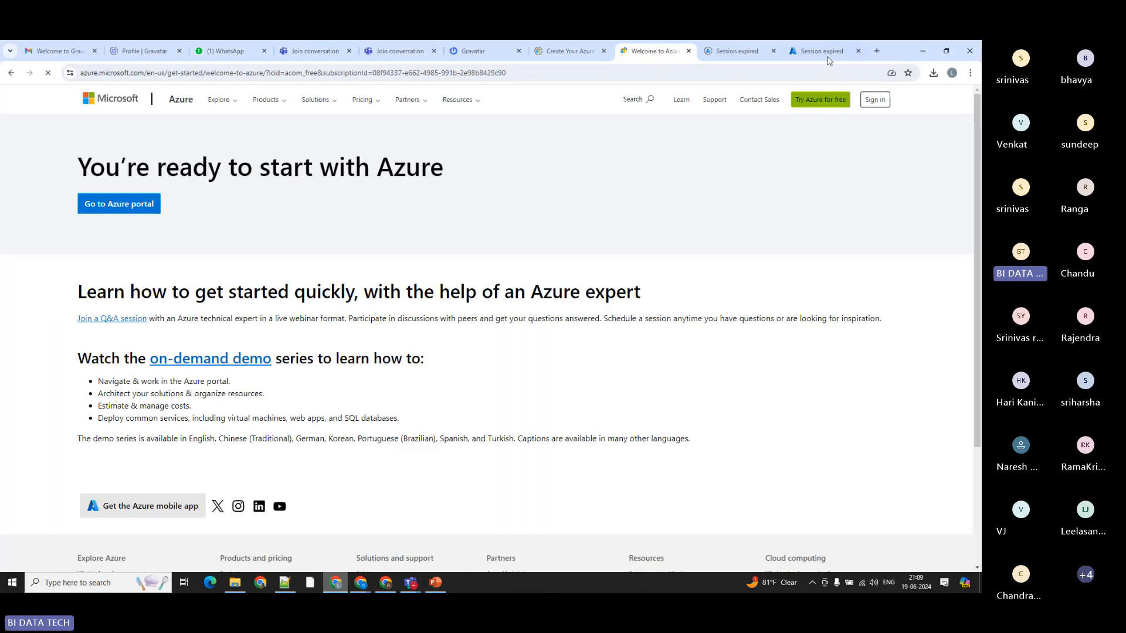
pyautogui.click(827, 52)
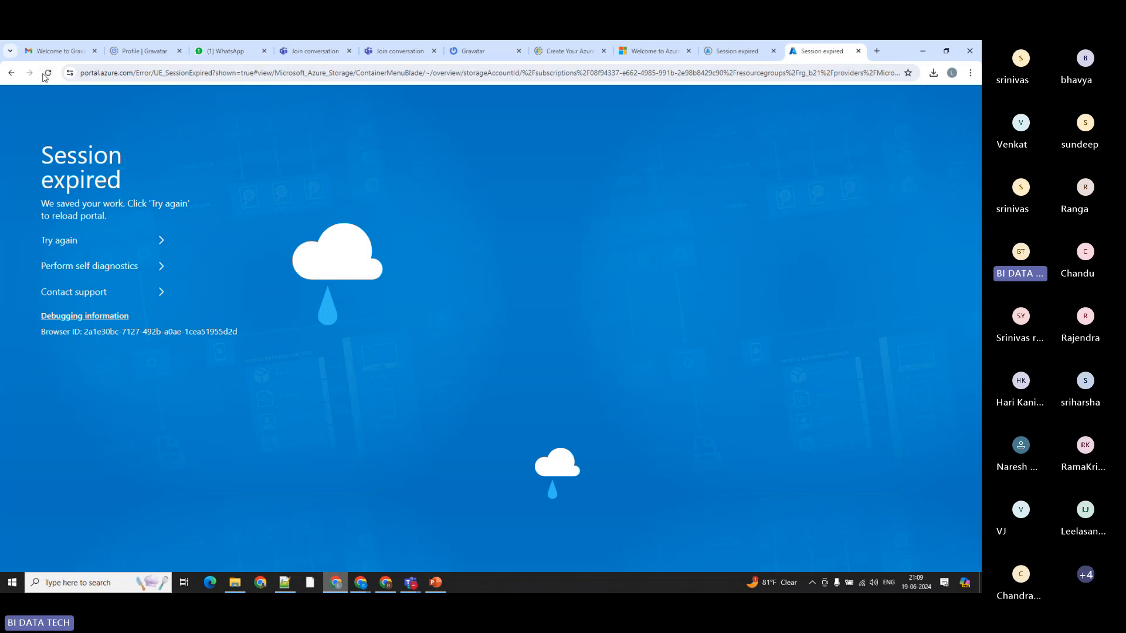
pyautogui.click(47, 73)
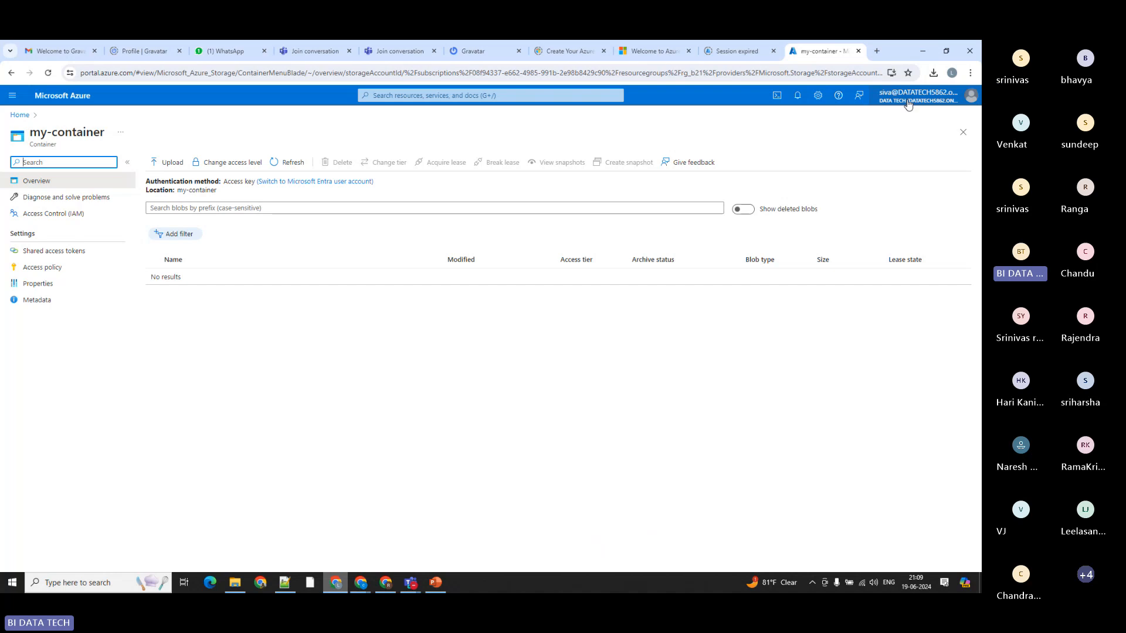
pyautogui.click(901, 97)
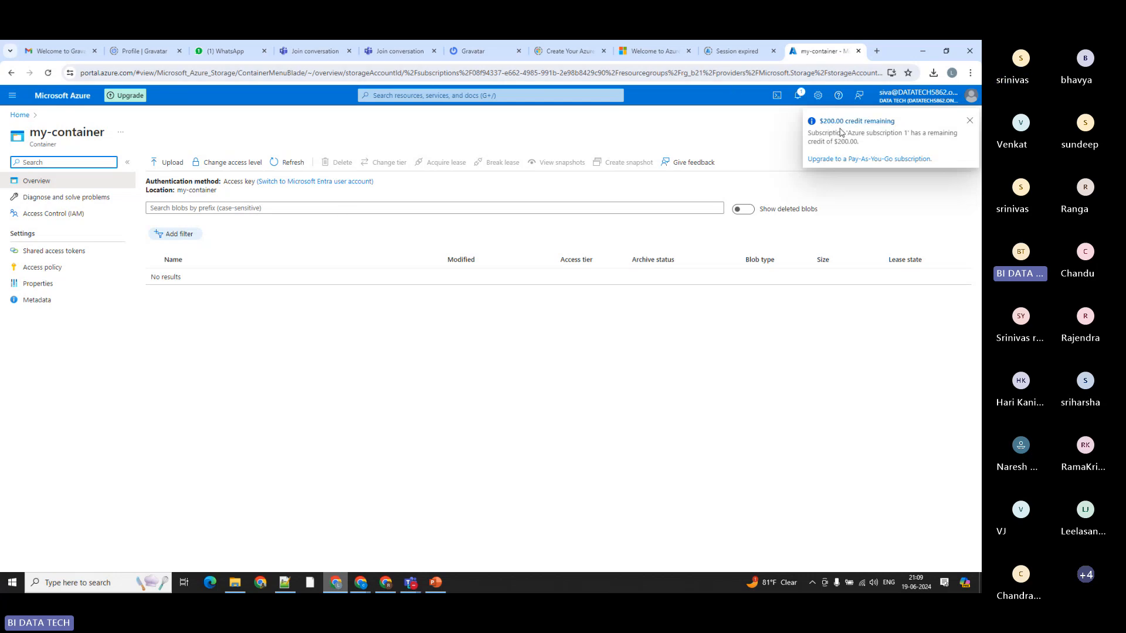
# Step: Open my-container in the b21blobstorage storage account of resource group rg_b21, starting from the portal home page
pyautogui.click(20, 115)
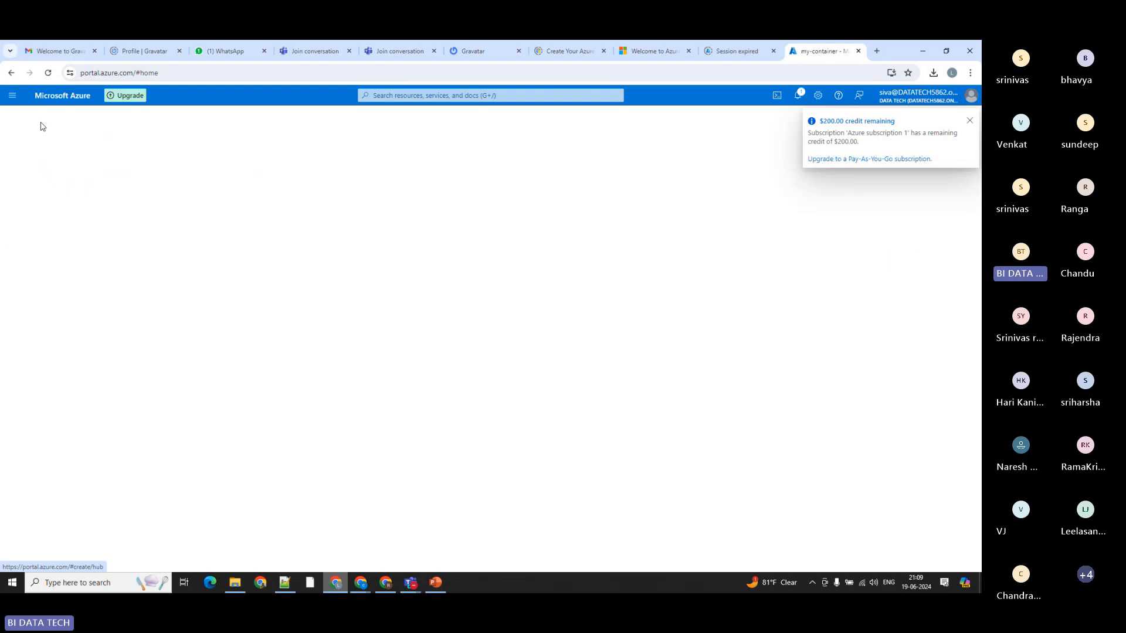
pyautogui.click(296, 156)
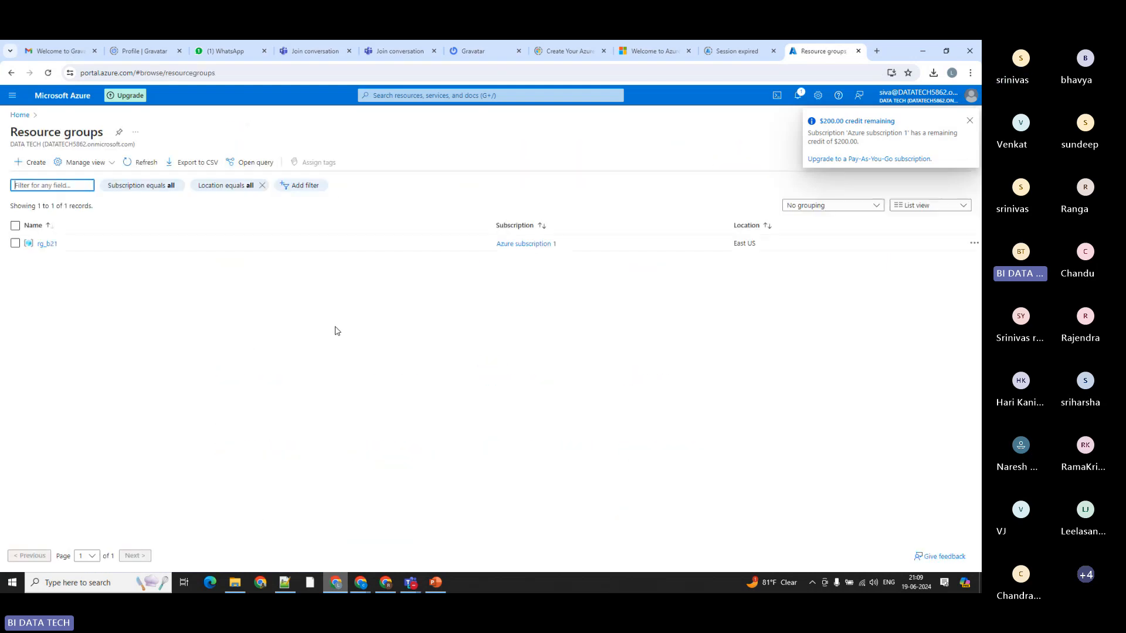
pyautogui.click(46, 243)
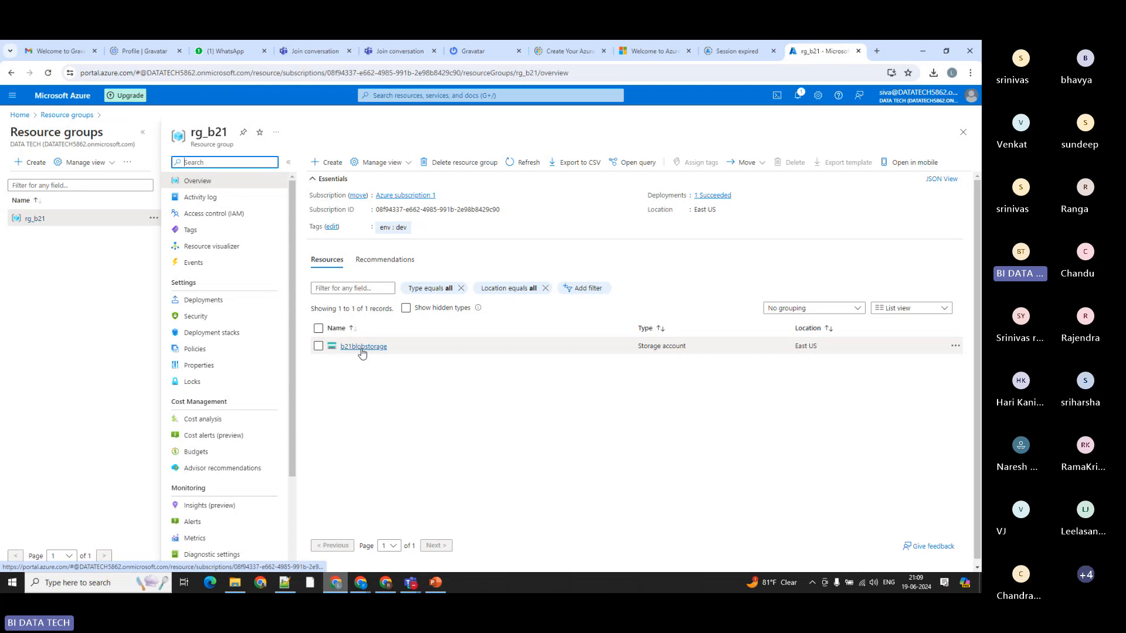
pyautogui.click(361, 347)
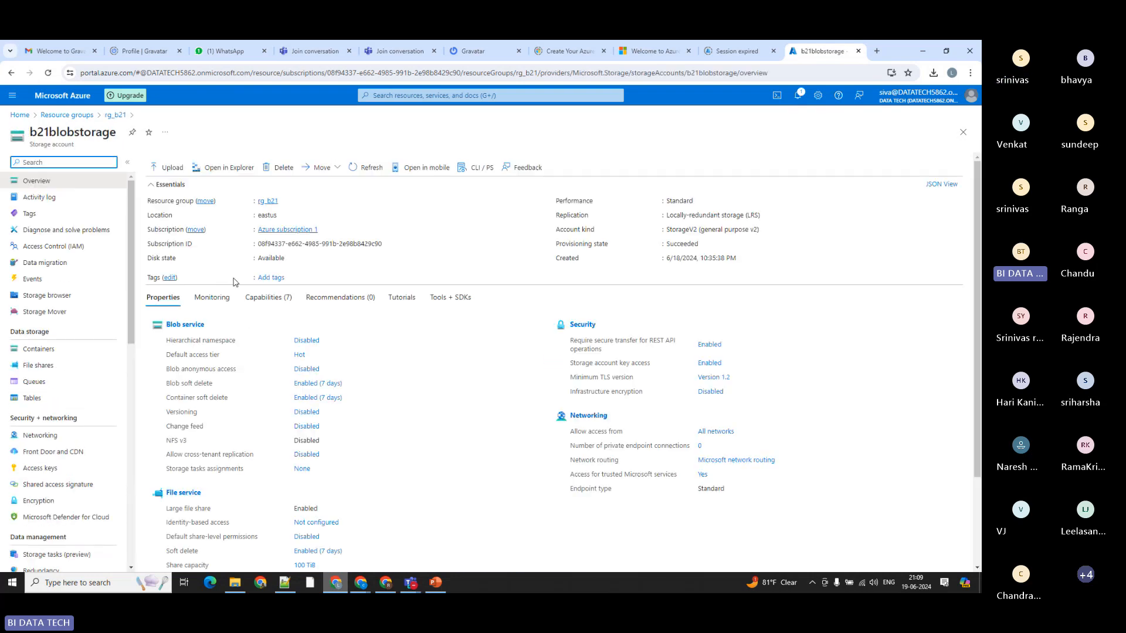
pyautogui.click(35, 349)
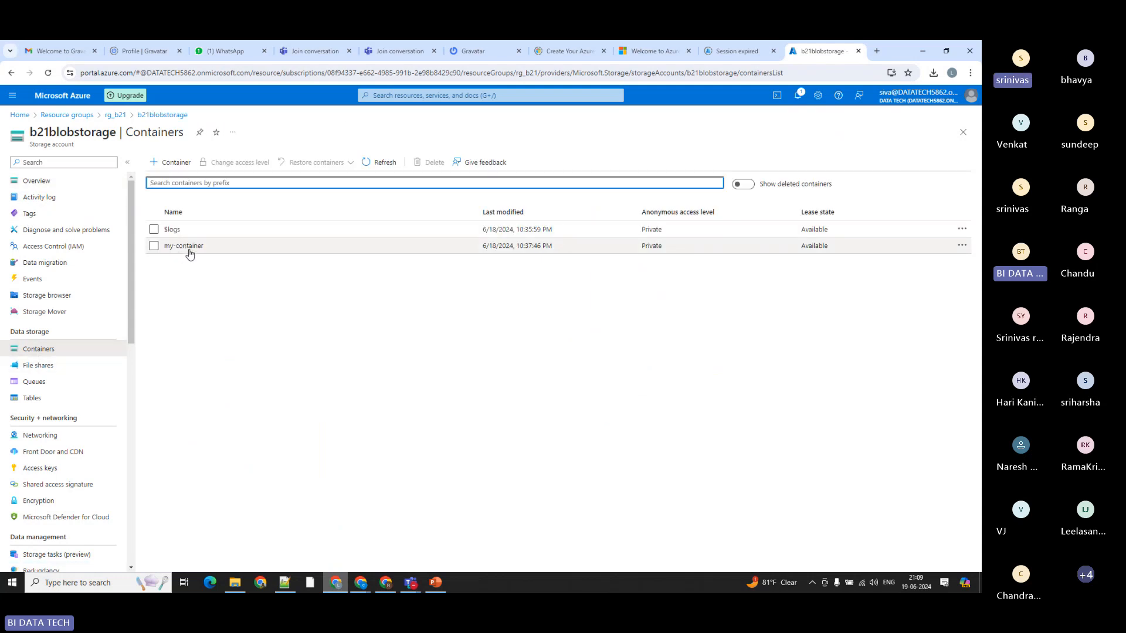
pyautogui.click(188, 246)
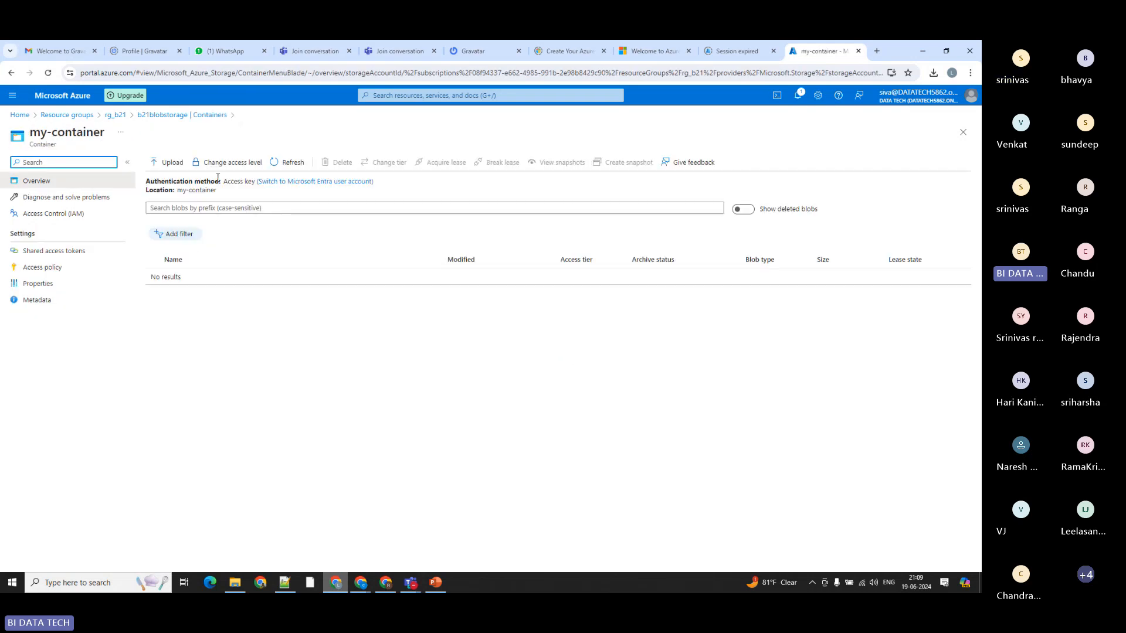
# Step: Start a blob upload to my-container and browse to the Azure_Training\DATA_SET\emp folder on drive D
pyautogui.click(167, 165)
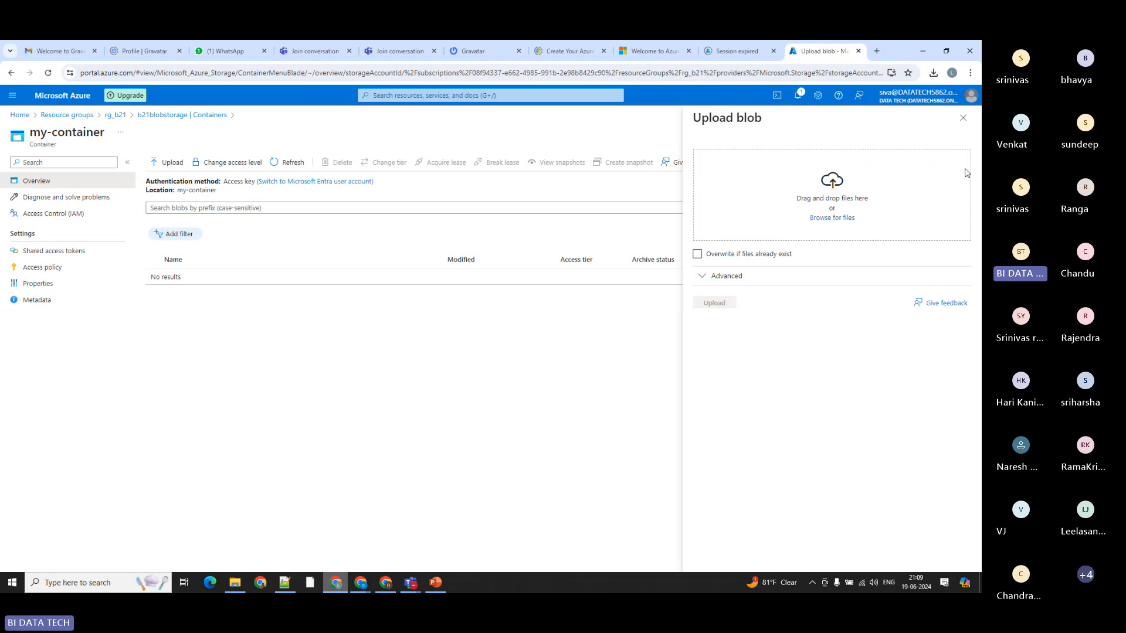
pyautogui.click(825, 220)
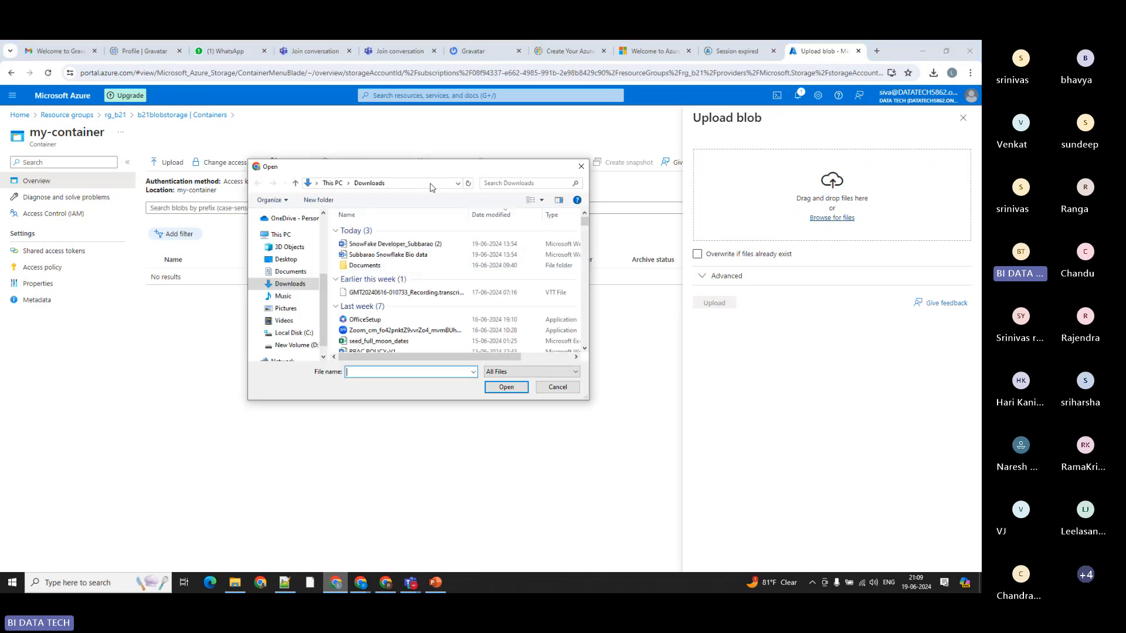
pyautogui.scroll(-5, 343, 270)
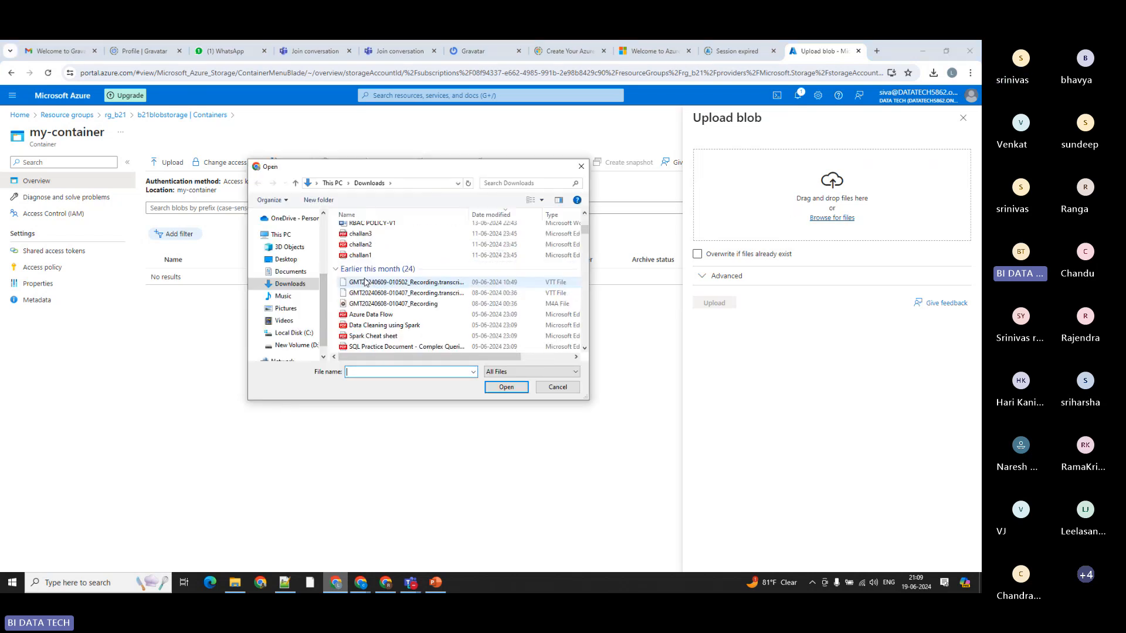
pyautogui.scroll(4, 343, 269)
pyautogui.click(280, 239)
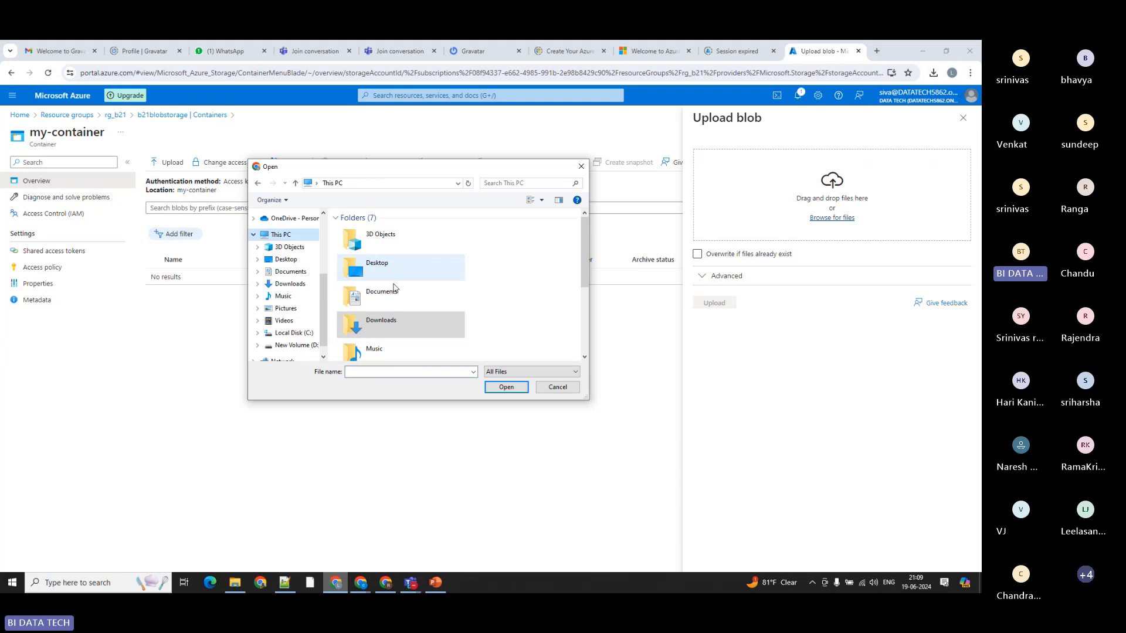
pyautogui.scroll(-3, 392, 316)
pyautogui.click(397, 346)
pyautogui.doubleClick(397, 345)
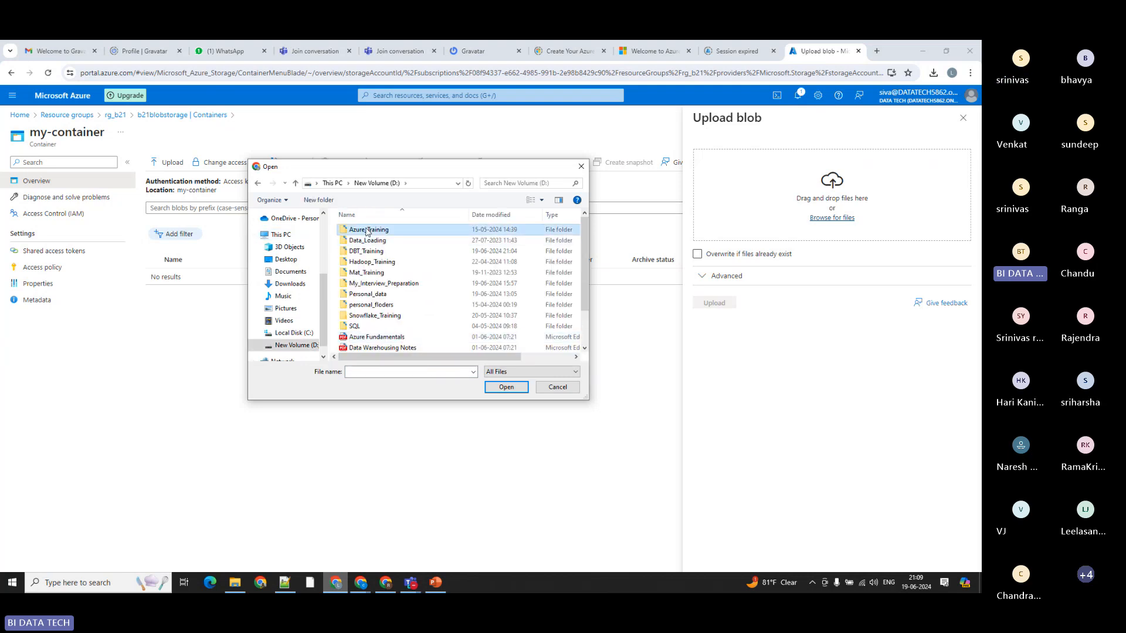
pyautogui.doubleClick(363, 229)
pyautogui.doubleClick(358, 229)
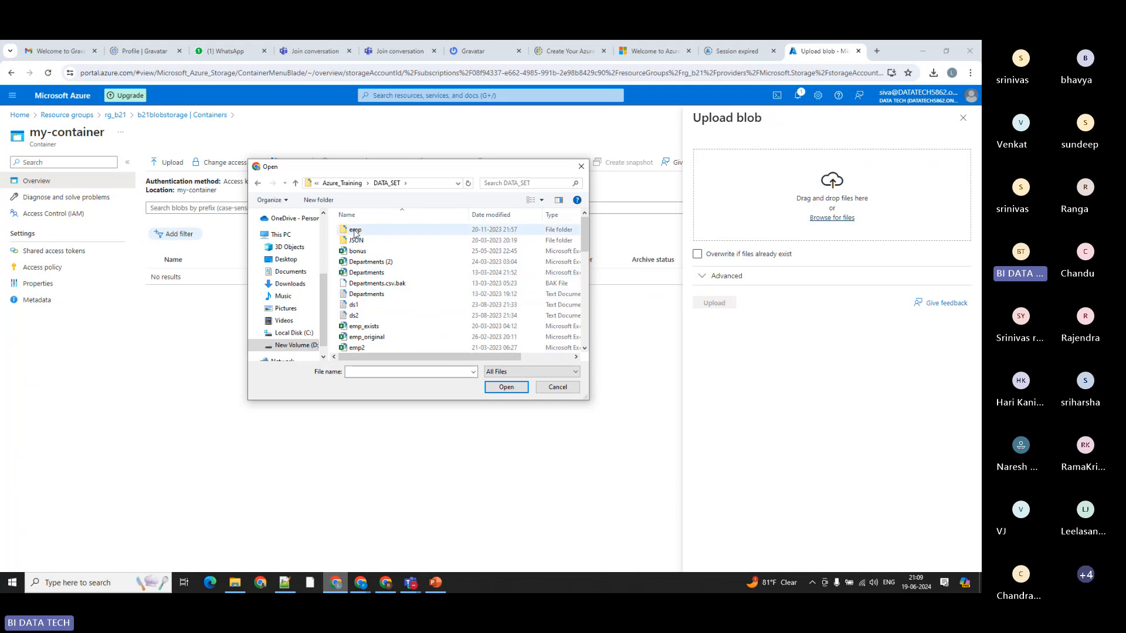
pyautogui.doubleClick(374, 231)
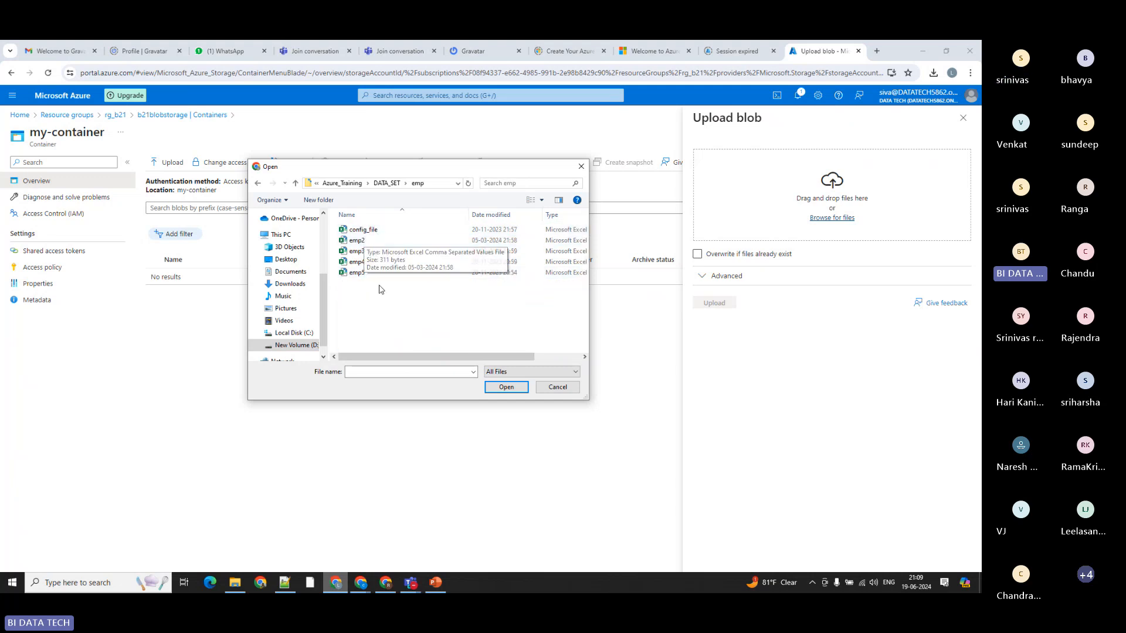
# Step: Choose the emp2 and emp3 CSV files and upload them to my-container
pyautogui.click(356, 243)
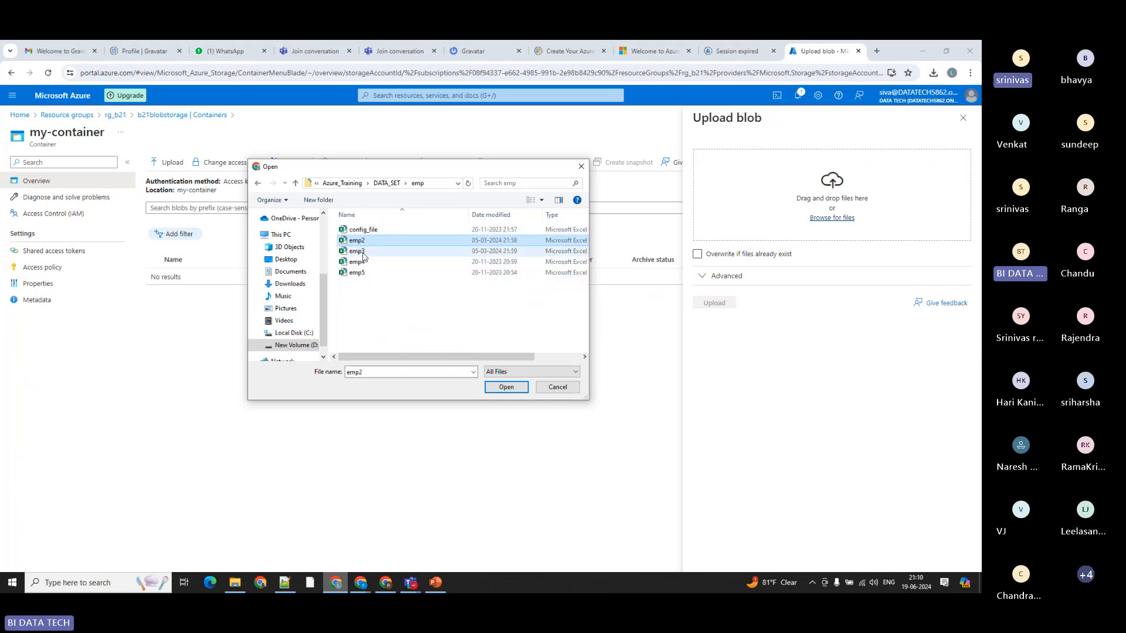
pyautogui.keyDown('ctrl'); pyautogui.click(358, 252); pyautogui.keyUp('ctrl')
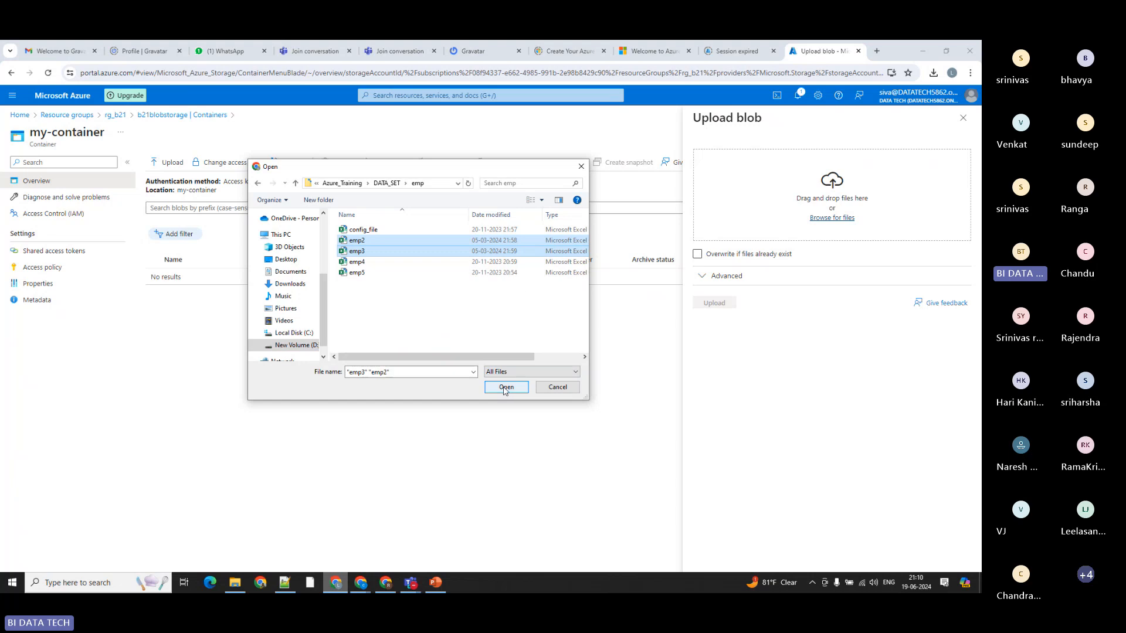
pyautogui.click(506, 388)
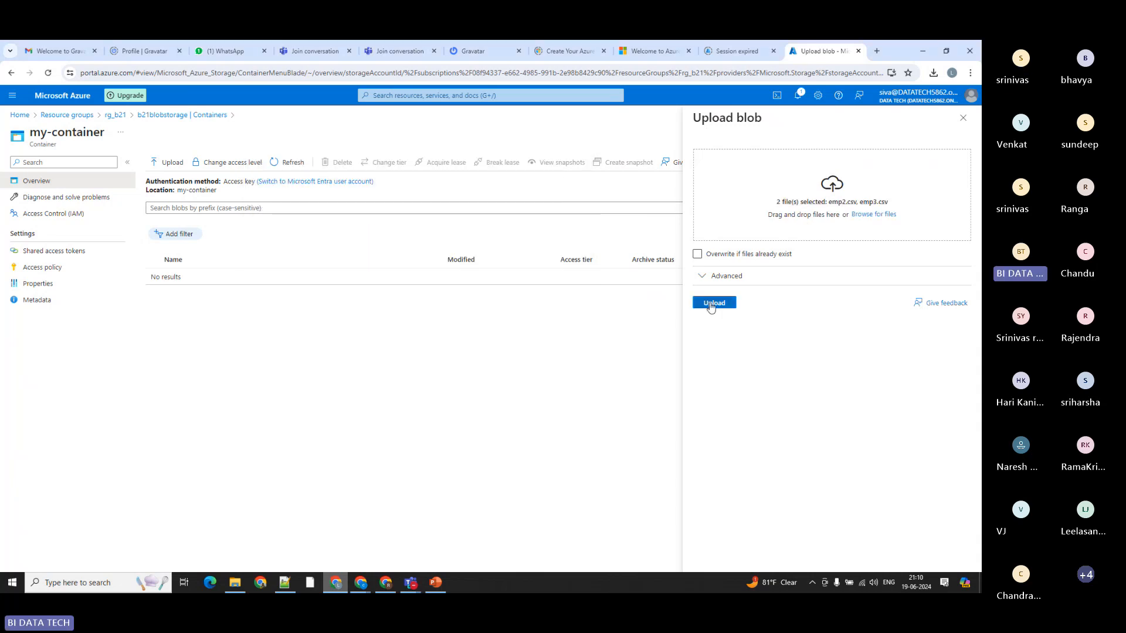
pyautogui.click(714, 302)
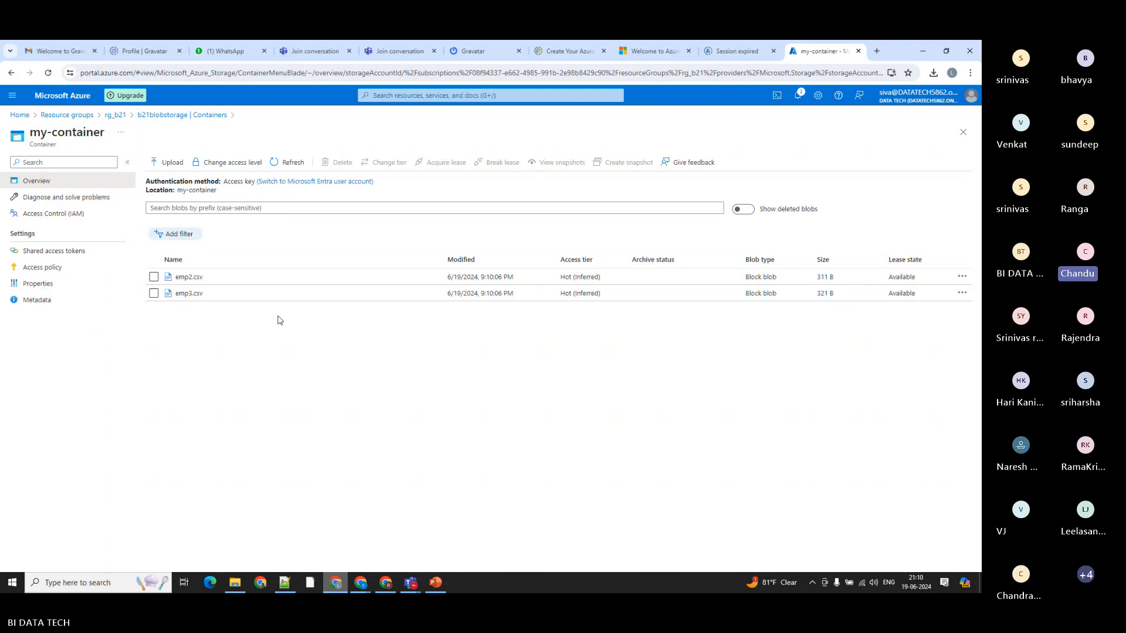
# Step: View the contents of the emp2.csv blob, then close it
pyautogui.click(185, 277)
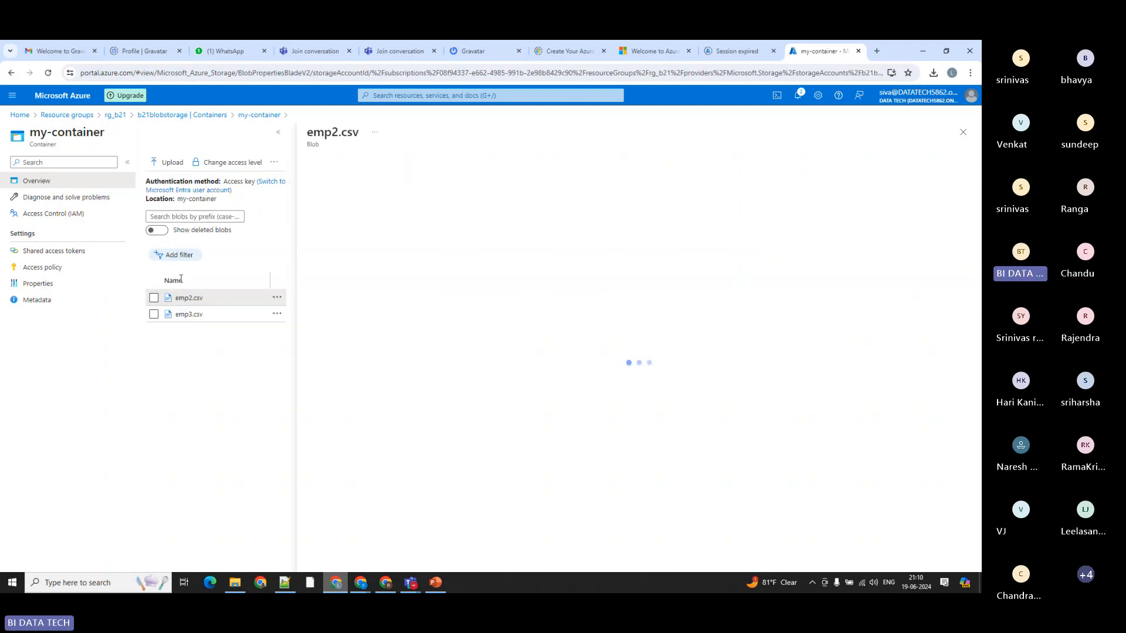
pyautogui.click(444, 187)
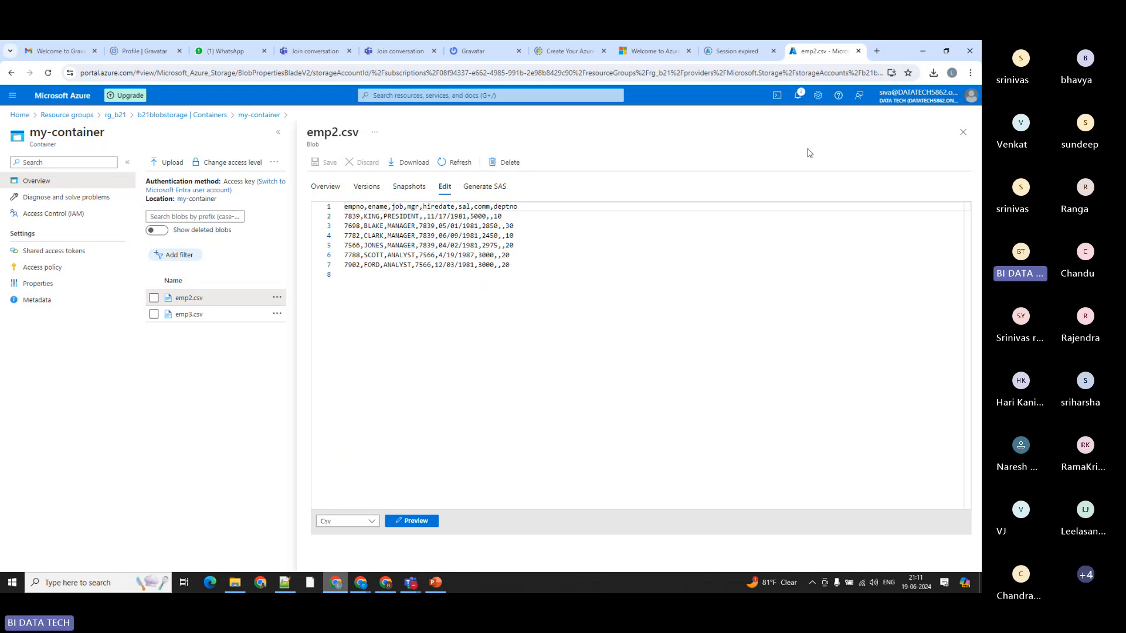
pyautogui.click(962, 134)
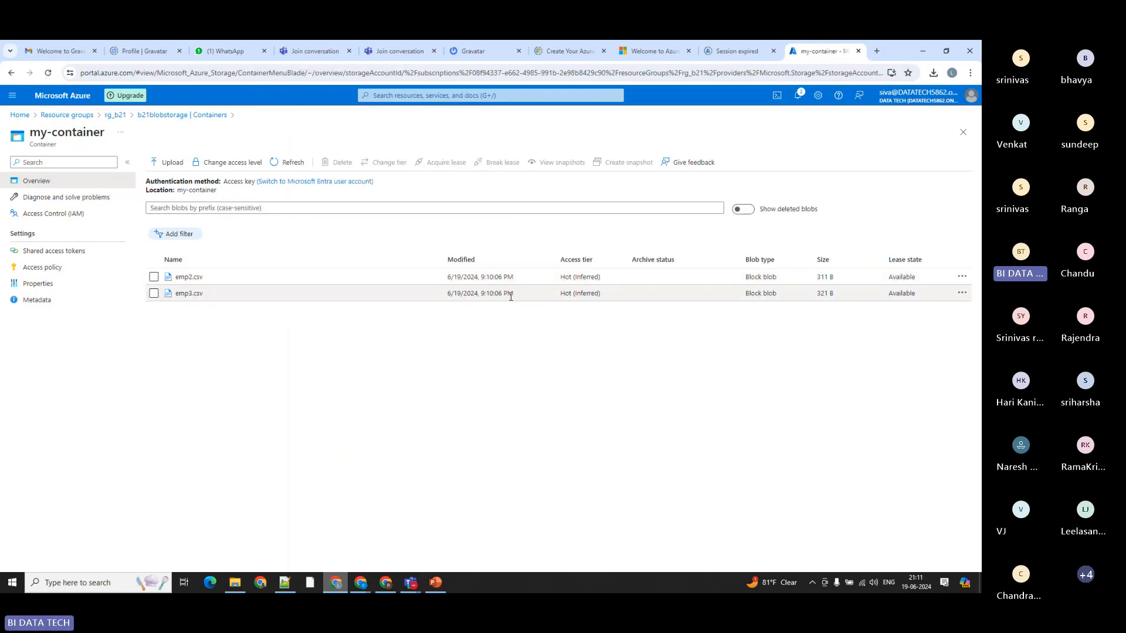
# Step: Review the actions available for the emp2.csv blob and leave the blob unselected
pyautogui.click(963, 278)
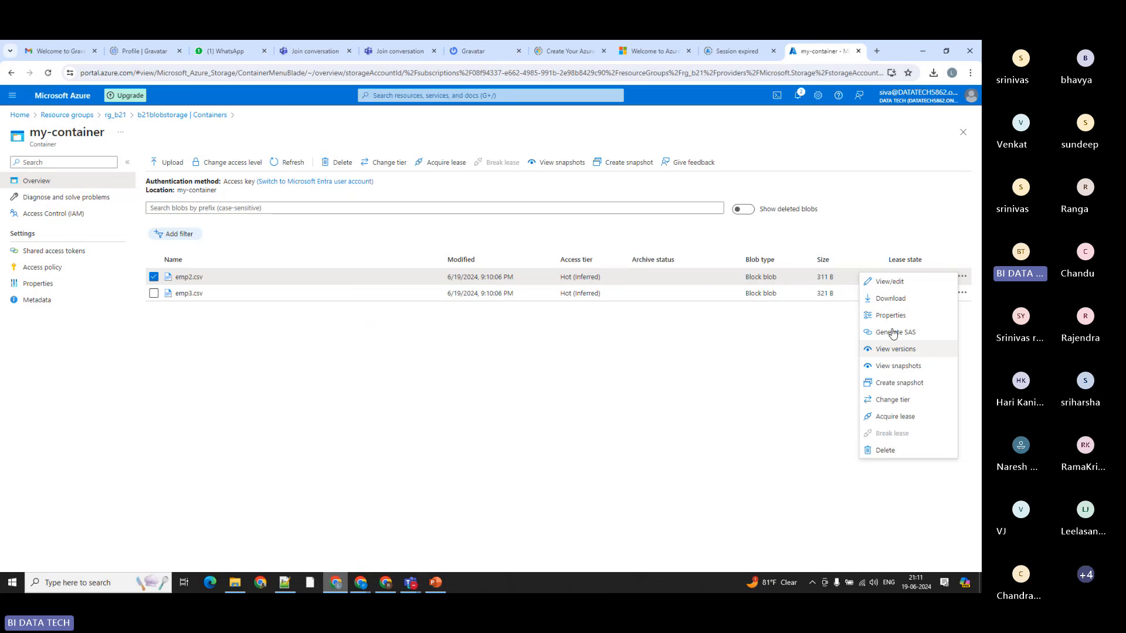
pyautogui.click(536, 386)
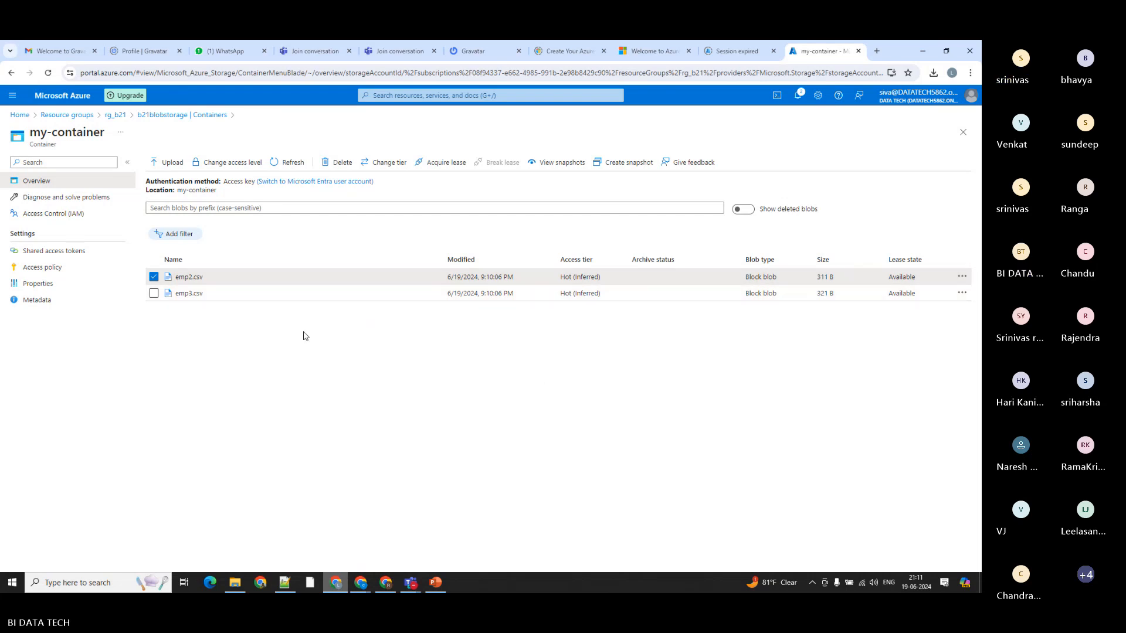
pyautogui.click(333, 279)
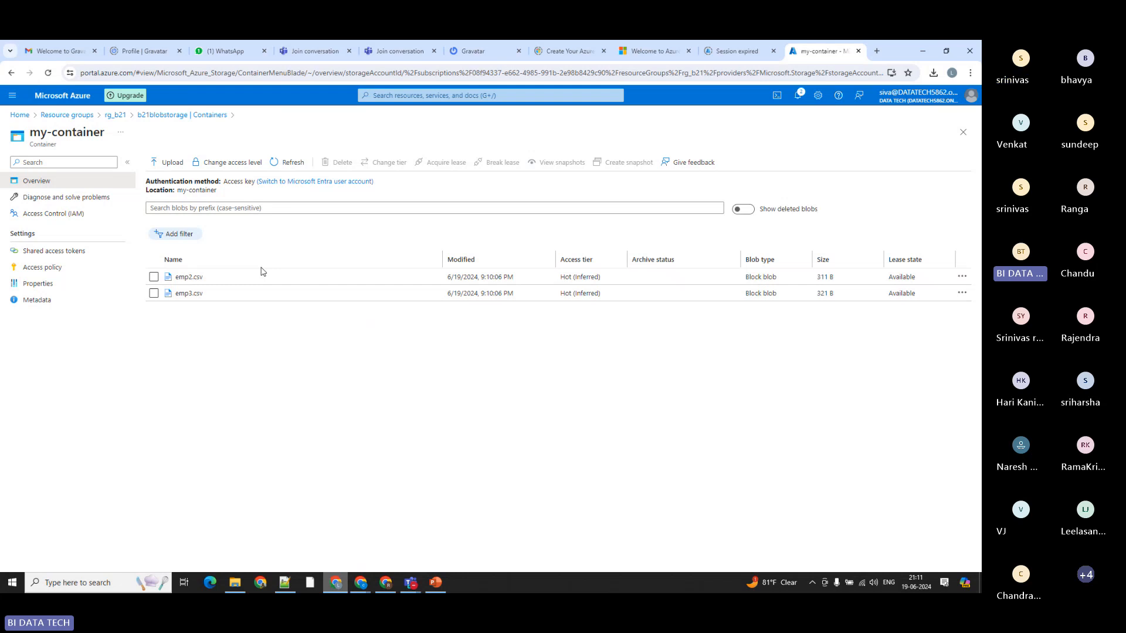
# Step: Start a new container in the b21blobstorage account and name it with a participant's first name followed by "-container"
pyautogui.click(147, 118)
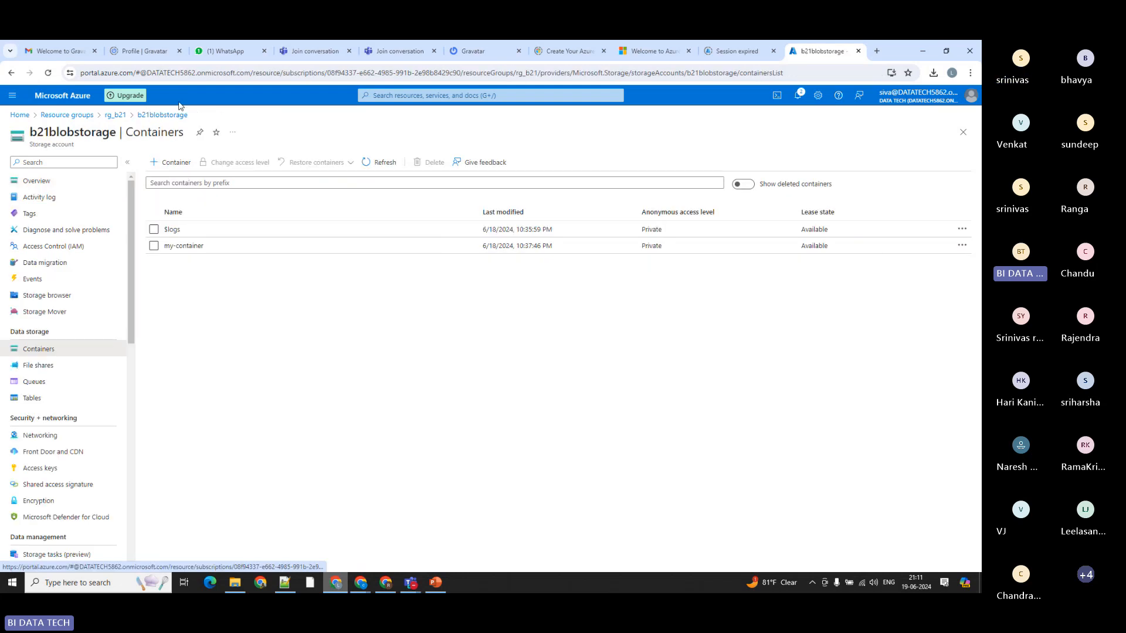
pyautogui.click(162, 165)
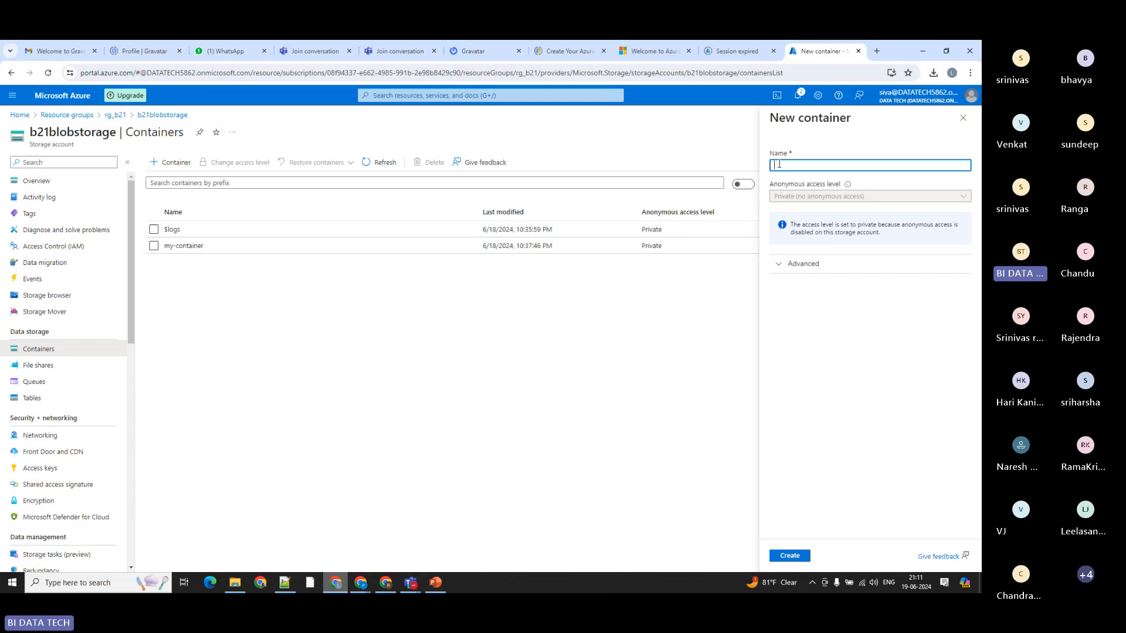
pyautogui.write('chand')
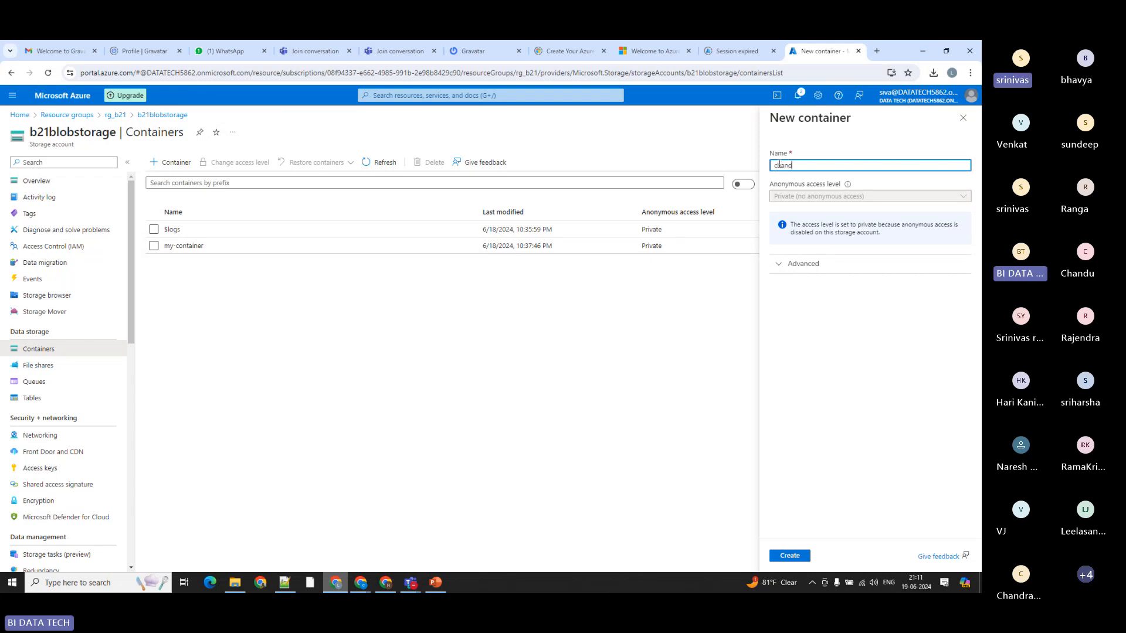
pyautogui.write('u-contain')
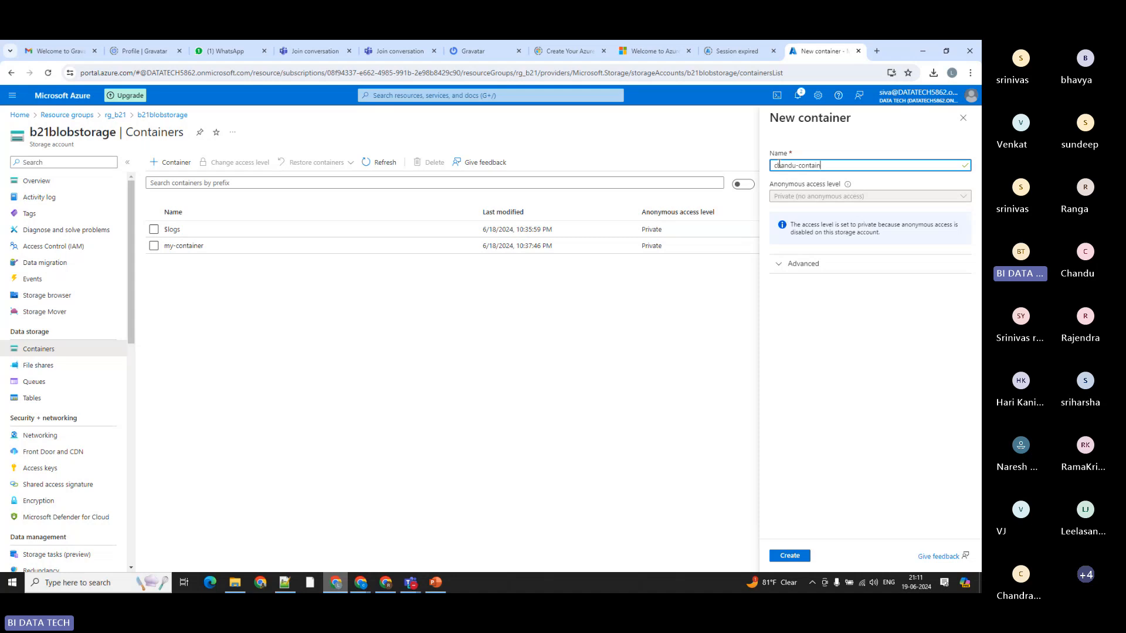
pyautogui.press('BackSpace')
pyautogui.write('ner')
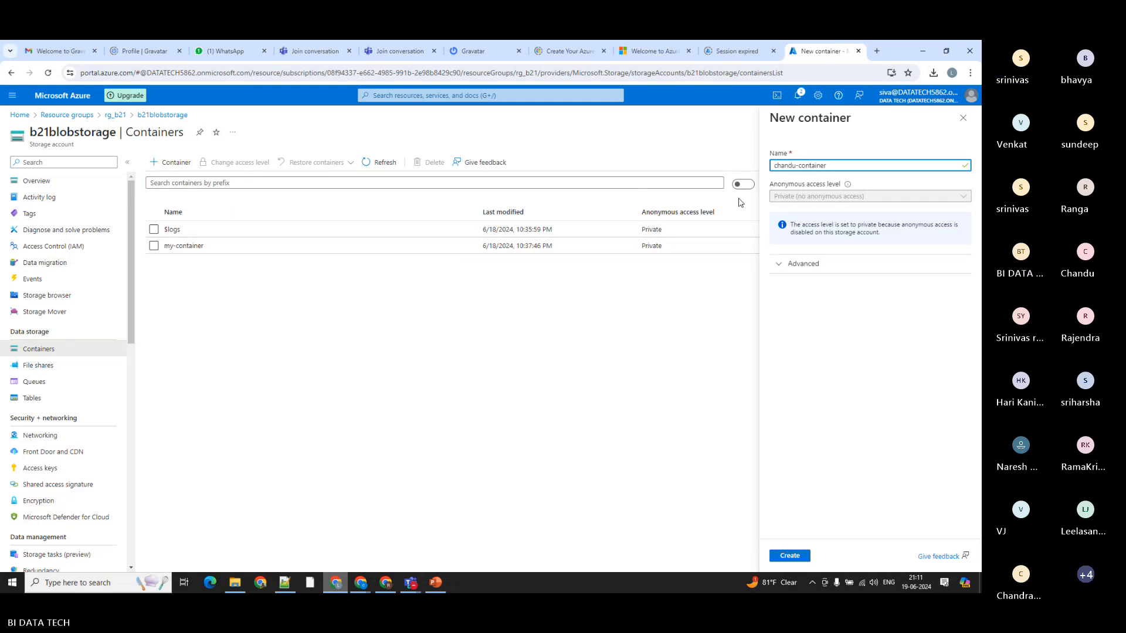
# Step: Check the new container's advanced encryption scope options and create the container with private access
pyautogui.click(779, 266)
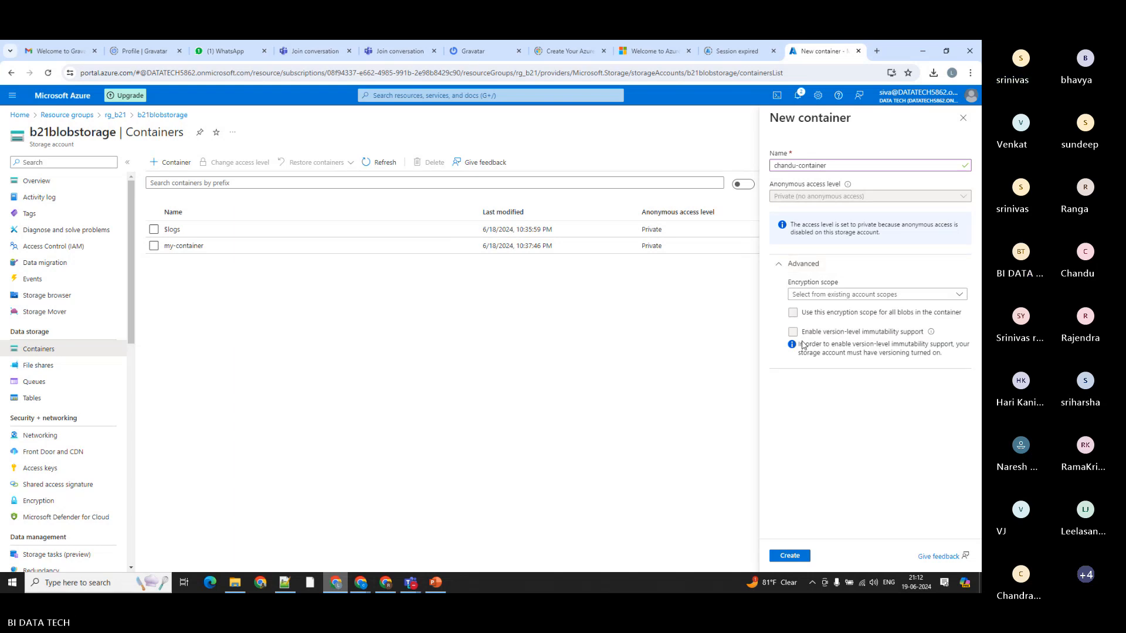
pyautogui.click(805, 301)
pyautogui.click(804, 300)
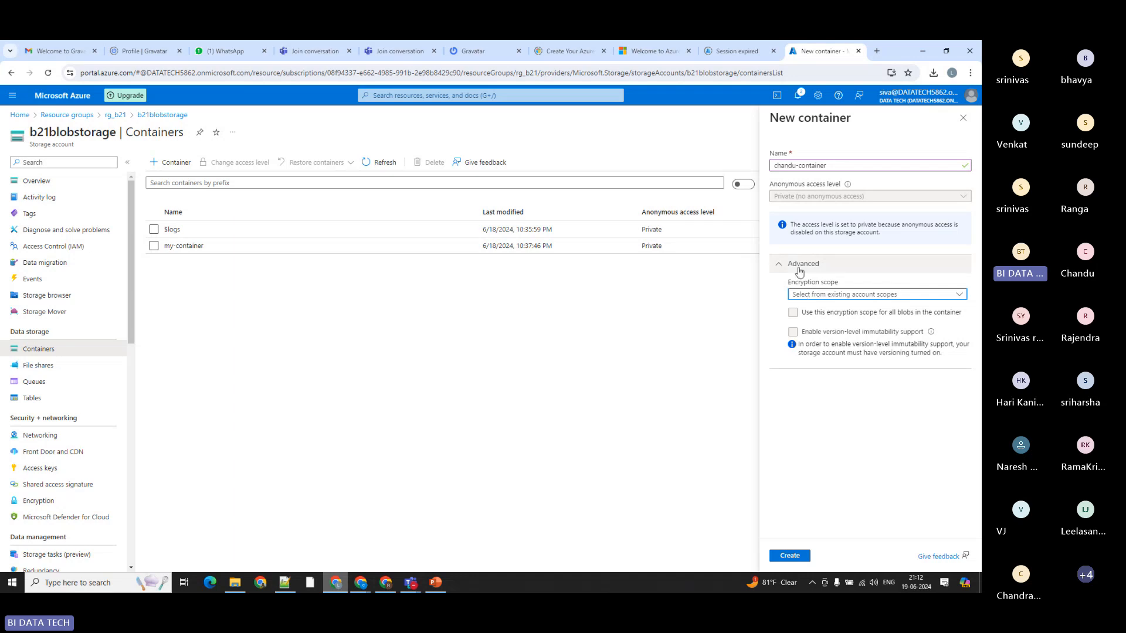
pyautogui.click(793, 333)
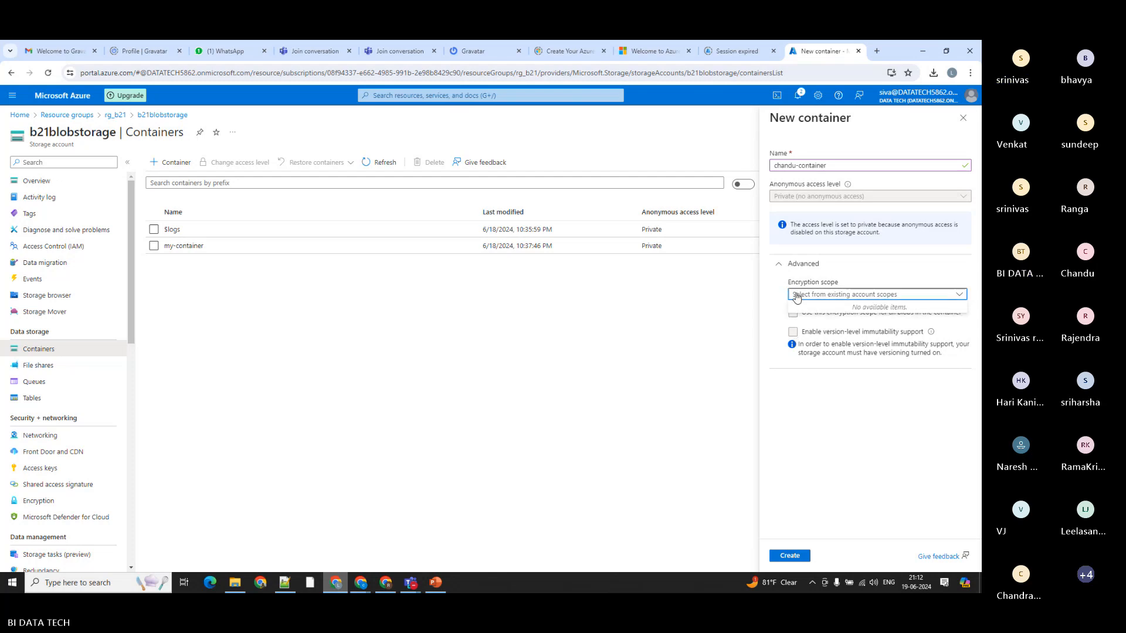
pyautogui.click(776, 264)
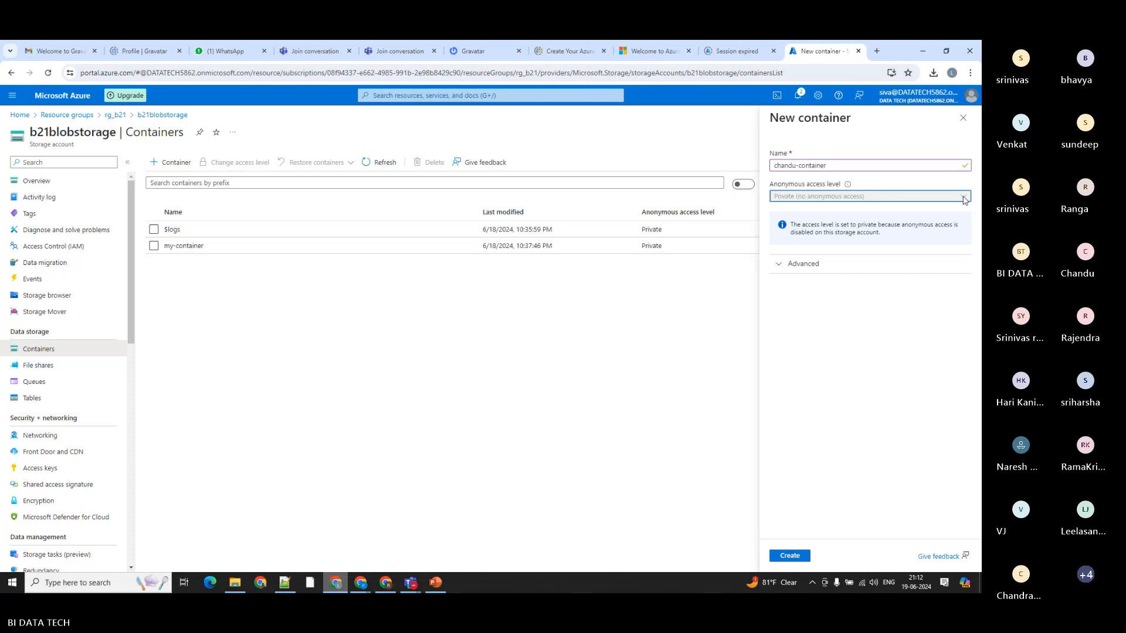
pyautogui.click(814, 166)
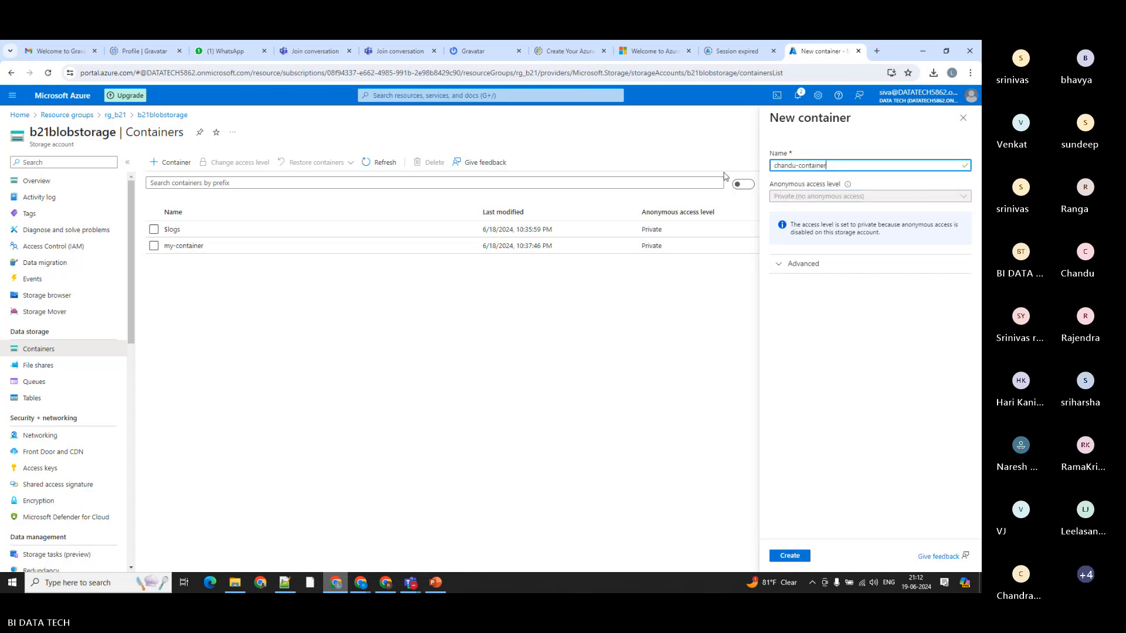
pyautogui.click(790, 556)
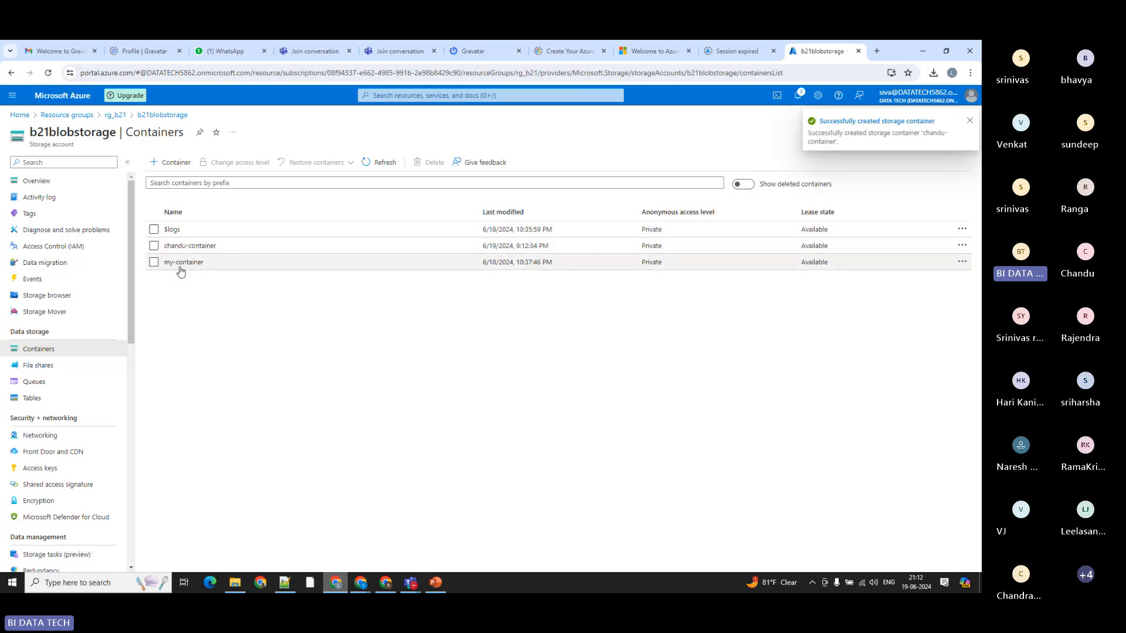
# Step: Open my-container, return to the rg_b21 resource group and start creating a resource from the Marketplace
pyautogui.click(182, 263)
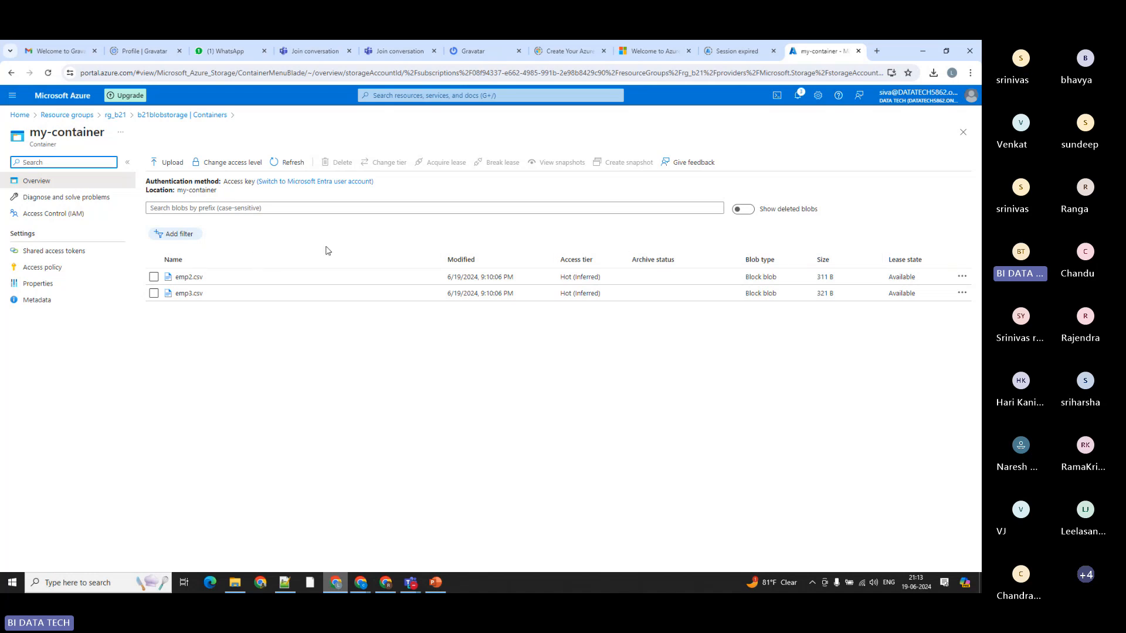
pyautogui.click(115, 116)
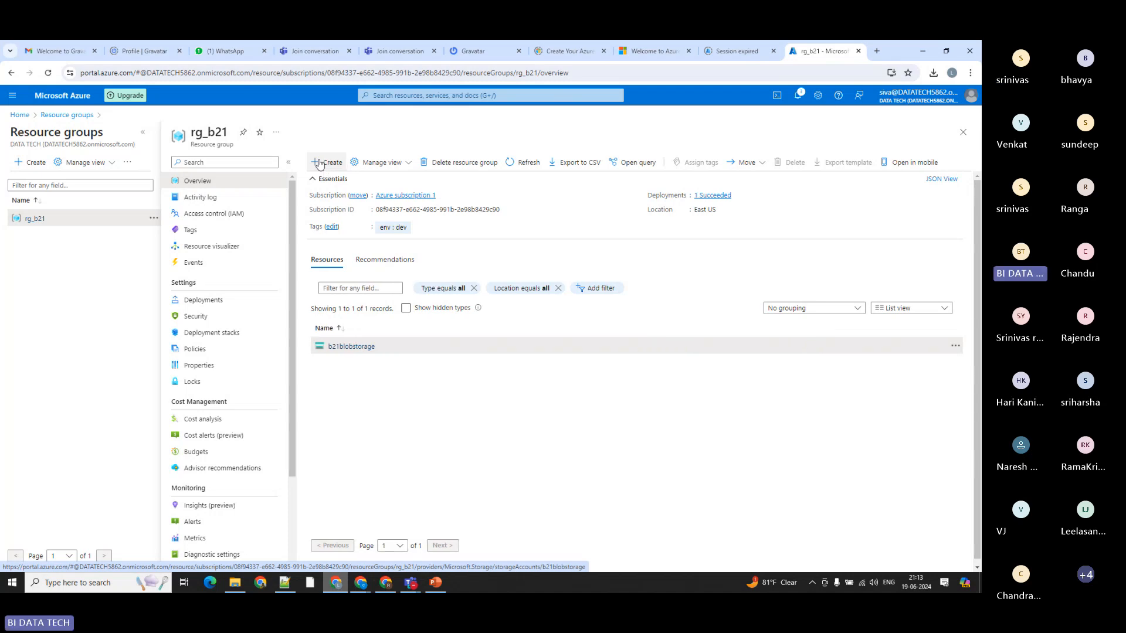
pyautogui.click(319, 163)
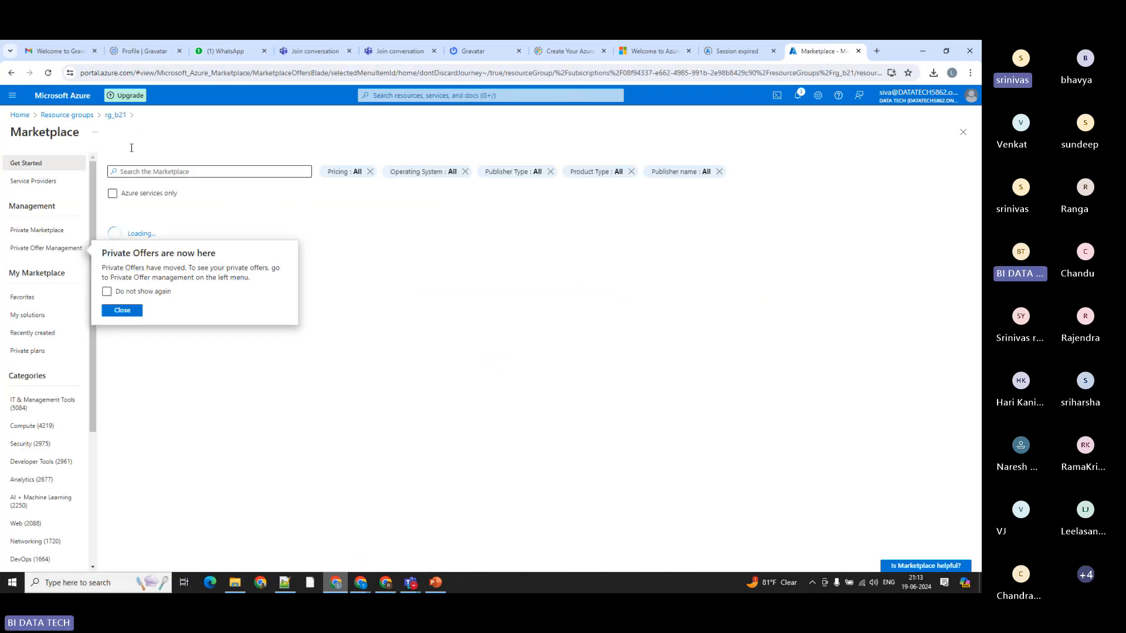
pyautogui.moveTo(84, 132); pyautogui.dragTo(2, 134)
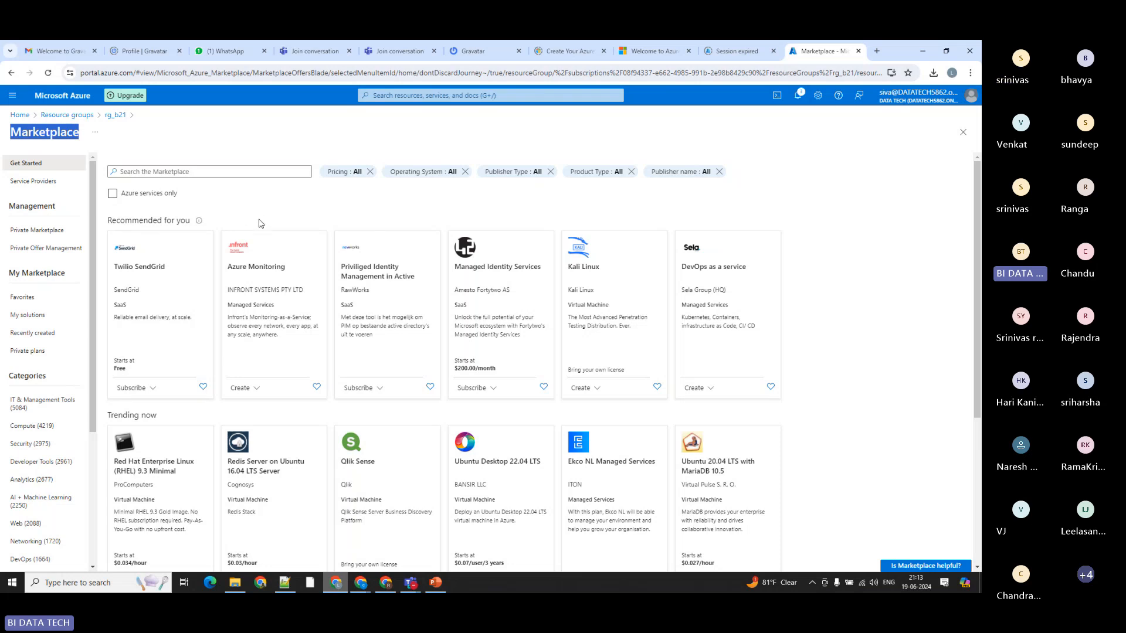
# Step: Search the Marketplace for storage and blob, choose Microsoft's Storage account service and start creating one
pyautogui.click(156, 171)
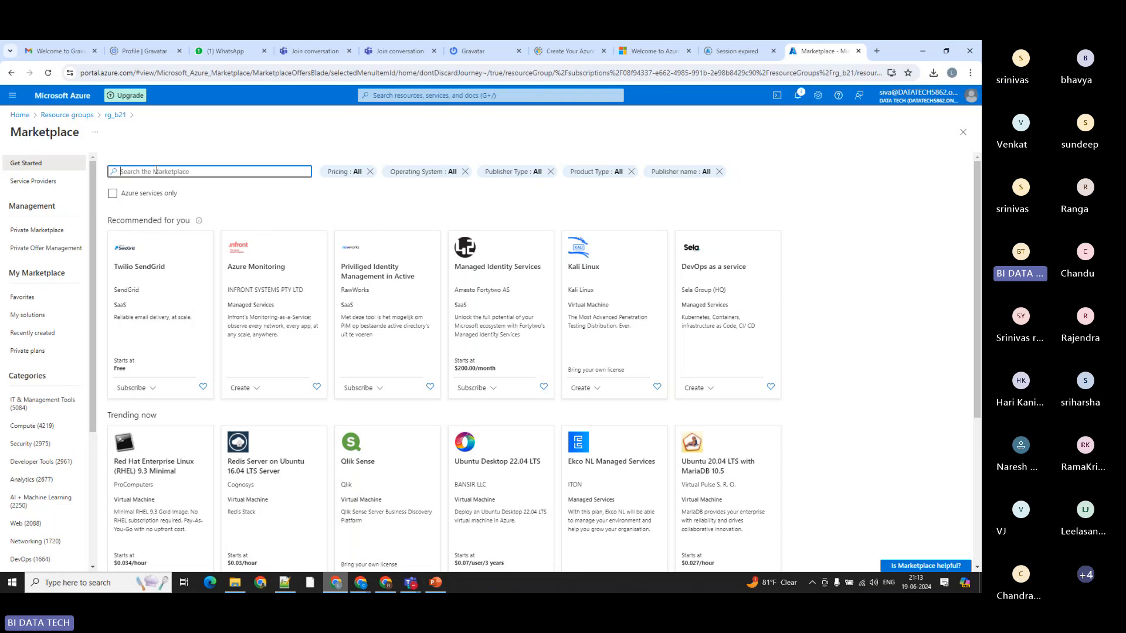
pyautogui.write('storage')
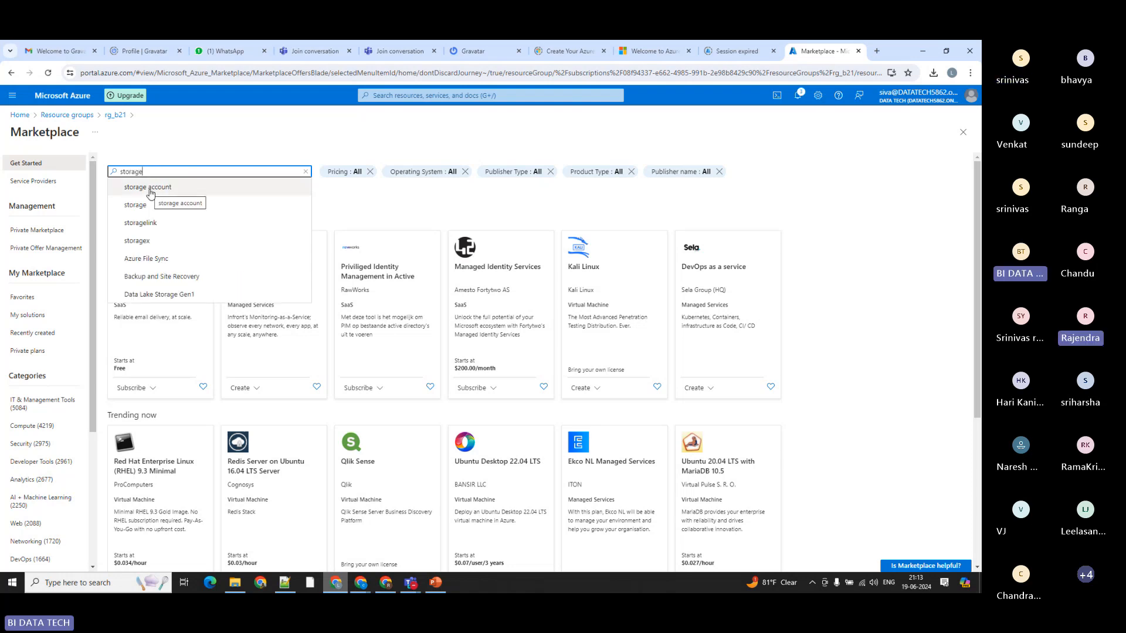
pyautogui.moveTo(163, 174); pyautogui.dragTo(89, 171)
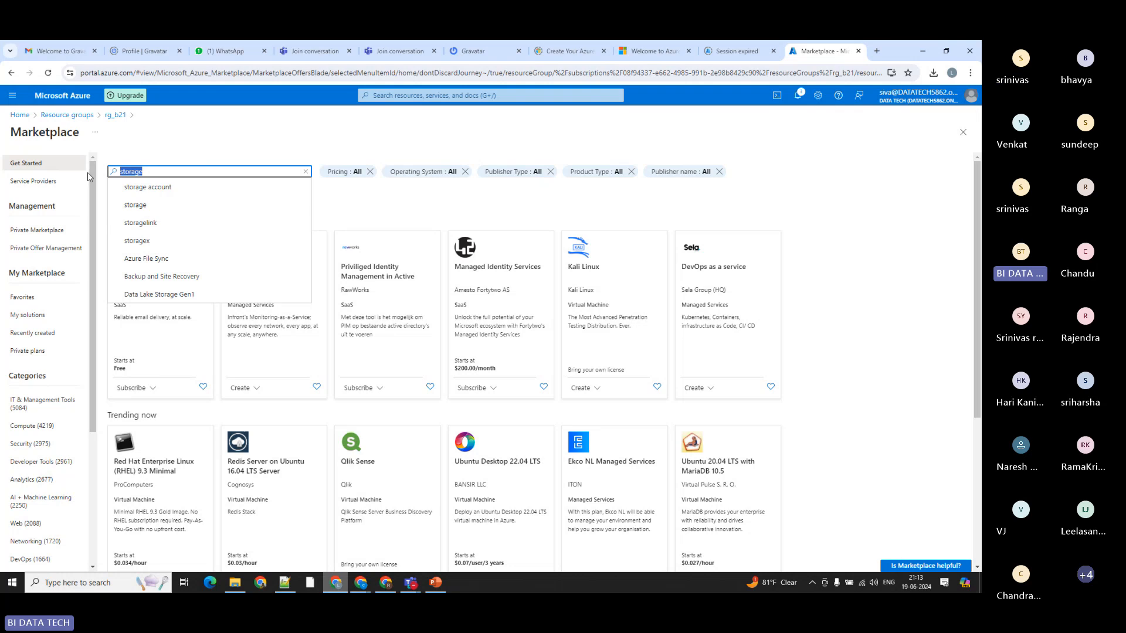
pyautogui.write('blob')
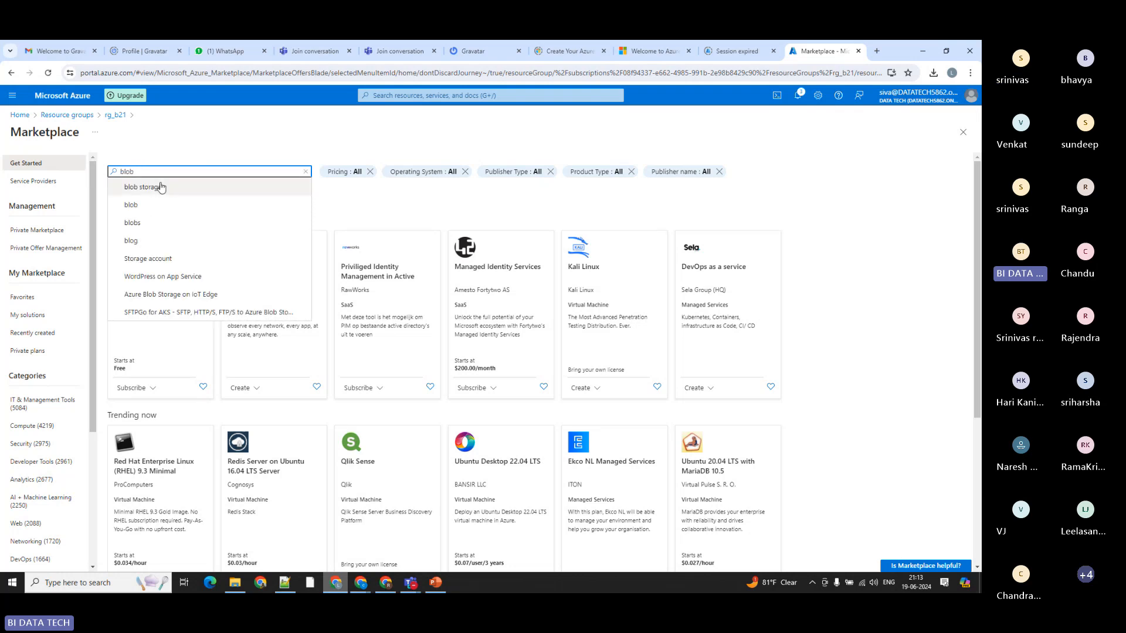
pyautogui.click(141, 260)
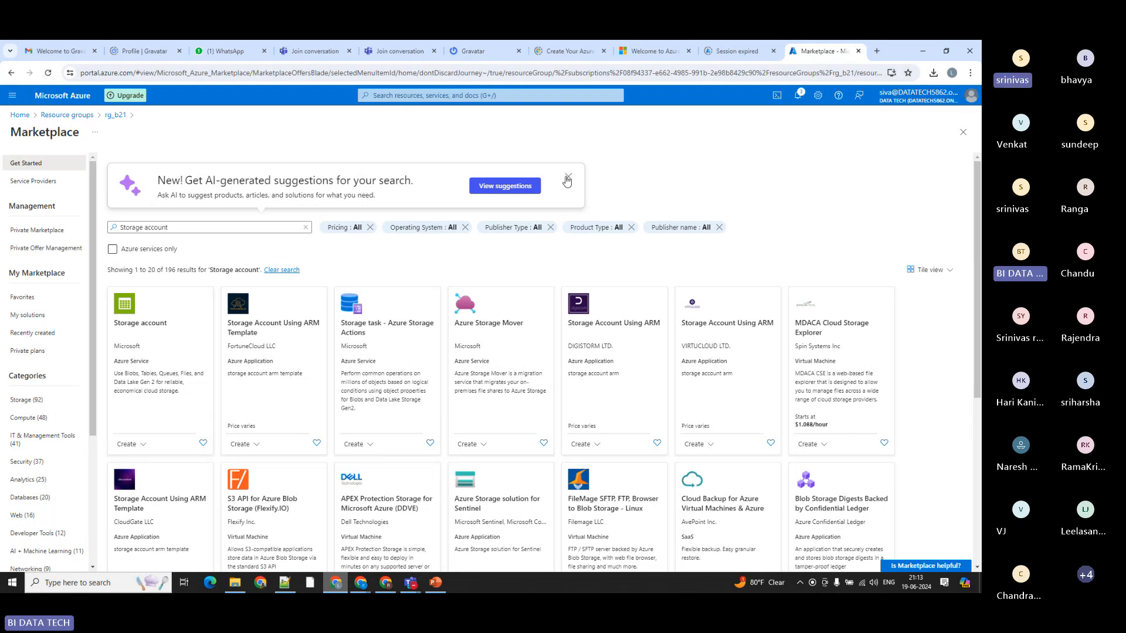
pyautogui.click(567, 177)
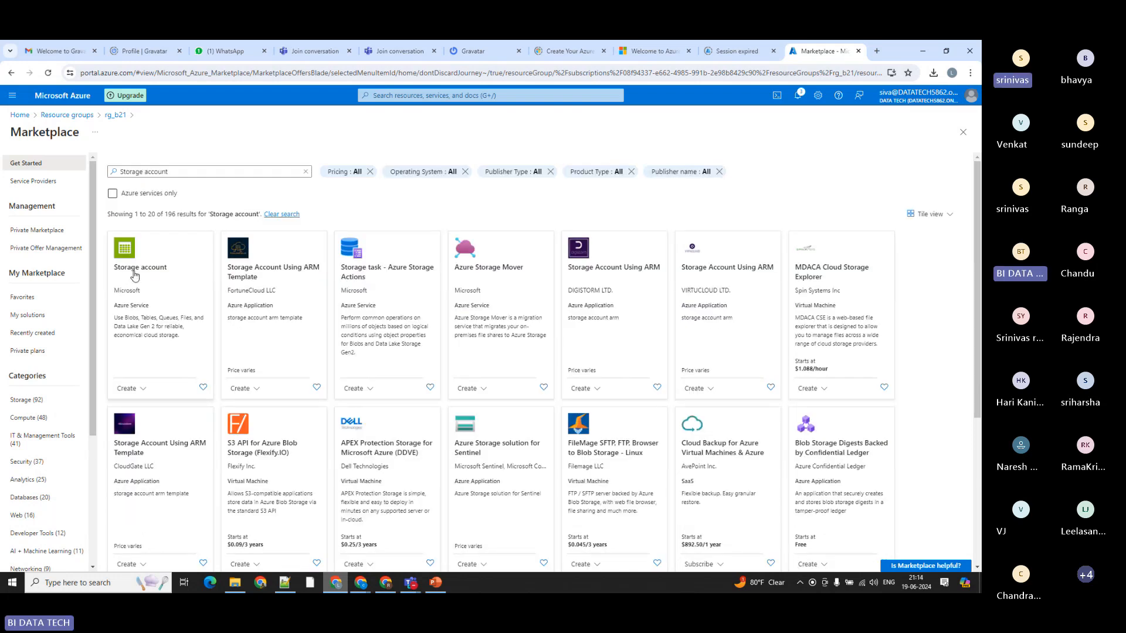
pyautogui.click(135, 270)
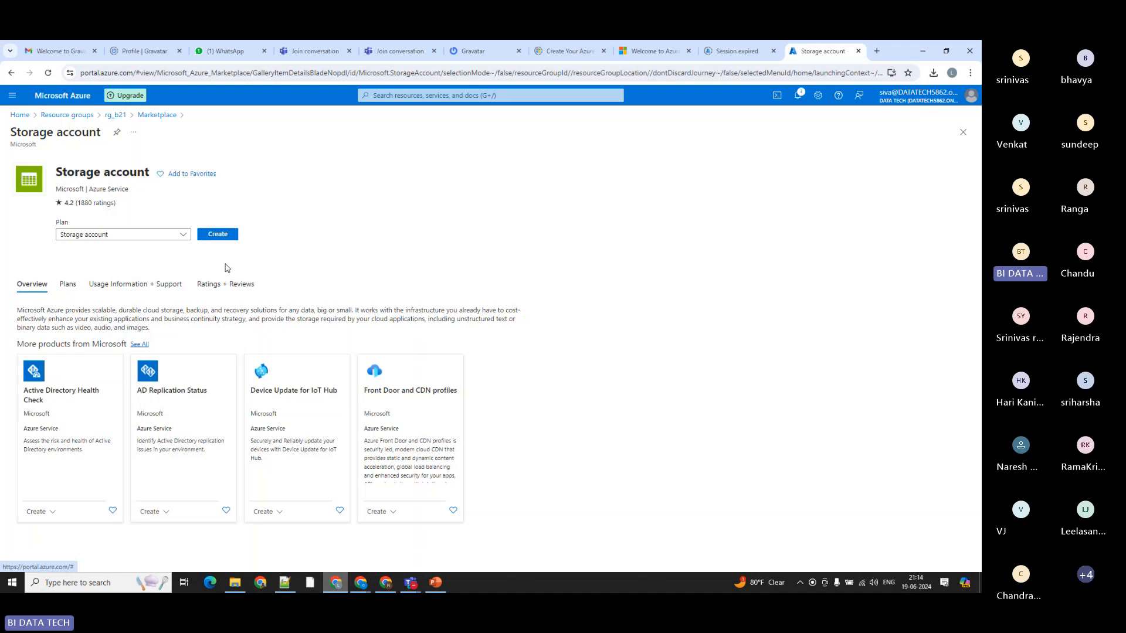
pyautogui.click(231, 235)
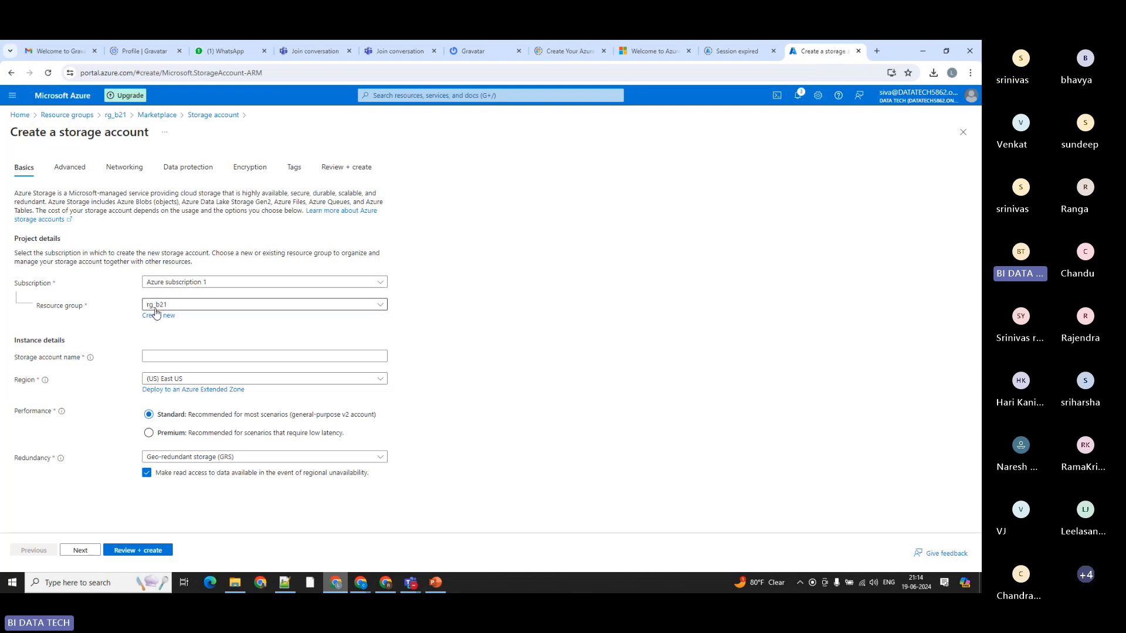
# Step: Name the new storage account b21blobgen2storage
pyautogui.click(162, 356)
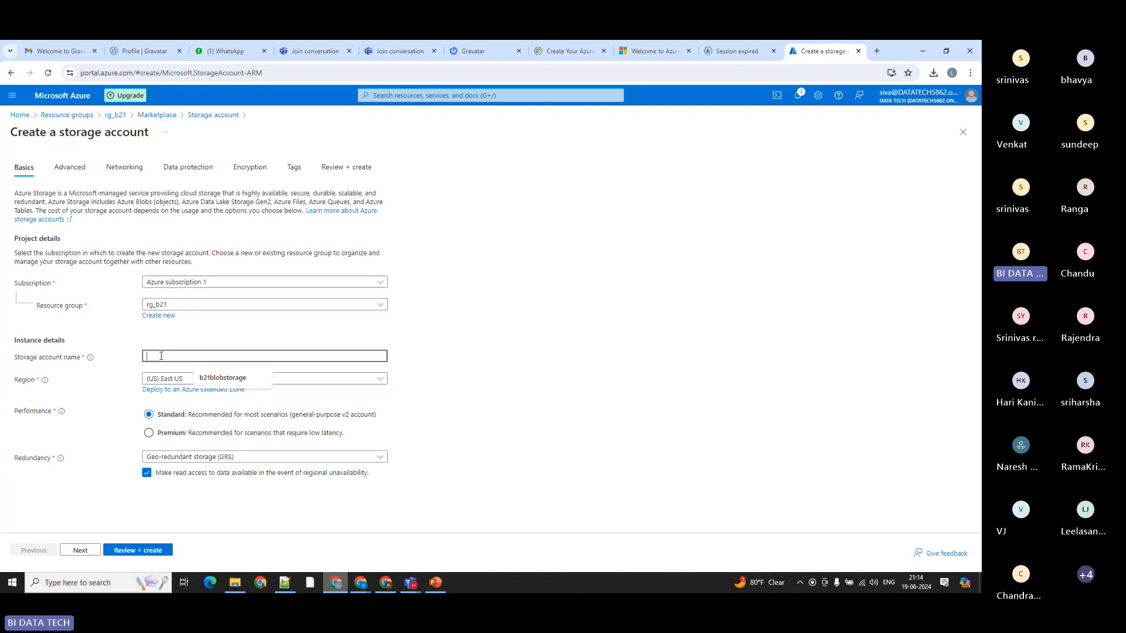
pyautogui.press('Down')
pyautogui.press('Return')
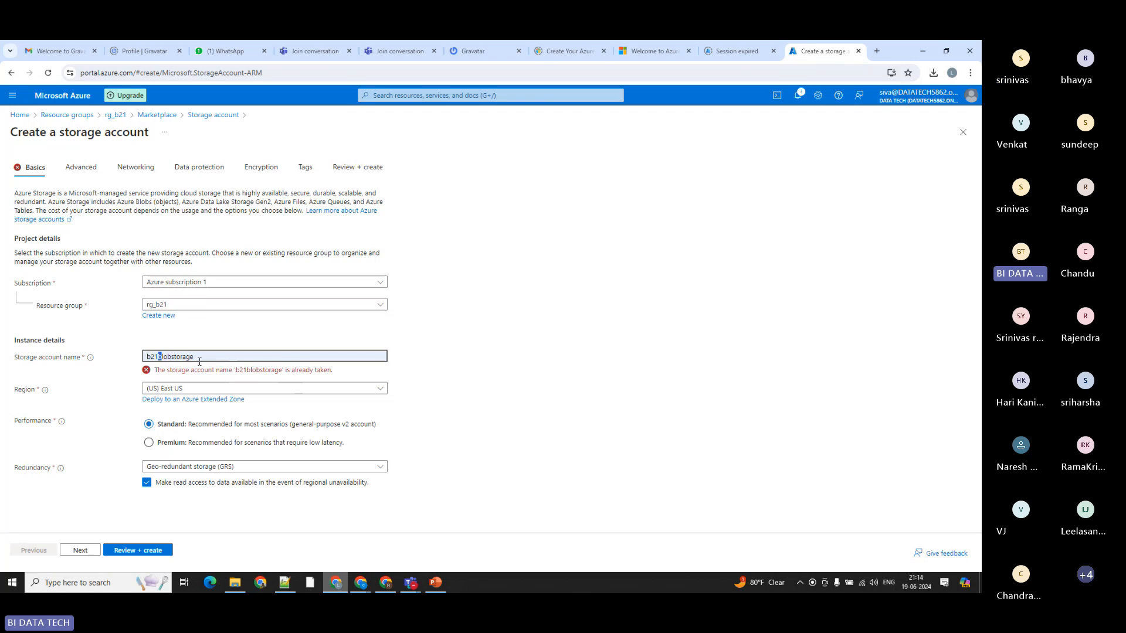
pyautogui.click(171, 355)
pyautogui.press('BackSpace')
pyautogui.press('BackSpace')
pyautogui.press('BackSpace')
pyautogui.press('BackSpace')
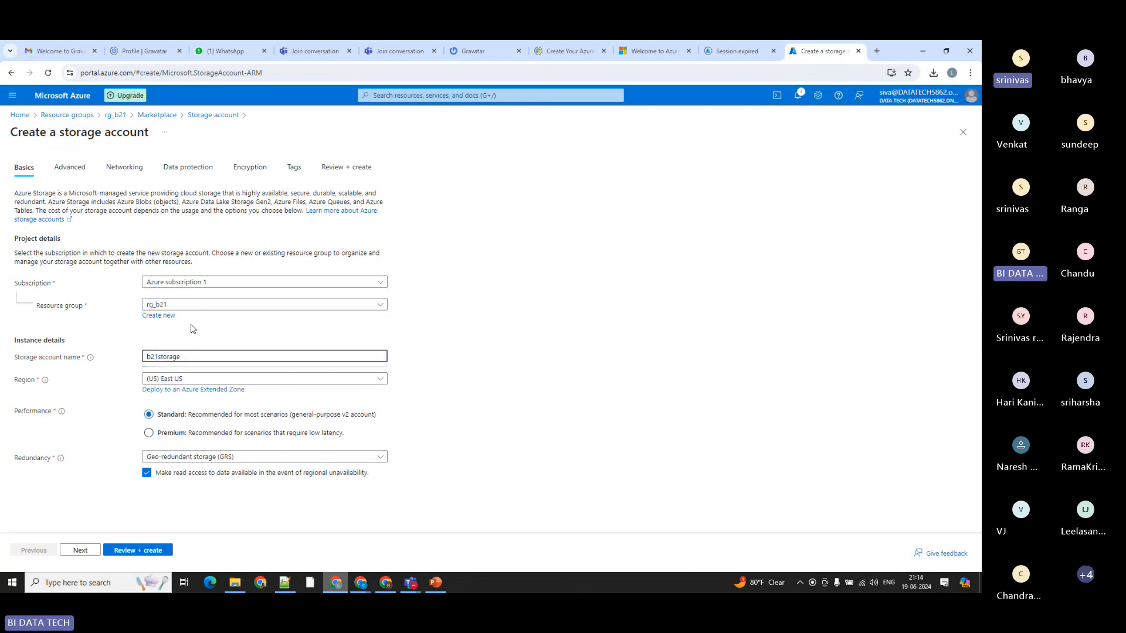
pyautogui.write('blob')
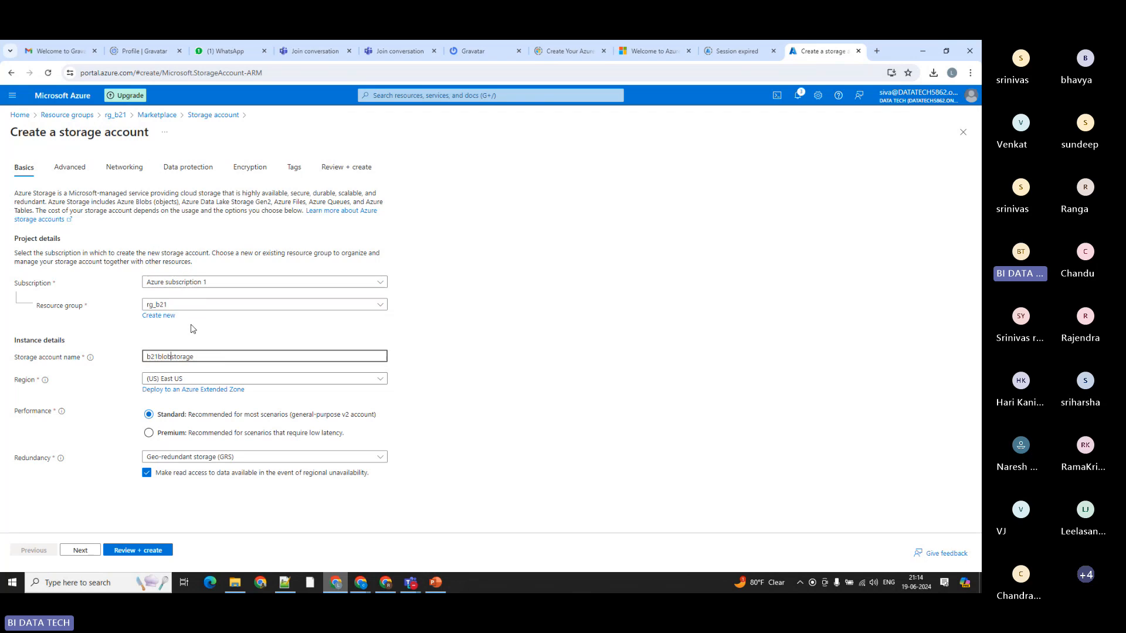
pyautogui.write('gen2')
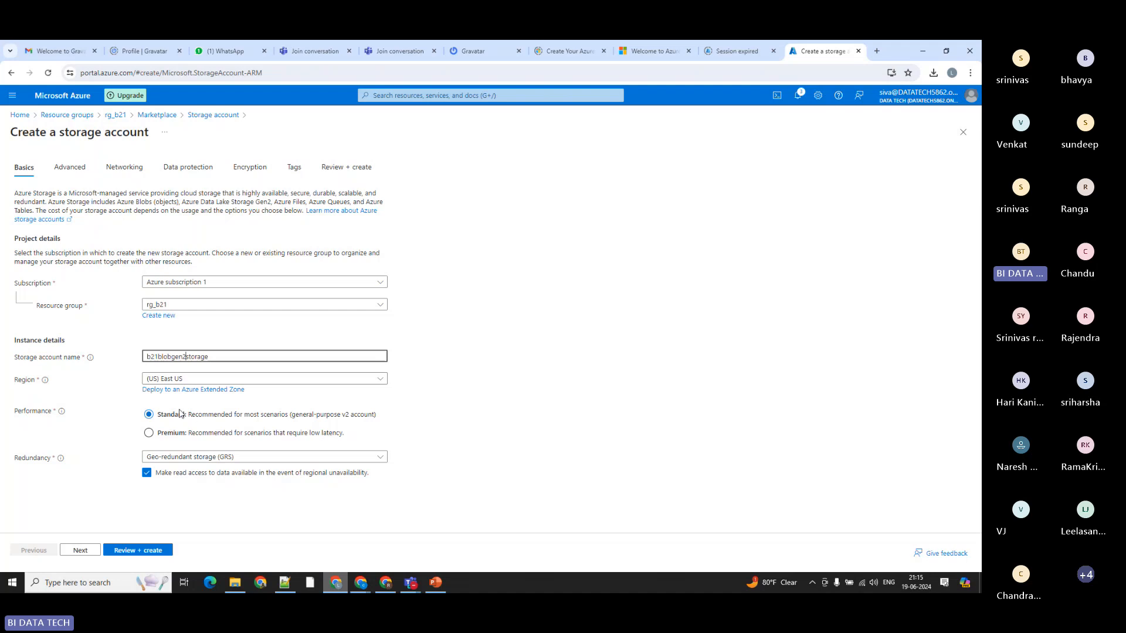
# Step: Set the storage account's redundancy to Locally-redundant storage (LRS) and continue to the advanced settings
pyautogui.click(167, 459)
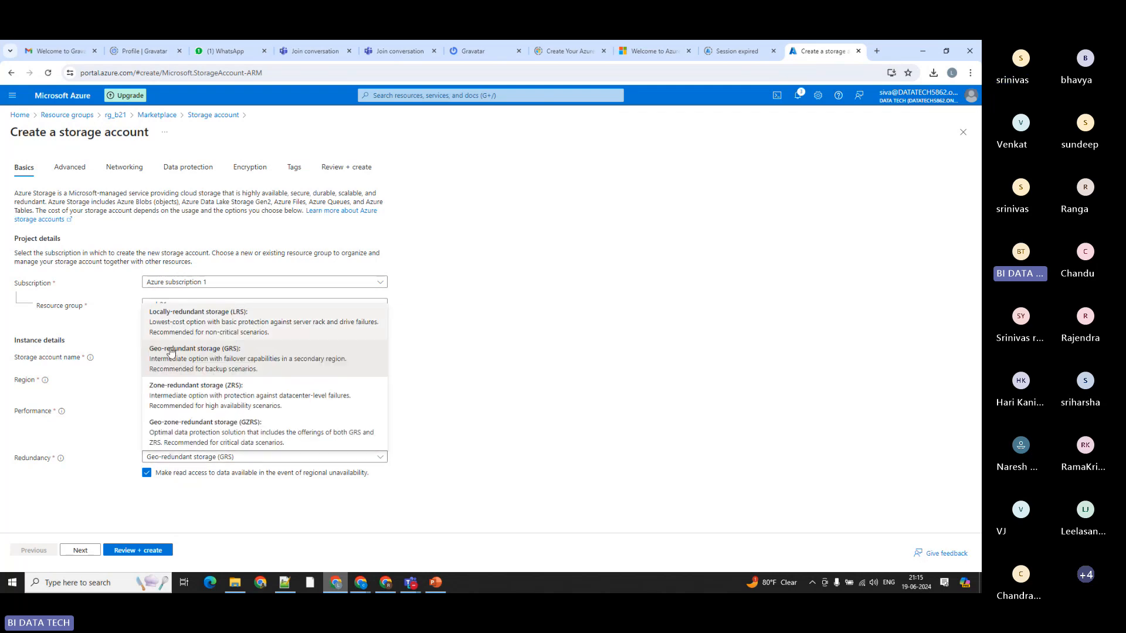
pyautogui.click(208, 326)
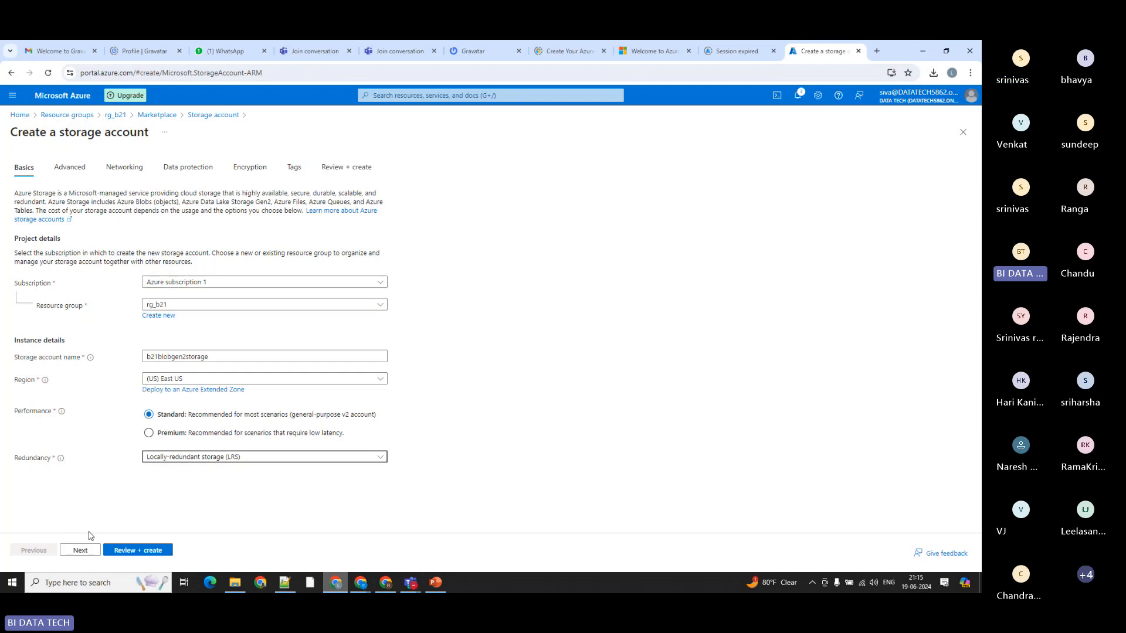
pyautogui.click(80, 551)
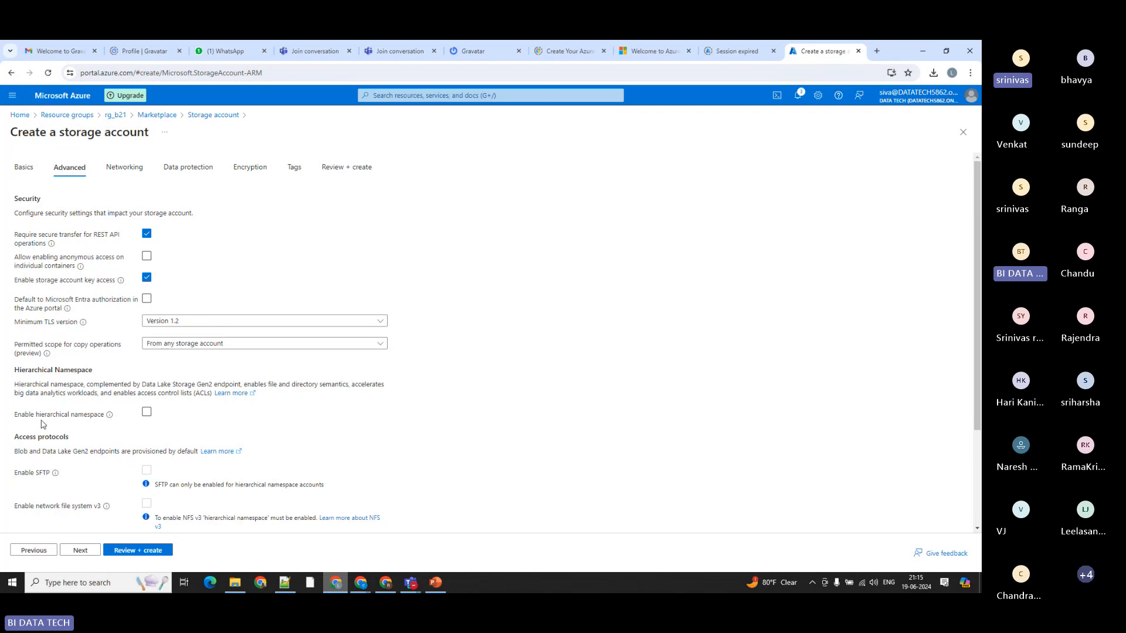
pyautogui.moveTo(13, 415); pyautogui.dragTo(104, 419)
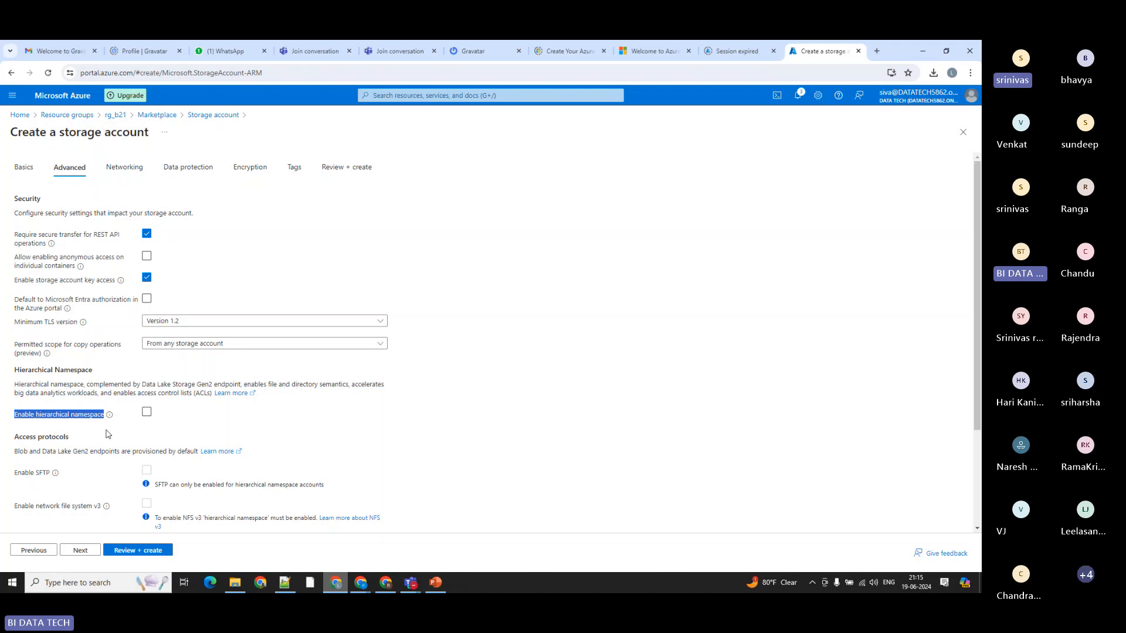
pyautogui.click(220, 434)
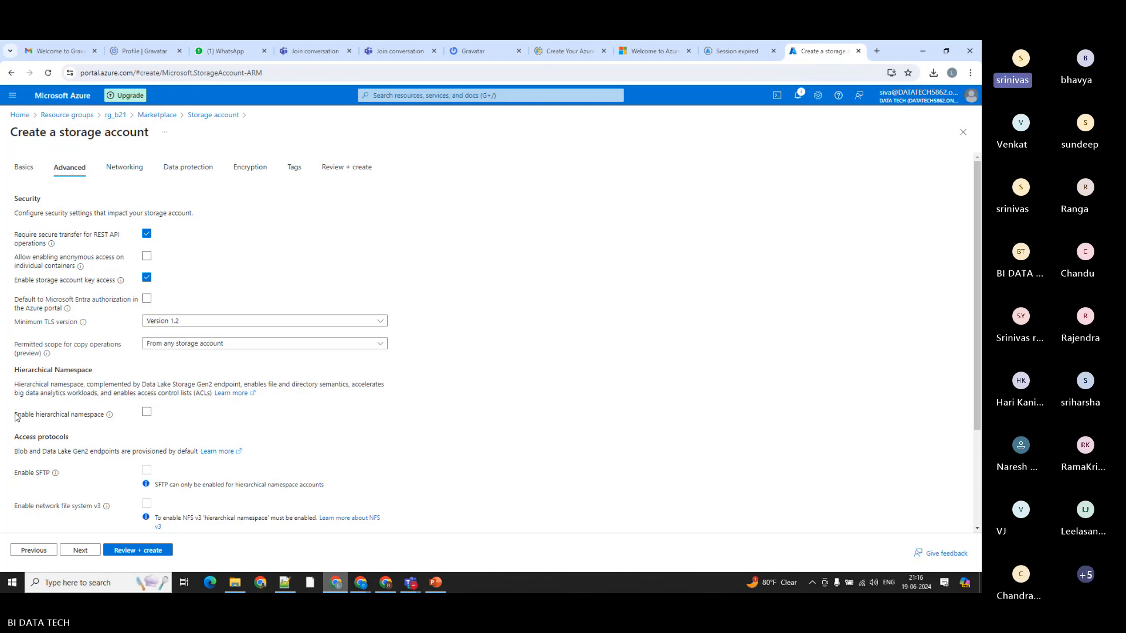
# Step: Switch to the Microsoft Teams meeting, mute the participant whose microphone is on, and return to the Azure portal
pyautogui.click(410, 582)
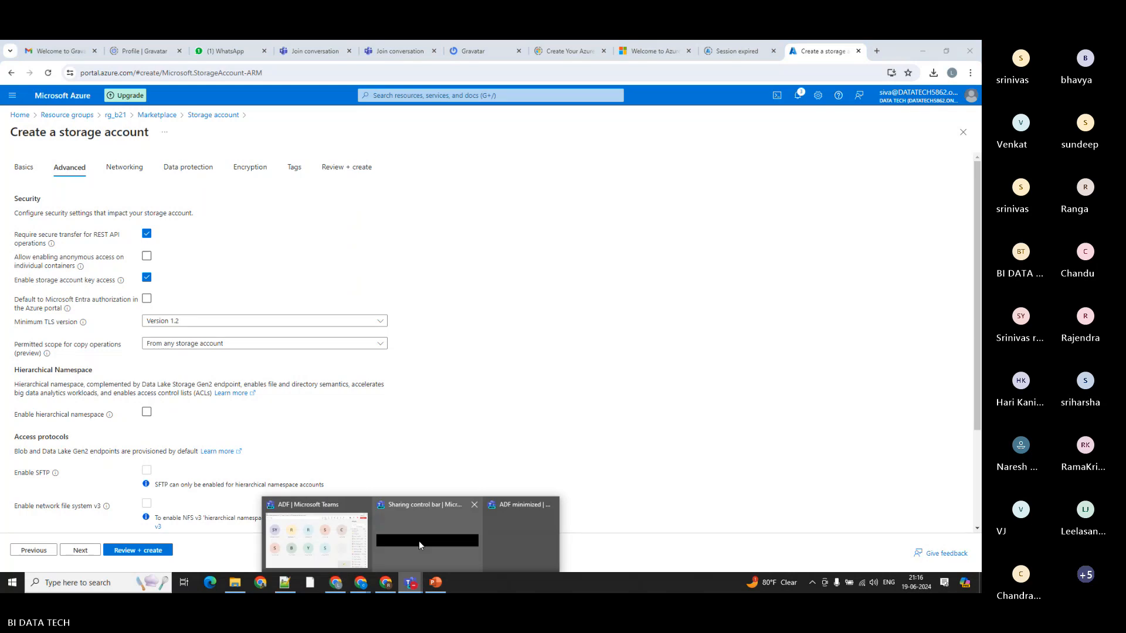
pyautogui.click(352, 551)
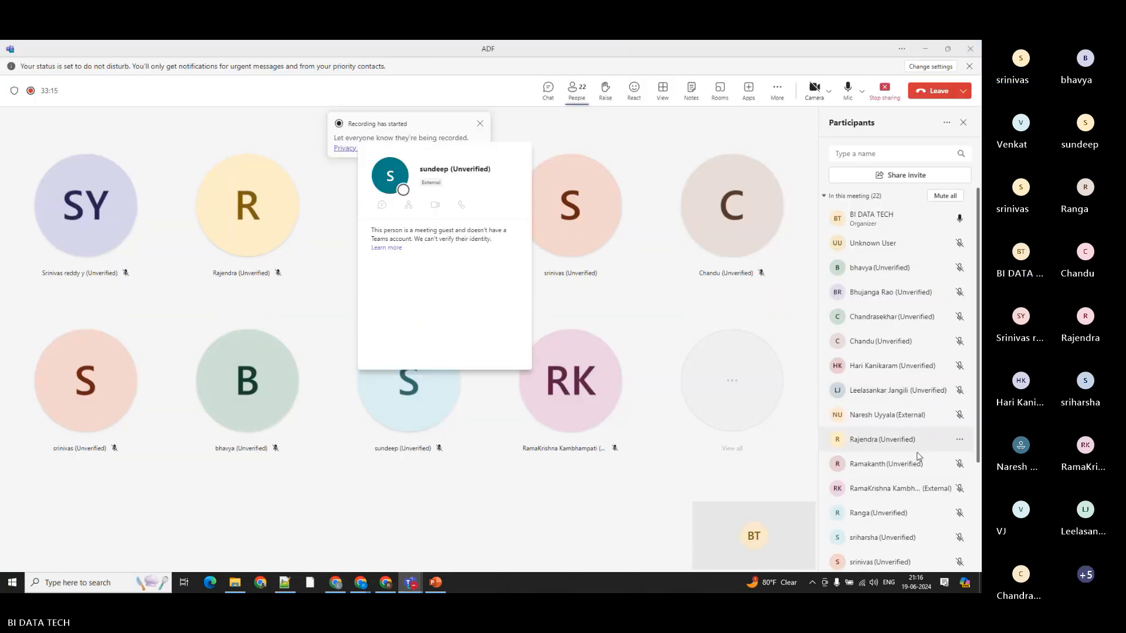
pyautogui.scroll(-3, 915, 375)
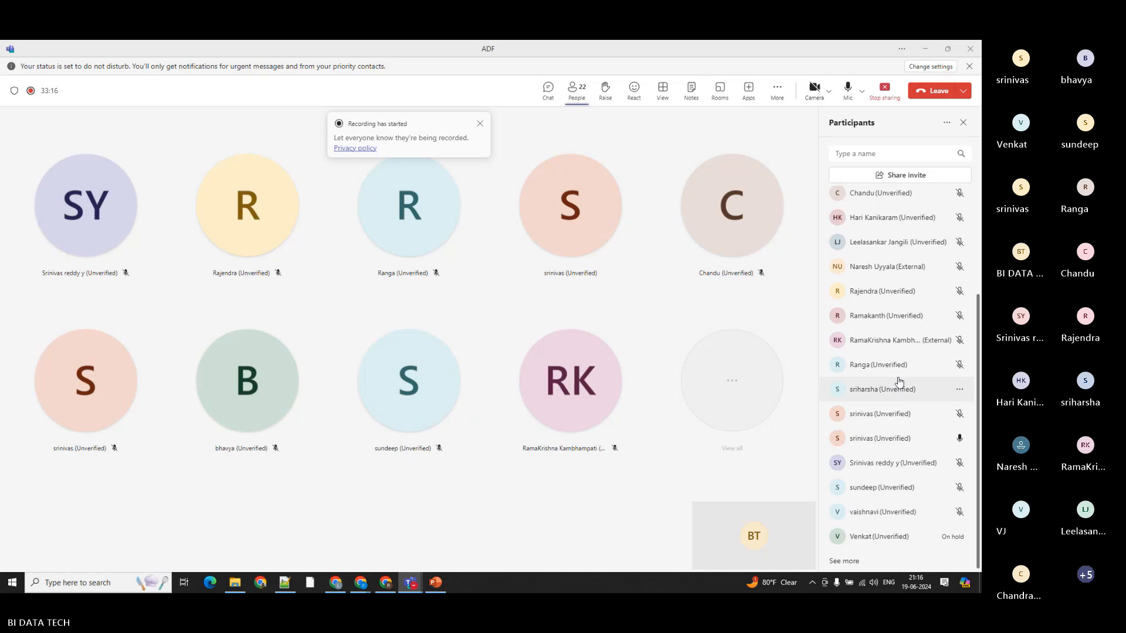
pyautogui.click(958, 439)
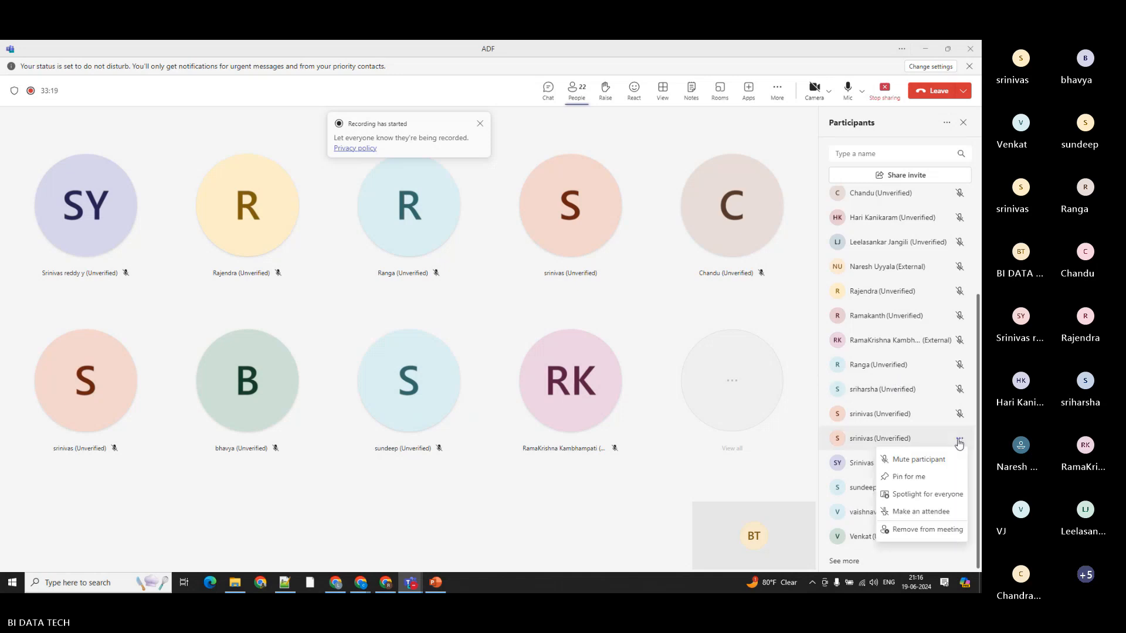
pyautogui.click(915, 459)
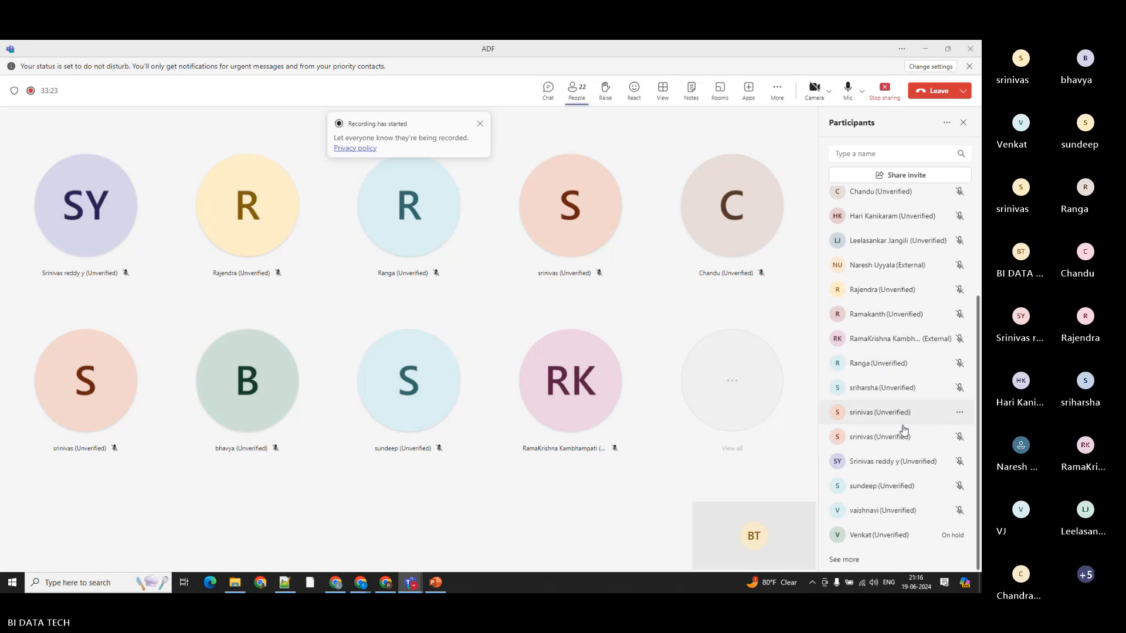
pyautogui.scroll(3, 903, 437)
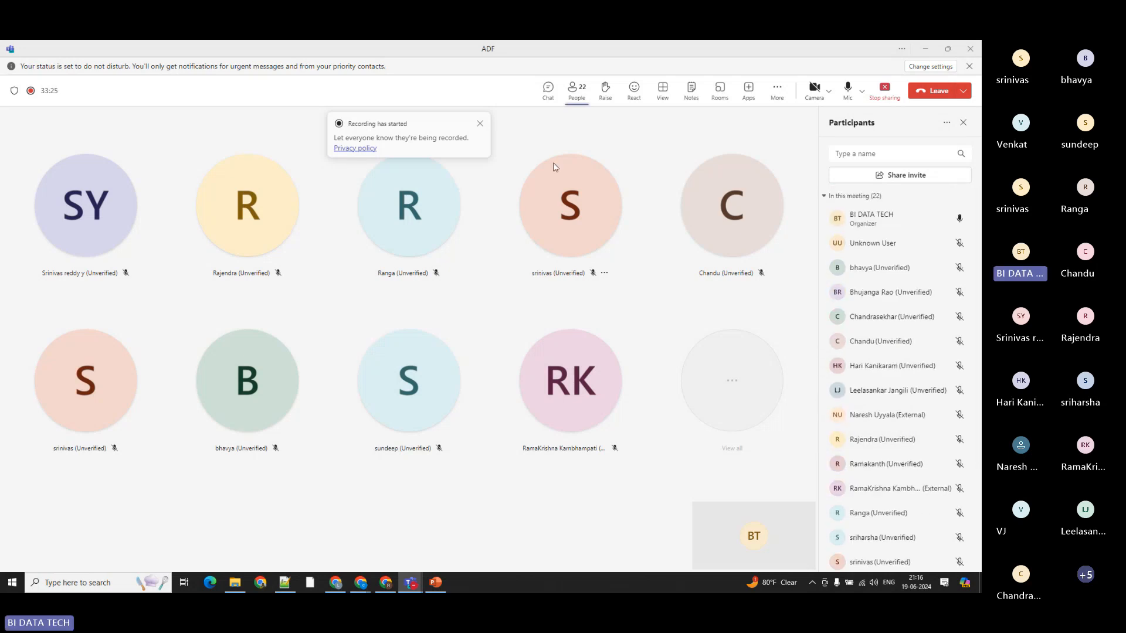
pyautogui.click(925, 49)
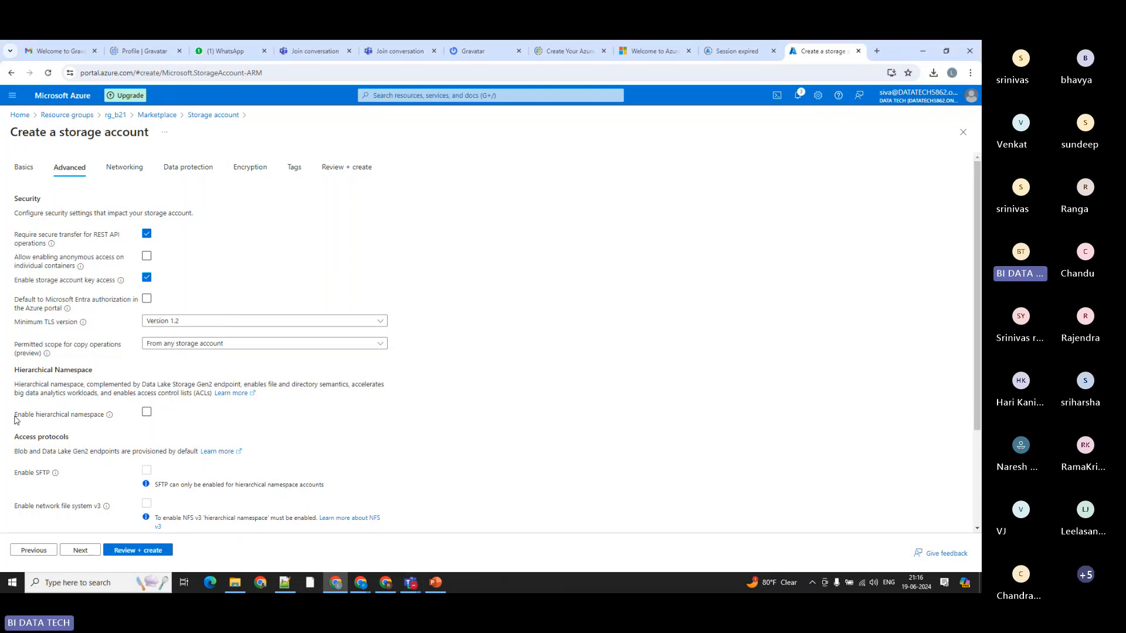
# Step: Check the hierarchical namespace explanation and enable hierarchical namespace for the new storage account
pyautogui.moveTo(14, 416); pyautogui.dragTo(105, 418)
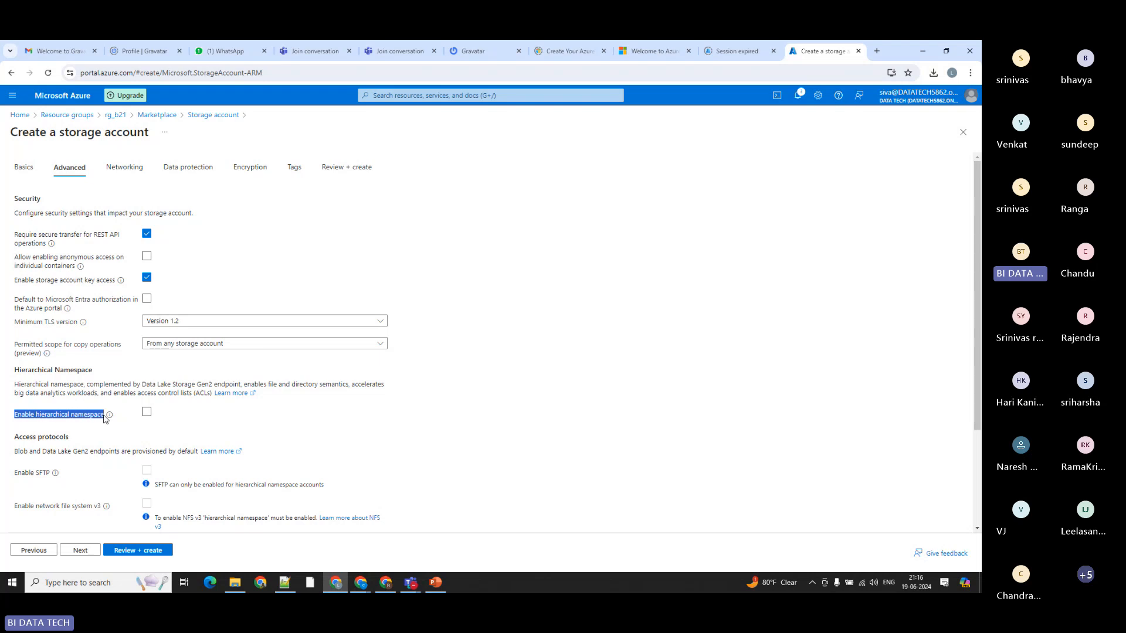
pyautogui.moveTo(111, 418)
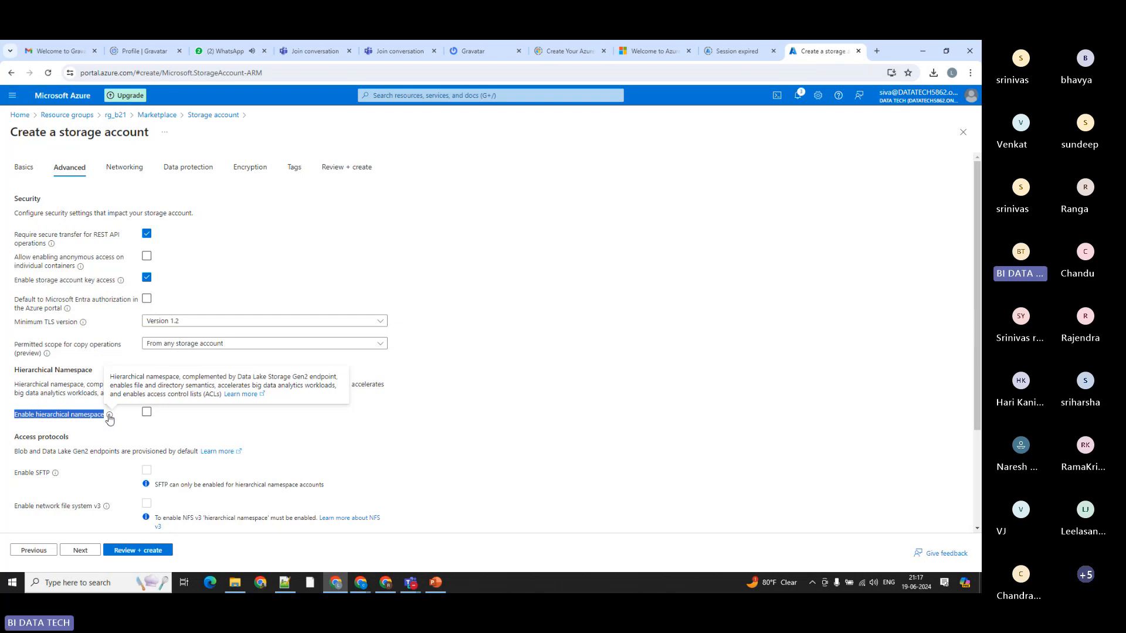
pyautogui.click(271, 395)
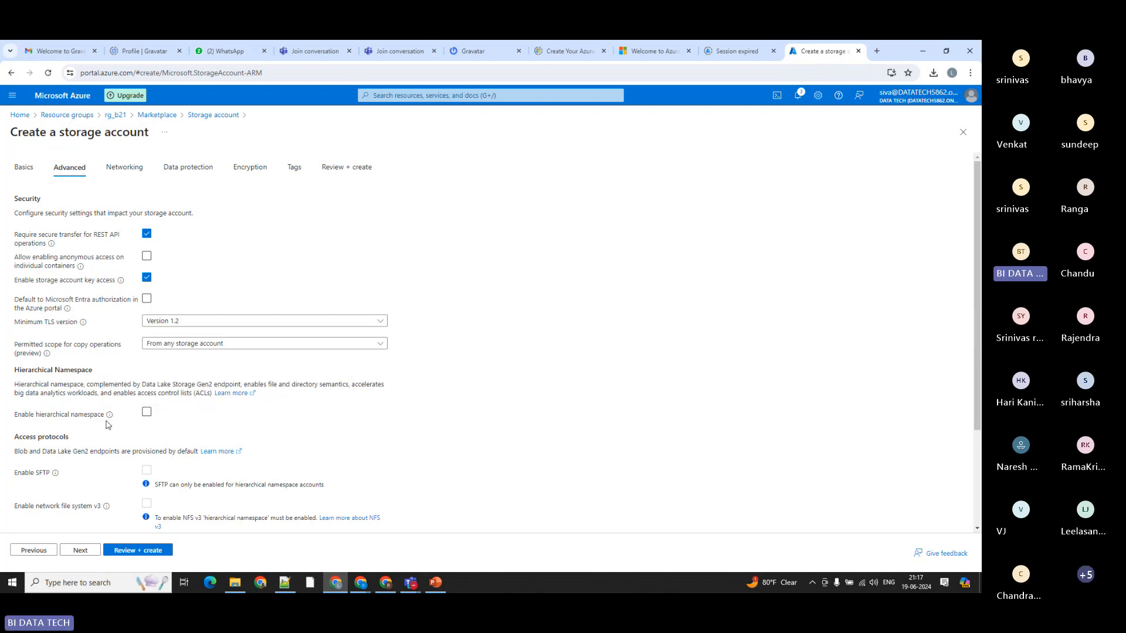
pyautogui.click(146, 414)
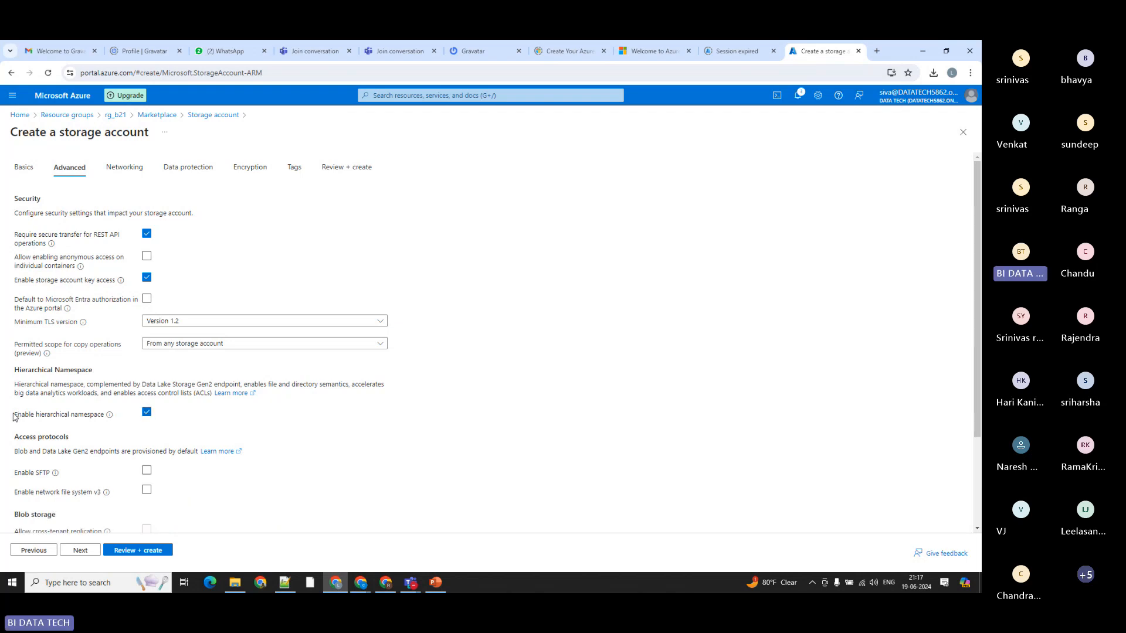
pyautogui.moveTo(14, 417); pyautogui.dragTo(138, 421)
pyautogui.click(305, 438)
# Step: Review the full configuration summary of b21blobgen2storage and create the storage account
pyautogui.click(128, 551)
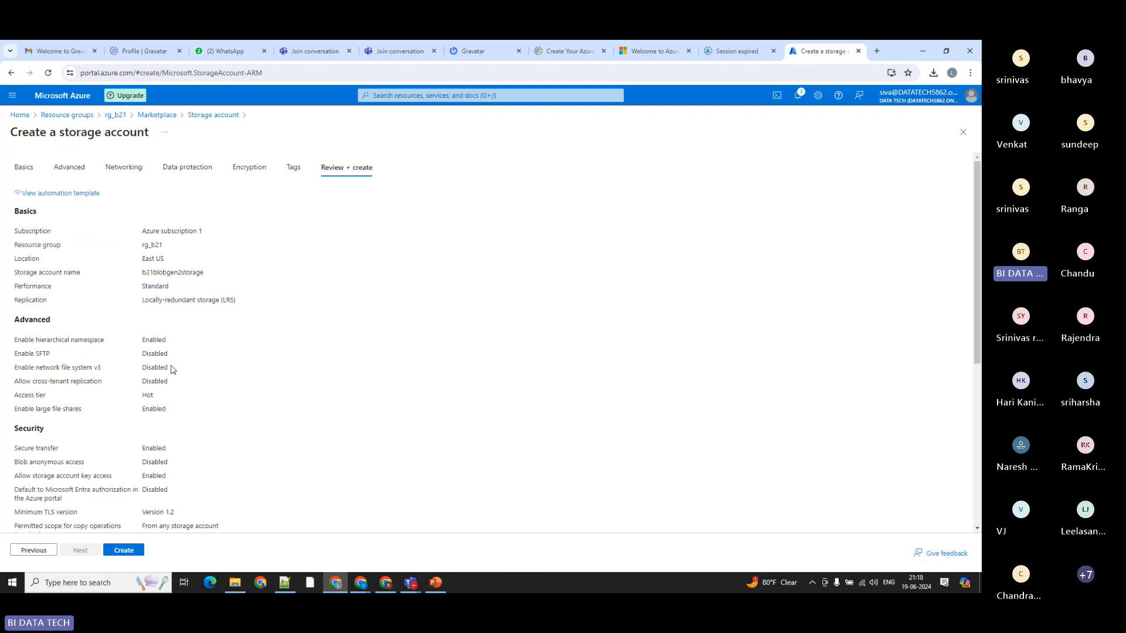
pyautogui.scroll(-3, 140, 408)
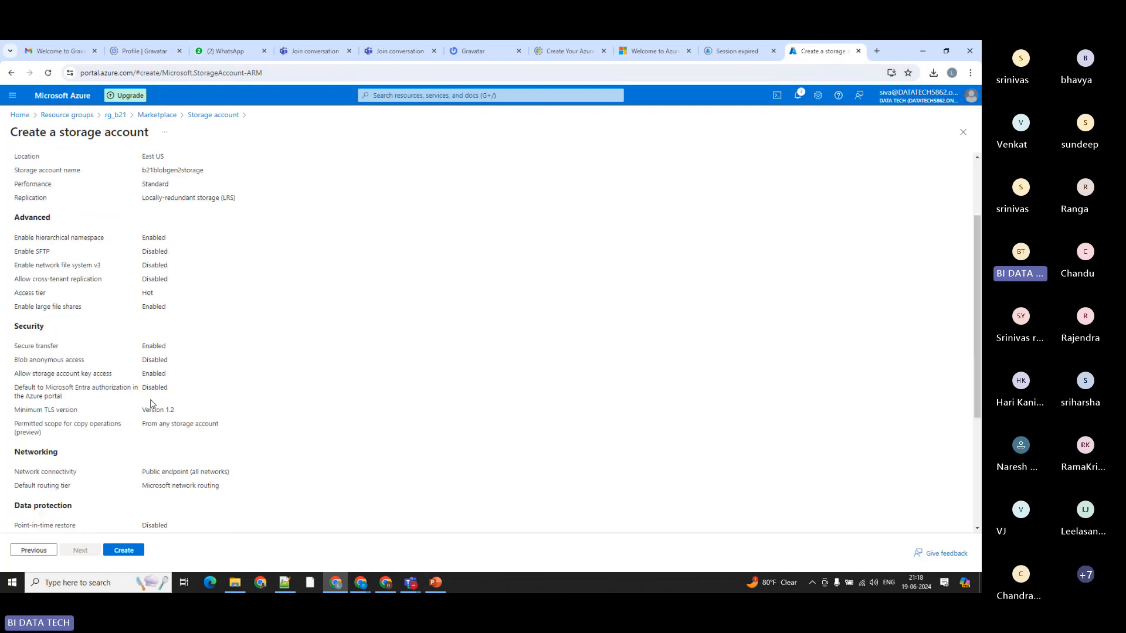
pyautogui.scroll(-3, 147, 408)
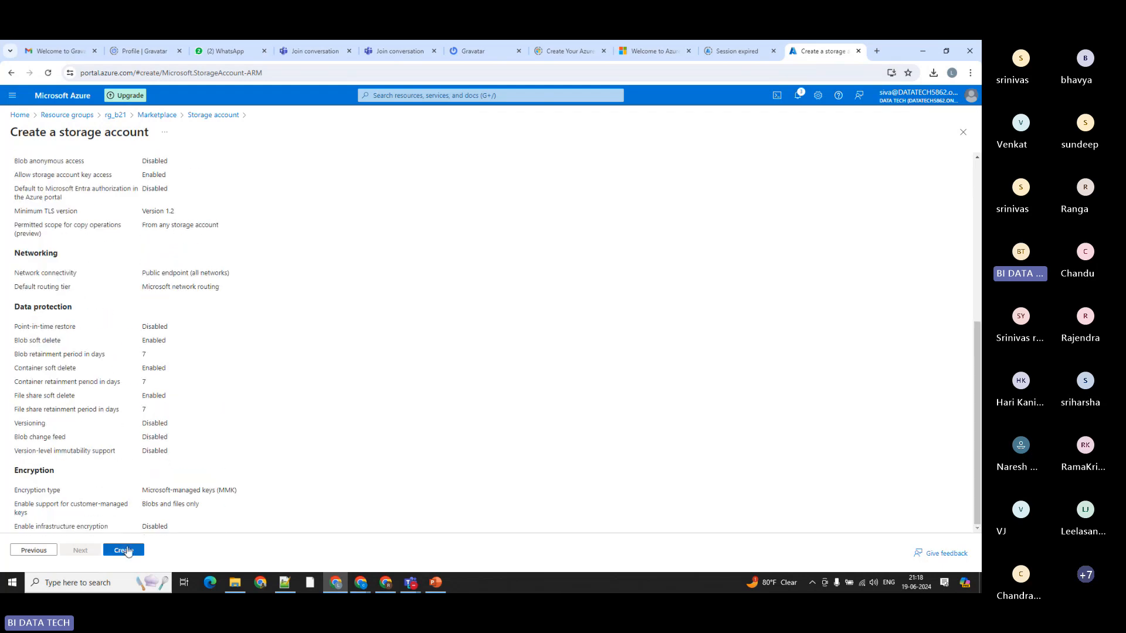
pyautogui.click(125, 549)
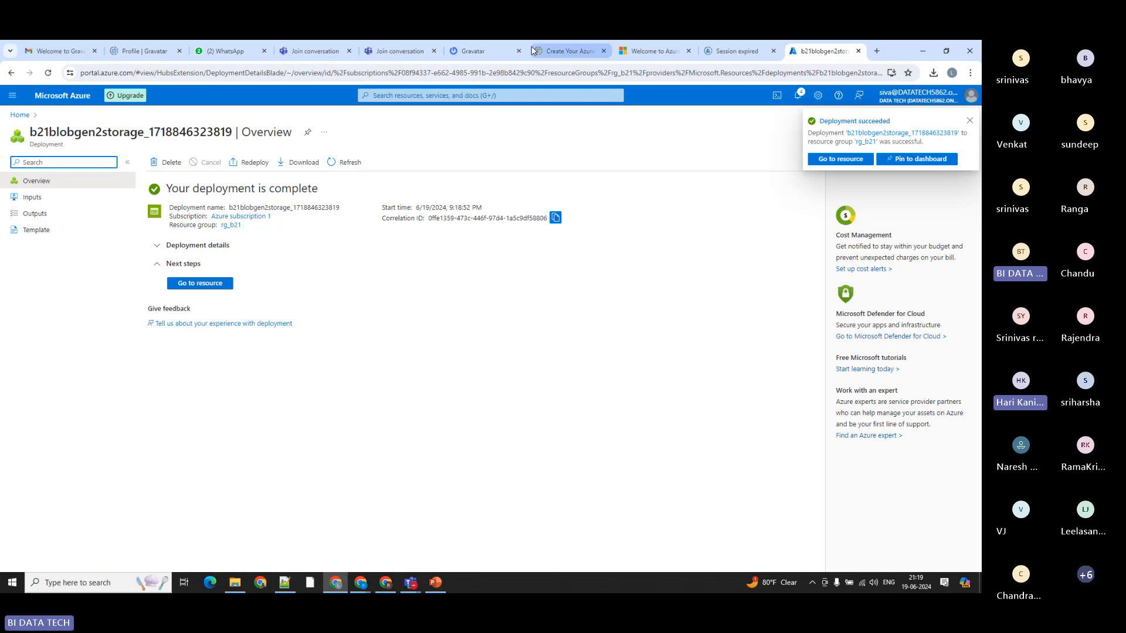
# Step: Open the deployed b21blobgen2storage resource and create a container named container1 in it
pyautogui.click(194, 284)
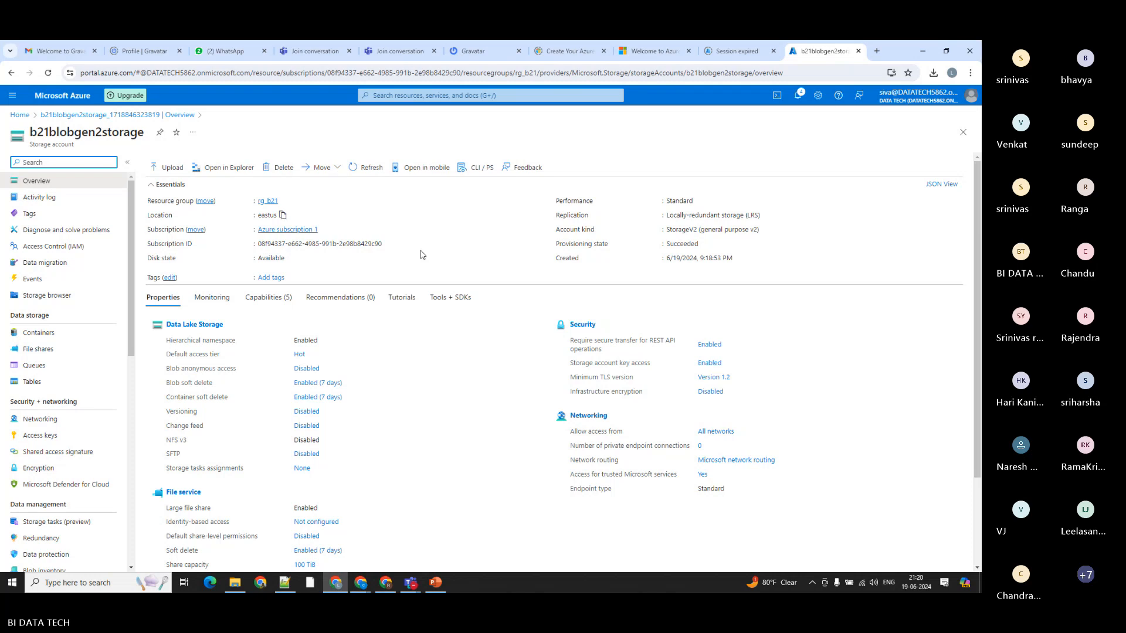
pyautogui.click(37, 333)
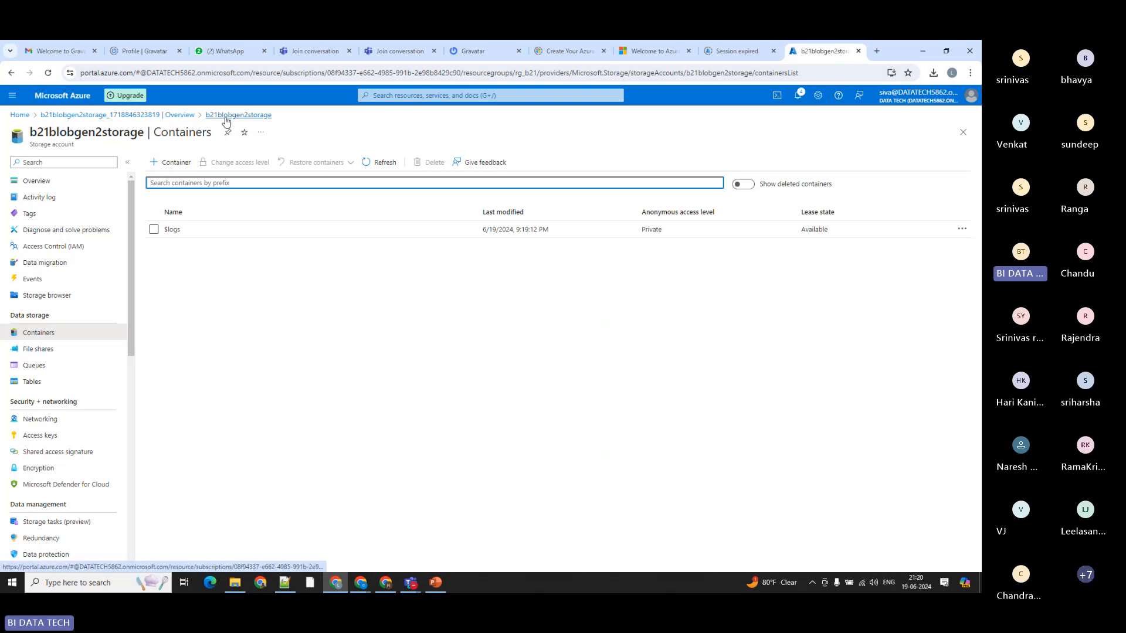
pyautogui.click(171, 166)
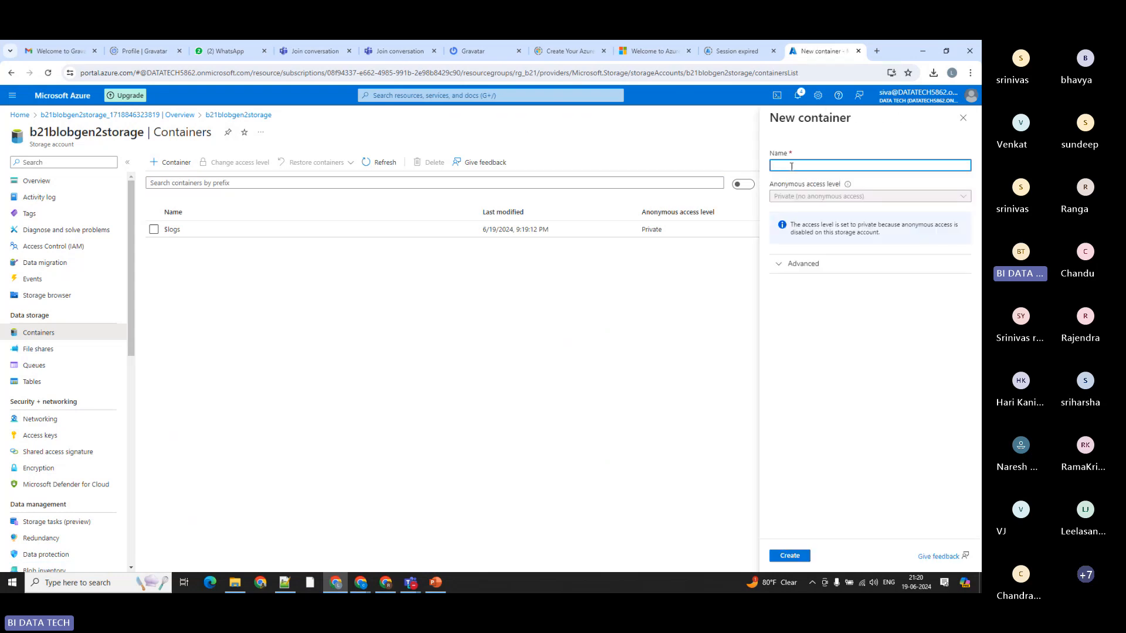
pyautogui.write('container1')
pyautogui.click(789, 555)
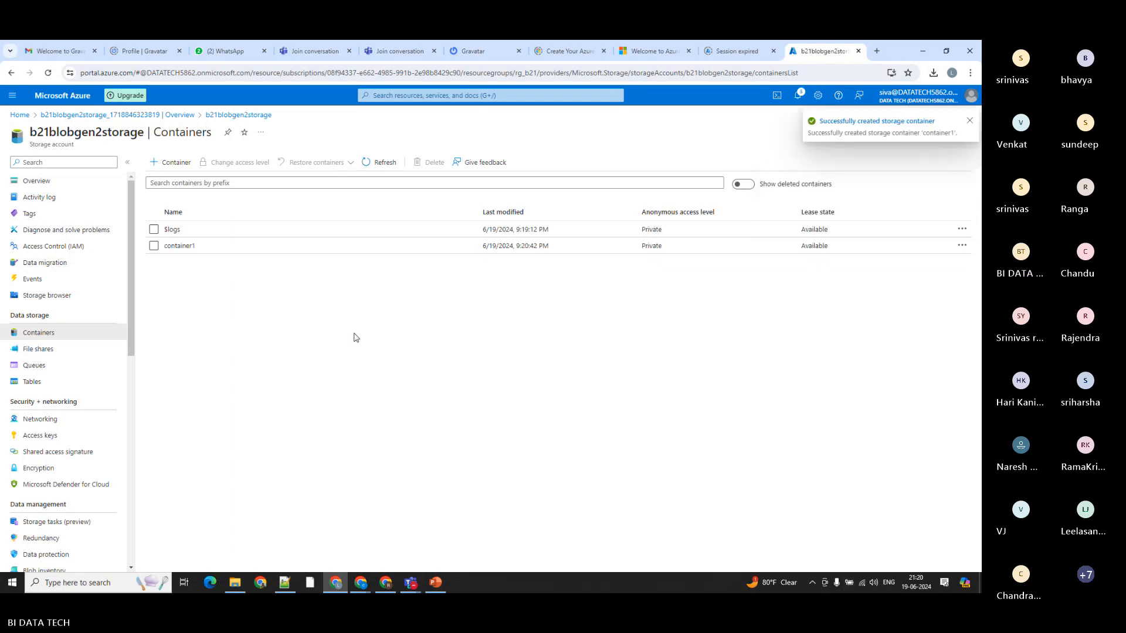
# Step: Open container1 and add a directory named movies
pyautogui.click(182, 247)
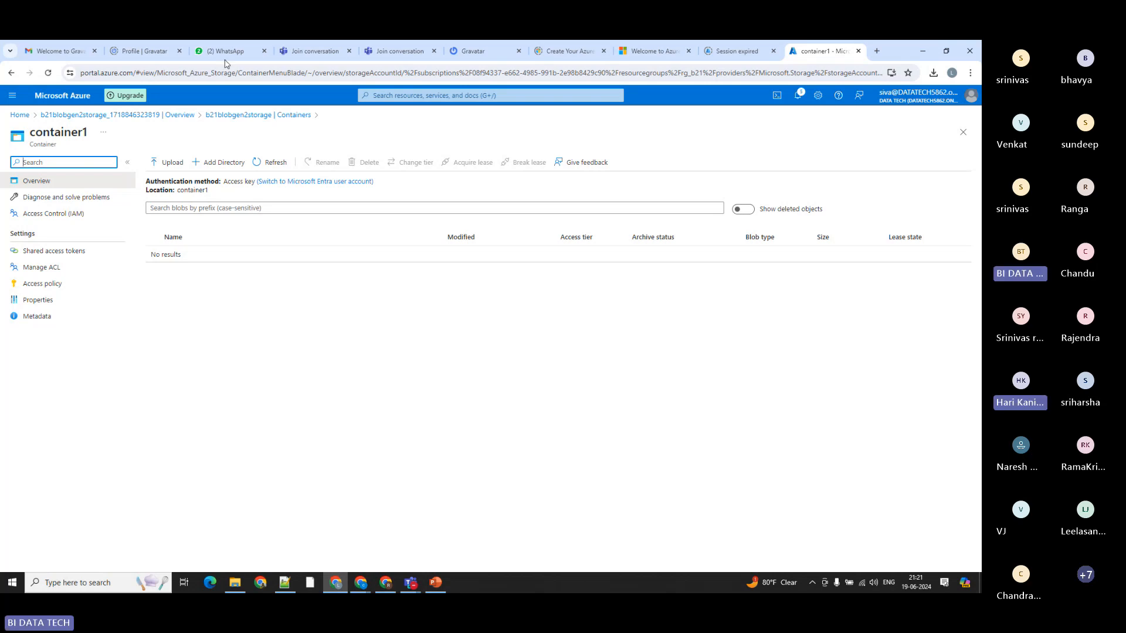
pyautogui.click(214, 170)
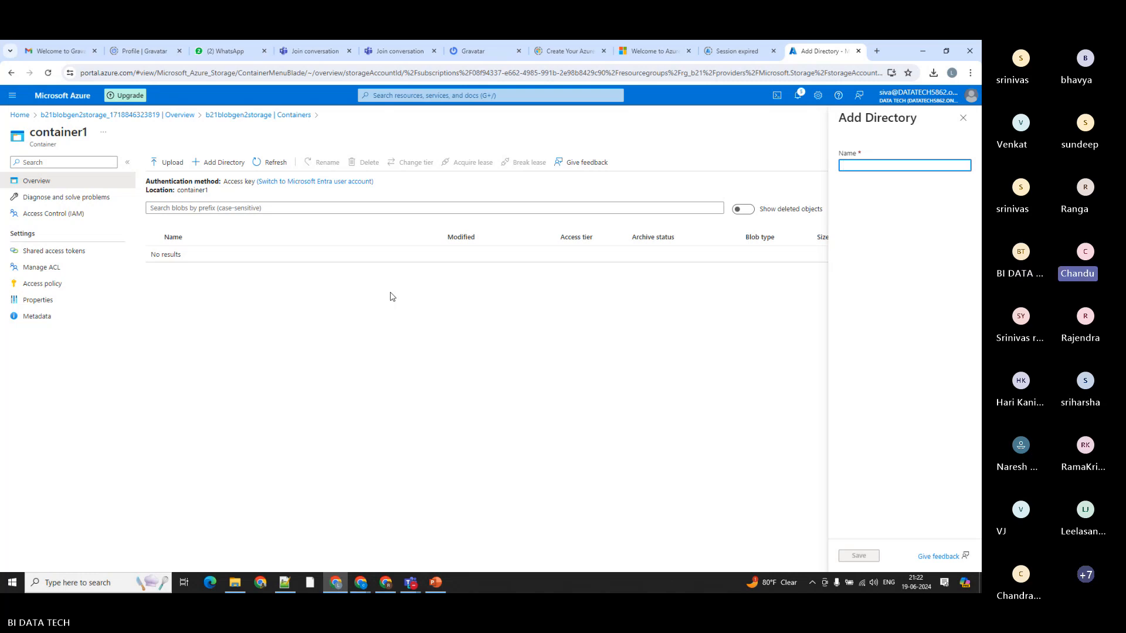
pyautogui.write('mc')
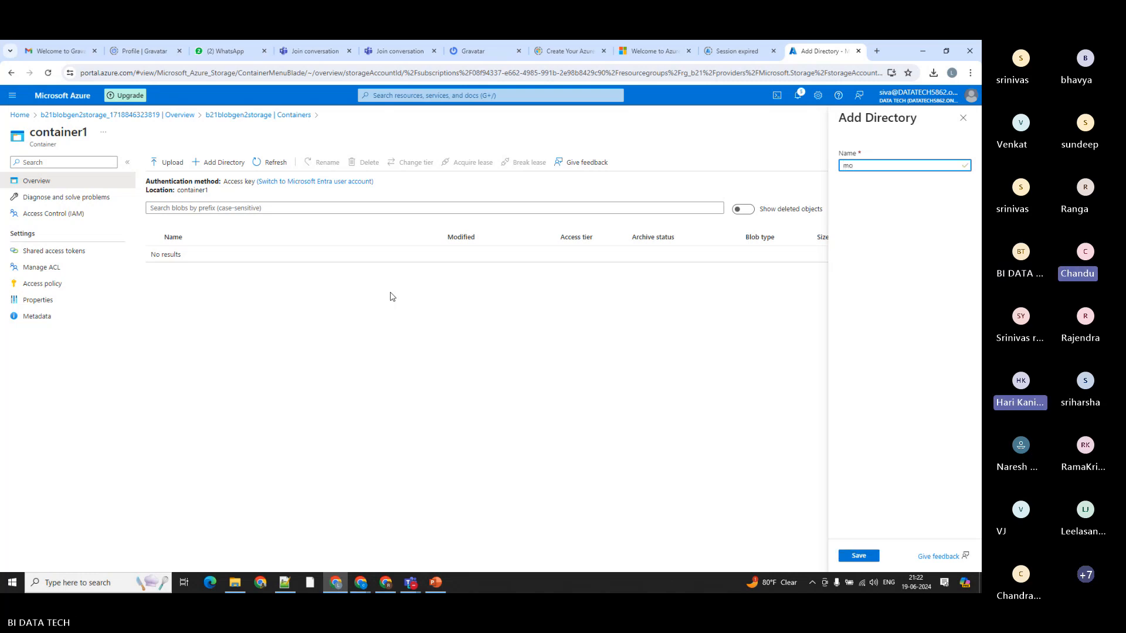
pyautogui.write('vies')
pyautogui.click(849, 560)
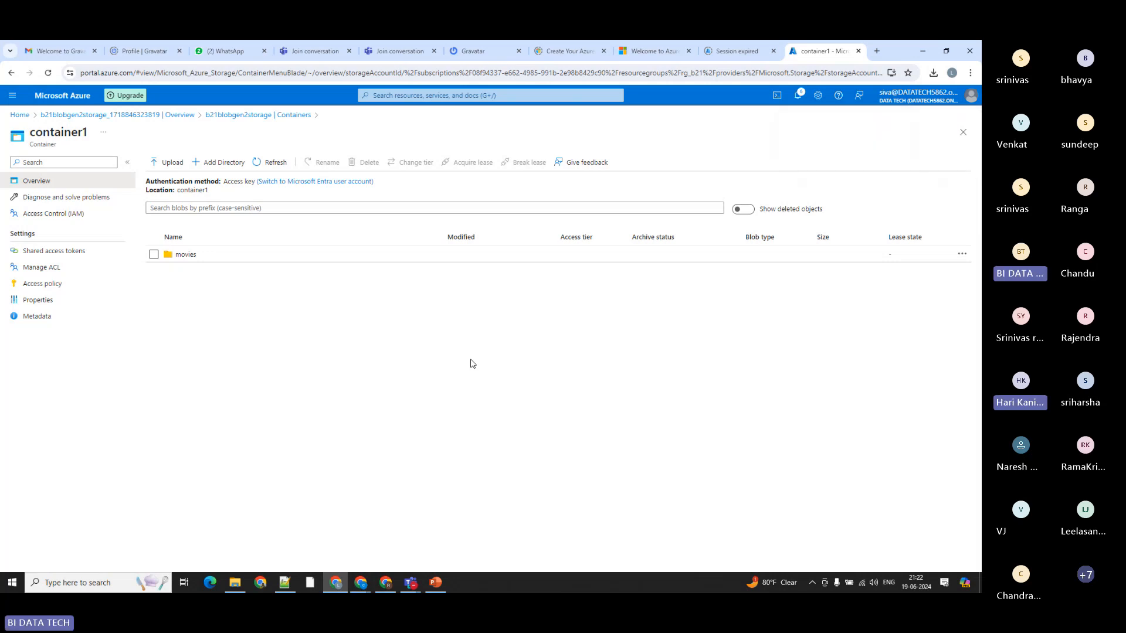
# Step: Open the movies directory and add a subdirectory named tollywood
pyautogui.click(185, 255)
pyautogui.click(215, 164)
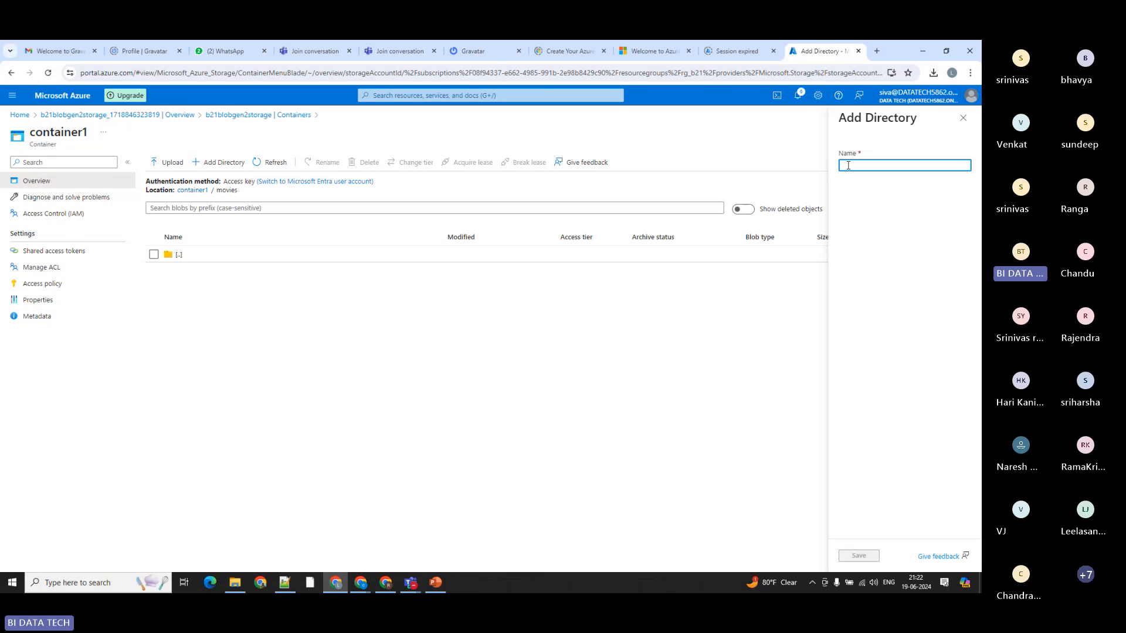
pyautogui.write('tollywood')
pyautogui.click(858, 556)
# Step: Open the tollywood directory and add a subdirectory named action
pyautogui.click(192, 271)
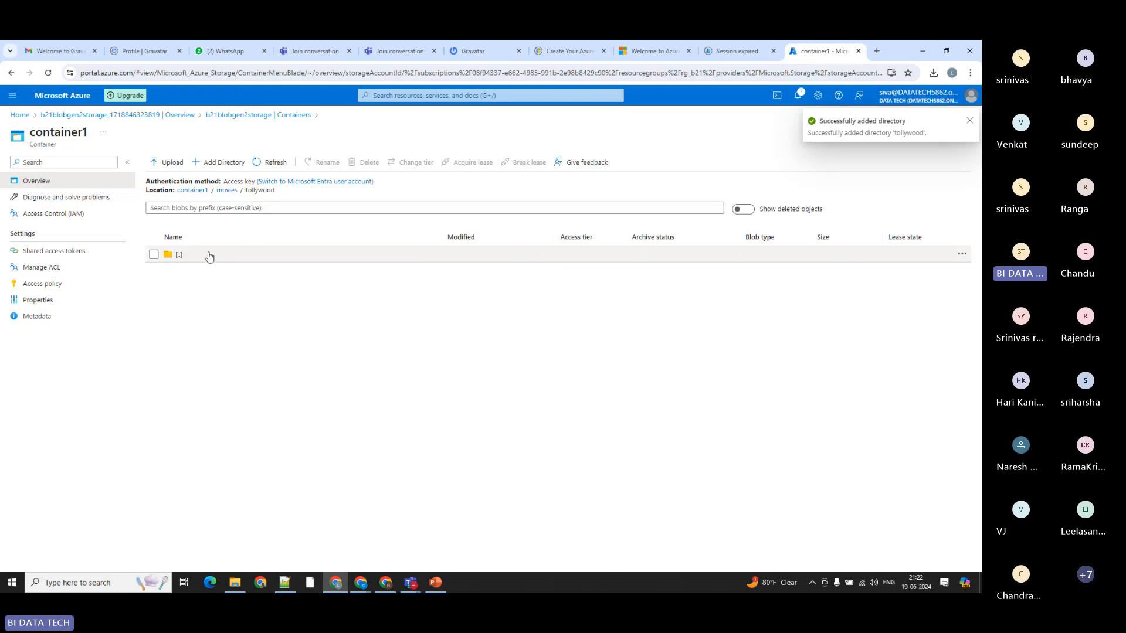
pyautogui.click(217, 162)
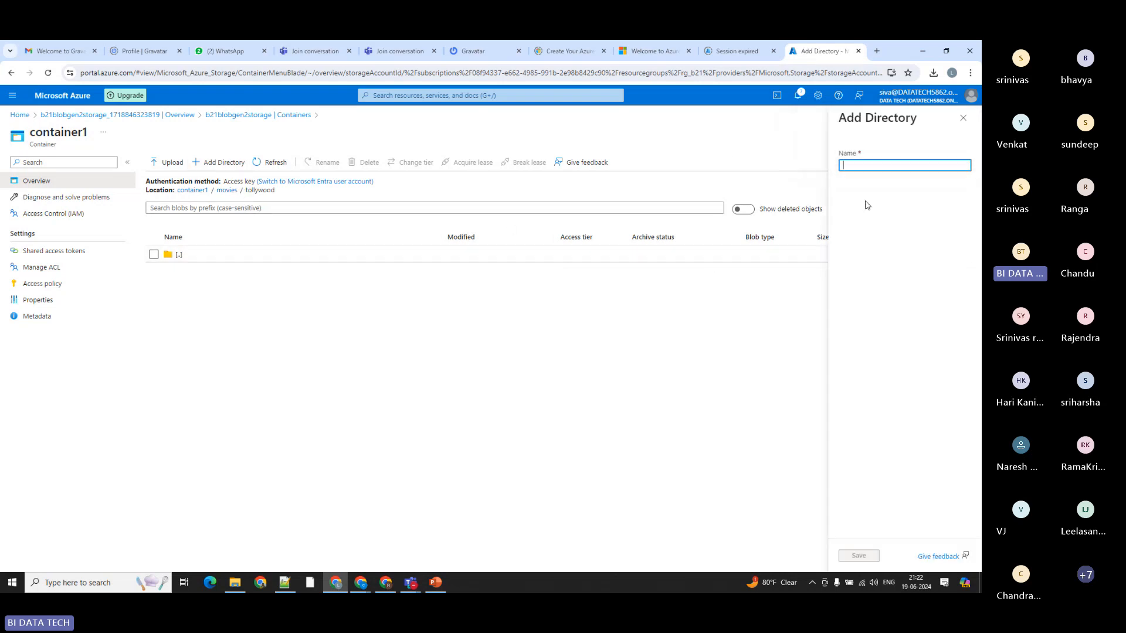
pyautogui.write('action')
pyautogui.click(861, 556)
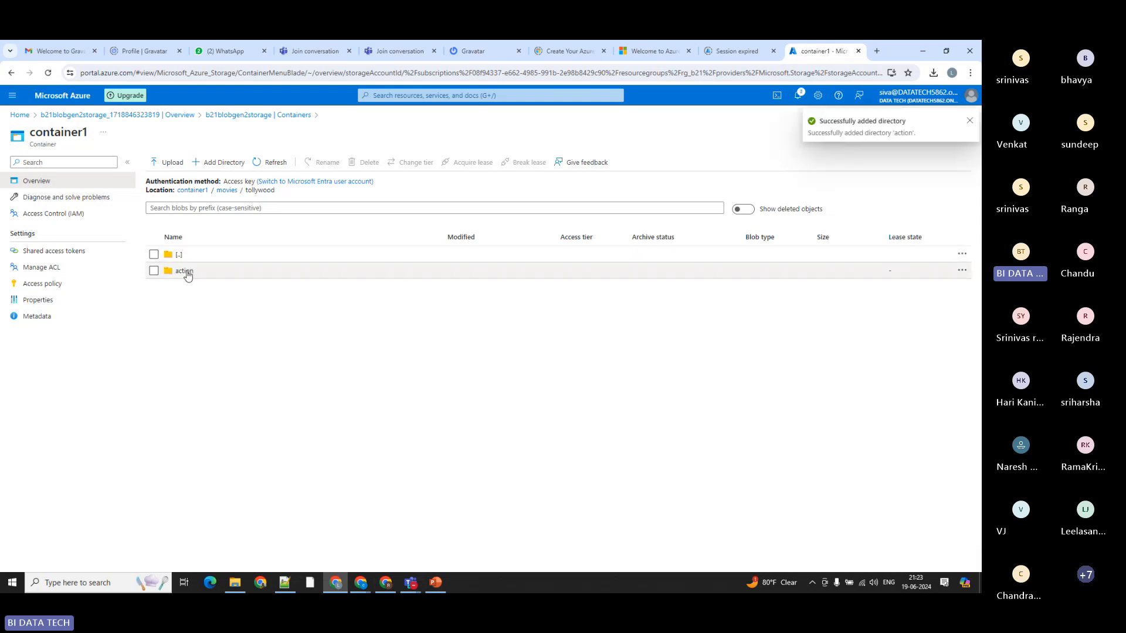
# Step: Open the action directory and upload emp5.csv from the local emp folder into it
pyautogui.click(185, 271)
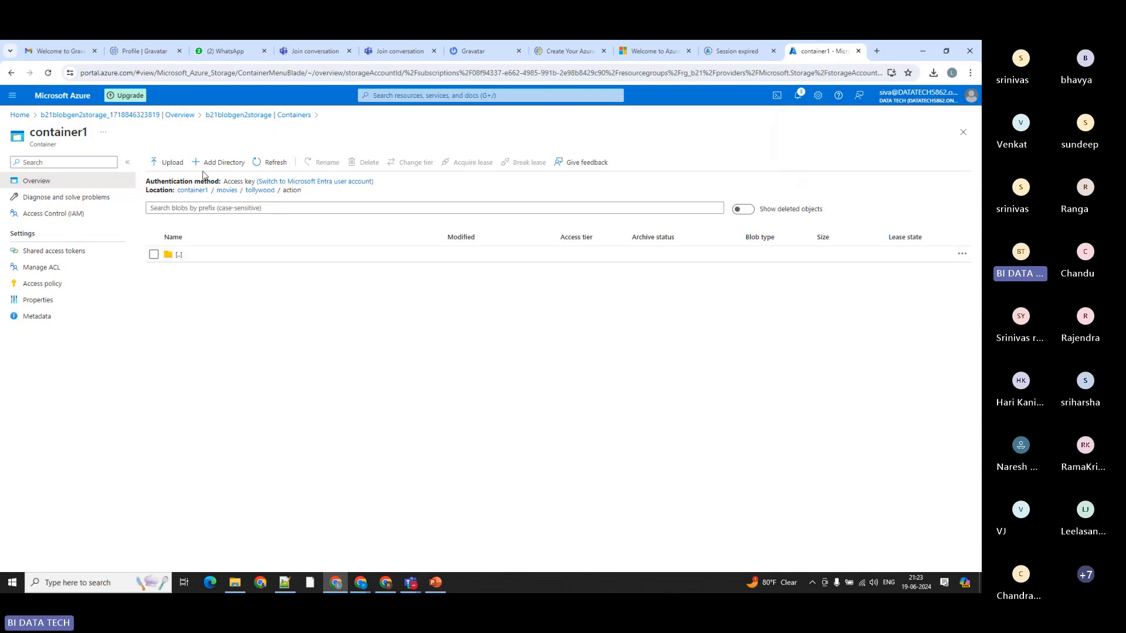
pyautogui.click(163, 167)
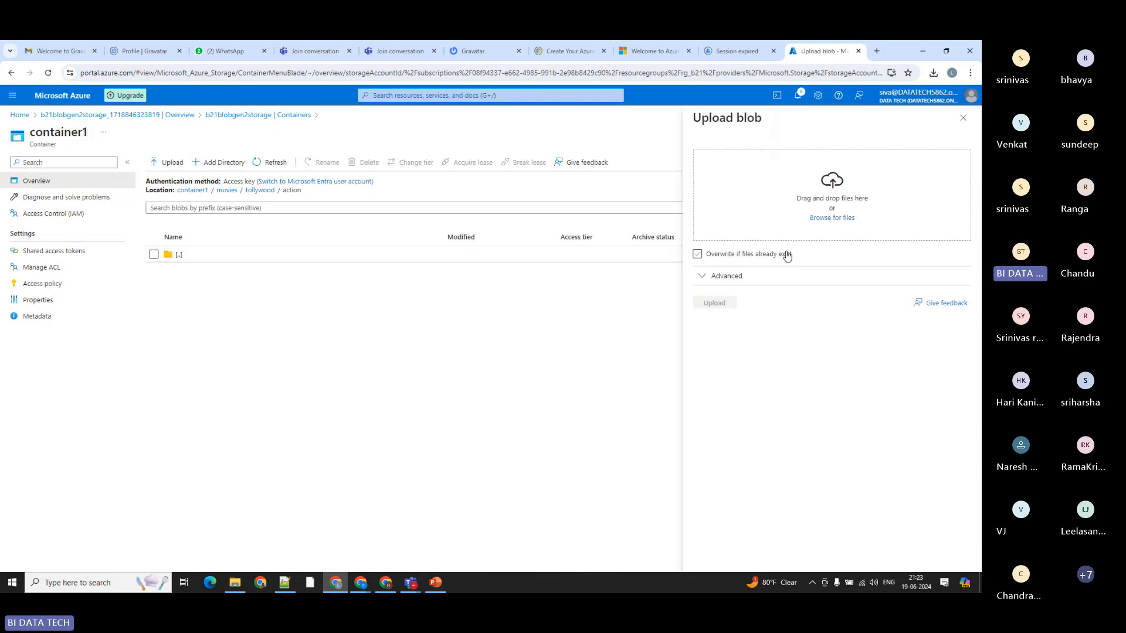
pyautogui.click(820, 220)
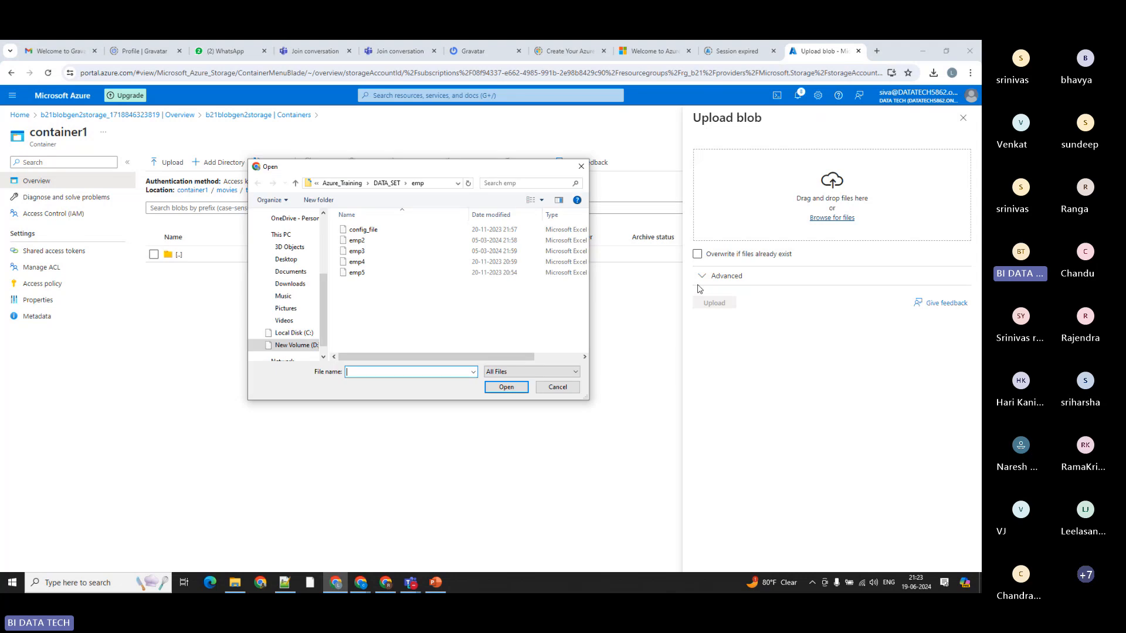
pyautogui.click(357, 272)
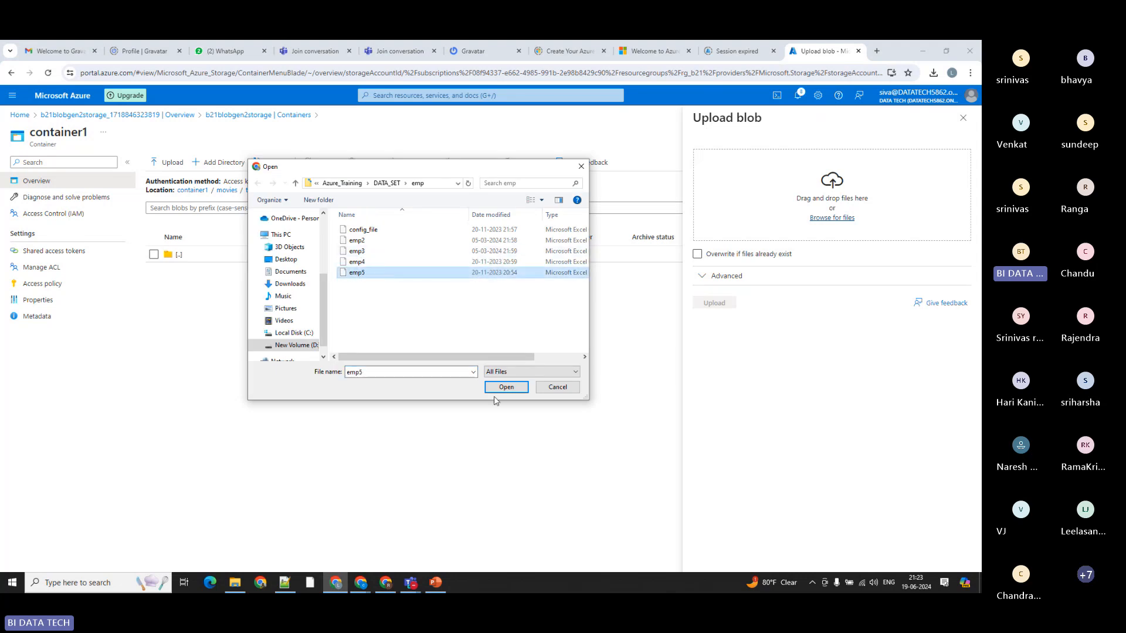
pyautogui.click(501, 387)
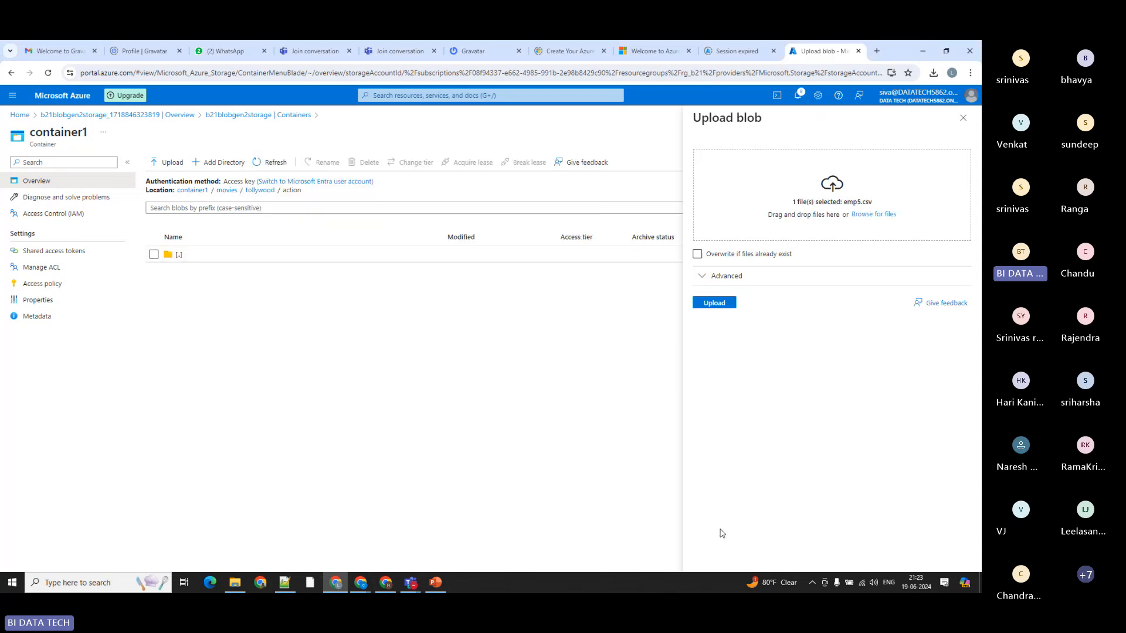
pyautogui.click(715, 303)
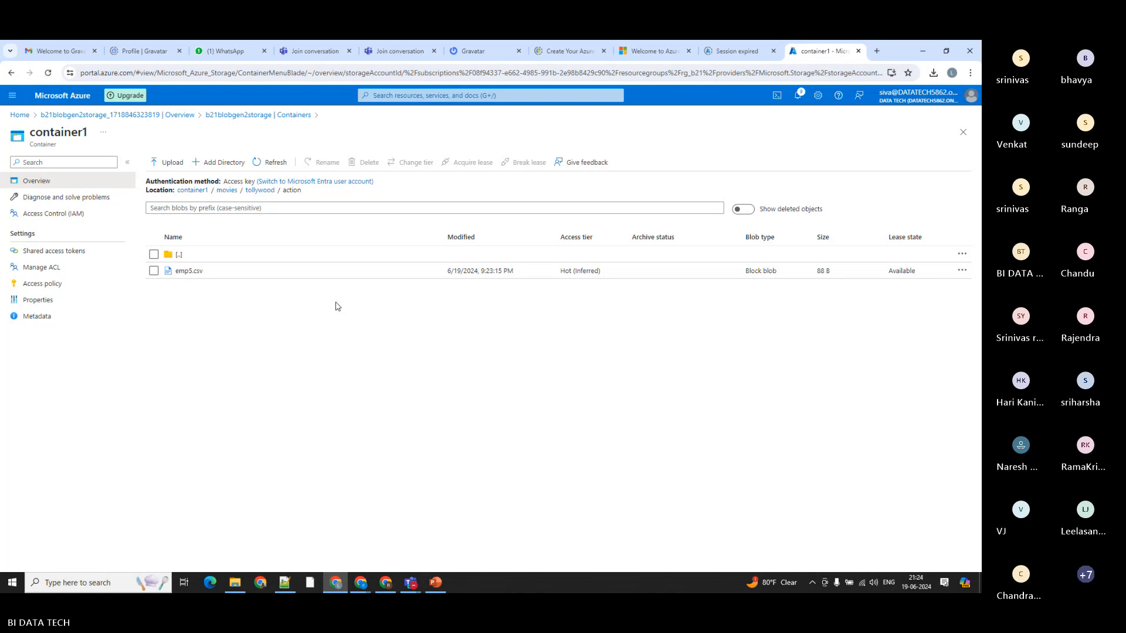
# Step: Switch to the ADF_Introduction presentation in PowerPoint and show slide 10 with the Azure Blob storage hierarchy diagram
pyautogui.click(435, 583)
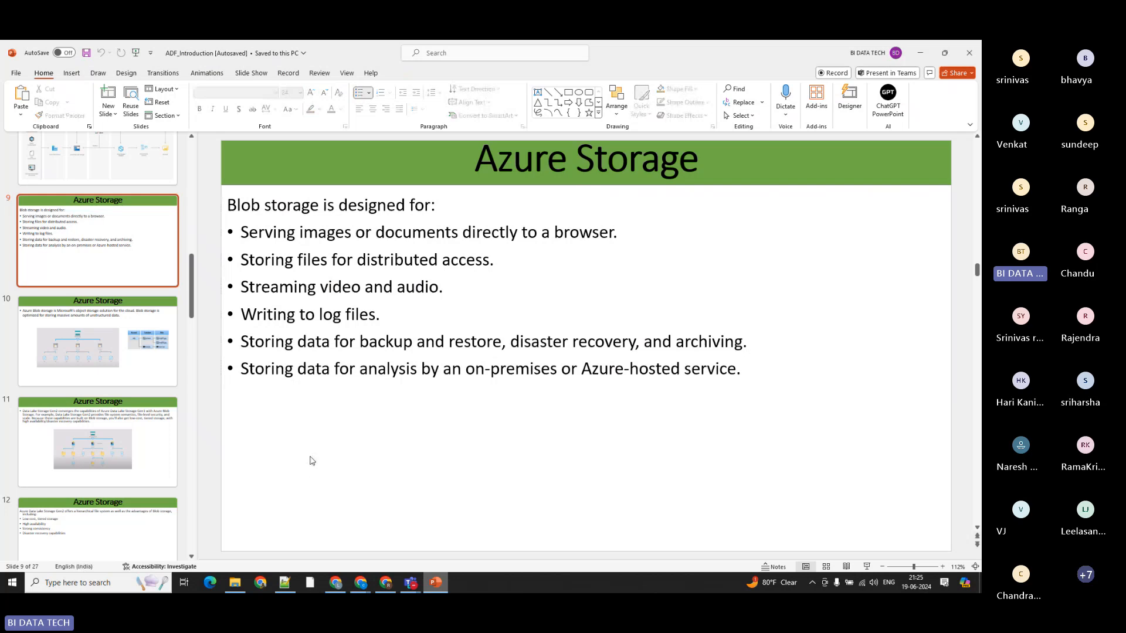
pyautogui.click(79, 339)
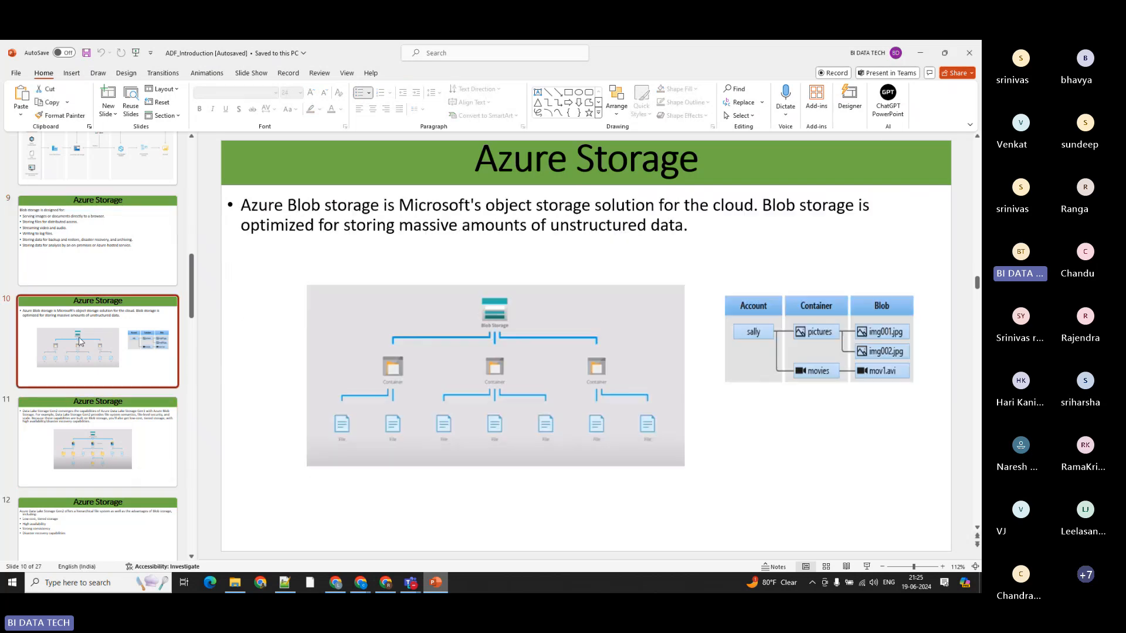
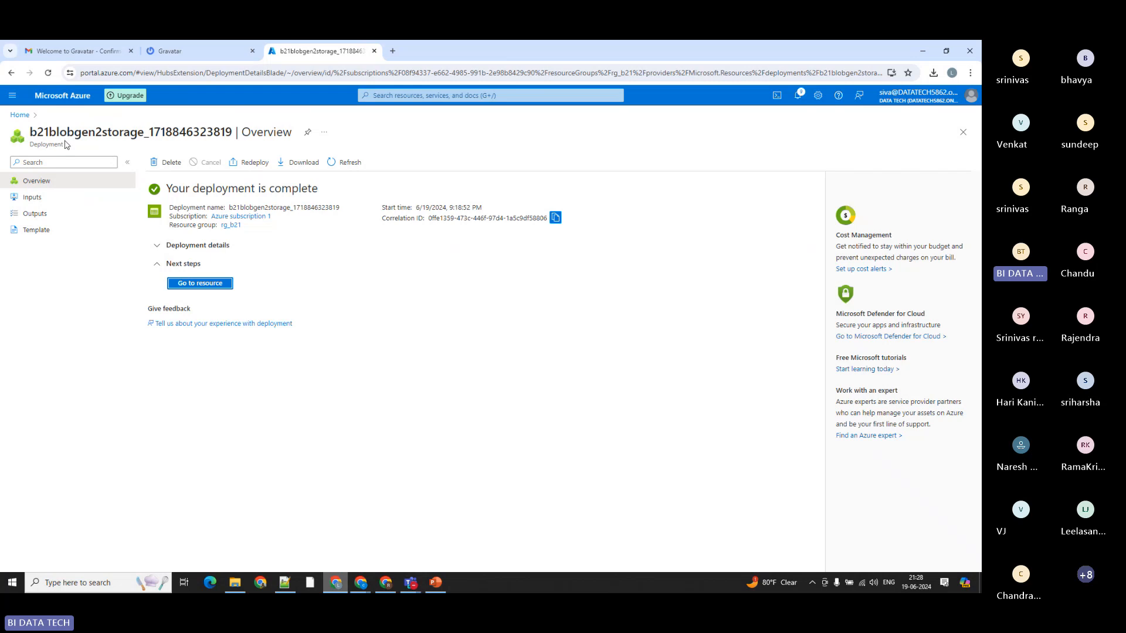
# Step: Return to the portal home, open the rg_b21 resource group and start adding a new resource to it
pyautogui.click(20, 115)
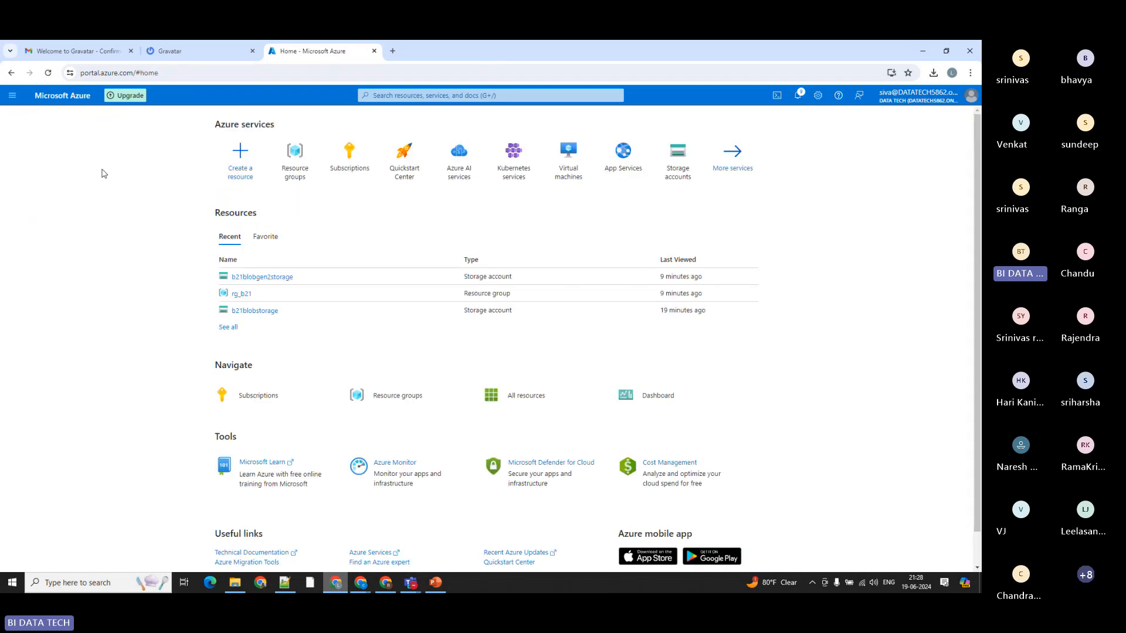
pyautogui.click(295, 158)
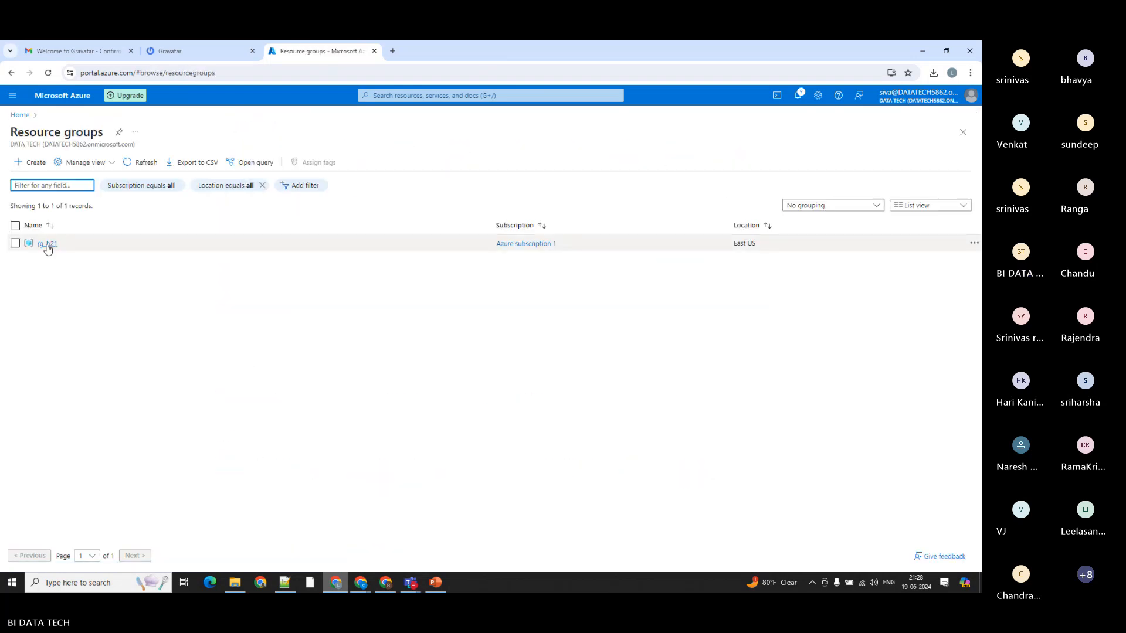
pyautogui.click(48, 244)
pyautogui.click(318, 168)
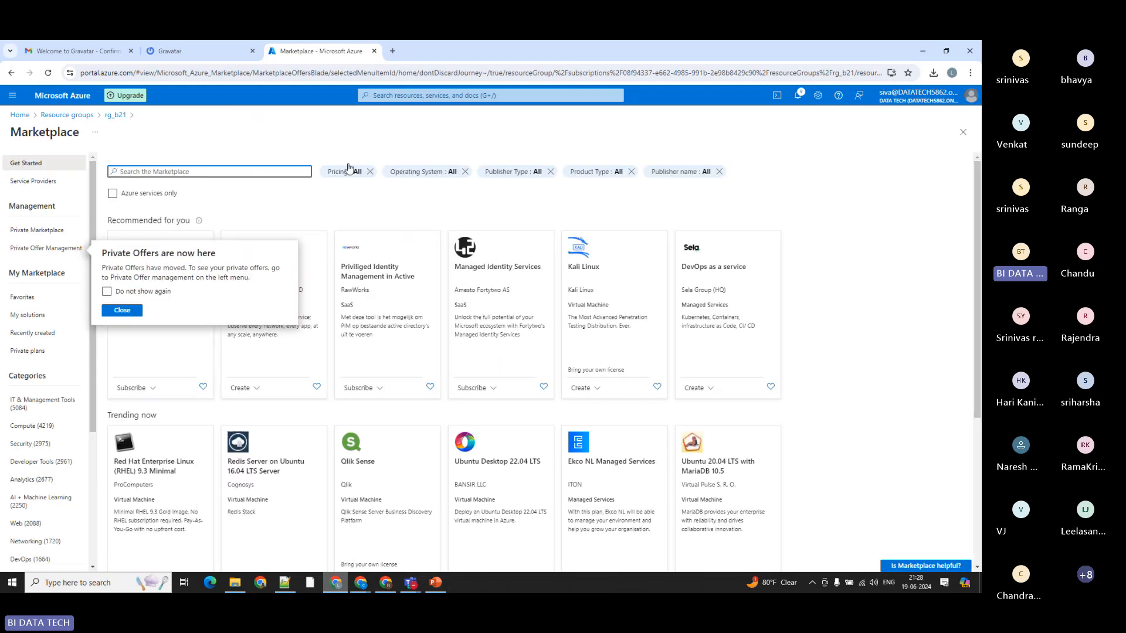
# Step: Find the Microsoft Storage account offer by searching the Marketplace for storage account, and start creating one
pyautogui.click(140, 174)
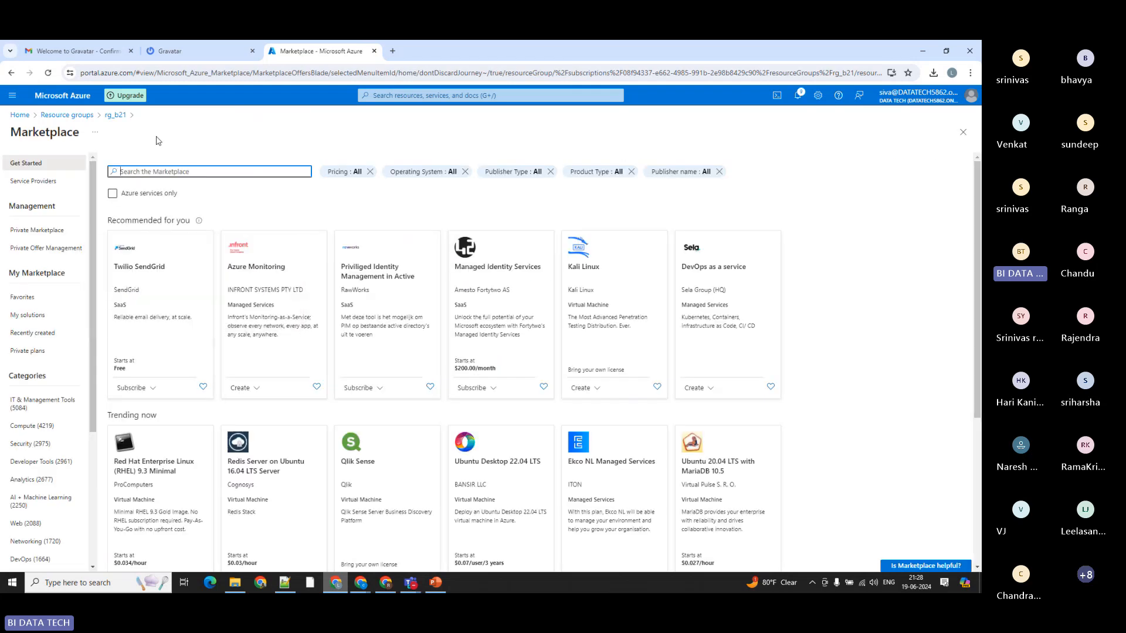
pyautogui.write('storage')
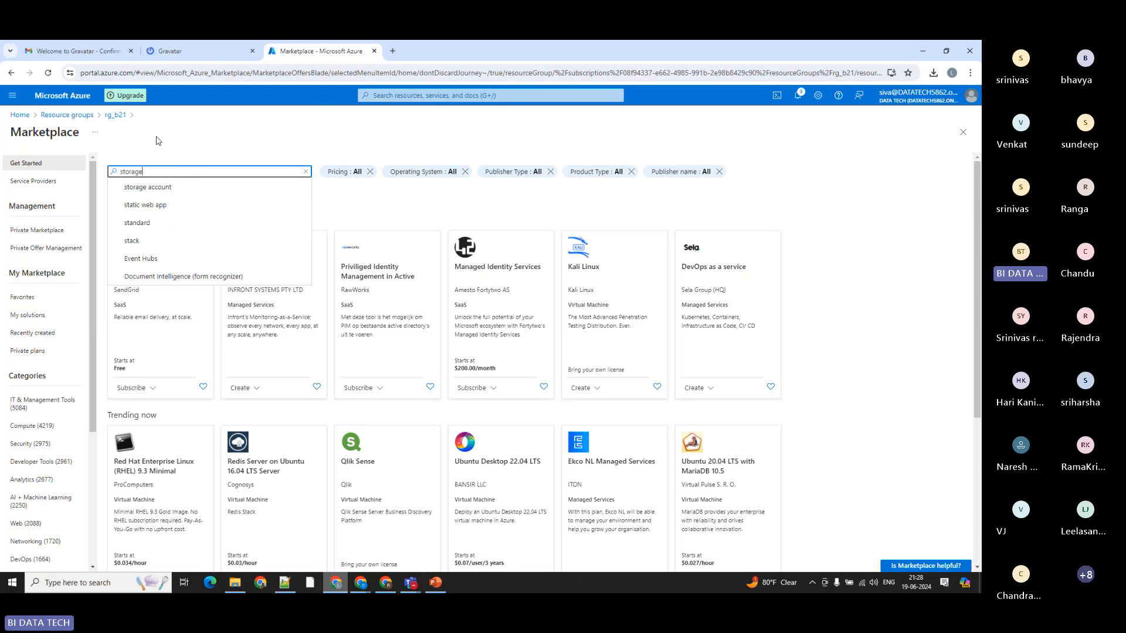
pyautogui.click(146, 187)
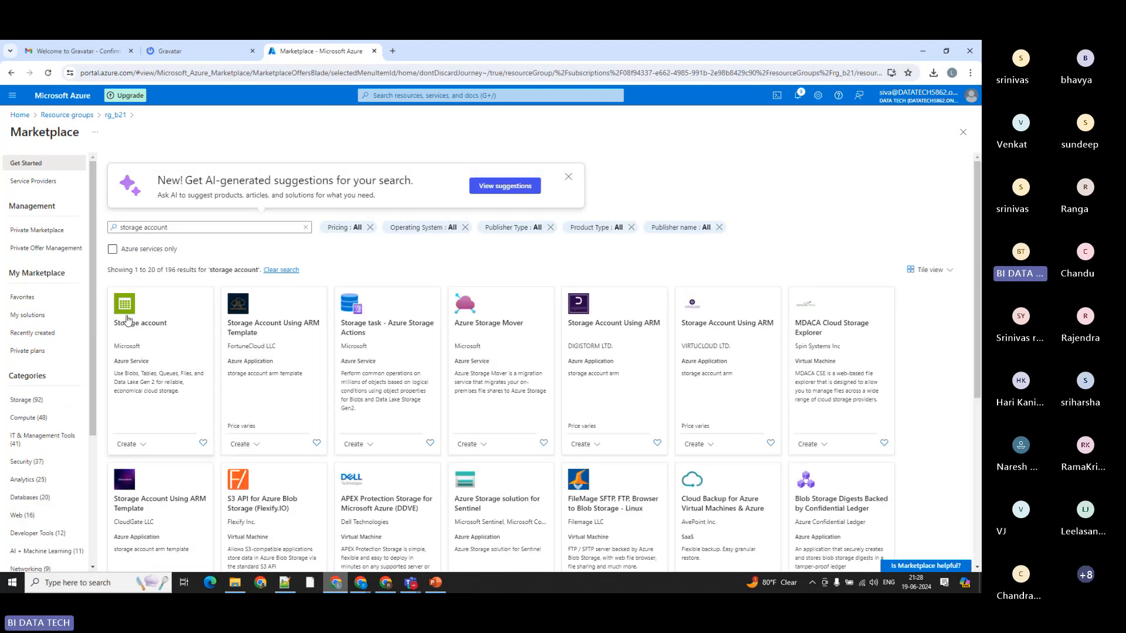
pyautogui.click(127, 320)
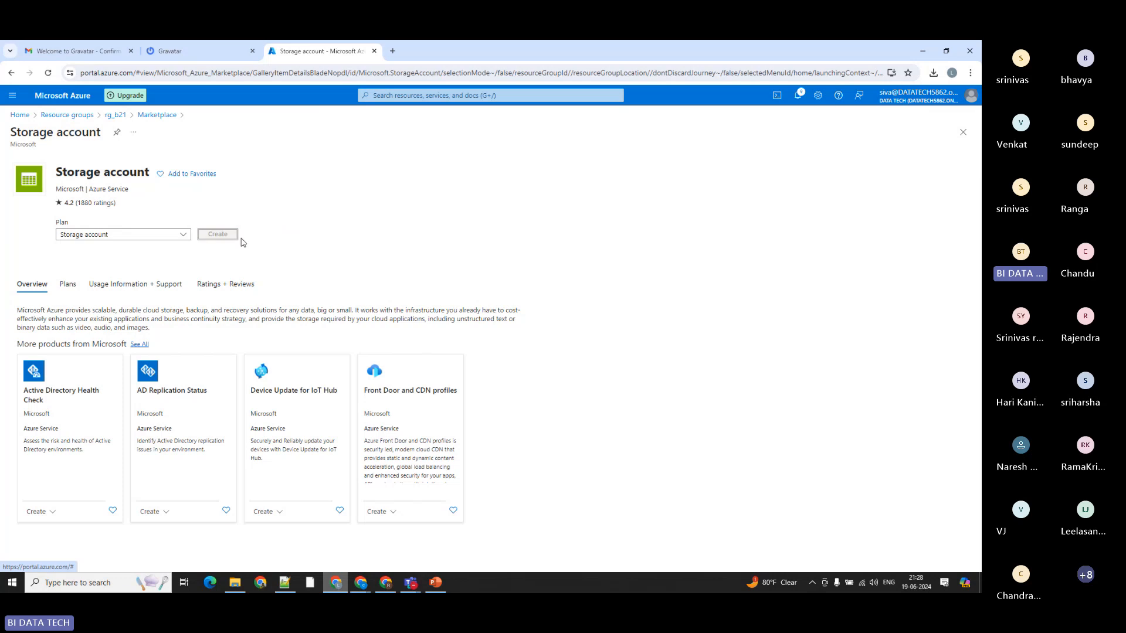
pyautogui.click(234, 235)
# Step: Enter zddgngh as the storage account name and advance through the creation form to the data protection settings
pyautogui.click(163, 355)
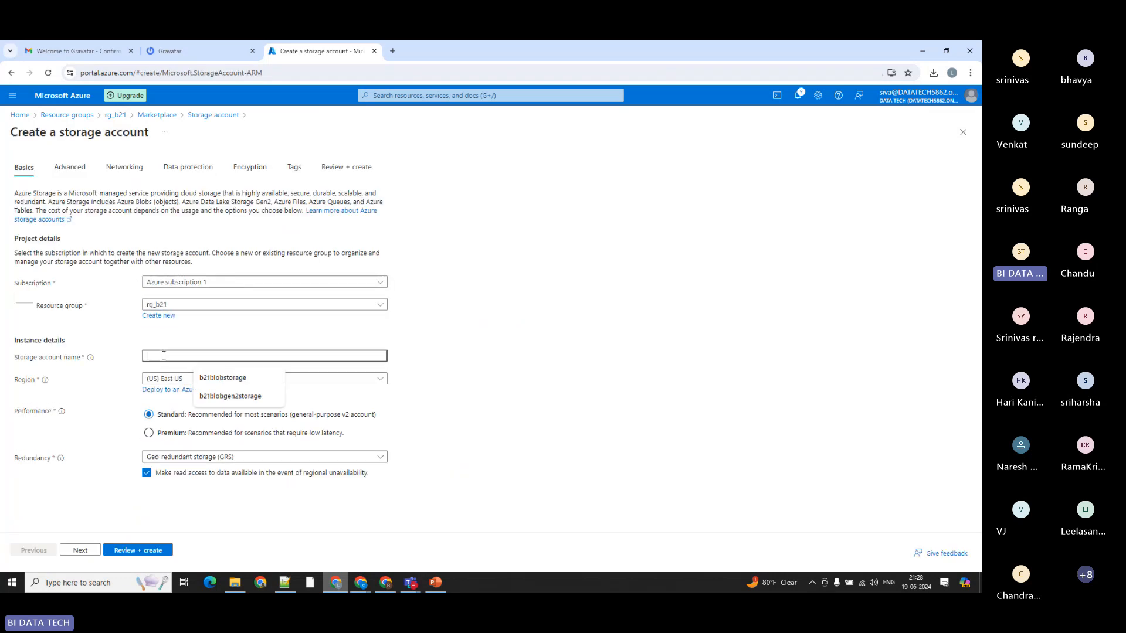
pyautogui.write('zddgngh')
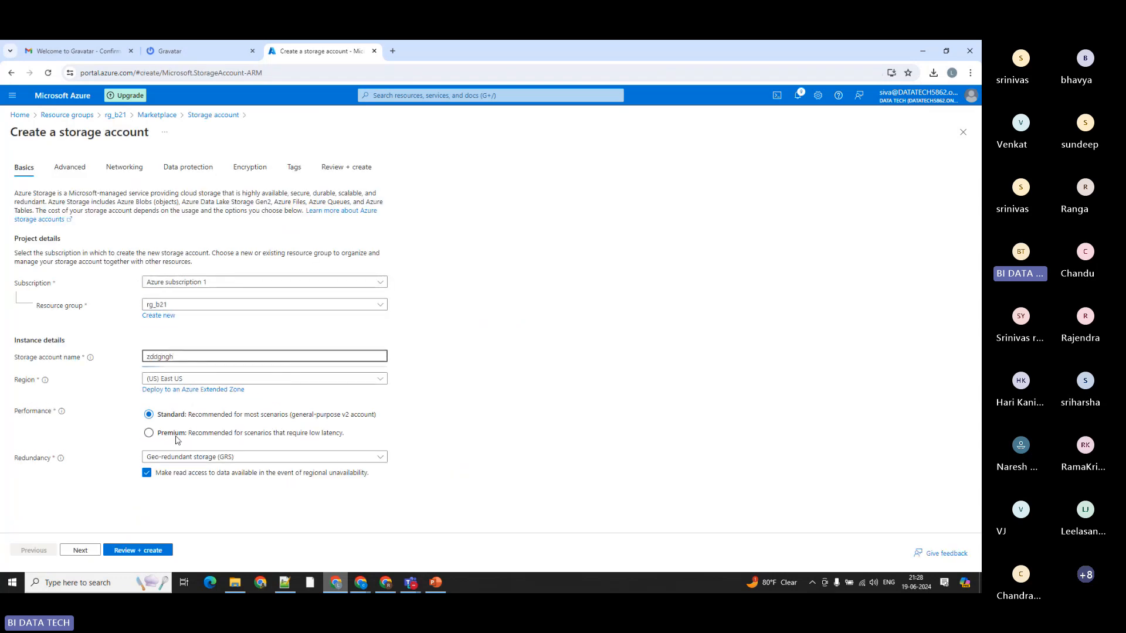
pyautogui.click(78, 549)
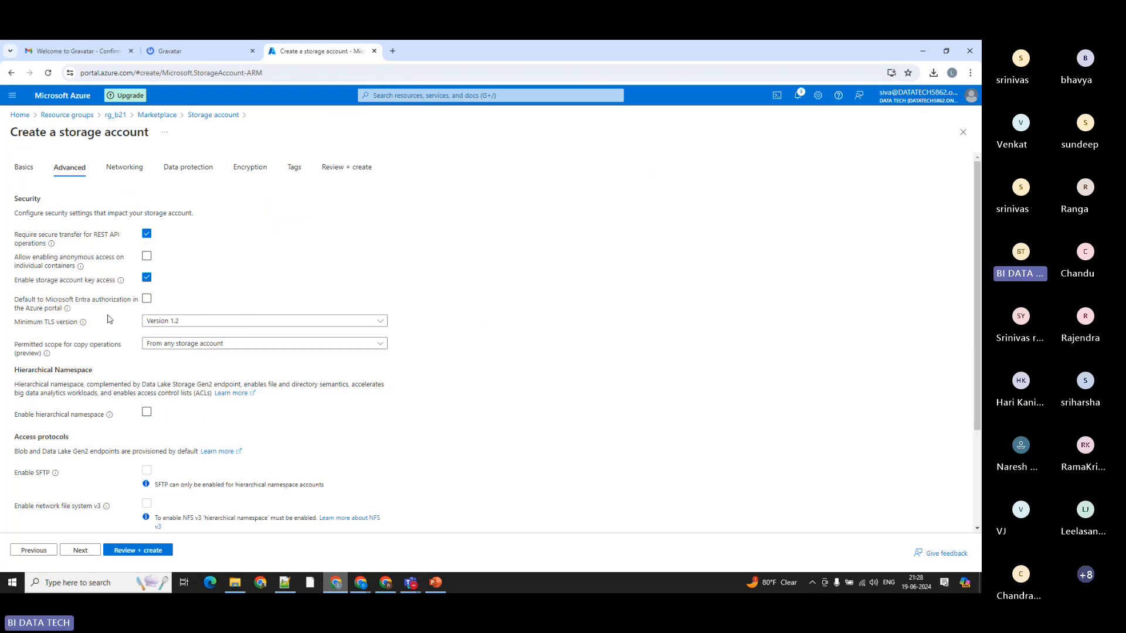
pyautogui.click(81, 549)
pyautogui.click(80, 550)
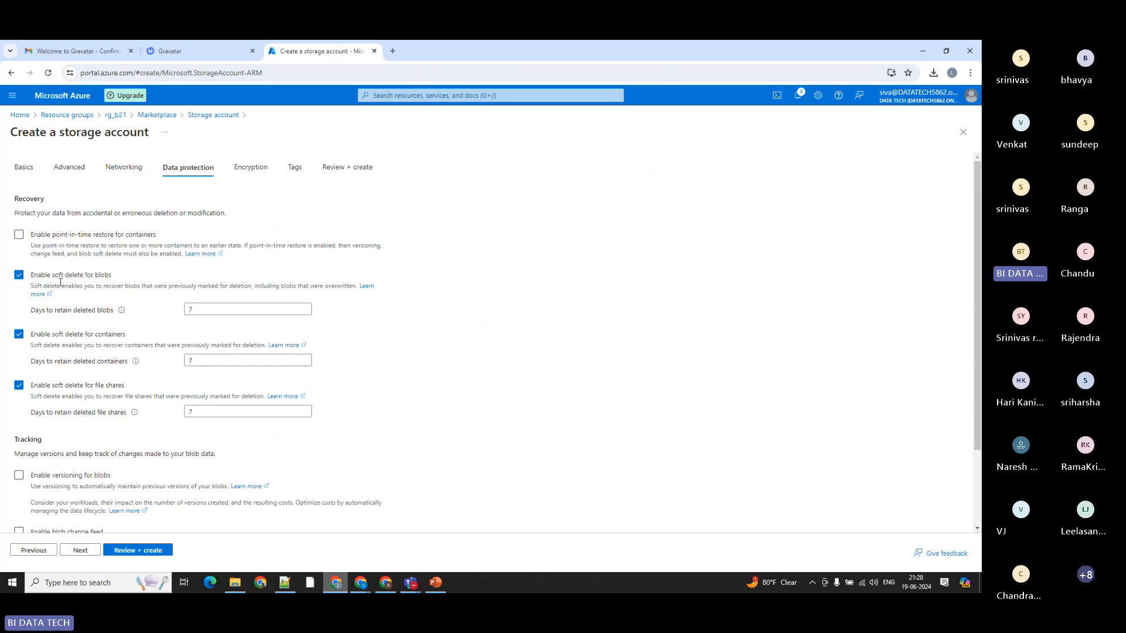
# Step: Examine the soft delete options for blobs, containers and file shares plus the tracking settings, and close the creation form without creating the account
pyautogui.moveTo(37, 275); pyautogui.dragTo(106, 278)
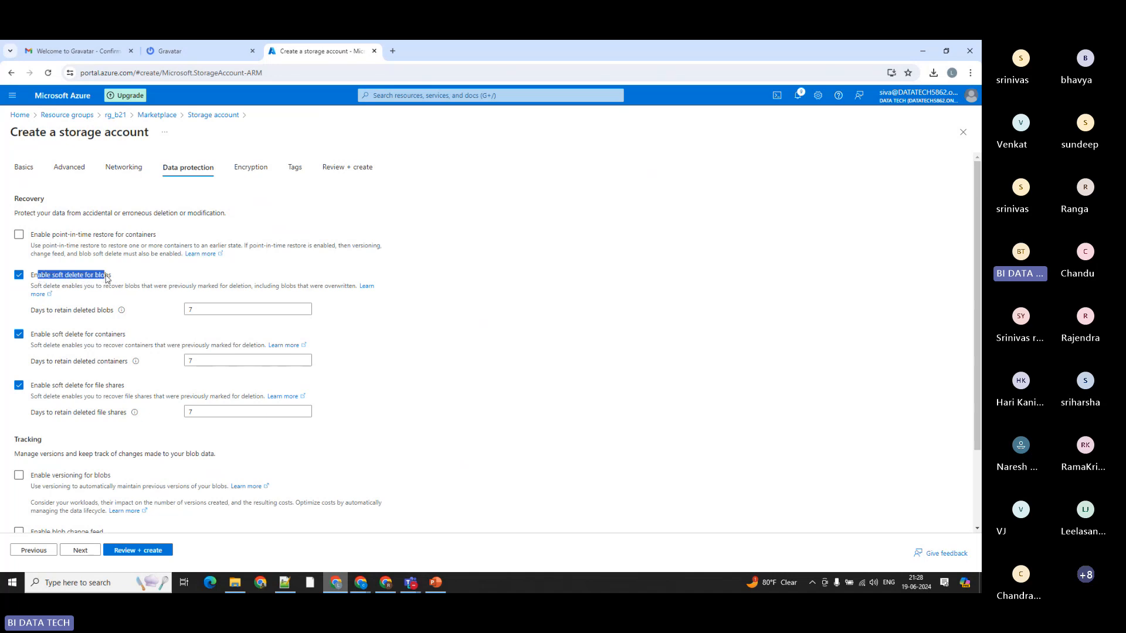
pyautogui.moveTo(46, 334); pyautogui.dragTo(116, 337)
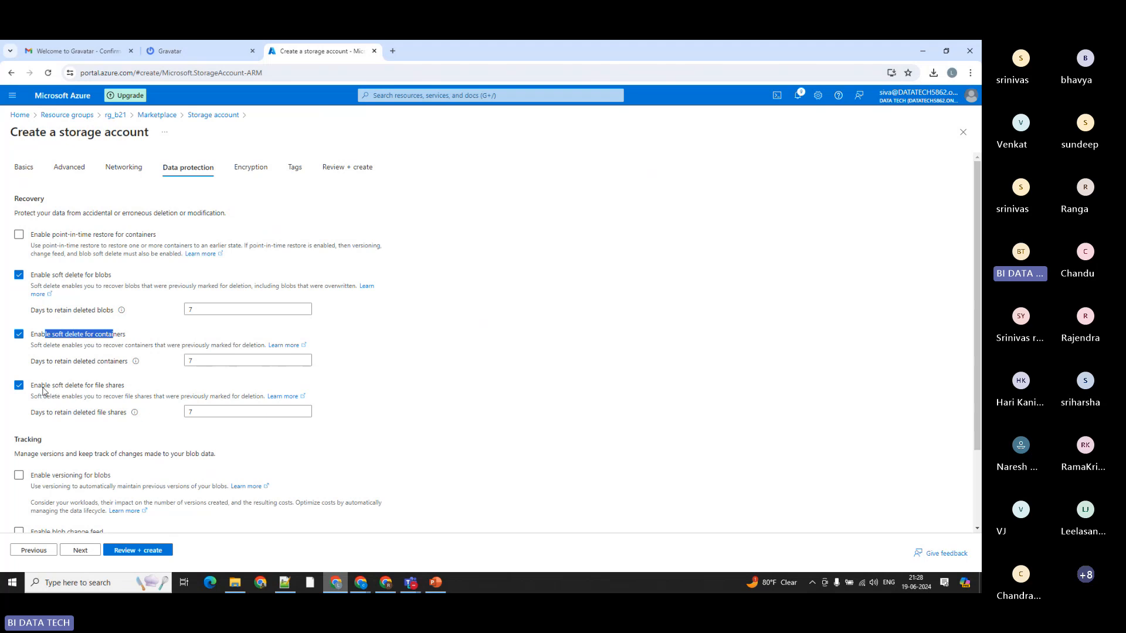
pyautogui.moveTo(41, 386); pyautogui.dragTo(121, 387)
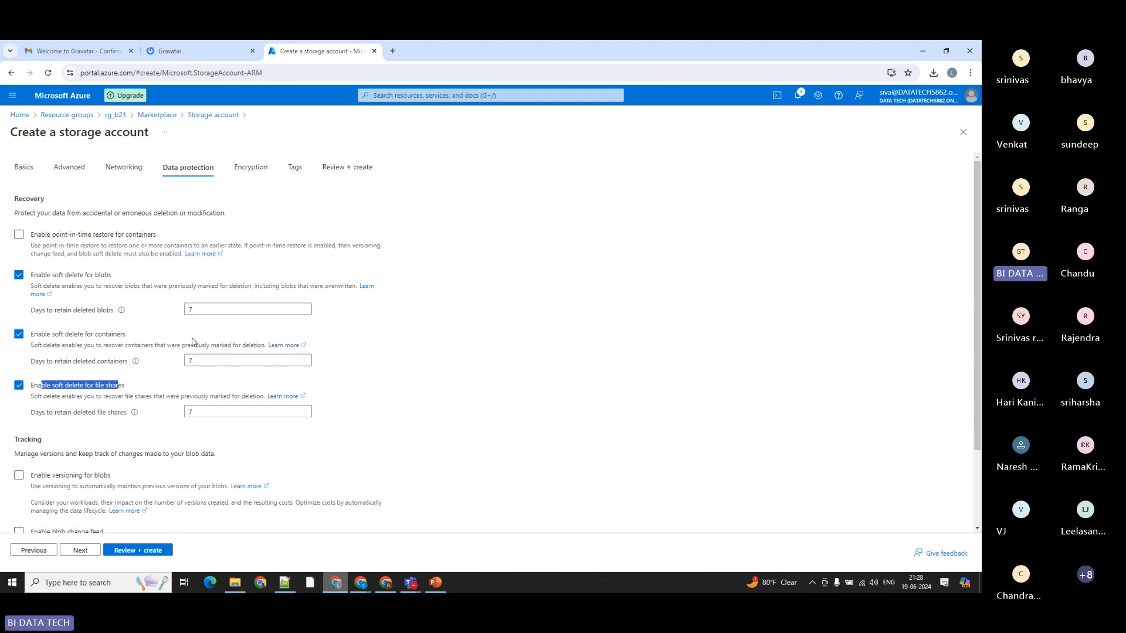
pyautogui.click(539, 353)
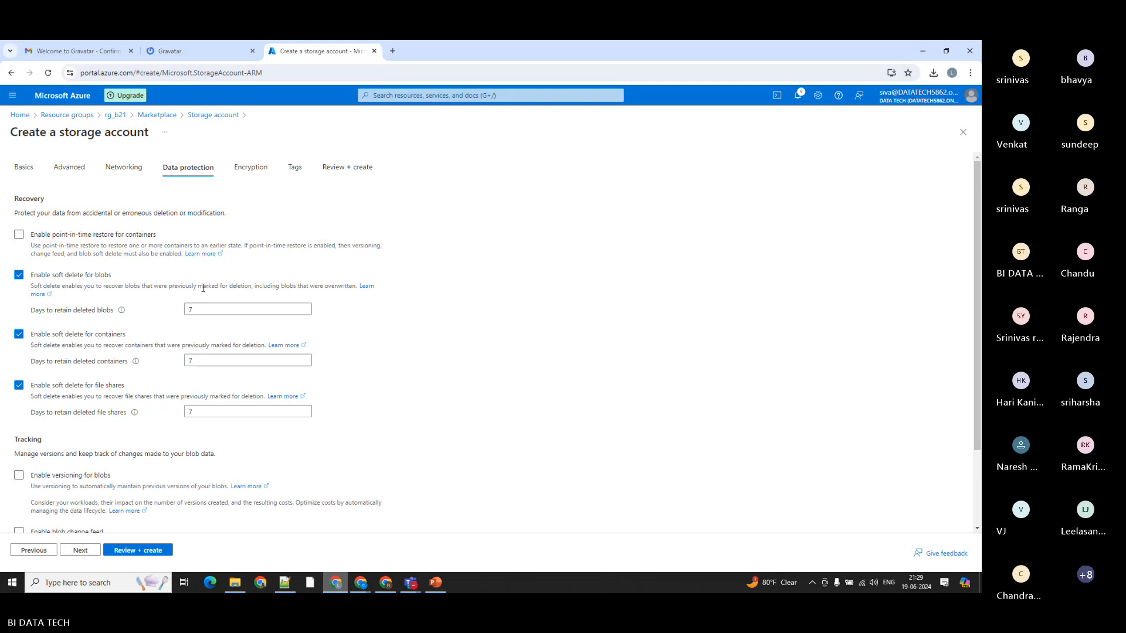
pyautogui.scroll(-3, 203, 288)
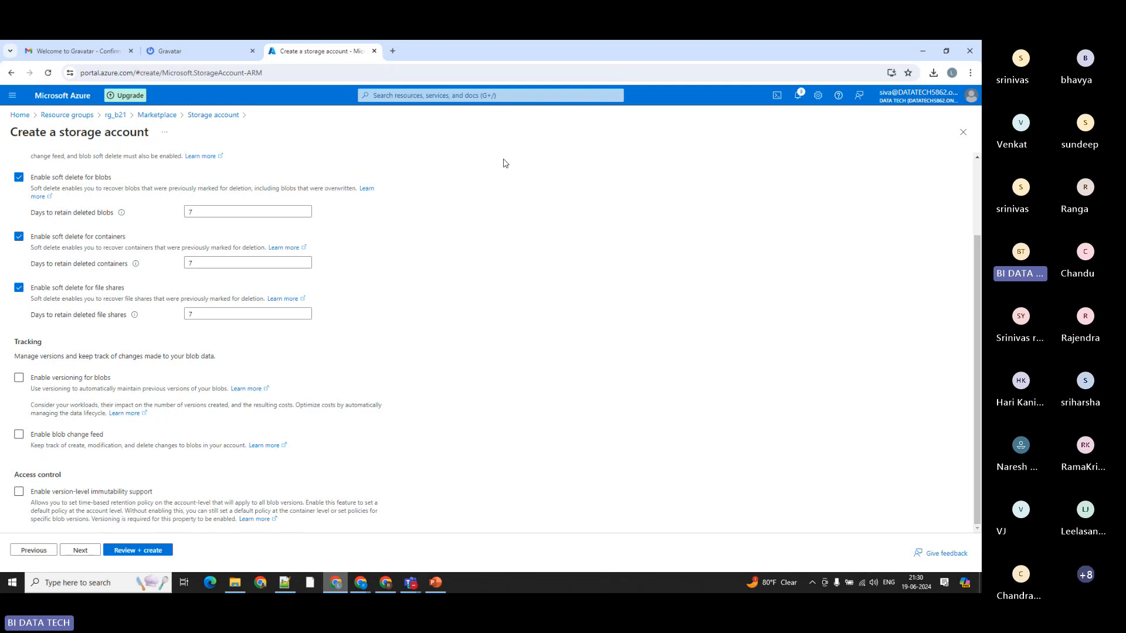
pyautogui.click(963, 132)
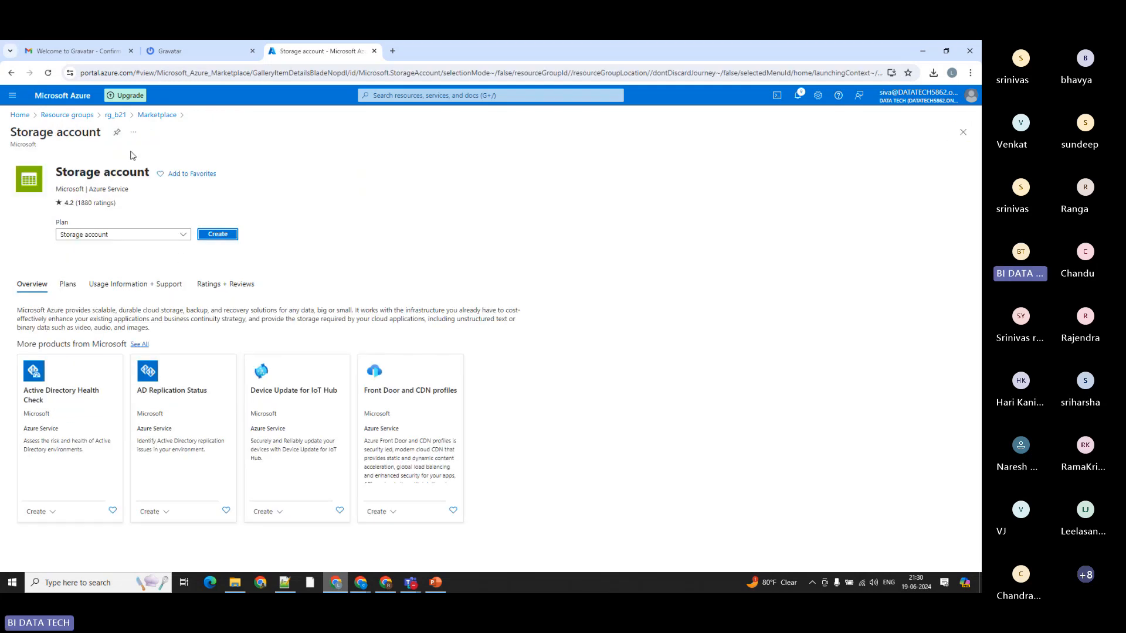
# Step: Go back to resource group rg_b21, open b21blobgen2storage and highlight its hierarchical namespace setting
pyautogui.click(116, 115)
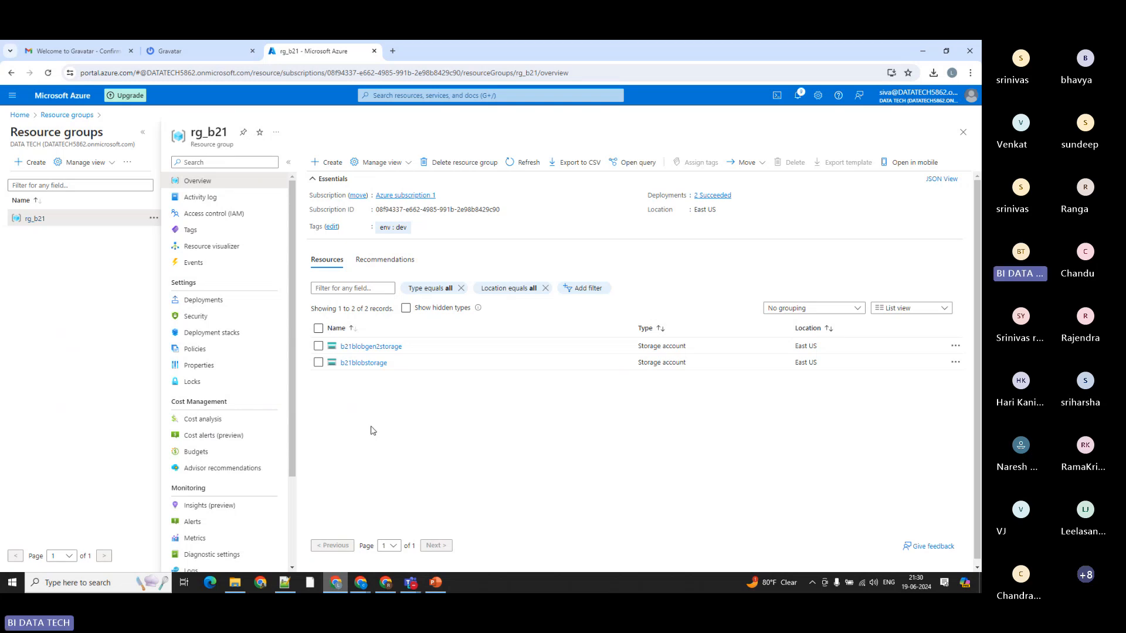
pyautogui.click(378, 347)
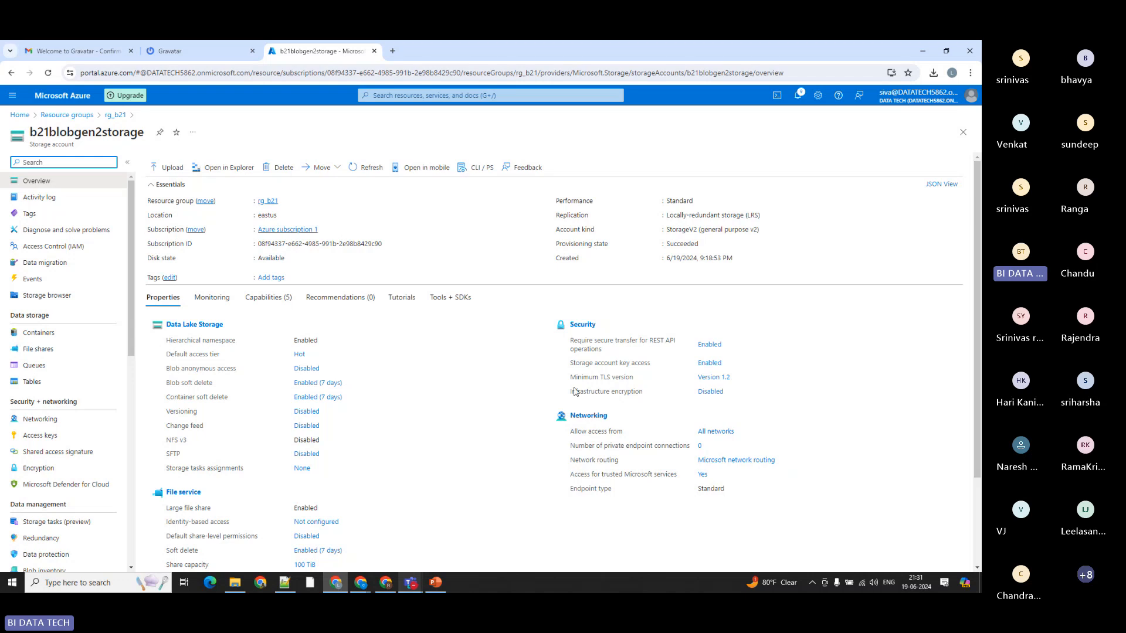
pyautogui.click(287, 339)
pyautogui.moveTo(287, 341); pyautogui.dragTo(323, 343)
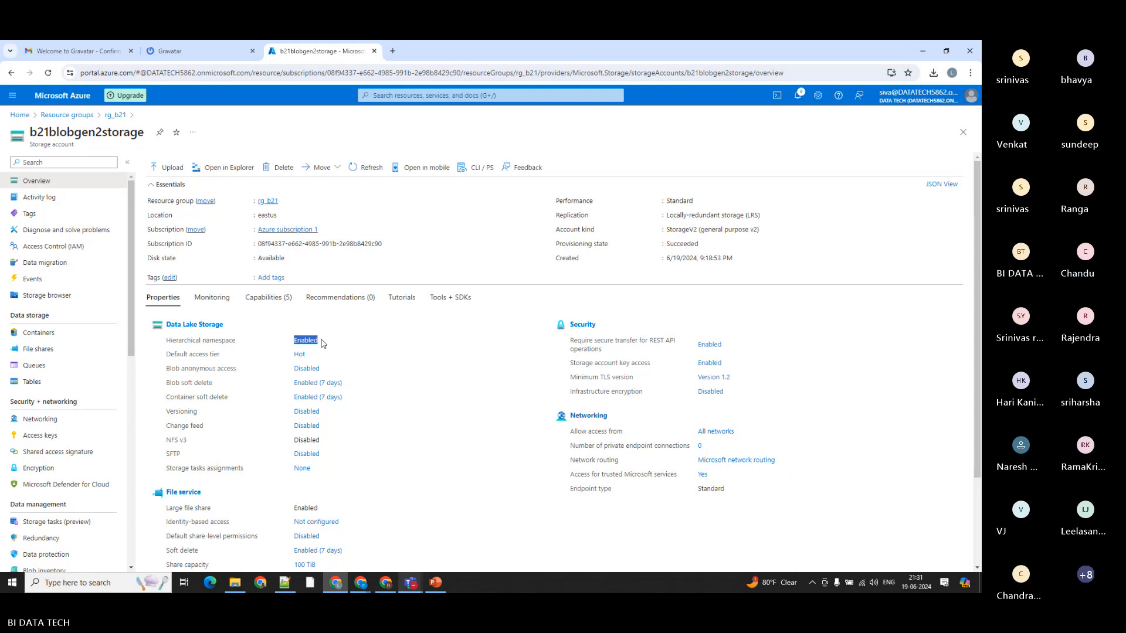
# Step: Open b21blobstorage from resource group rg_b21 and highlight its hierarchical namespace setting for comparison
pyautogui.click(115, 115)
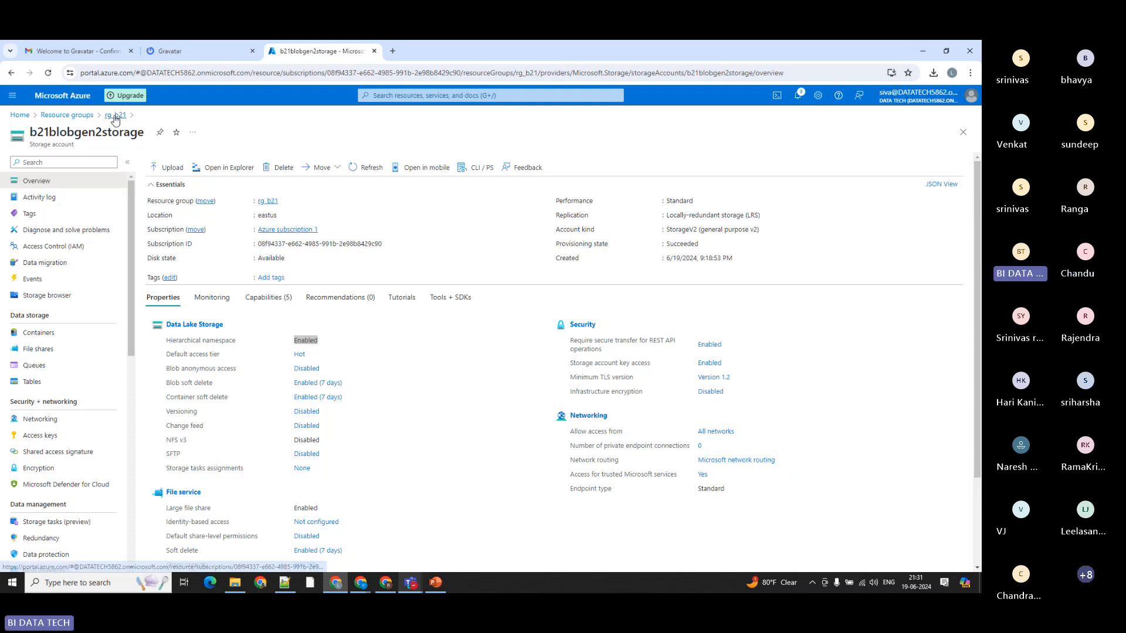
pyautogui.click(360, 364)
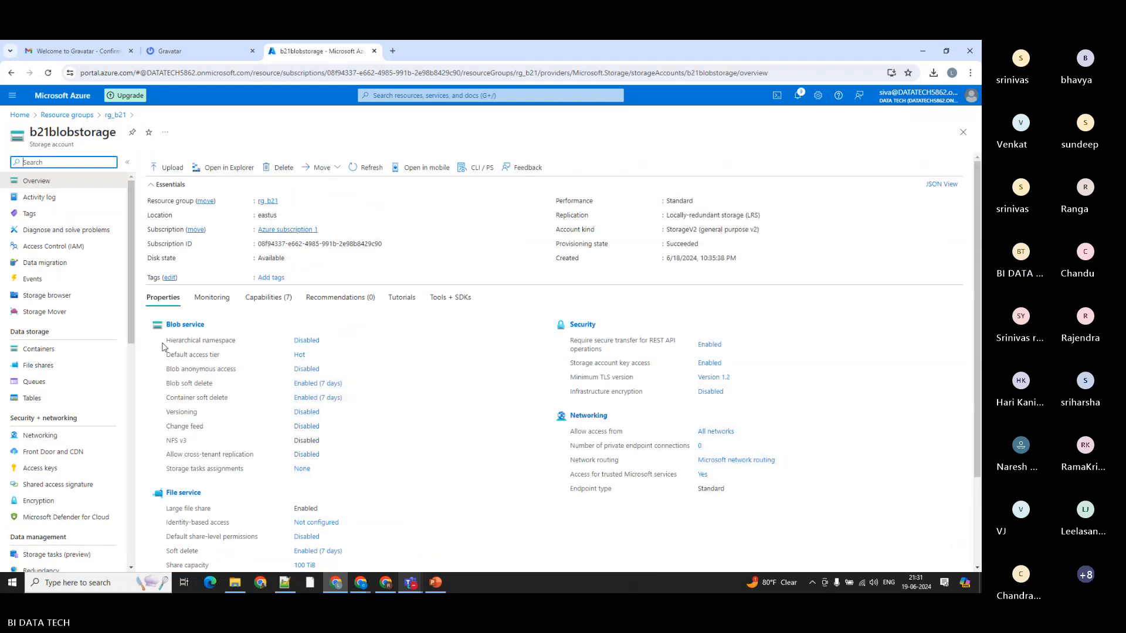
pyautogui.moveTo(167, 342); pyautogui.dragTo(329, 342)
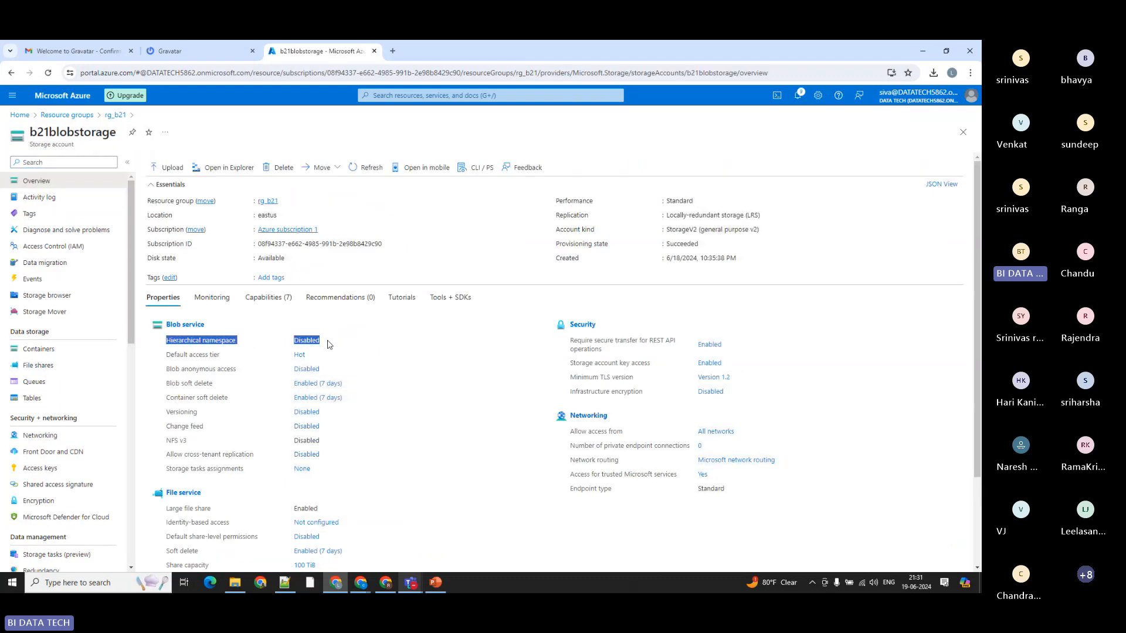
# Step: Open the Data Lake Gen2 upgrade page of b21blobstorage and expand the review, validate and upgrade steps
pyautogui.click(465, 385)
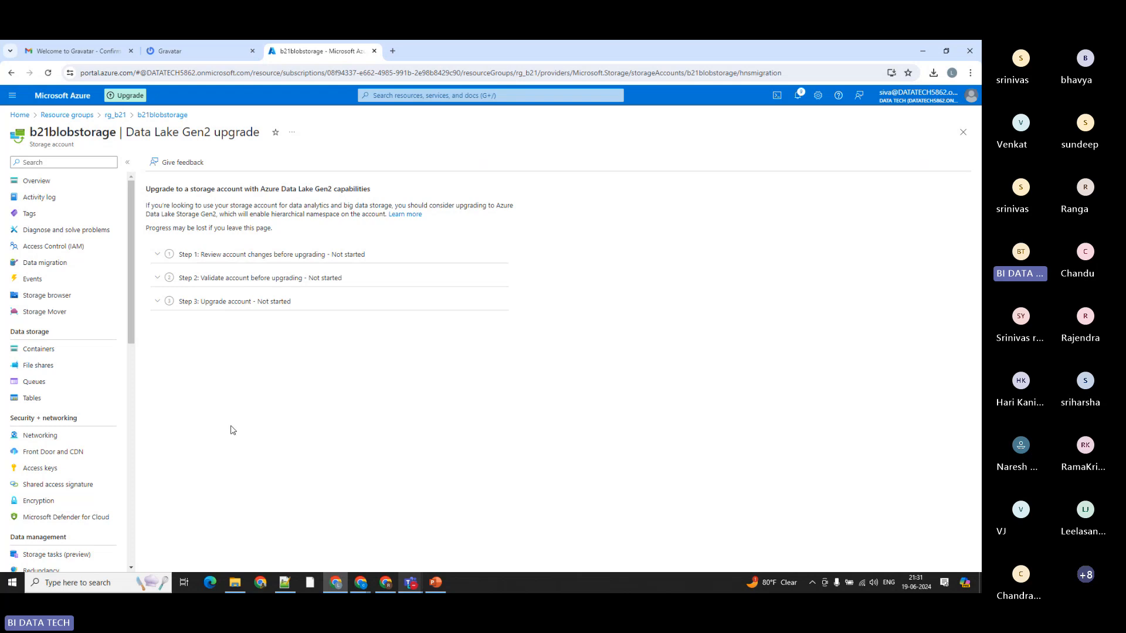
pyautogui.click(161, 258)
pyautogui.click(158, 329)
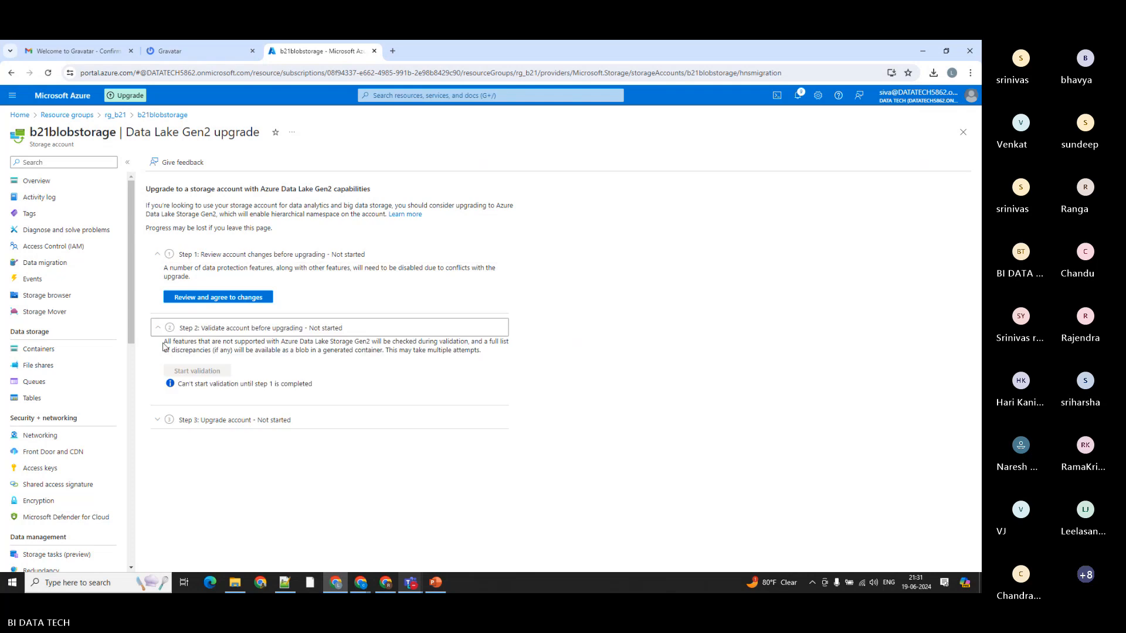
pyautogui.click(162, 422)
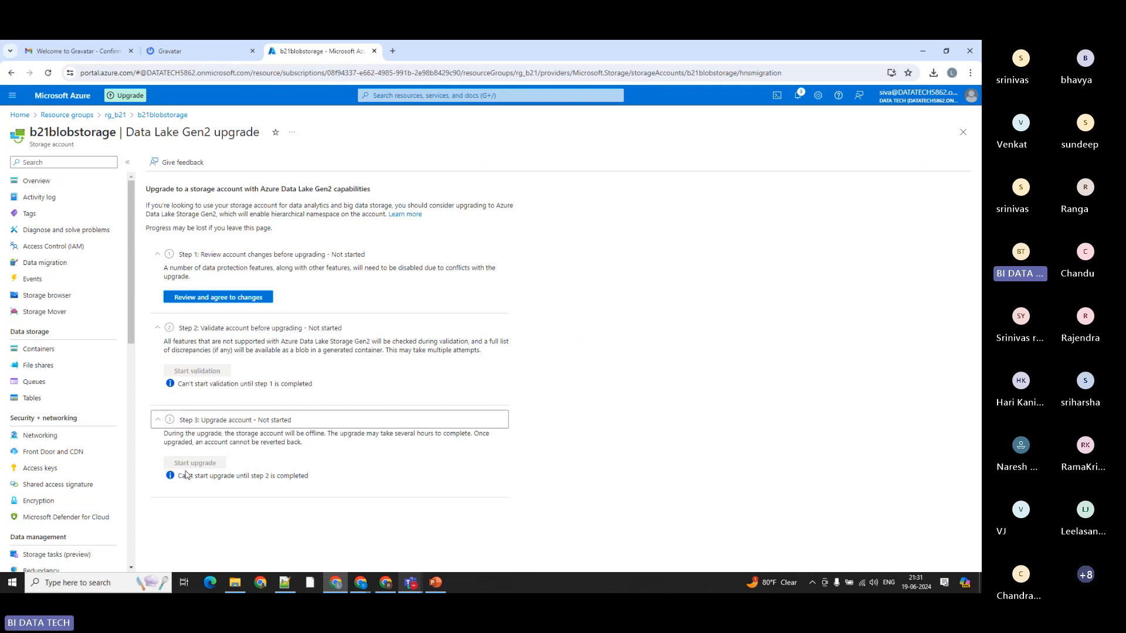
# Step: Open the review of account changes, acknowledge the implications of upgrading, and cancel without agreeing to the changes
pyautogui.click(205, 299)
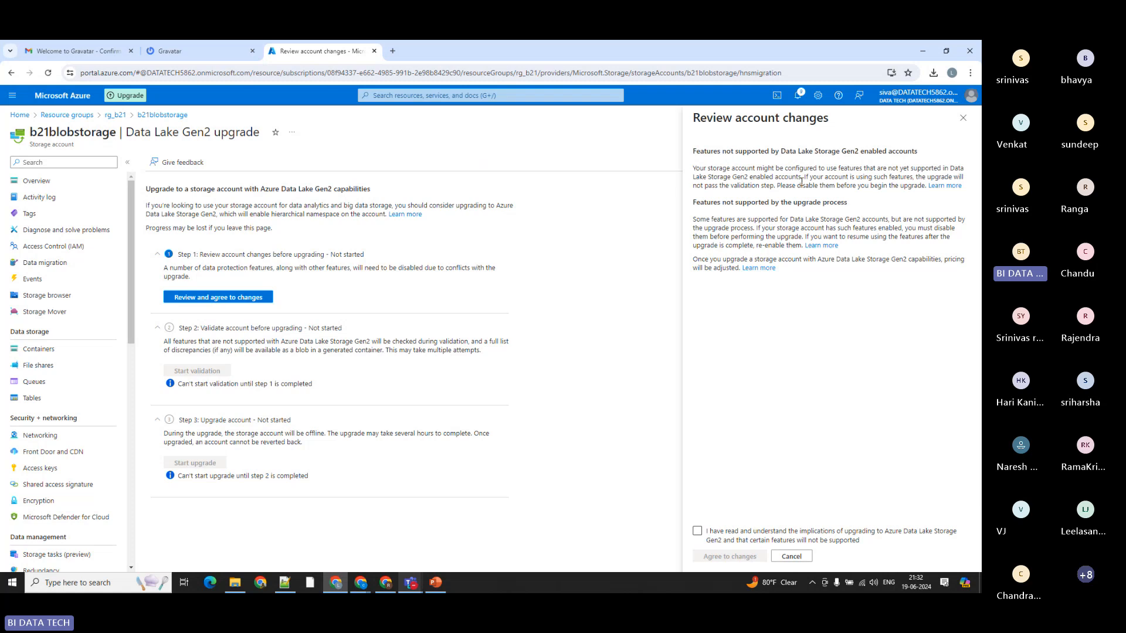
pyautogui.click(697, 531)
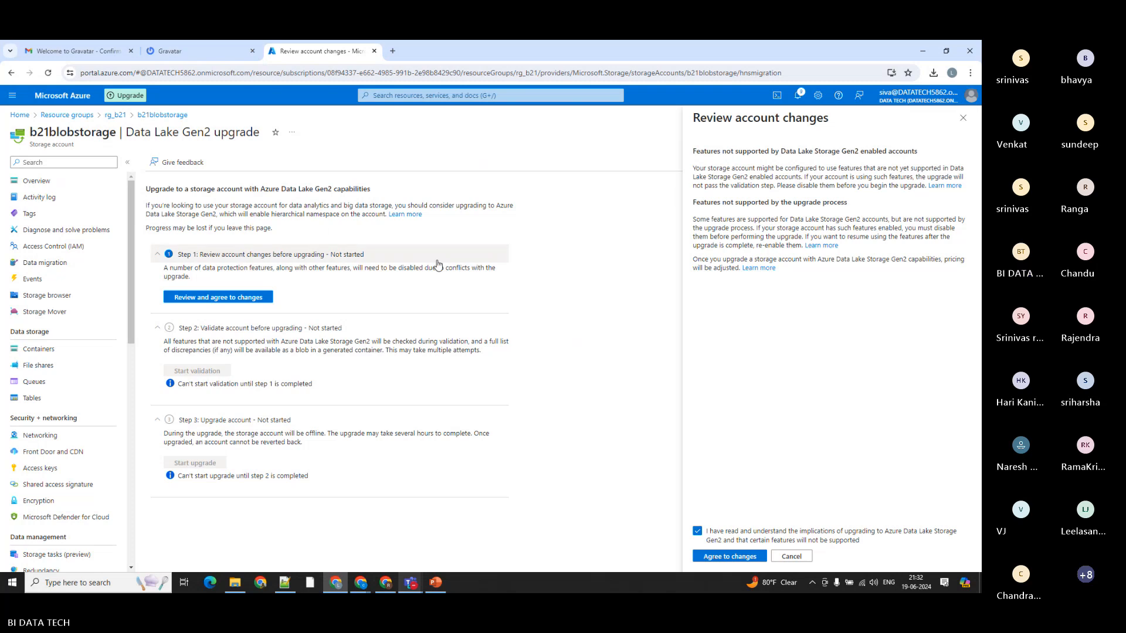
pyautogui.click(798, 557)
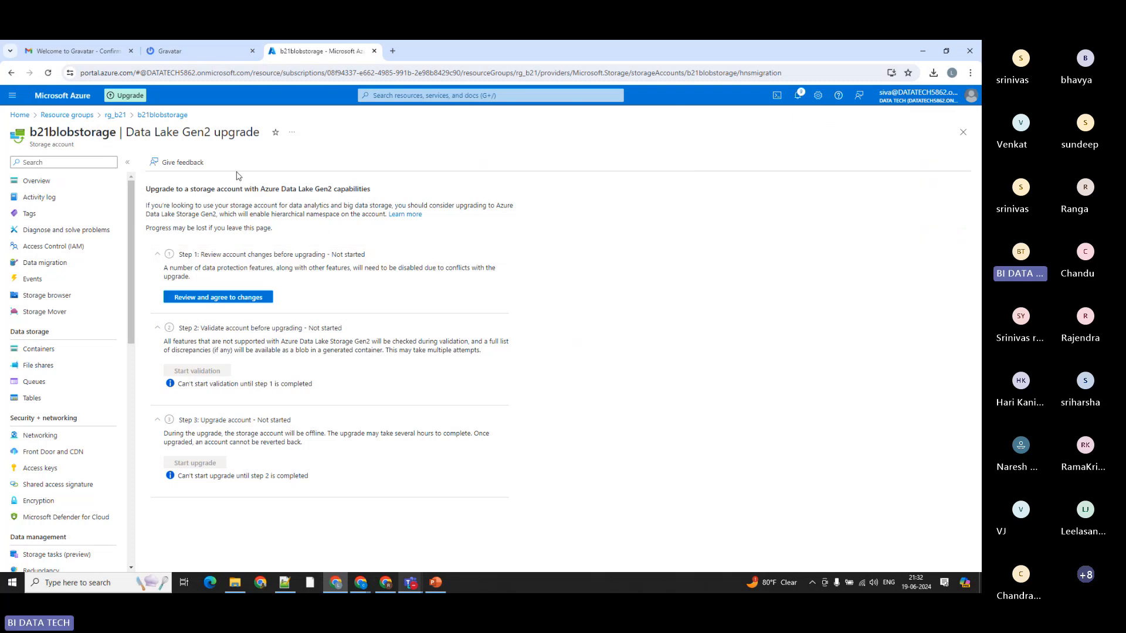
# Step: Reopen b21blobstorage through rg_b21, go to its Data Lake Gen2 upgrade from the hierarchical namespace setting, and expand all three upgrade steps
pyautogui.click(115, 115)
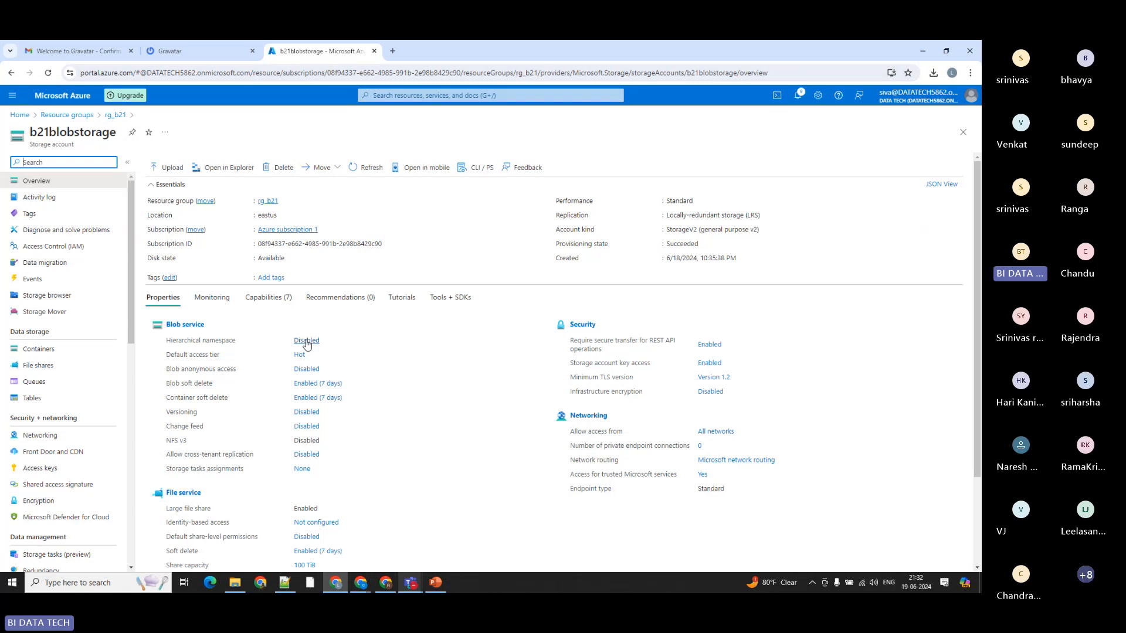
pyautogui.click(311, 345)
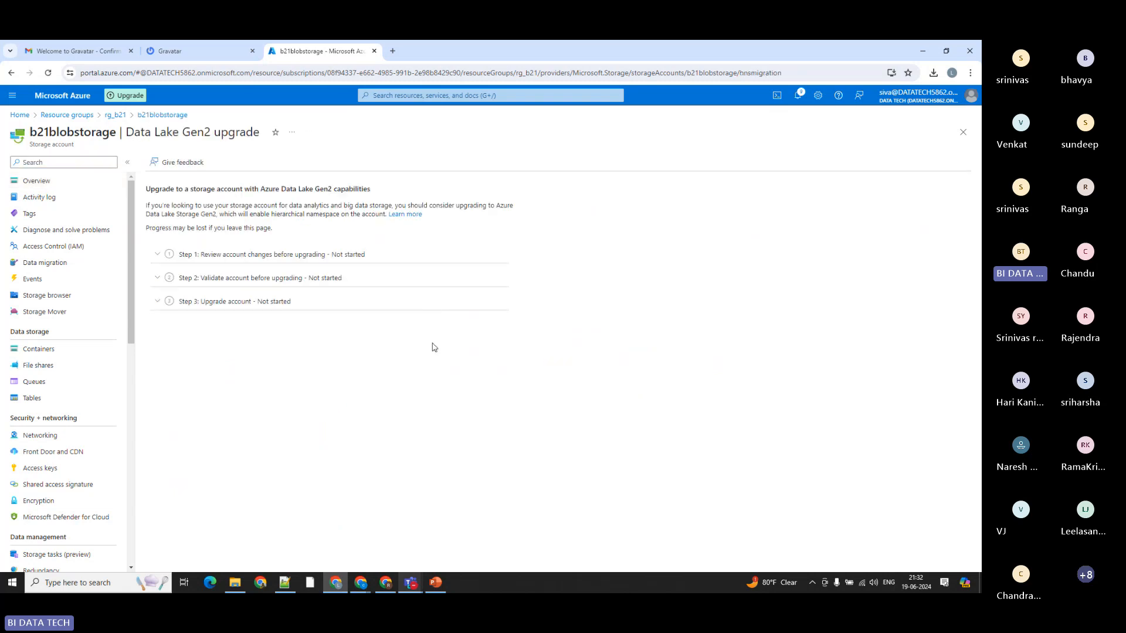
pyautogui.click(158, 256)
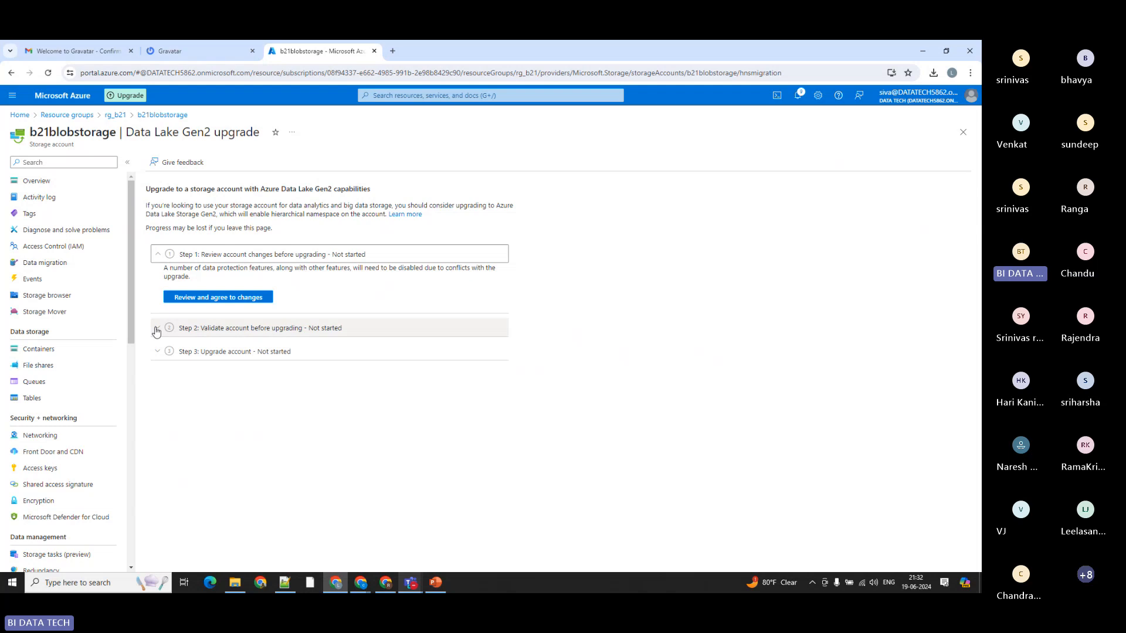
pyautogui.click(157, 328)
pyautogui.click(157, 420)
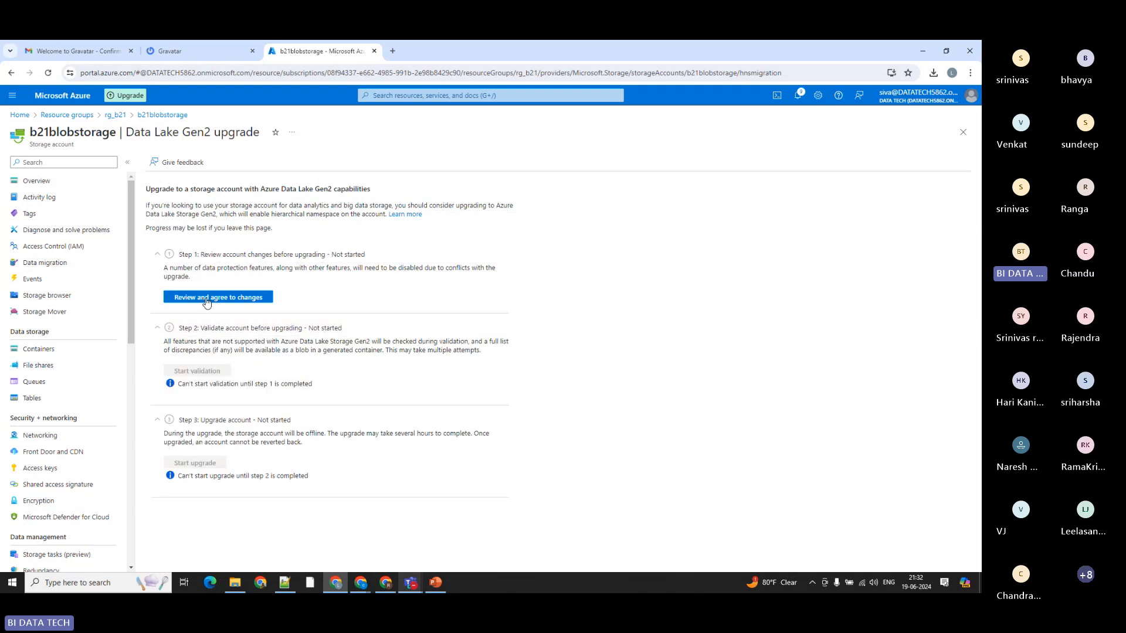
# Step: Open the review of account changes again and highlight the upgrade guidance about using the account for data analytics and big data storage
pyautogui.click(202, 297)
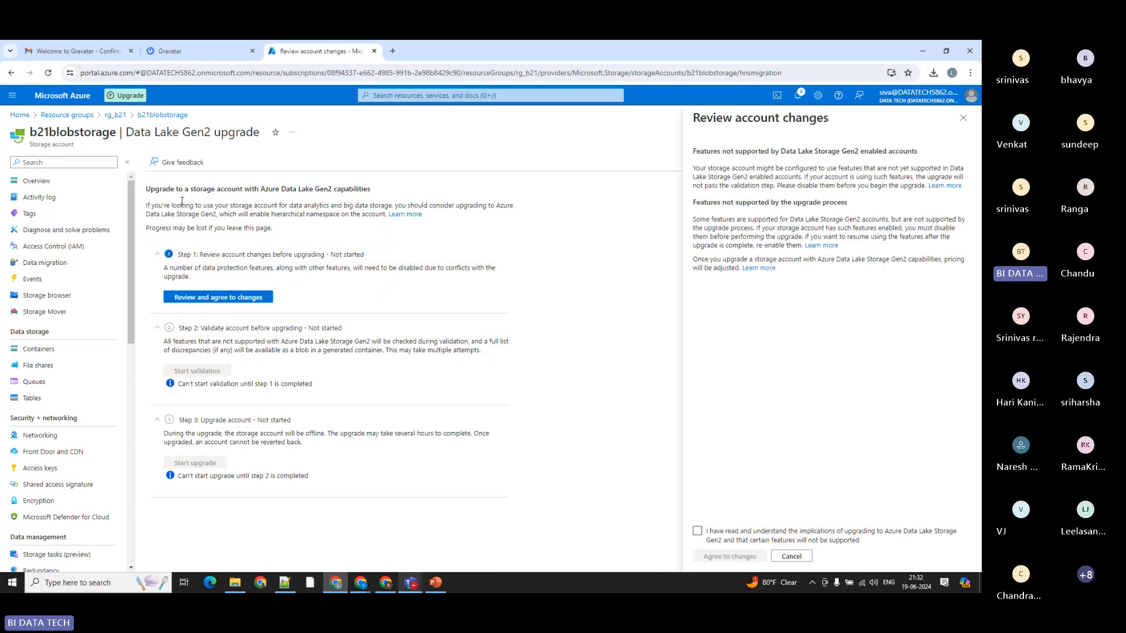
pyautogui.moveTo(151, 206); pyautogui.dragTo(397, 208)
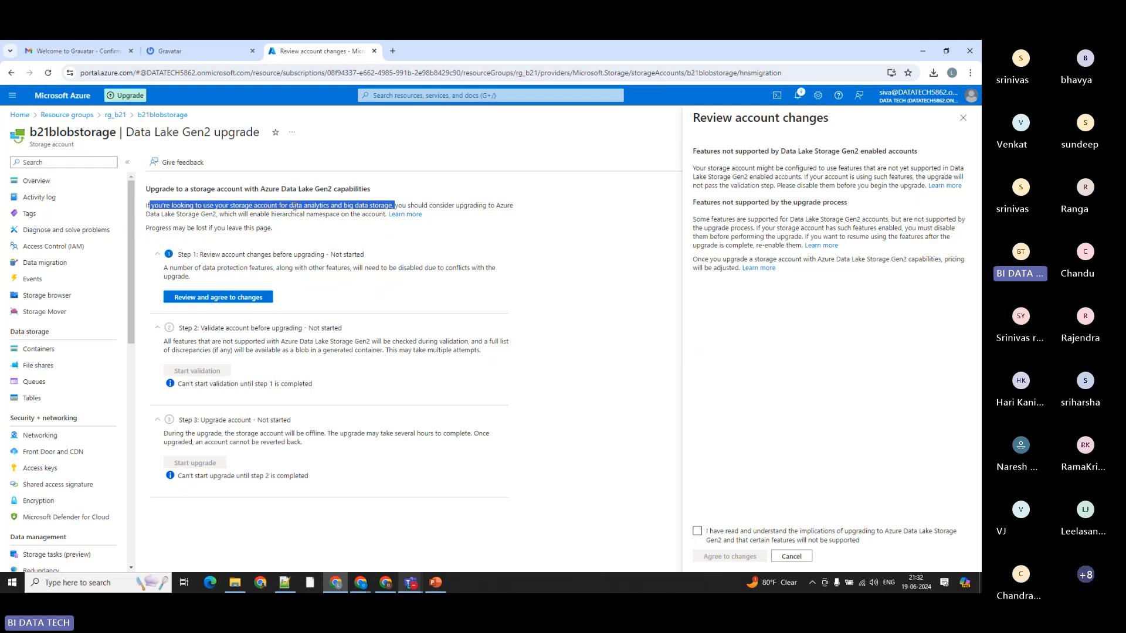
# Step: Highlight the data analytics, big data storage and Data Lake Storage phrases in the upgrade guidance, finishing with the whole guidance paragraph
pyautogui.click(396, 230)
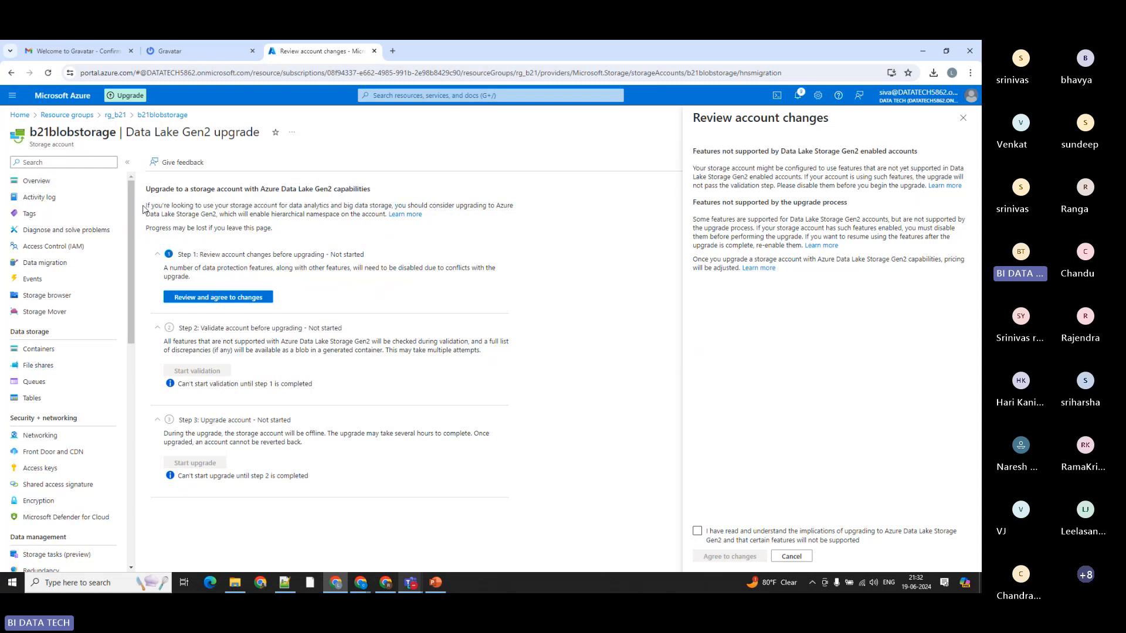
pyautogui.moveTo(146, 205); pyautogui.dragTo(328, 206)
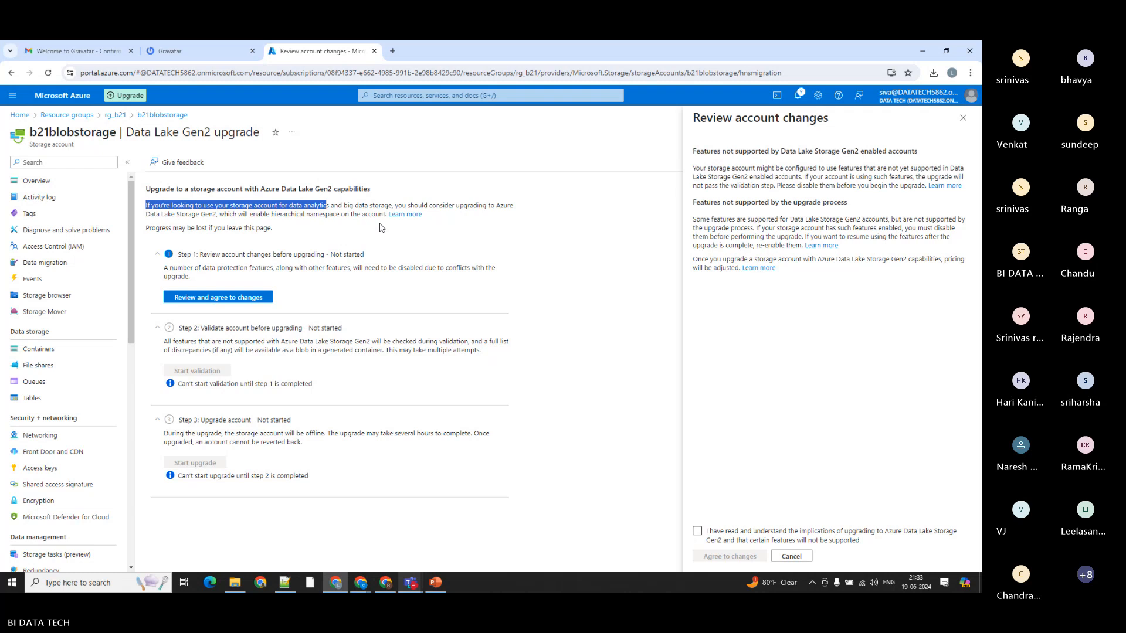
pyautogui.click(317, 235)
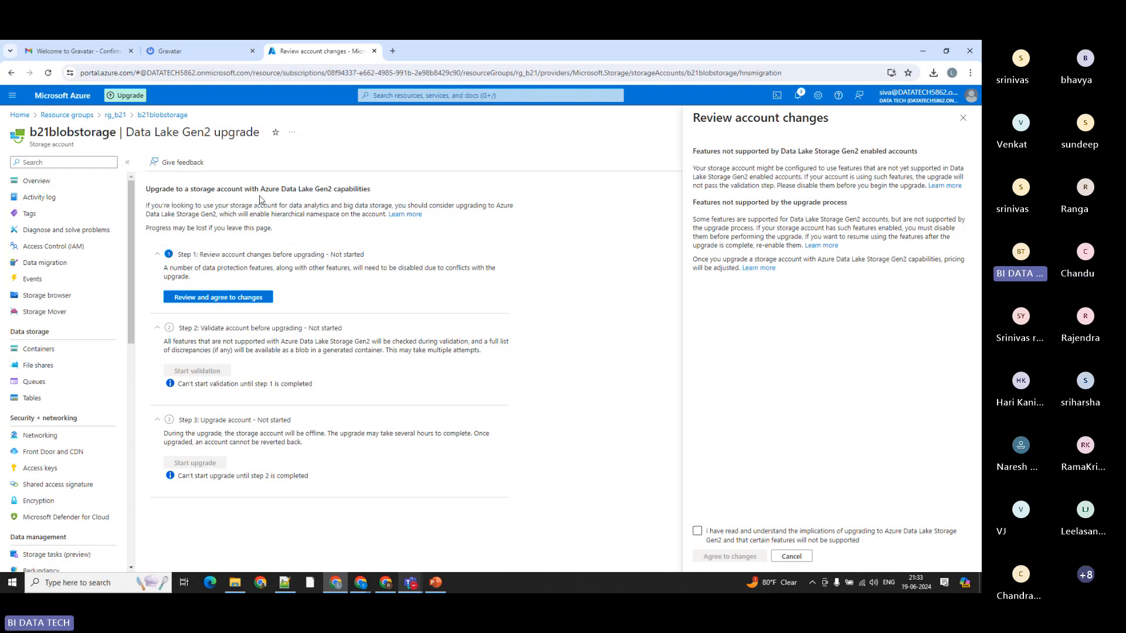
pyautogui.moveTo(241, 205); pyautogui.dragTo(327, 205)
pyautogui.moveTo(344, 205); pyautogui.dragTo(391, 207)
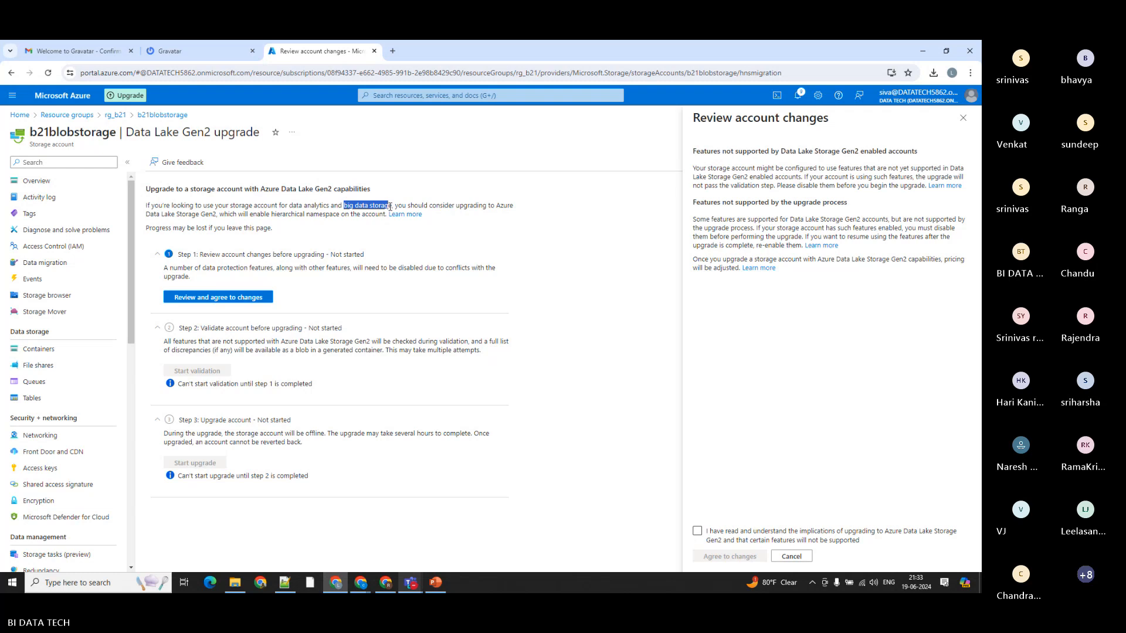
pyautogui.click(157, 214)
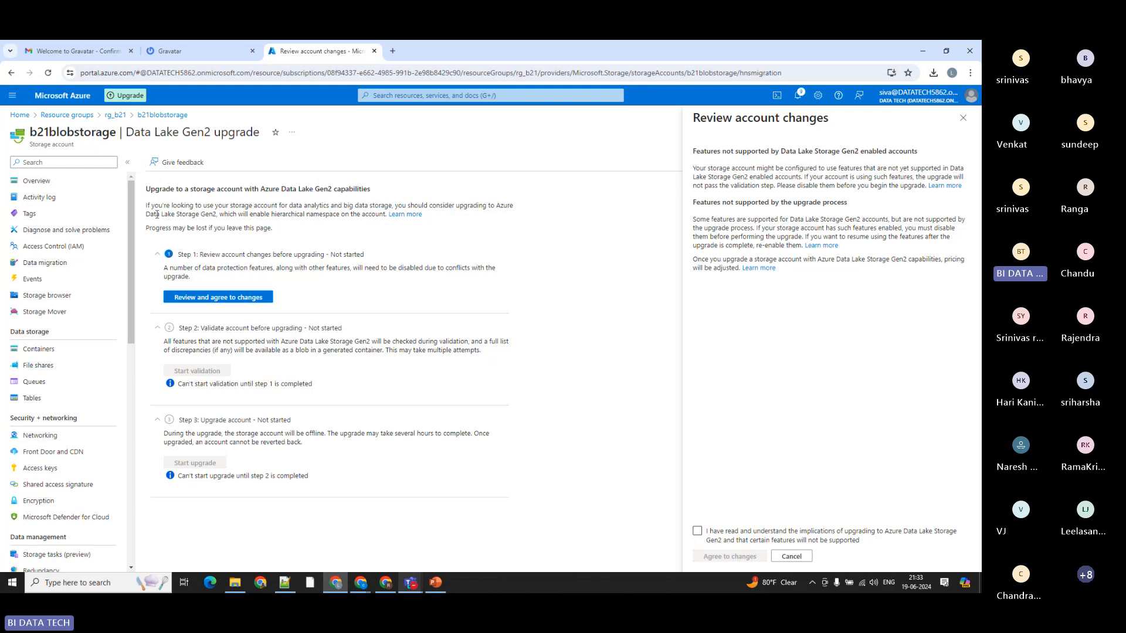
pyautogui.moveTo(157, 215); pyautogui.dragTo(218, 215)
pyautogui.click(252, 220)
pyautogui.moveTo(145, 208); pyautogui.dragTo(387, 238)
pyautogui.click(401, 242)
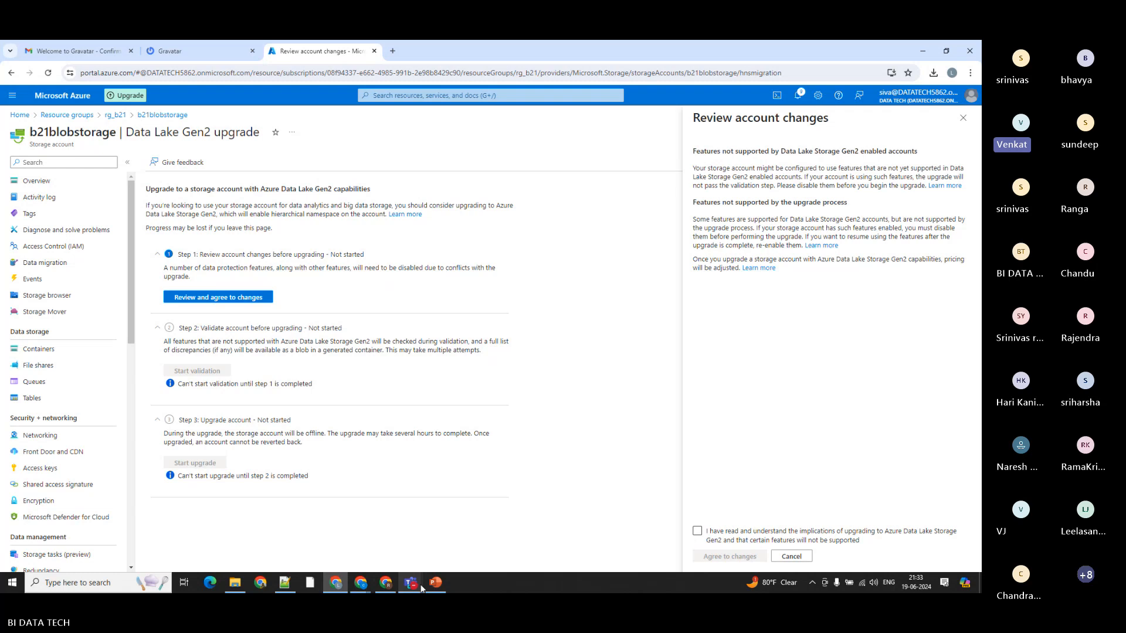
# Step: Switch to the Teams meeting, mute the speaking participant from the full attendee list, and return to the Azure portal
pyautogui.moveTo(418, 583)
pyautogui.click(316, 540)
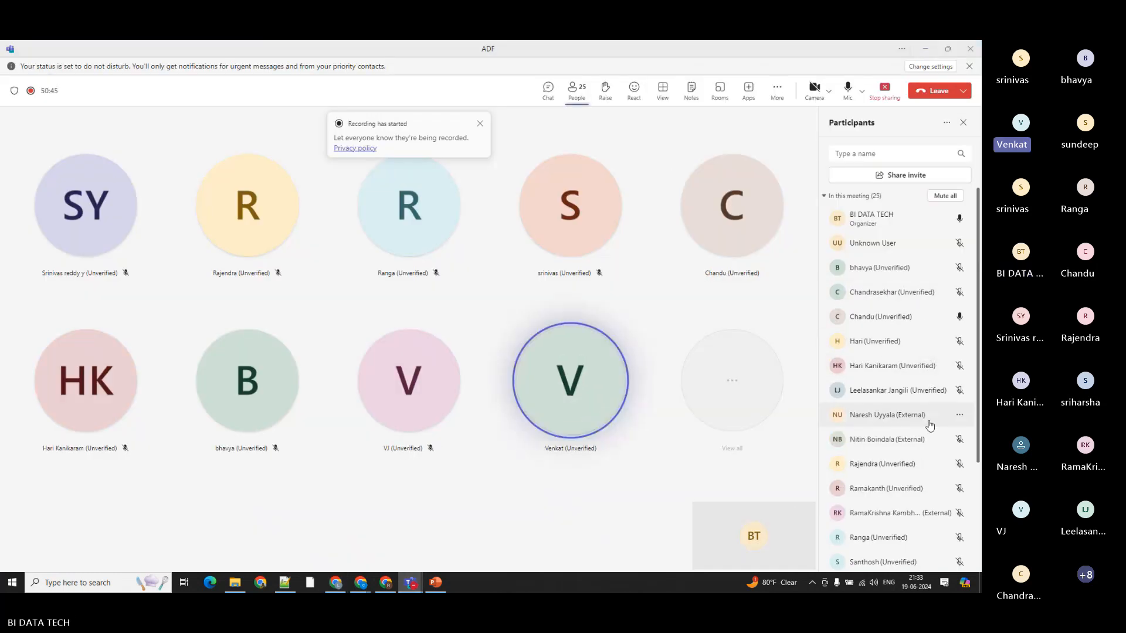
pyautogui.scroll(-3, 950, 376)
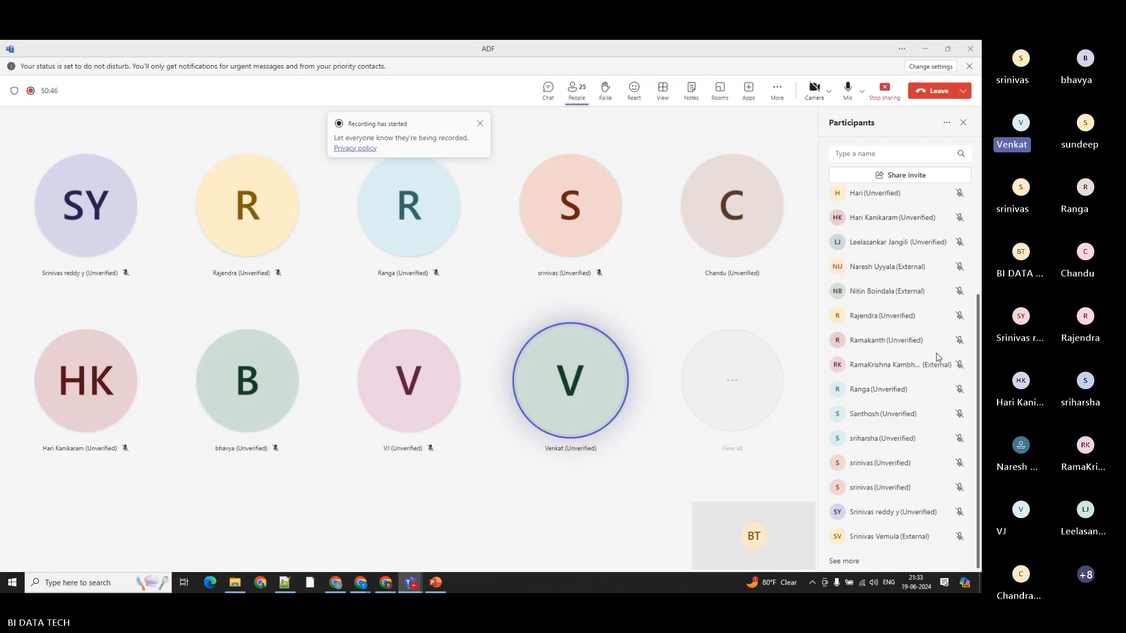
pyautogui.scroll(3, 926, 498)
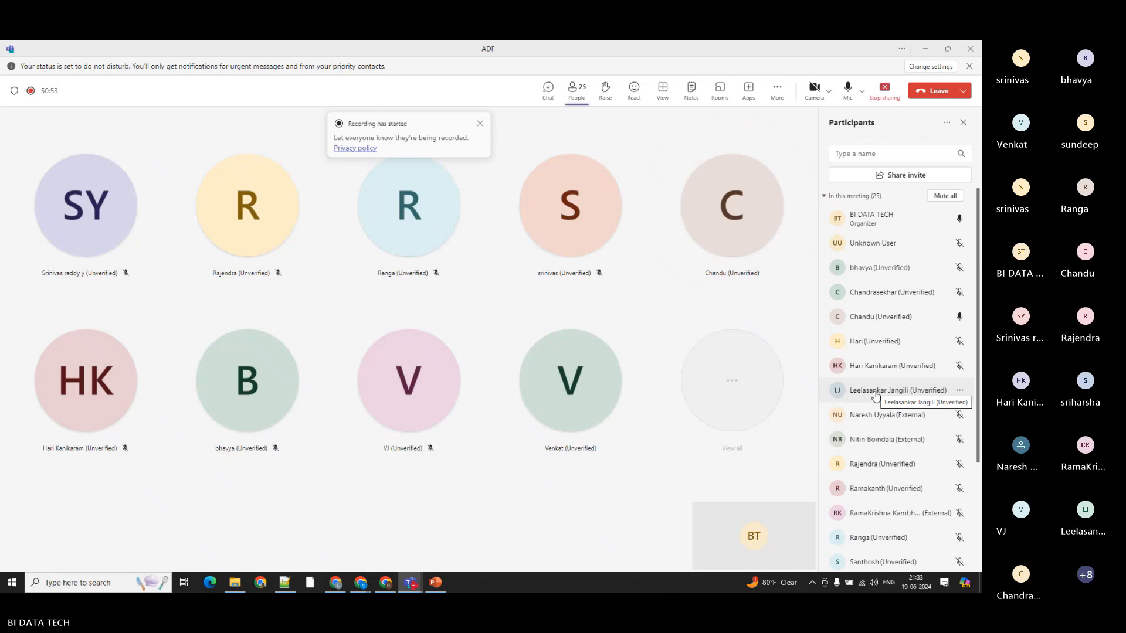
pyautogui.scroll(-3, 885, 399)
pyautogui.click(844, 561)
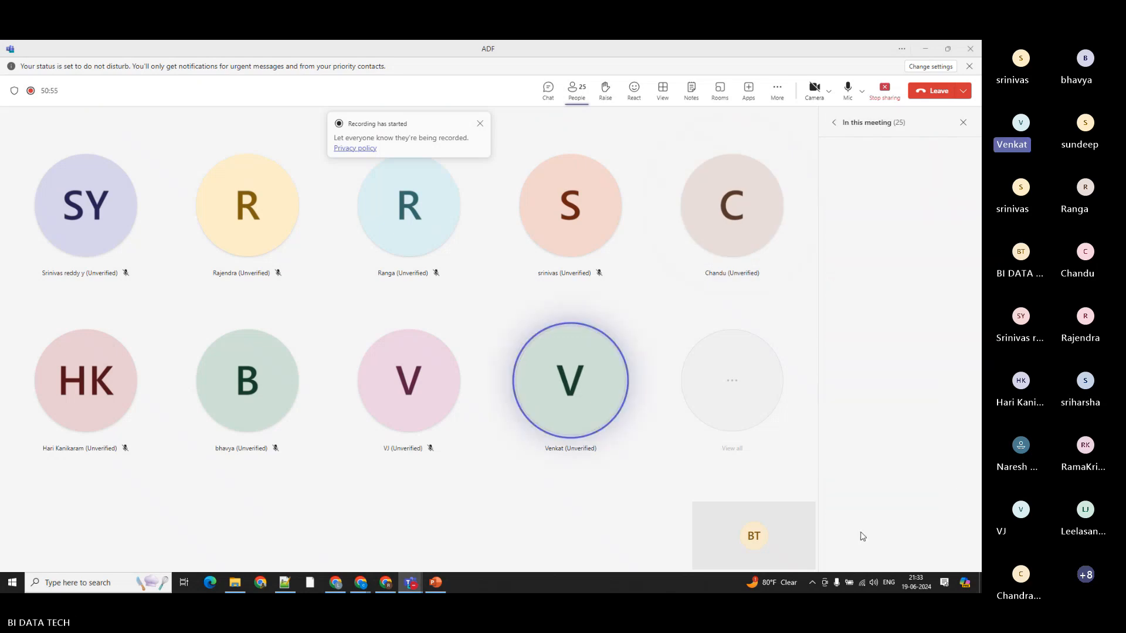
pyautogui.scroll(-5, 890, 441)
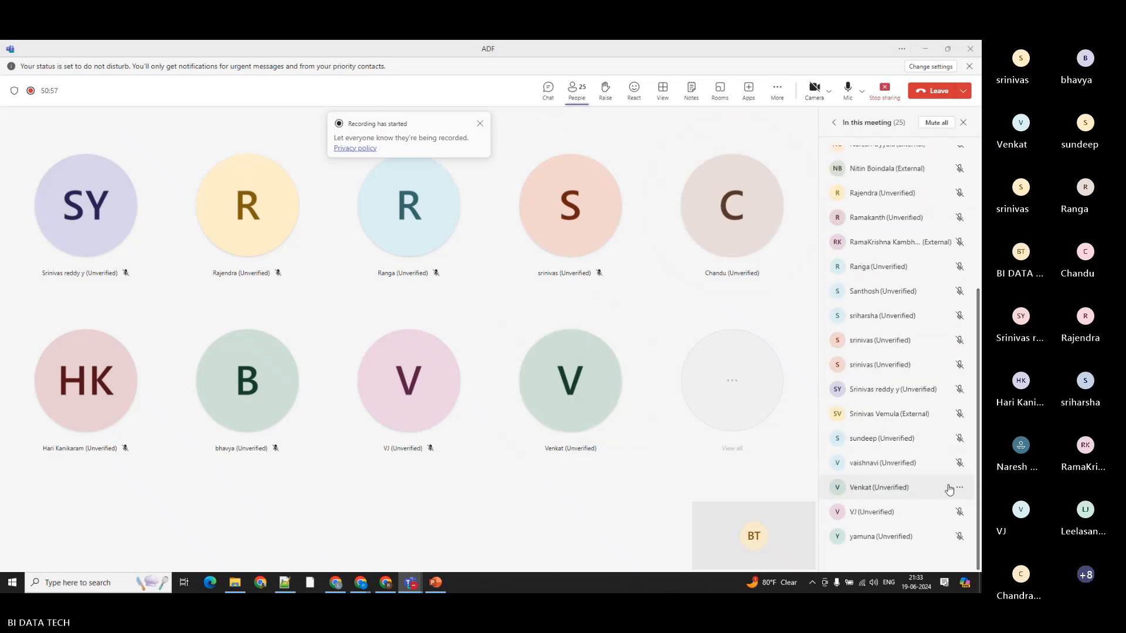
pyautogui.click(959, 488)
pyautogui.click(918, 396)
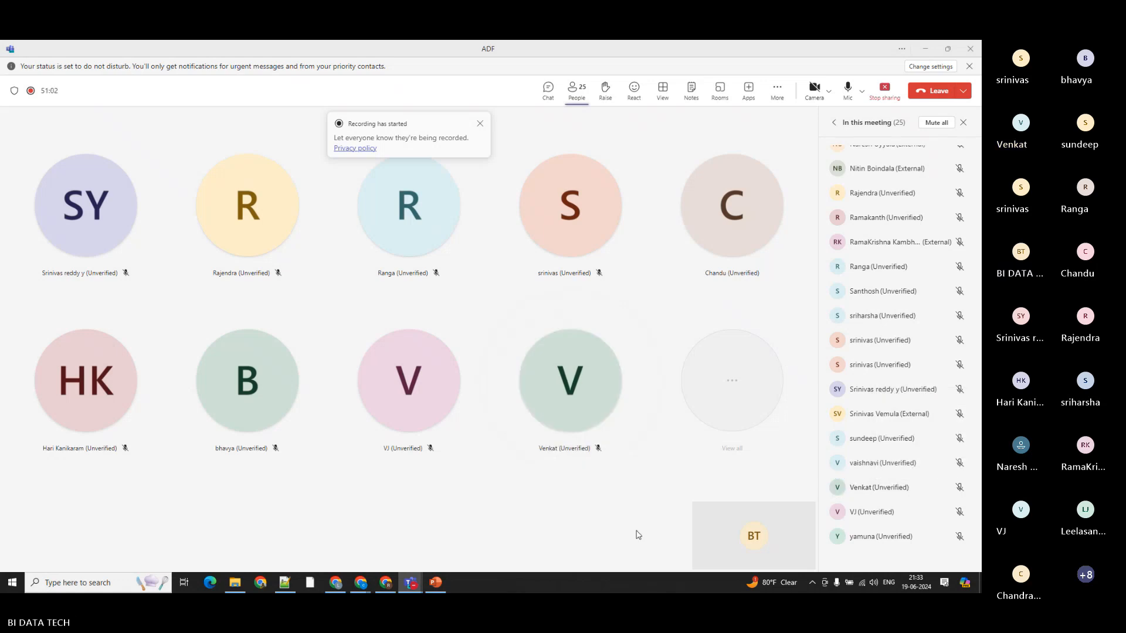
pyautogui.scroll(5, 877, 505)
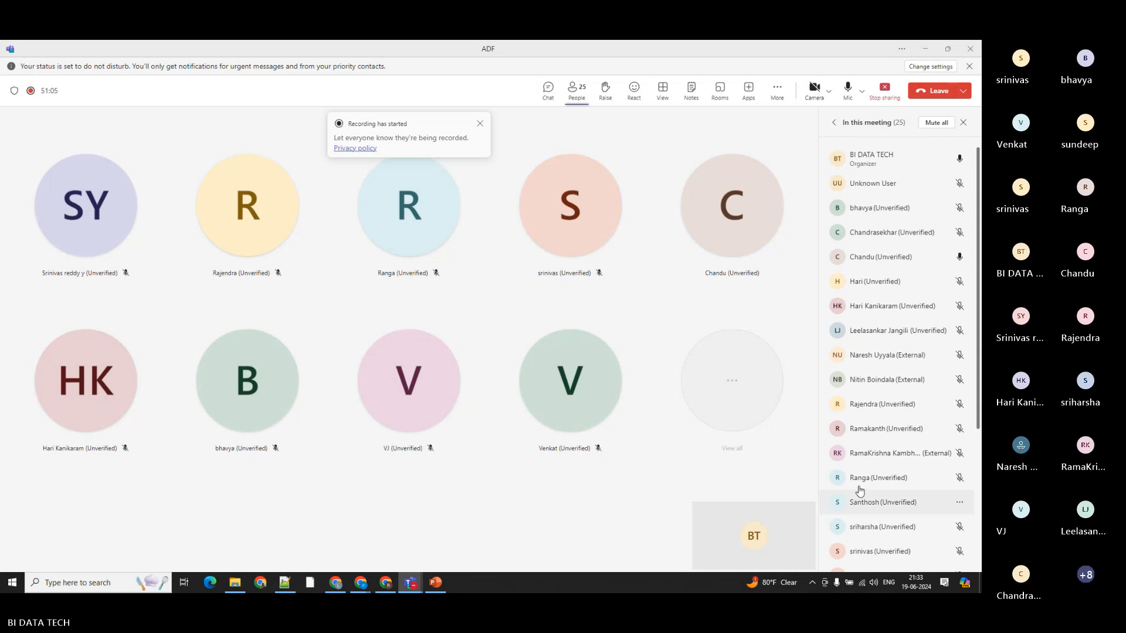
pyautogui.click(923, 51)
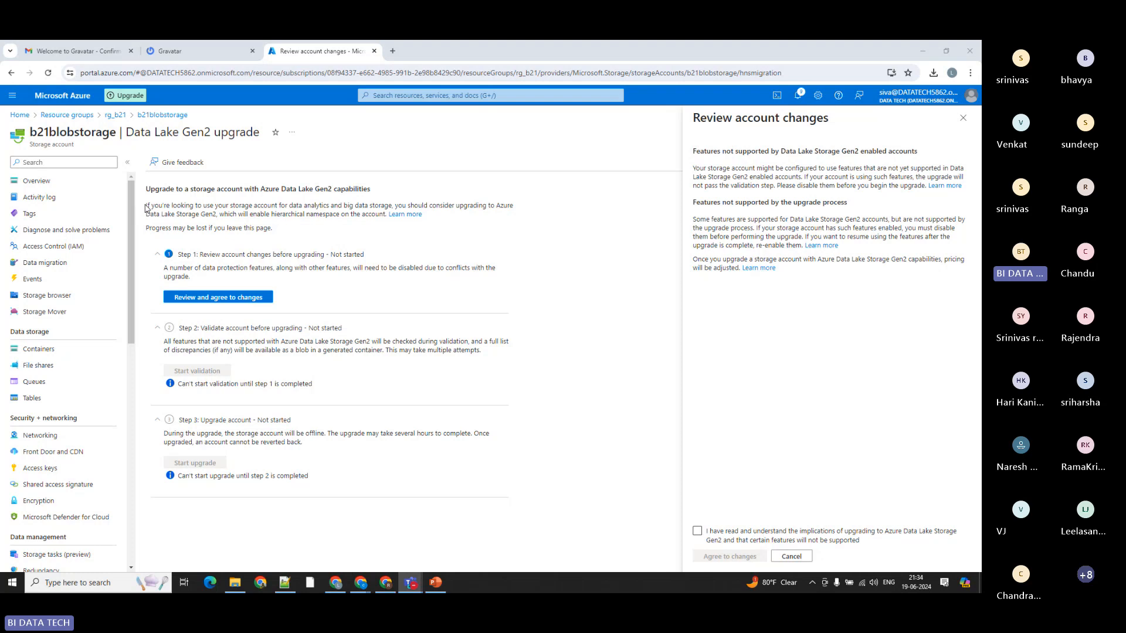
# Step: Reread the upgrade guidance, highlighting the hierarchical namespace sentence, the data analytics and big data wording, and Data Lake Gen2 in the heading
pyautogui.moveTo(146, 208); pyautogui.dragTo(347, 222)
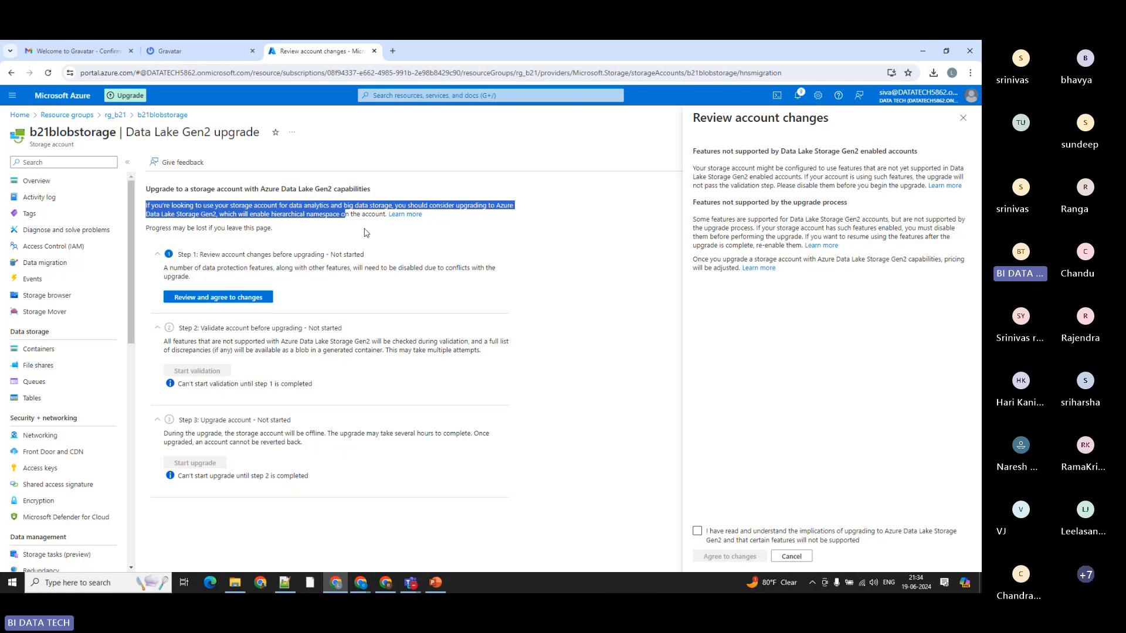
pyautogui.click(367, 234)
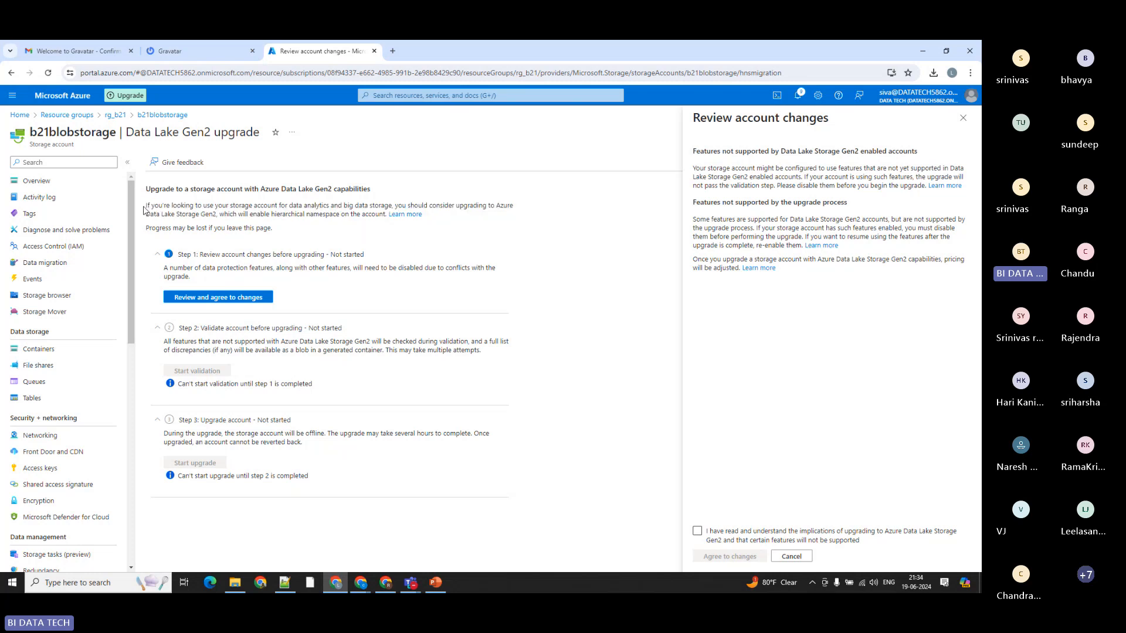
pyautogui.moveTo(145, 209); pyautogui.dragTo(391, 203)
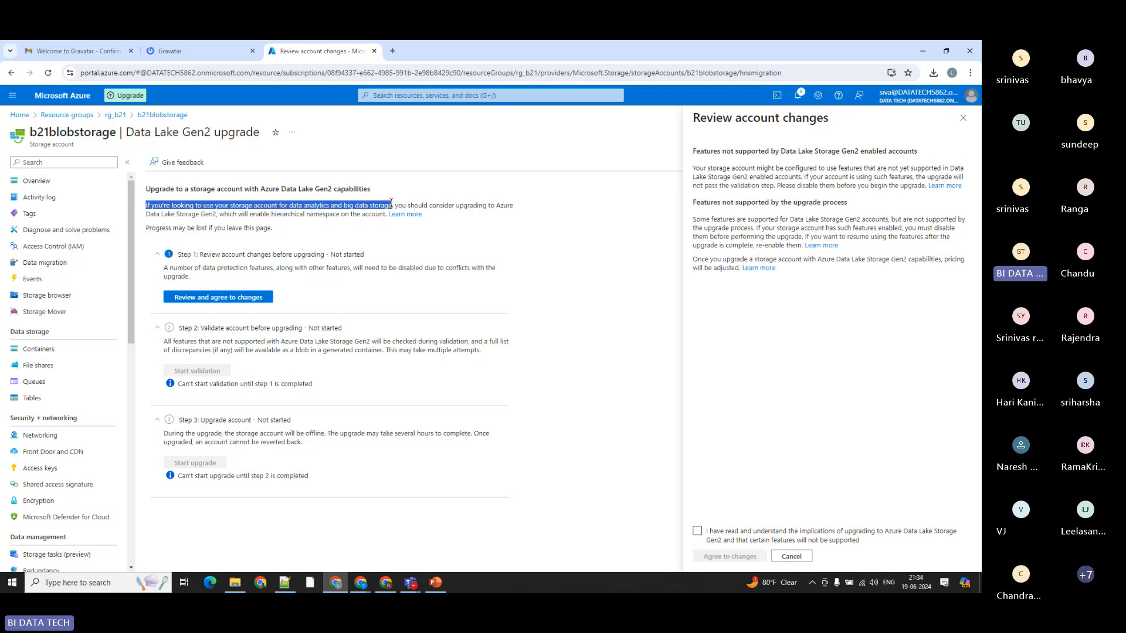
pyautogui.moveTo(289, 205); pyautogui.dragTo(335, 205)
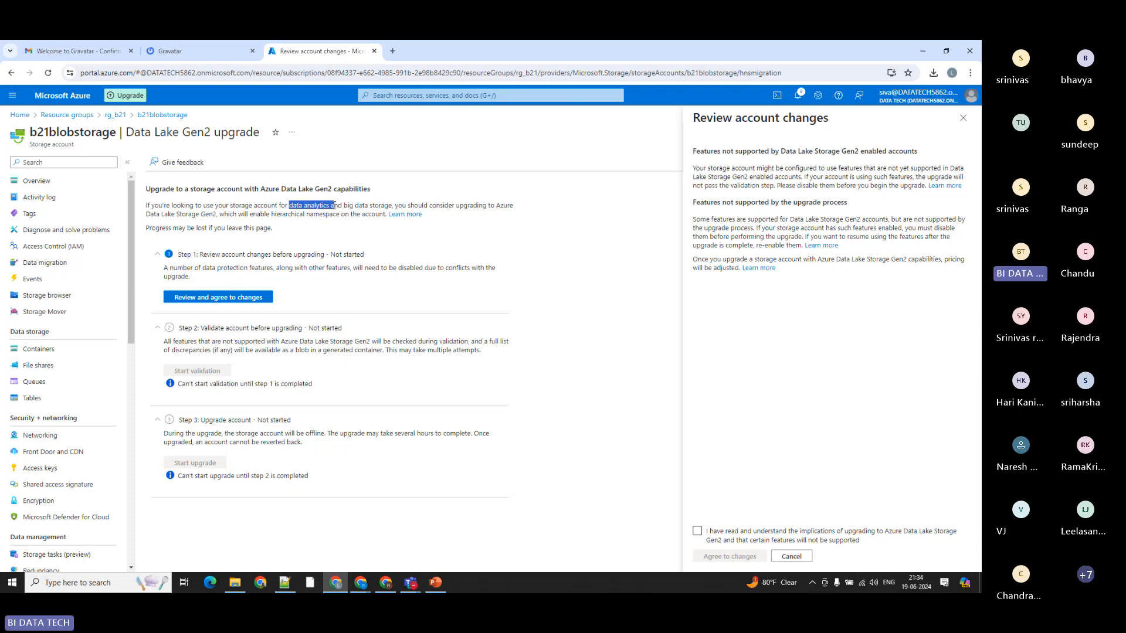
pyautogui.click(326, 208)
pyautogui.moveTo(279, 189); pyautogui.dragTo(337, 191)
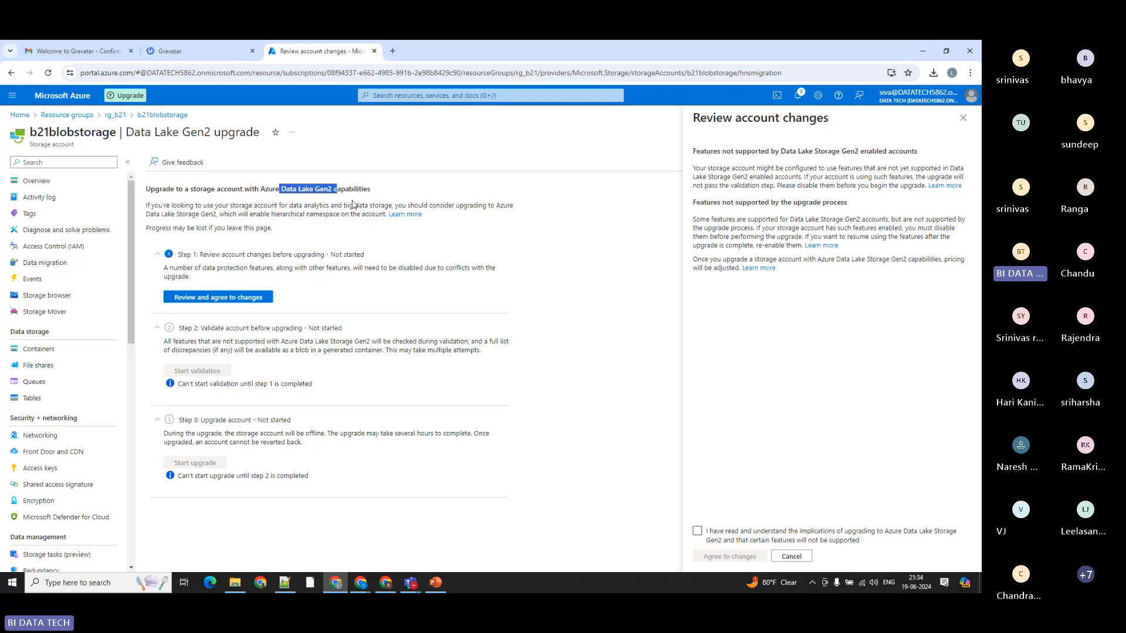
pyautogui.moveTo(329, 205); pyautogui.dragTo(410, 206)
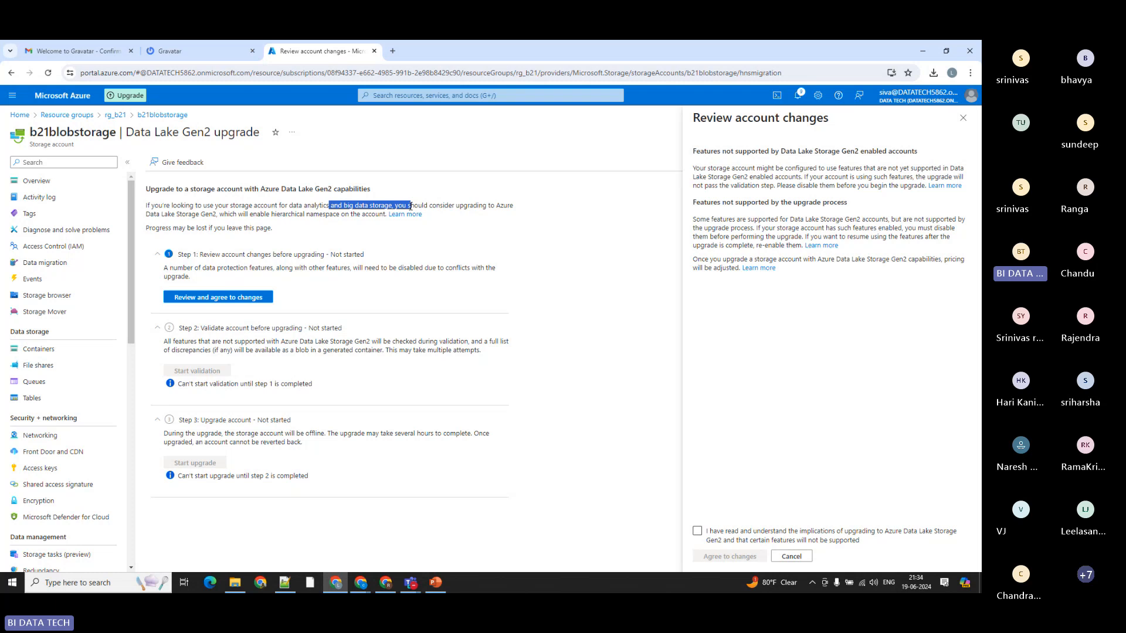
pyautogui.moveTo(360, 226); pyautogui.dragTo(123, 208)
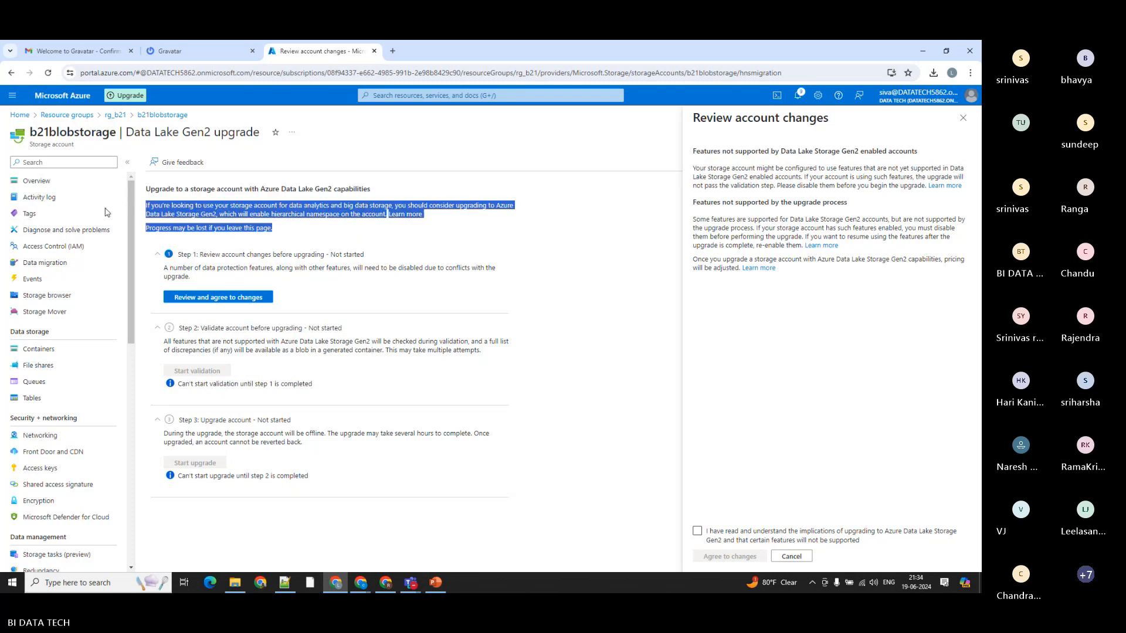
pyautogui.click(378, 243)
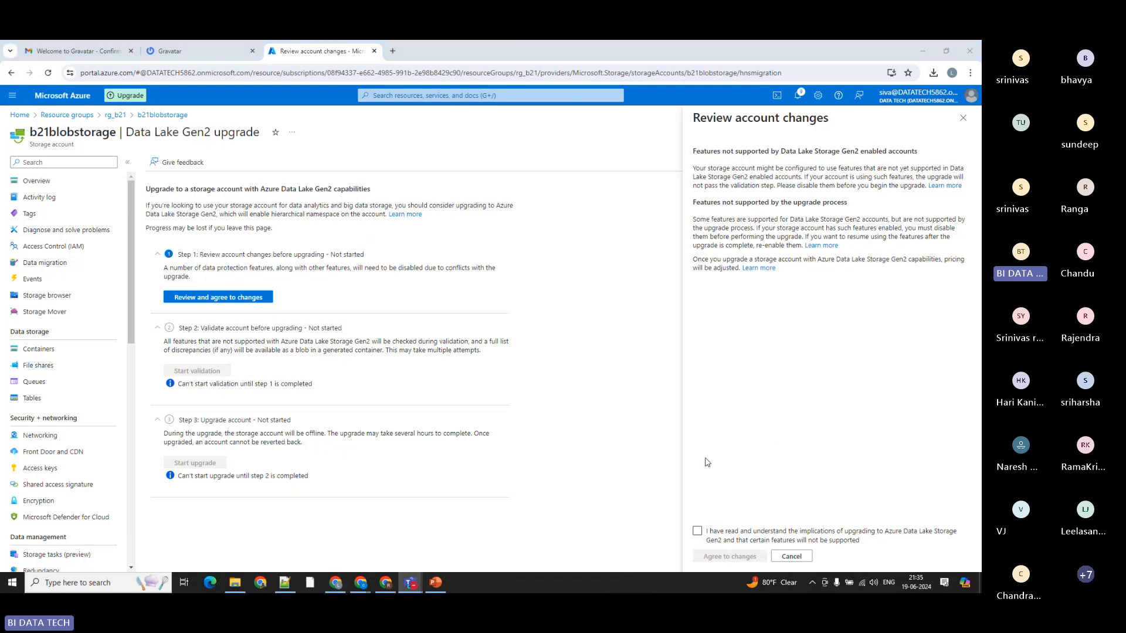
# Step: Acknowledge the upgrade implications, agree to the account changes, and try to validate b21blobstorage for the upgrade
pyautogui.click(697, 531)
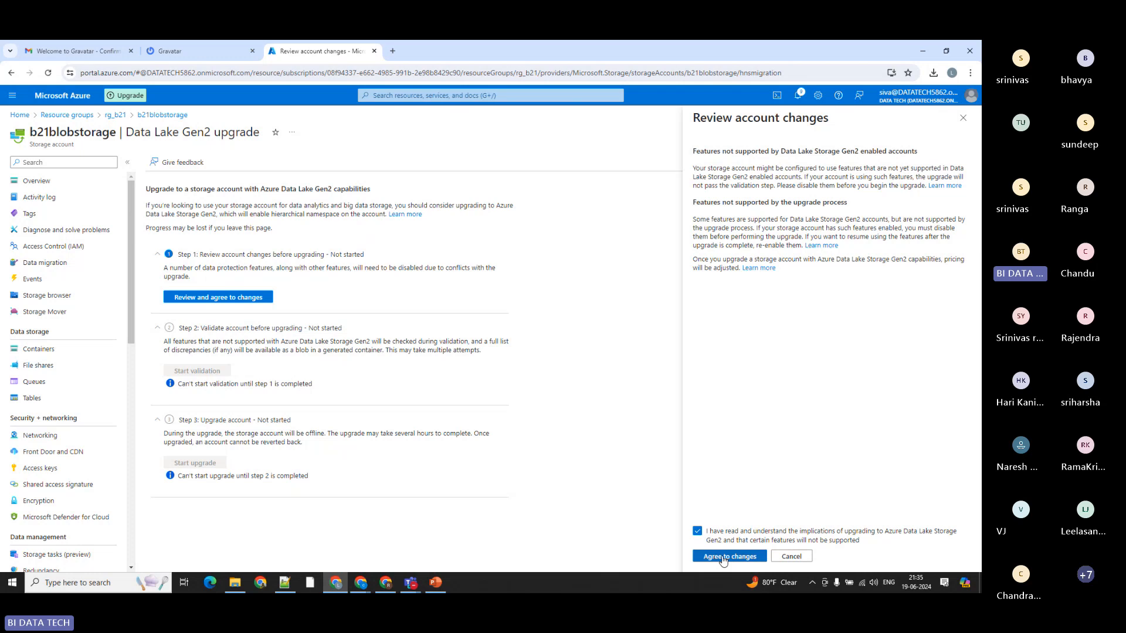
pyautogui.click(723, 559)
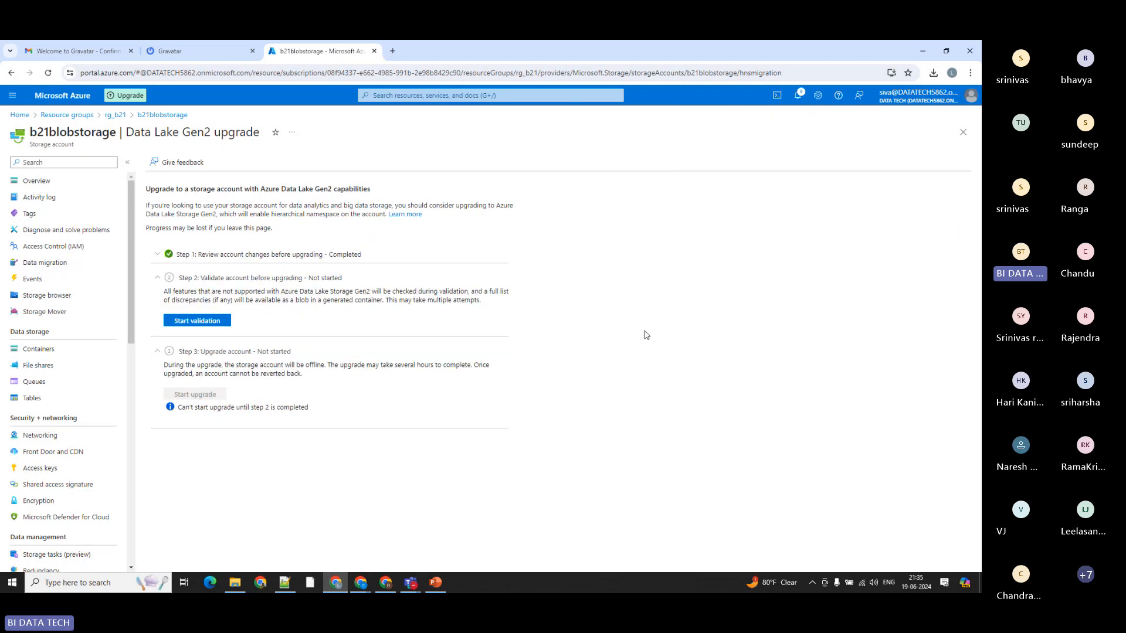
pyautogui.click(183, 321)
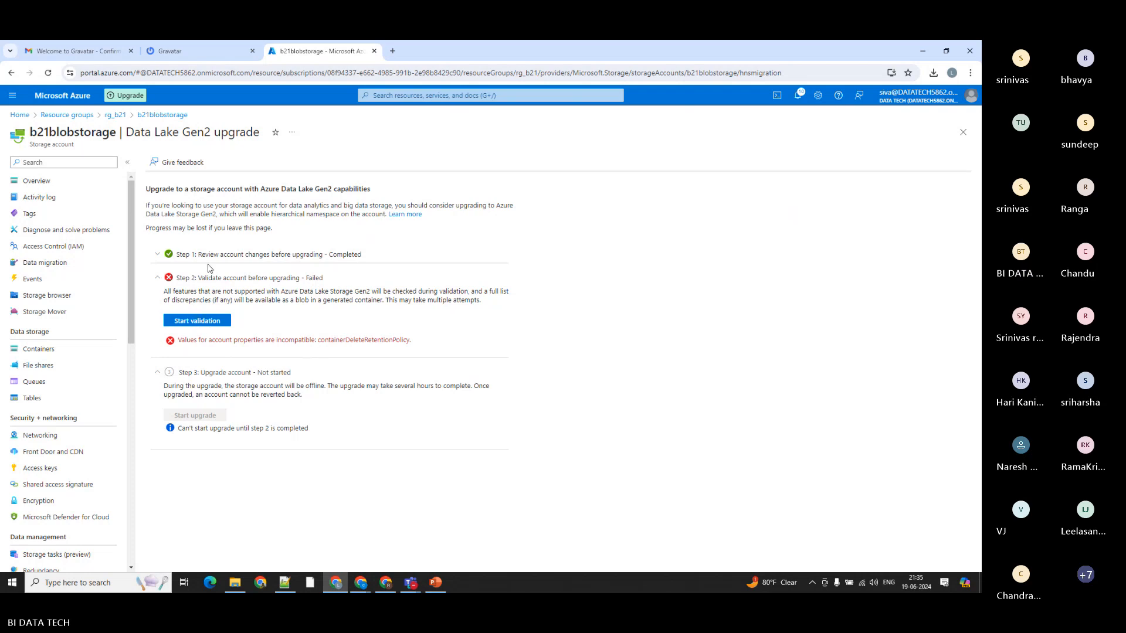
# Step: Reopen the Data Lake Gen2 upgrade of b21blobstorage through rg_b21 and its hierarchical namespace setting, and expand all three steps again
pyautogui.click(117, 116)
pyautogui.click(367, 364)
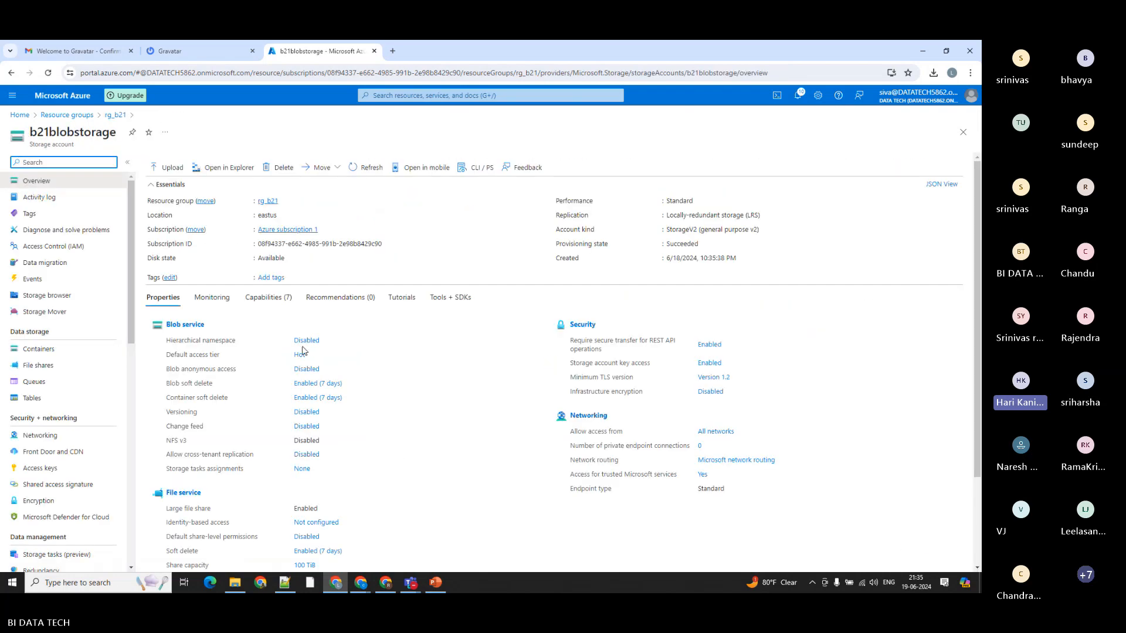
pyautogui.click(304, 341)
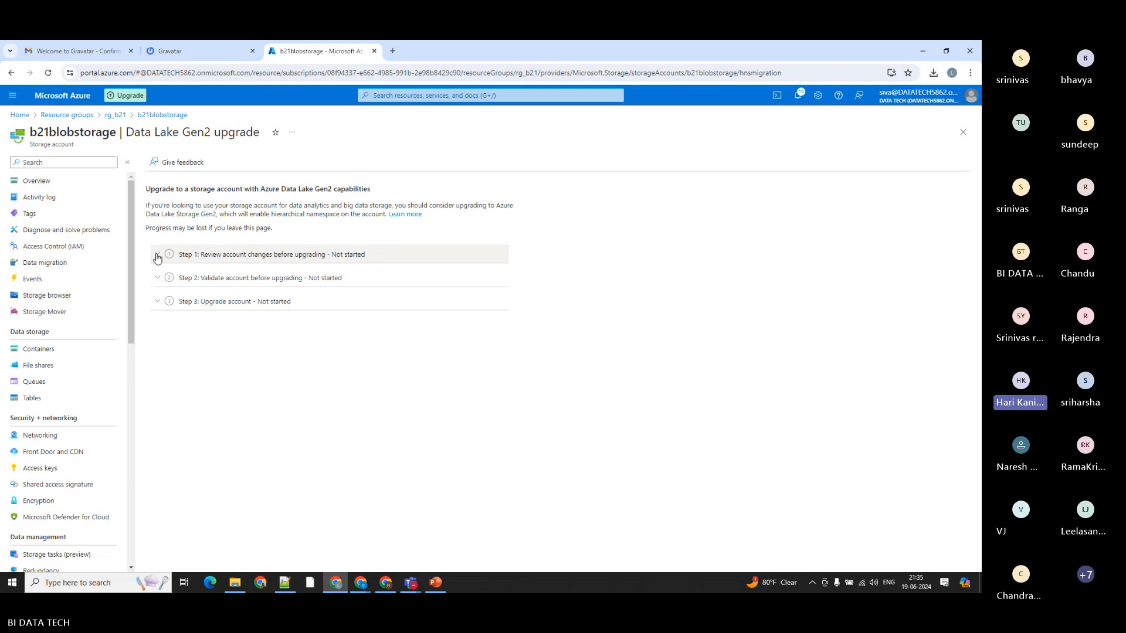
pyautogui.click(157, 257)
pyautogui.click(158, 328)
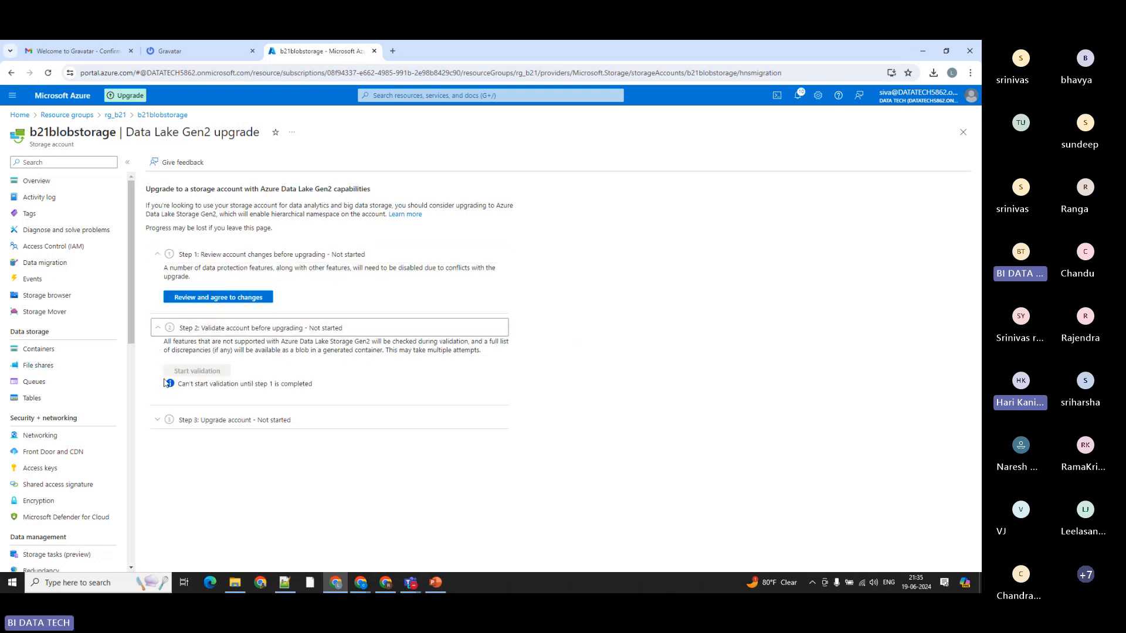
pyautogui.click(159, 420)
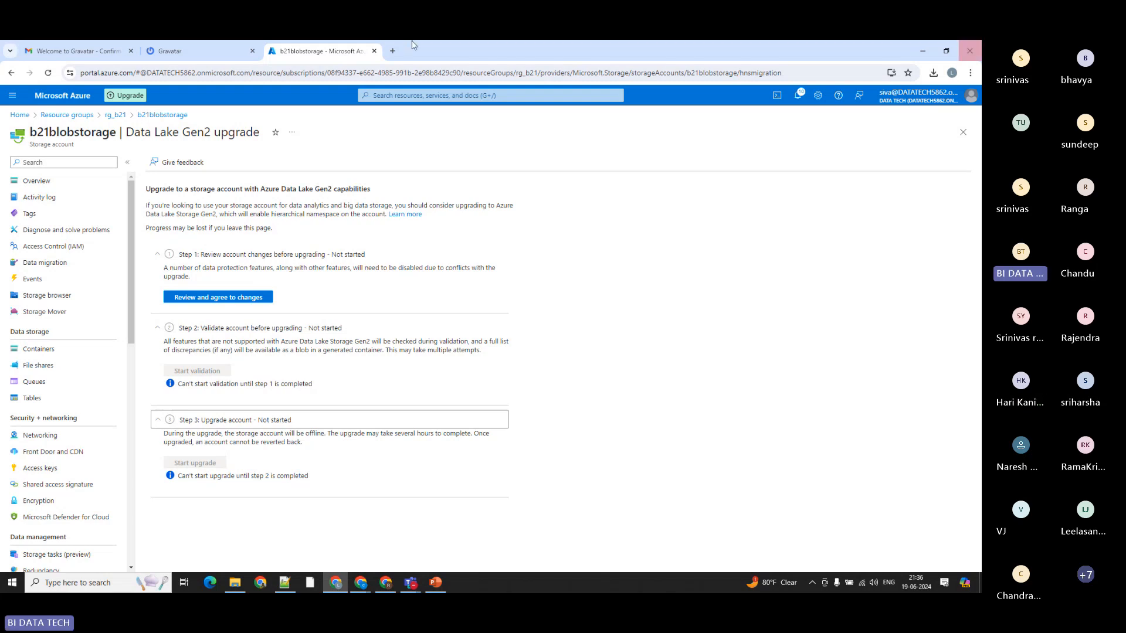
# Step: Review the account changes once more, acknowledge the implications of upgrading, and agree to the changes
pyautogui.click(197, 300)
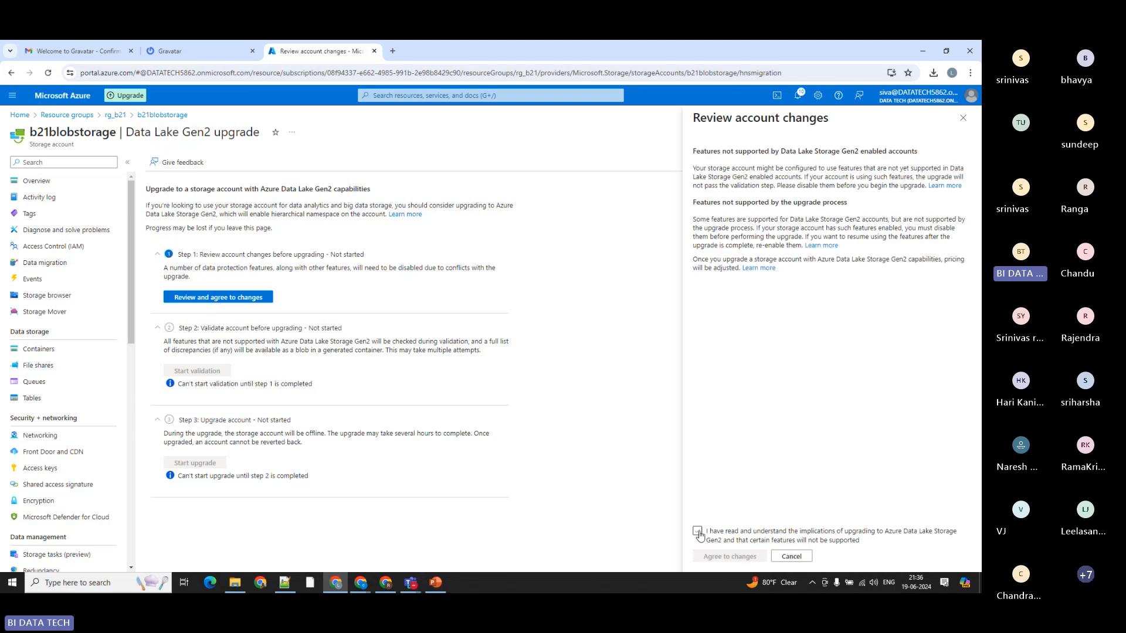
pyautogui.click(697, 531)
pyautogui.click(720, 557)
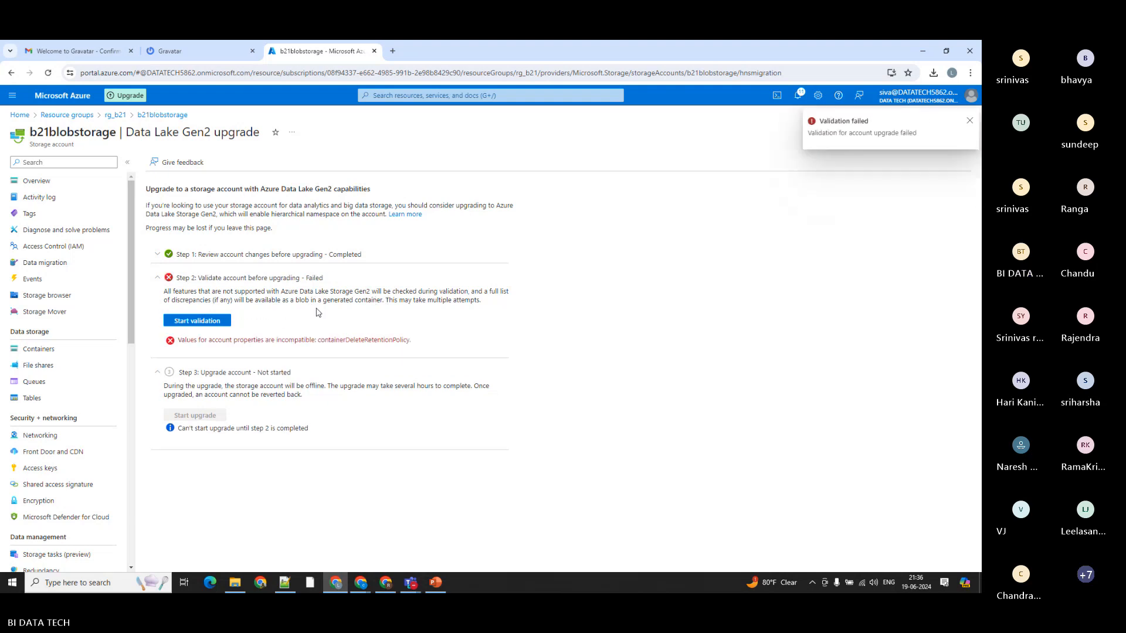
# Step: Rerun the account validation several times and highlight the containerDeleteRetentionPolicy property named in the validation error
pyautogui.click(199, 327)
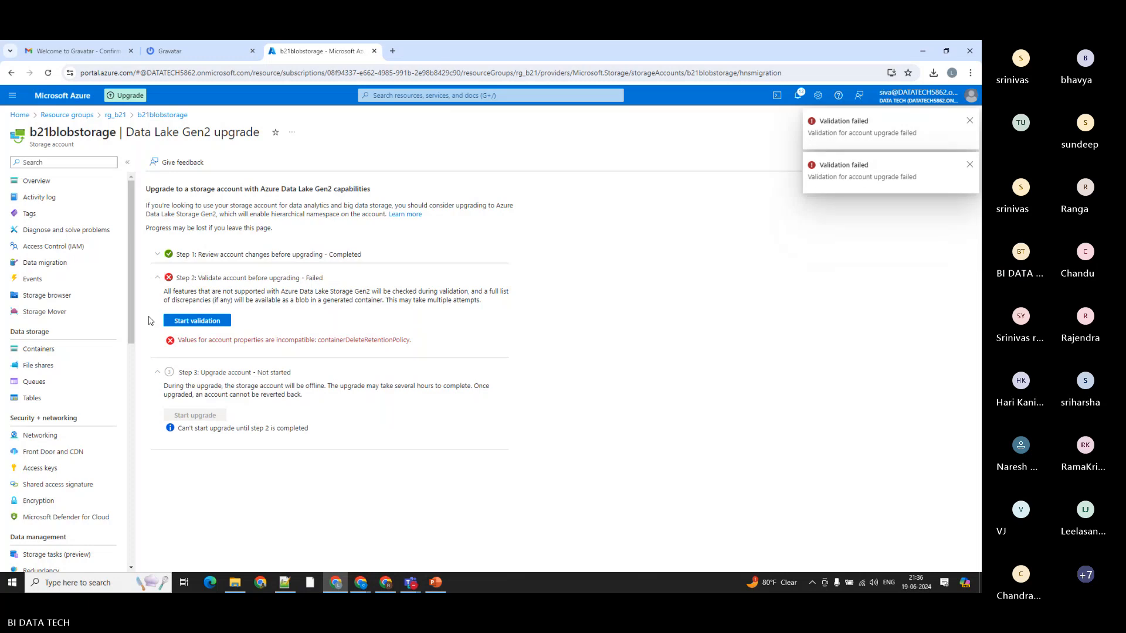
pyautogui.click(227, 323)
pyautogui.click(228, 323)
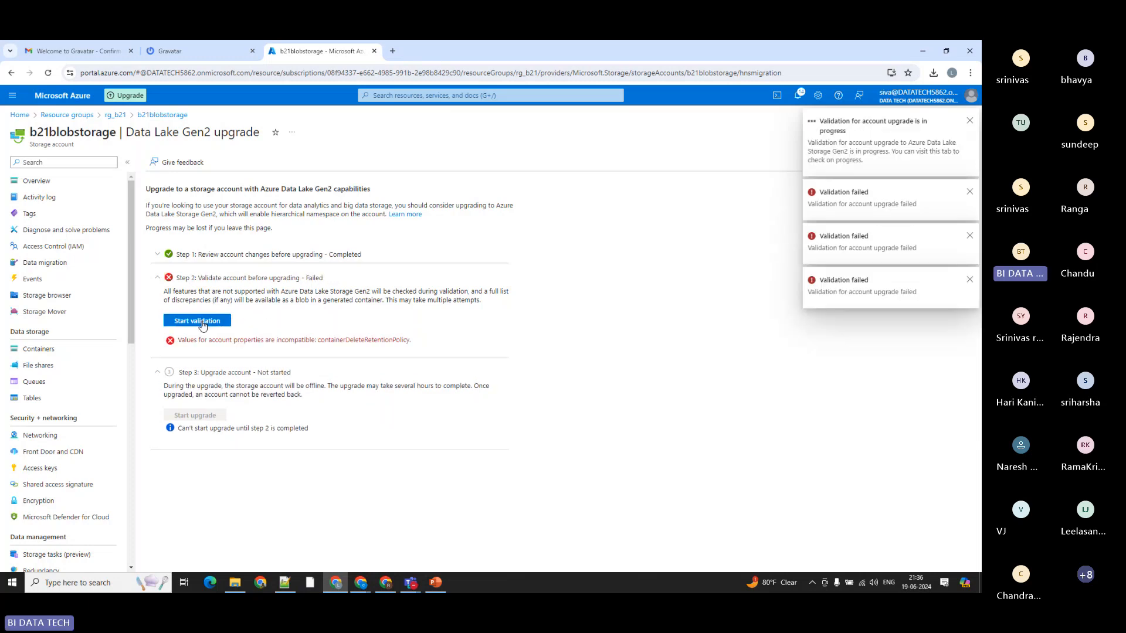
pyautogui.click(205, 326)
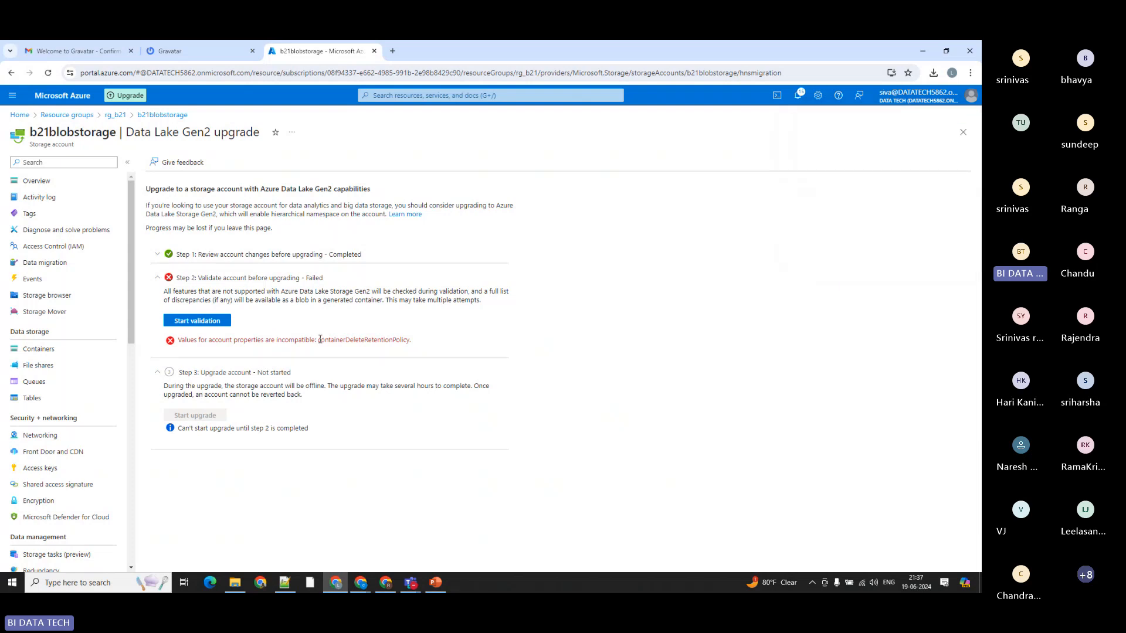
pyautogui.moveTo(318, 339); pyautogui.dragTo(425, 346)
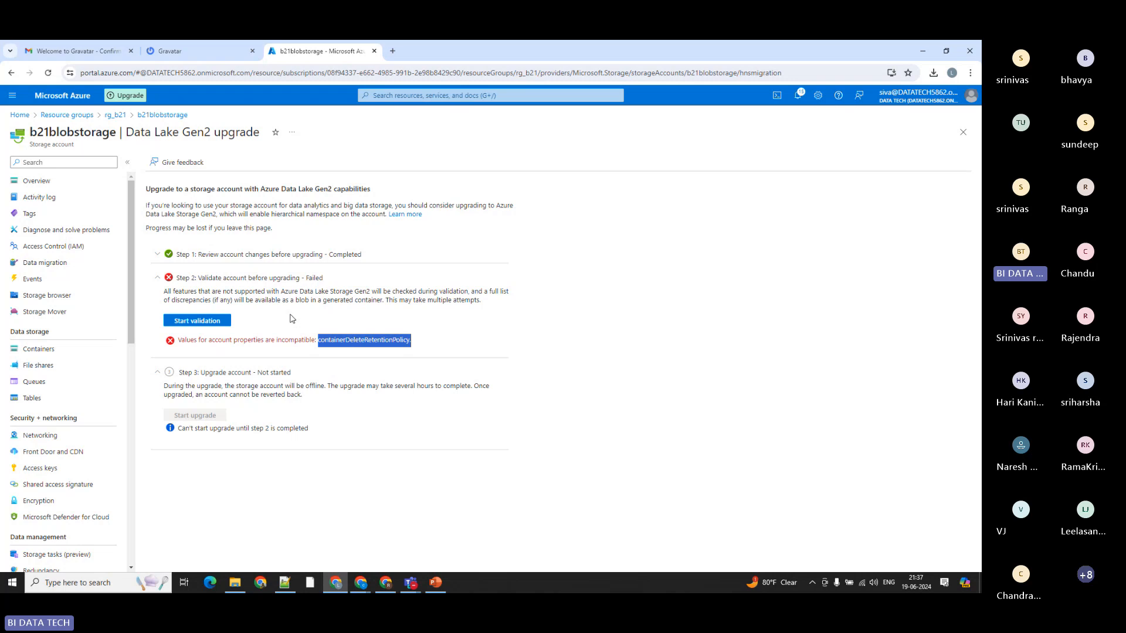
# Step: Switch to the ADF_Introduction presentation in PowerPoint and look through the Azure Storage access tiers and ADF slides
pyautogui.click(454, 331)
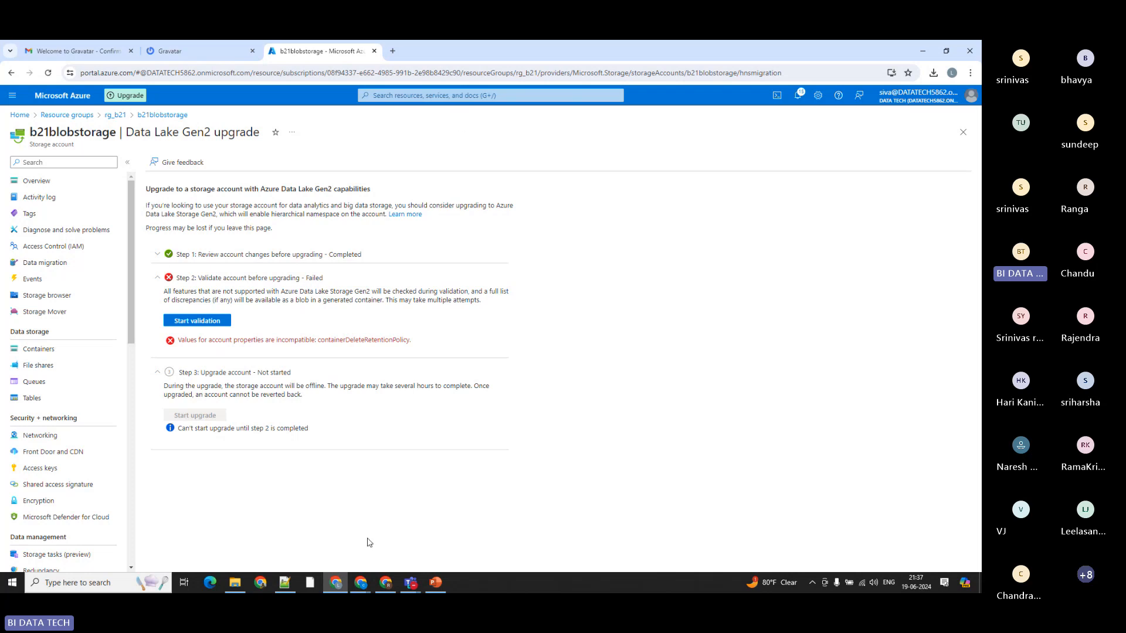
pyautogui.moveTo(410, 587)
pyautogui.click(437, 584)
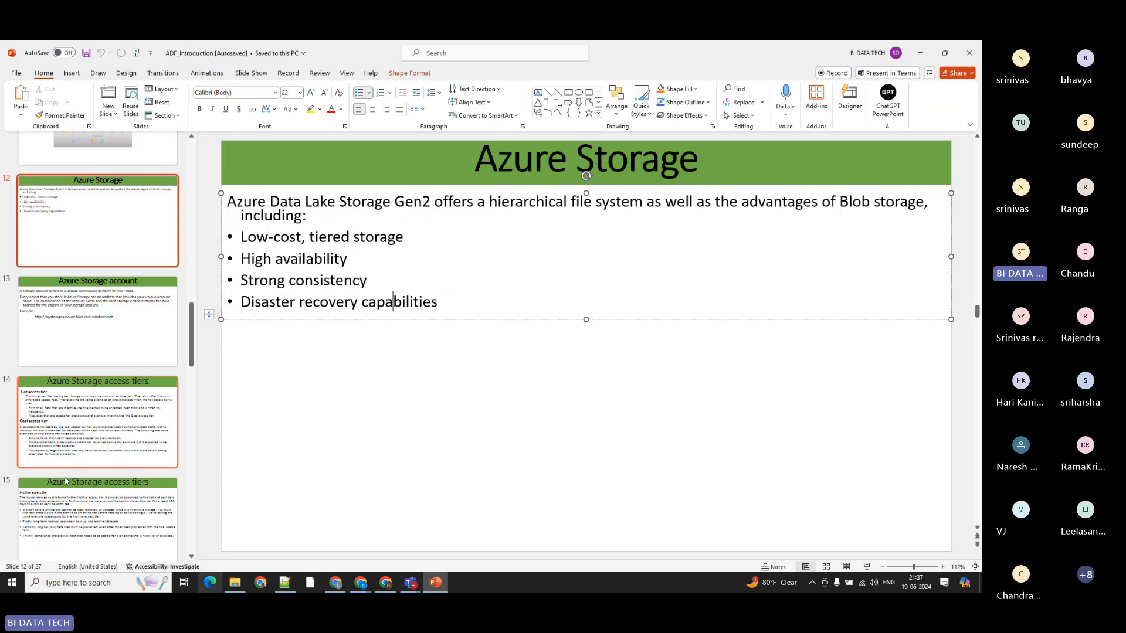
pyautogui.click(78, 457)
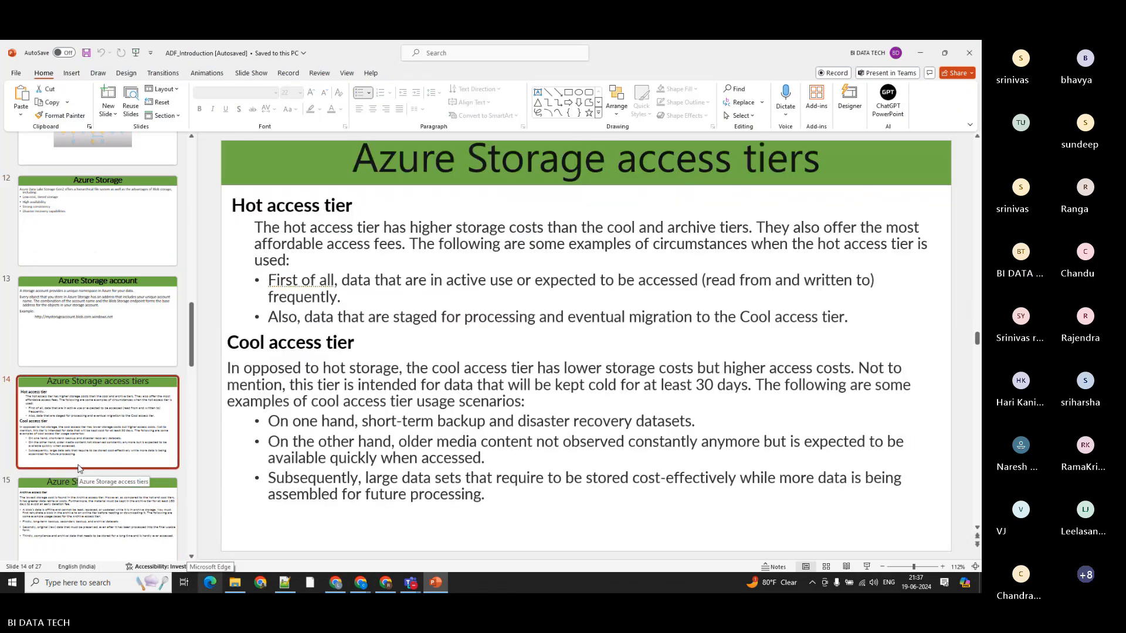
pyautogui.click(70, 513)
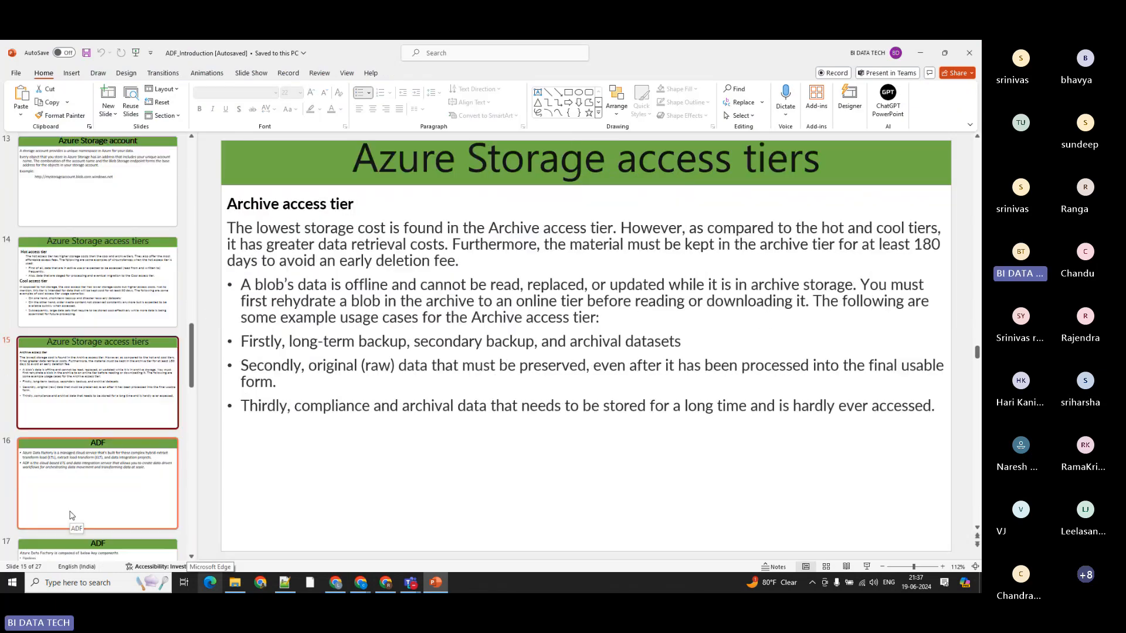
pyautogui.scroll(-2, 79, 472)
pyautogui.click(89, 378)
pyautogui.click(76, 469)
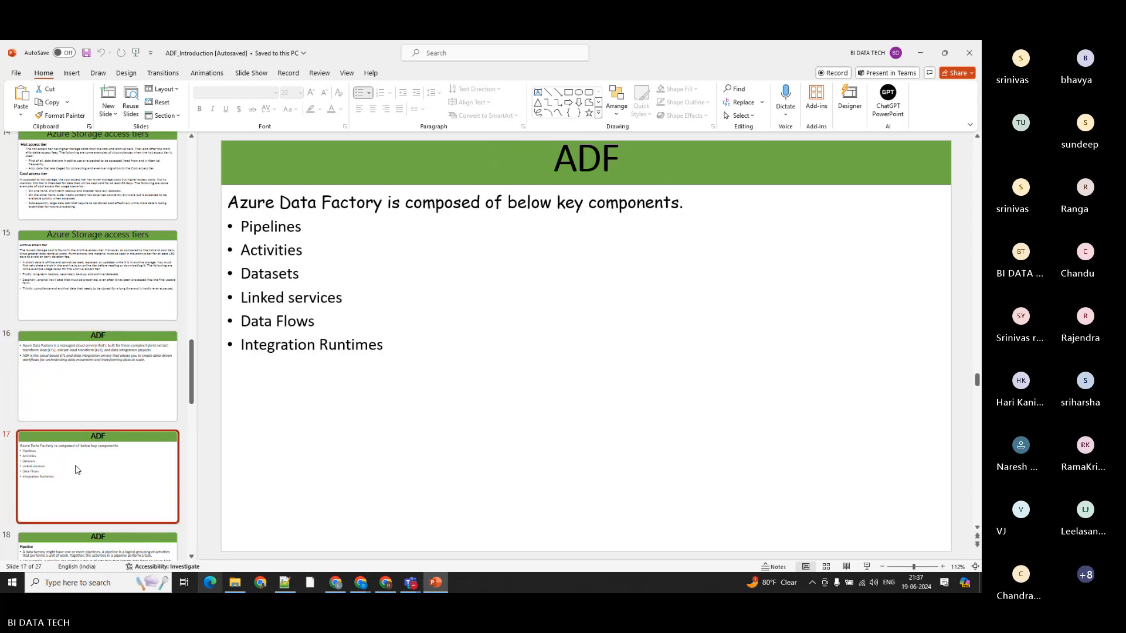
pyautogui.scroll(-2, 77, 469)
pyautogui.scroll(4, 77, 469)
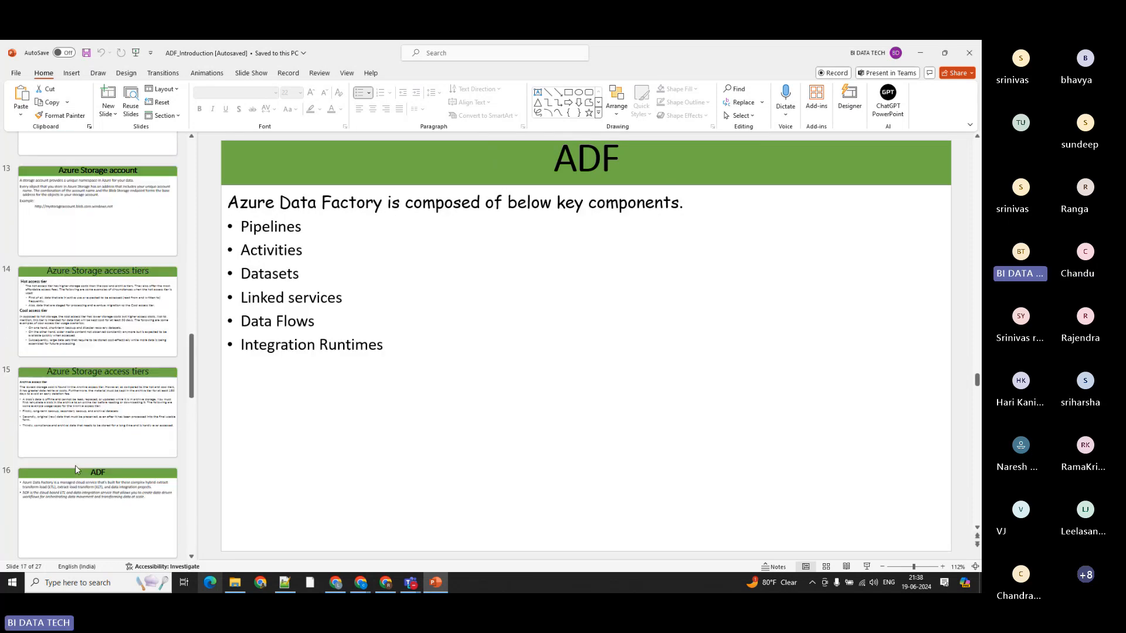
pyautogui.scroll(4, 75, 465)
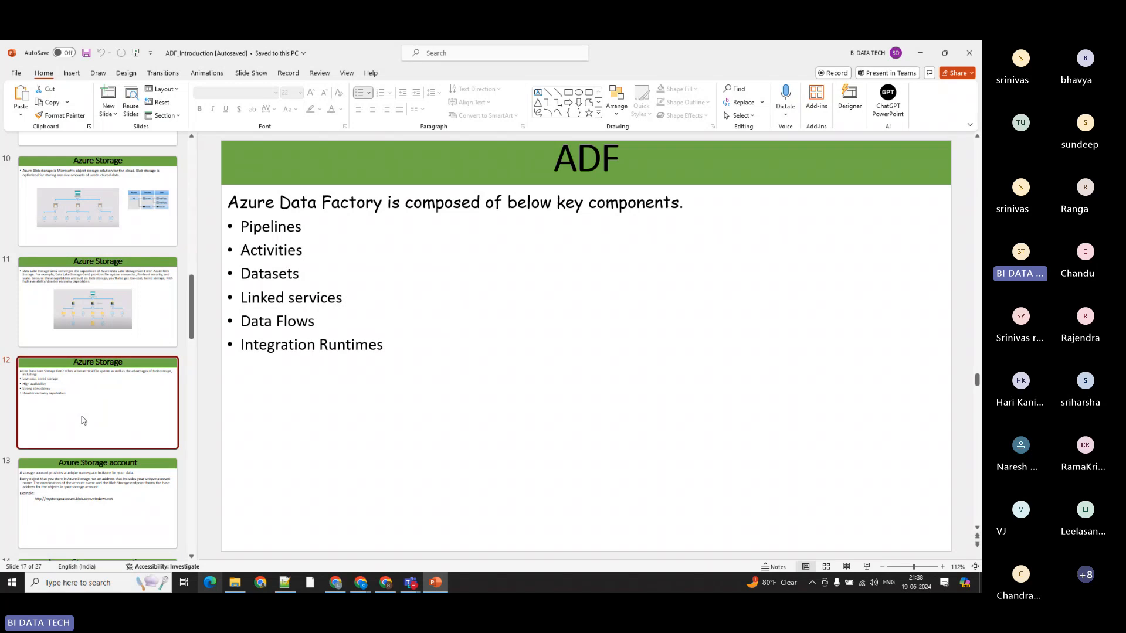
# Step: Review slides 12 to 14 on Data Lake Storage Gen2 advantages, the storage account namespace, and the hot and cool access tiers
pyautogui.click(81, 419)
pyautogui.scroll(-1, 82, 417)
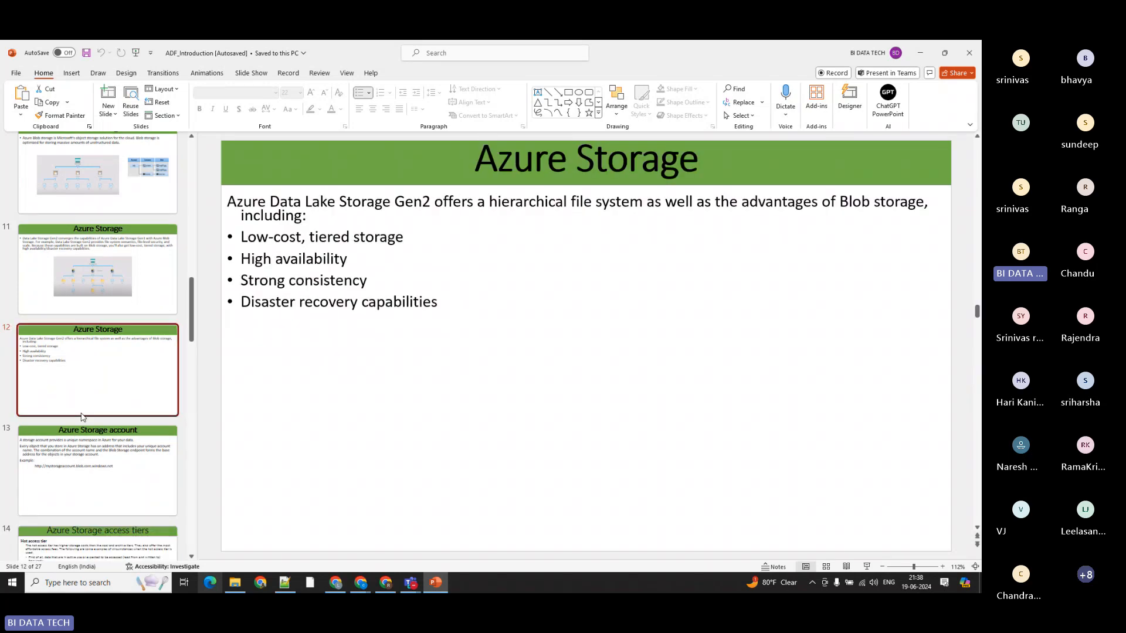
pyautogui.scroll(-1, 82, 417)
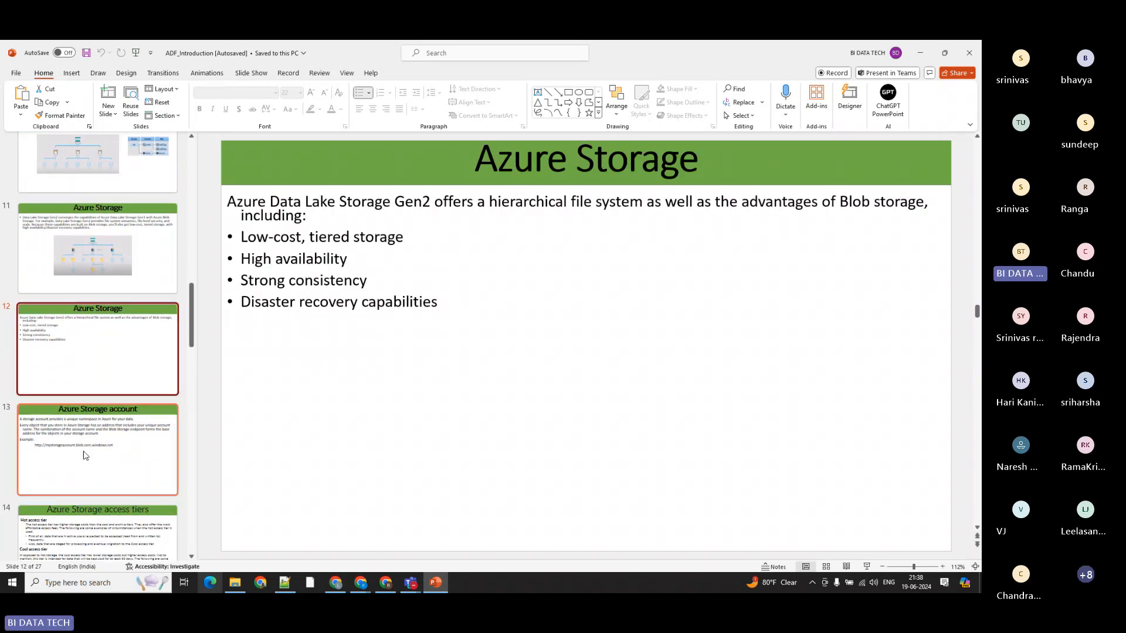
pyautogui.click(84, 455)
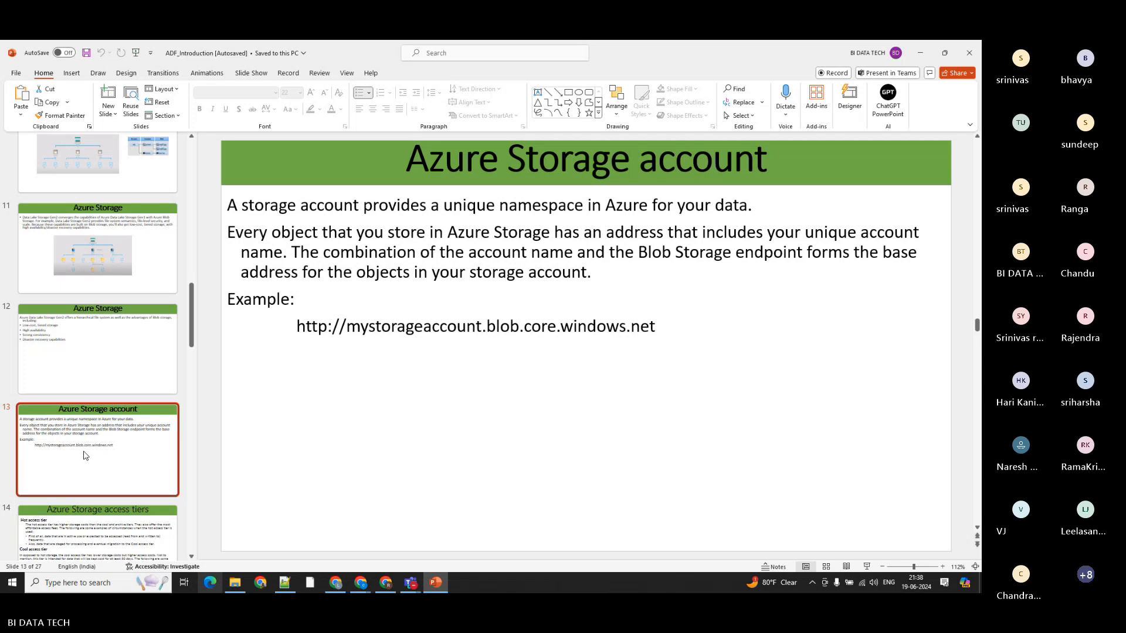
pyautogui.scroll(-1, 84, 455)
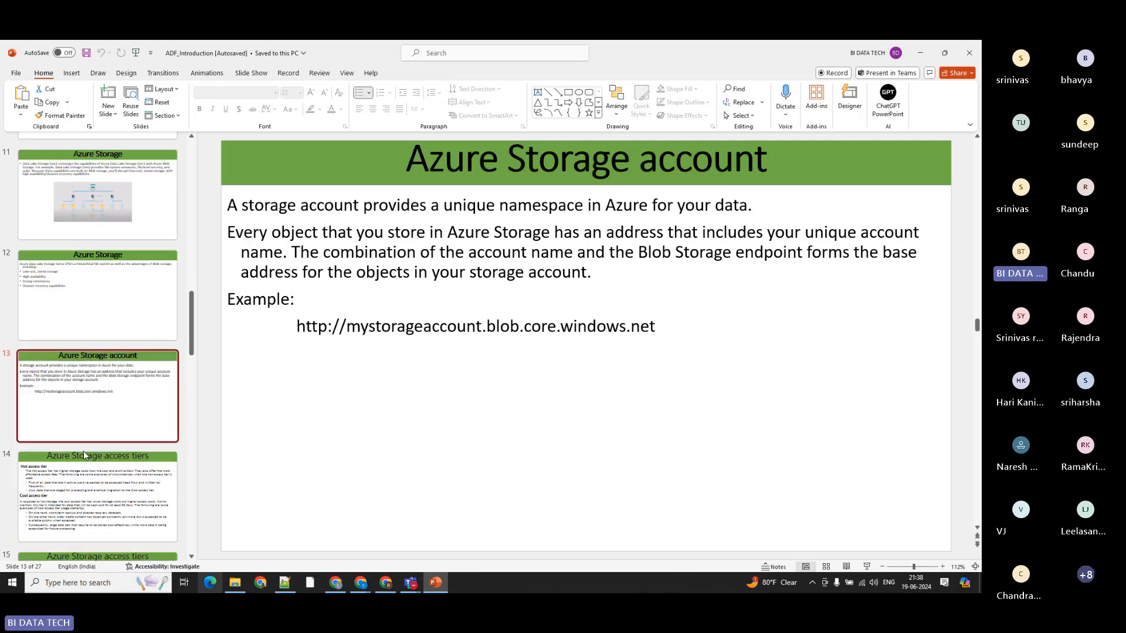
pyautogui.click(82, 487)
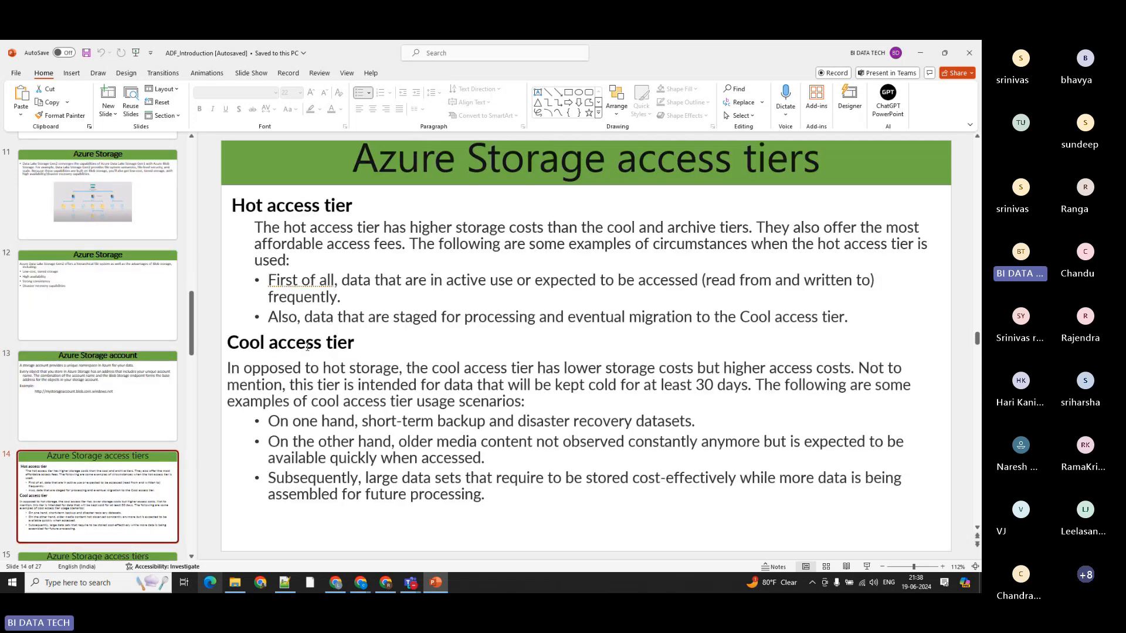
pyautogui.click(398, 347)
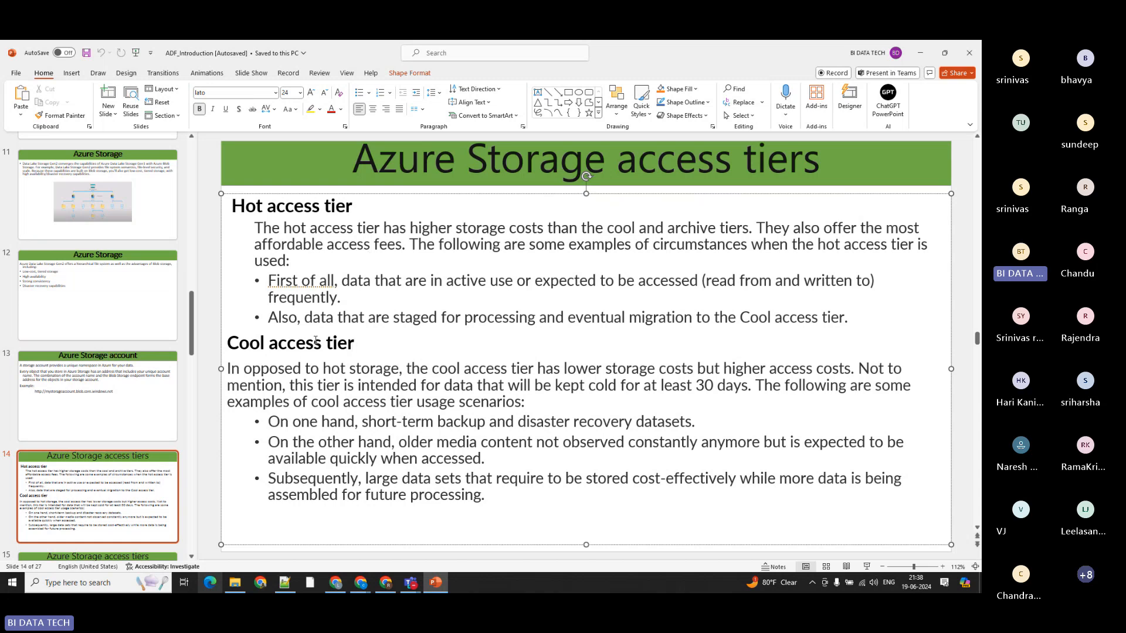
# Step: View the archive access tier slide and the two ADF slides after it, and return to the Azure Storage slide 12
pyautogui.click(131, 456)
pyautogui.scroll(-2, 130, 454)
pyautogui.click(130, 456)
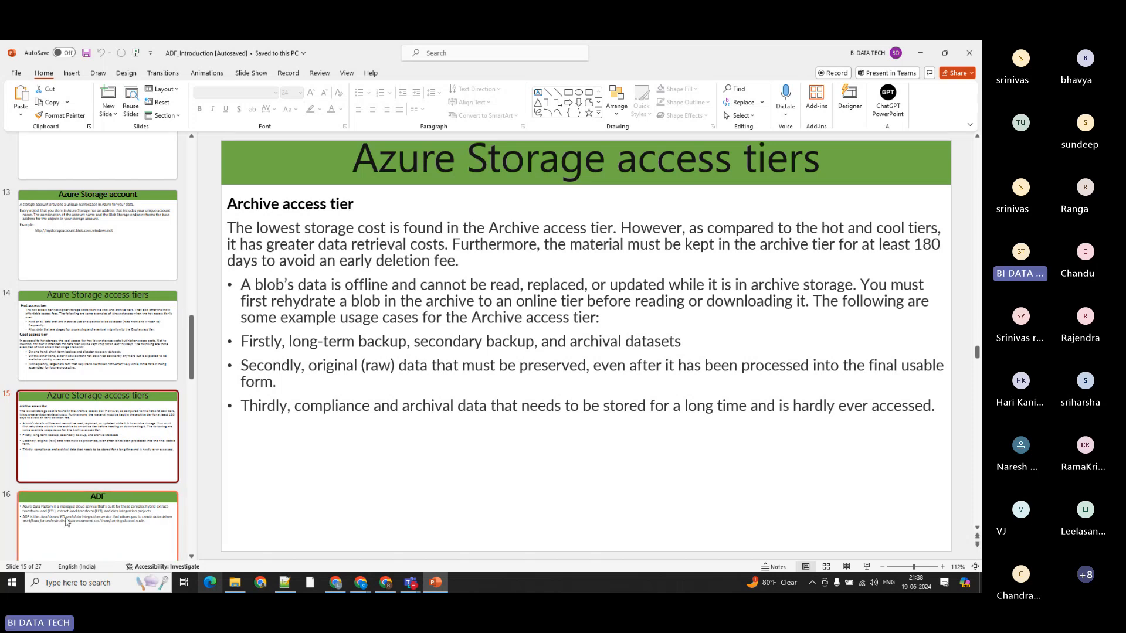
pyautogui.click(101, 522)
pyautogui.scroll(-1, 103, 376)
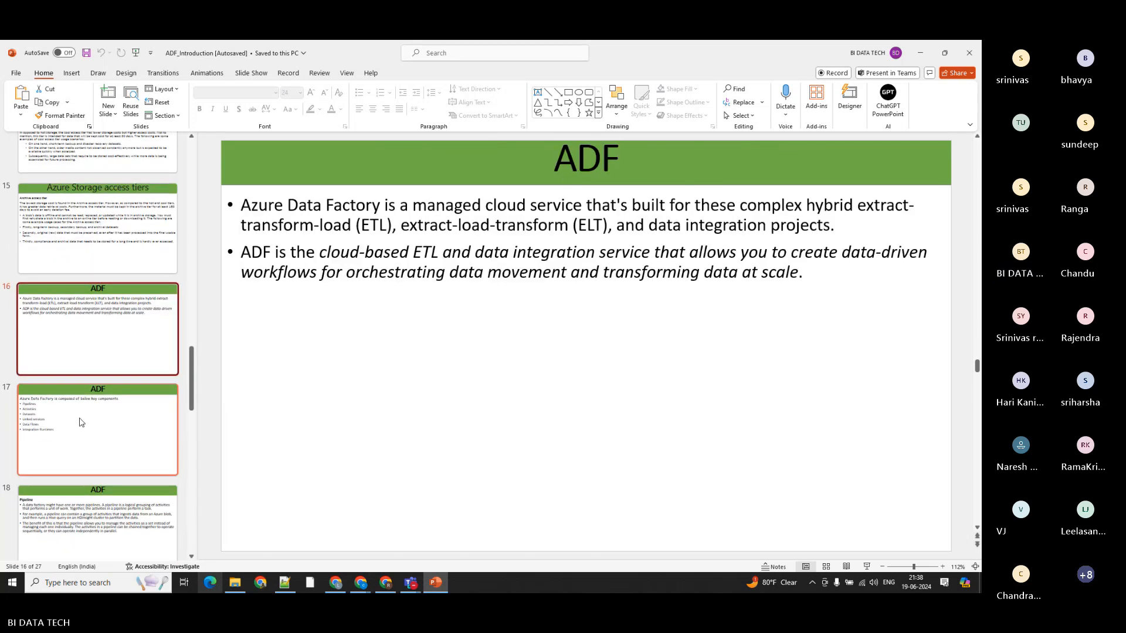
pyautogui.click(80, 423)
pyautogui.scroll(5, 106, 305)
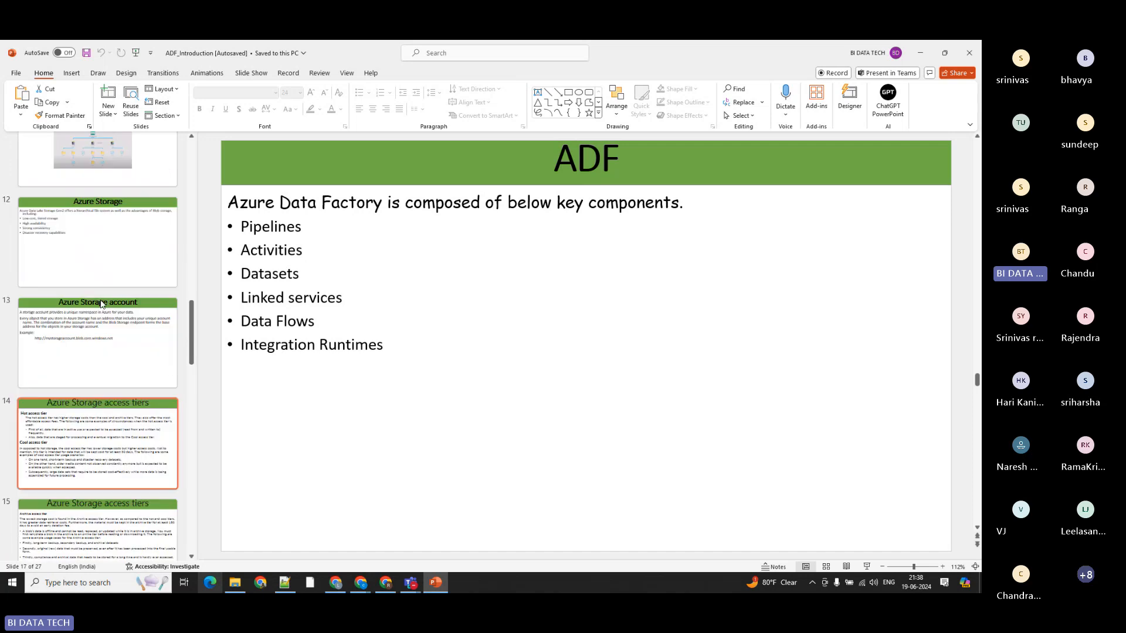
pyautogui.click(66, 349)
pyautogui.click(80, 234)
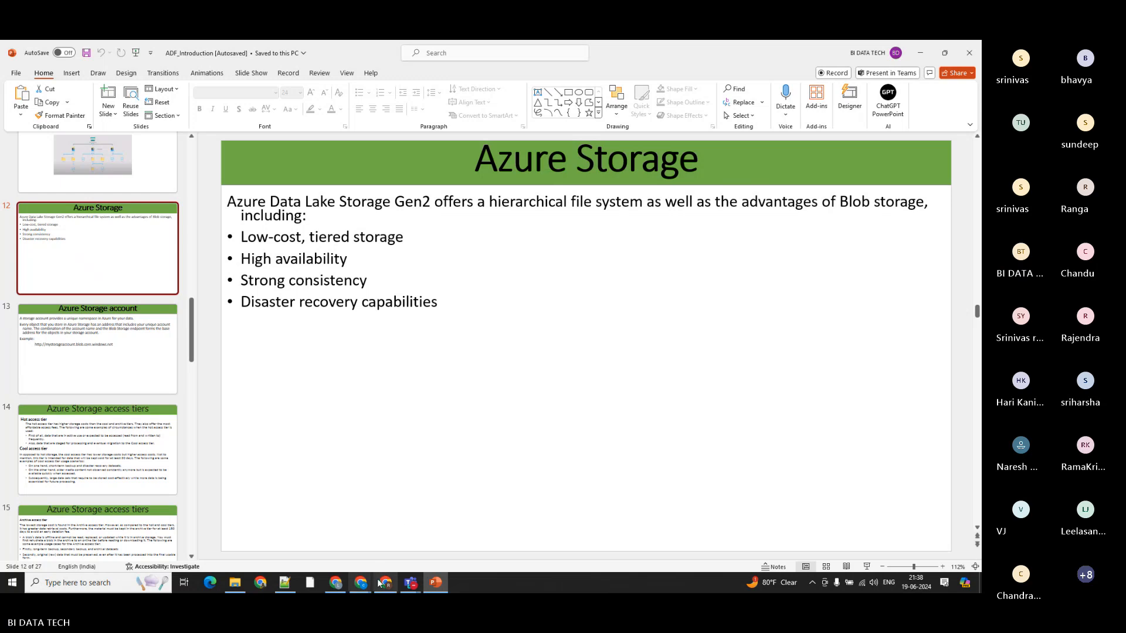
# Step: Switch back to the Azure portal, open b21blobgen2storage from rg_b21, and open the configuration of its default access tier
pyautogui.click(335, 582)
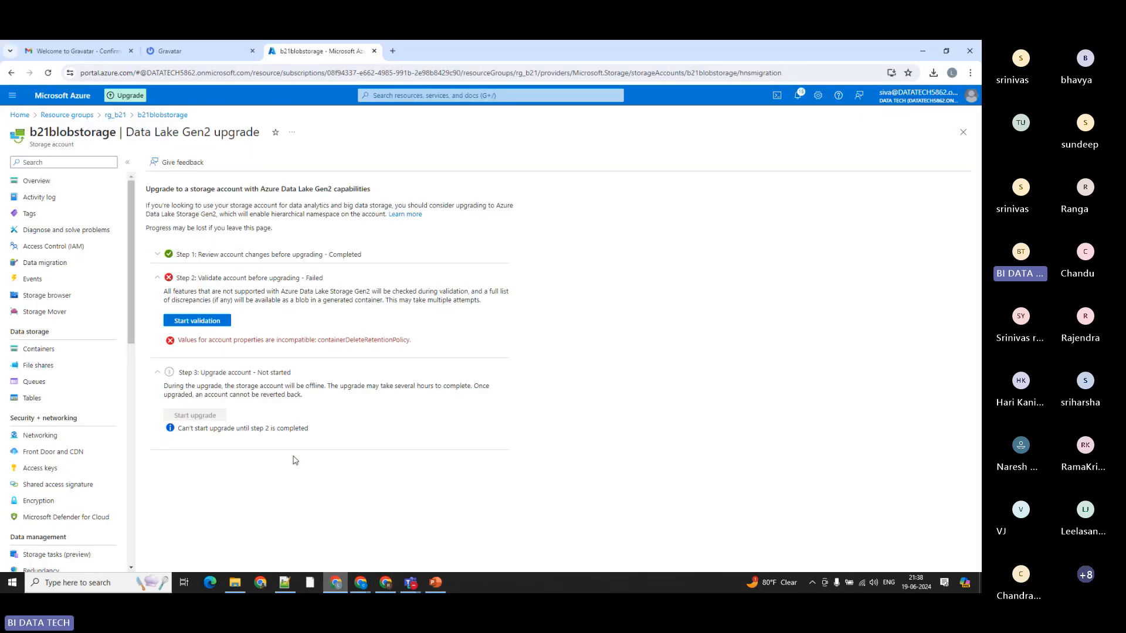
pyautogui.click(115, 116)
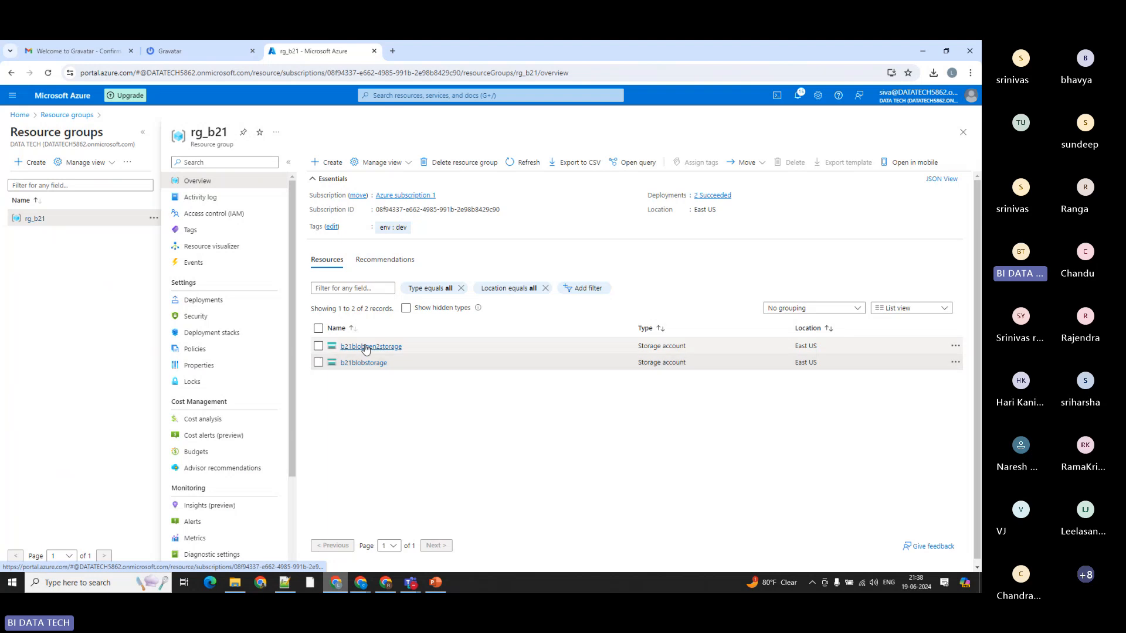
pyautogui.click(360, 346)
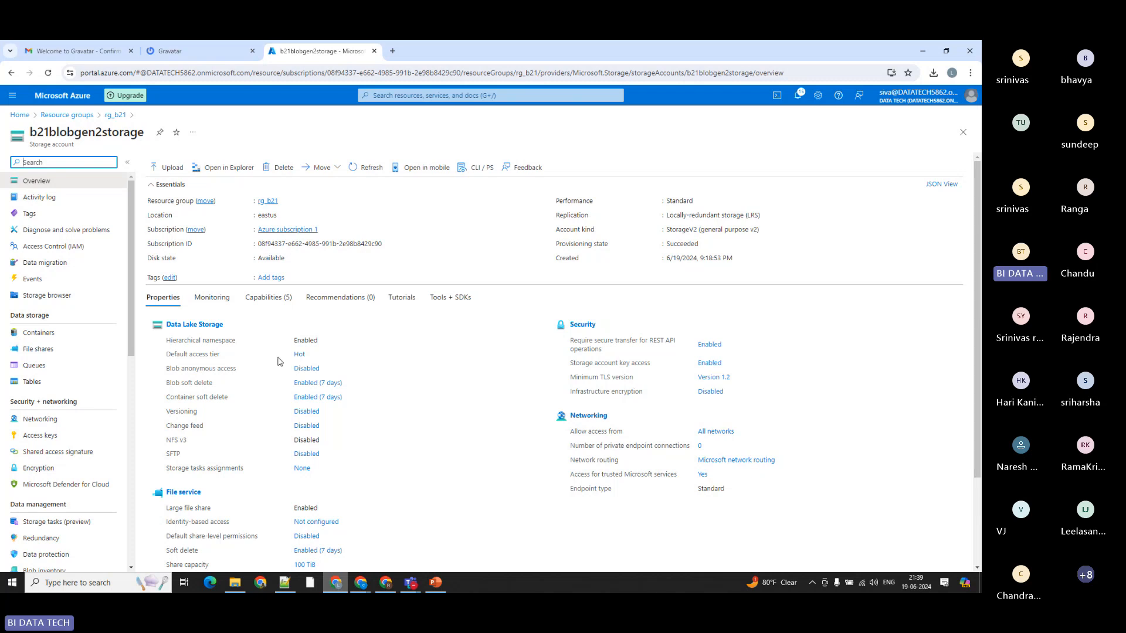
pyautogui.moveTo(177, 356); pyautogui.dragTo(217, 356)
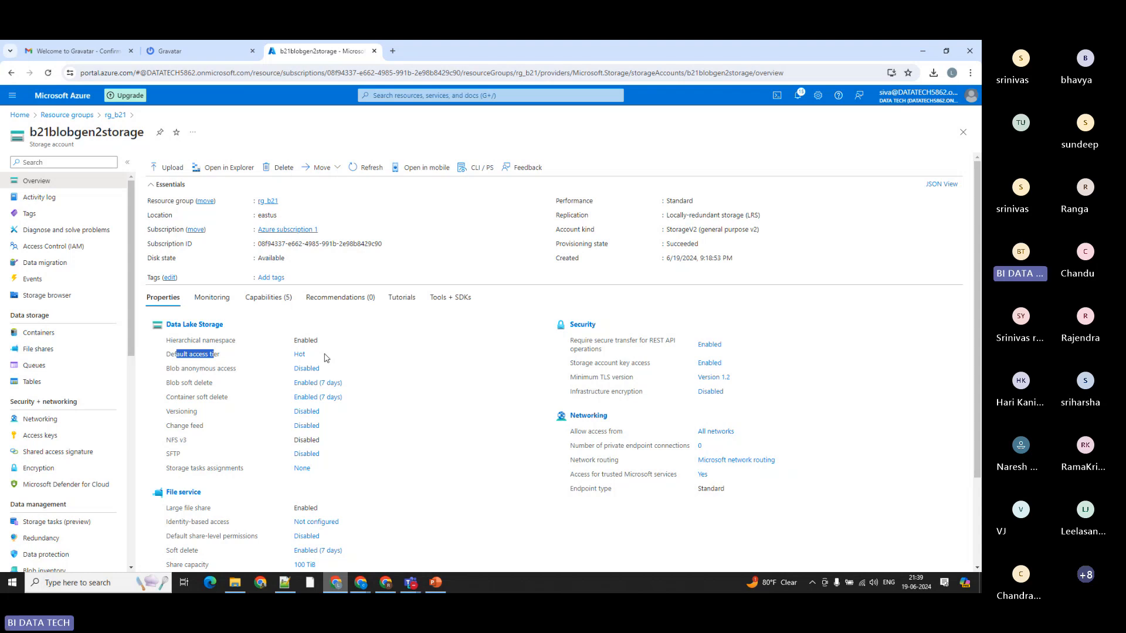
pyautogui.click(297, 354)
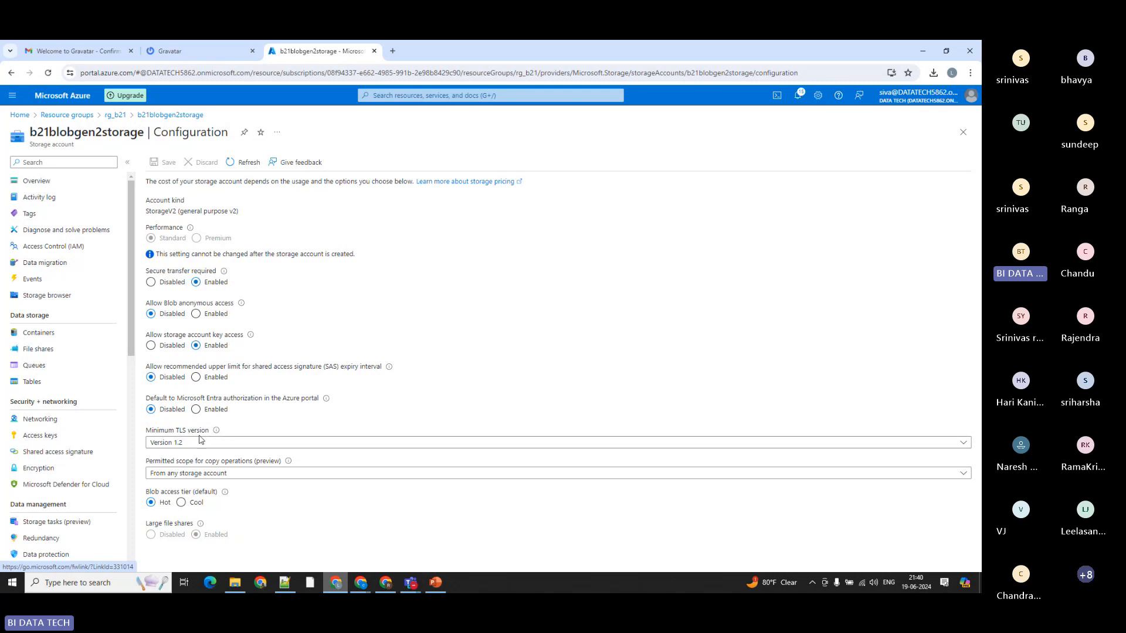
# Step: Select Cool as the default blob access tier and highlight the note about additional charges for changing the tier
pyautogui.moveTo(160, 504); pyautogui.dragTo(174, 510)
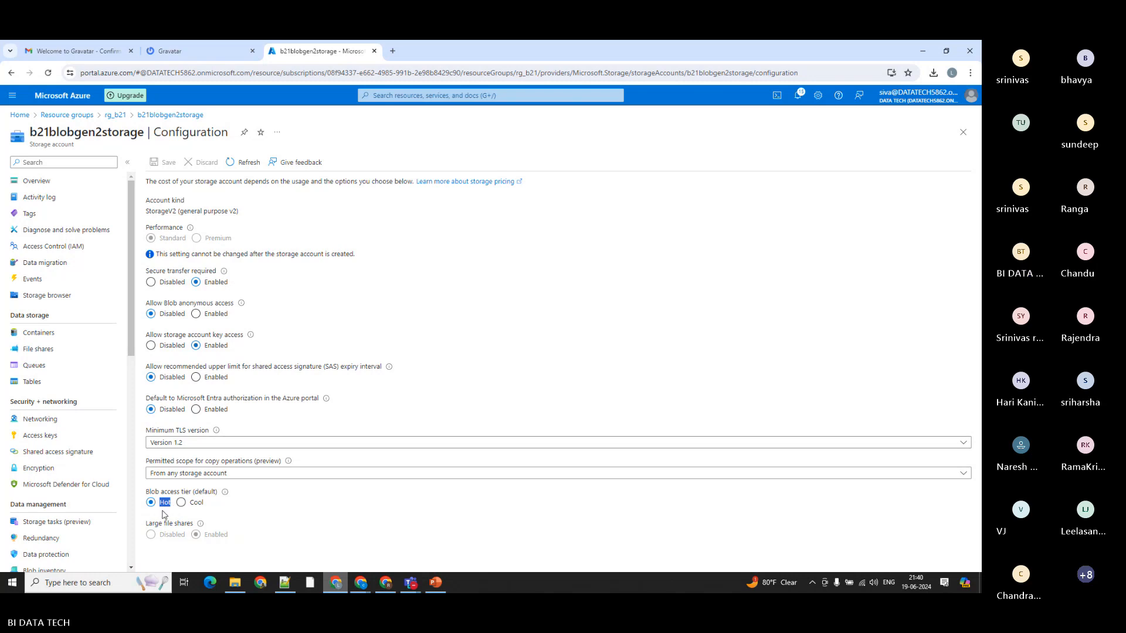
pyautogui.click(180, 502)
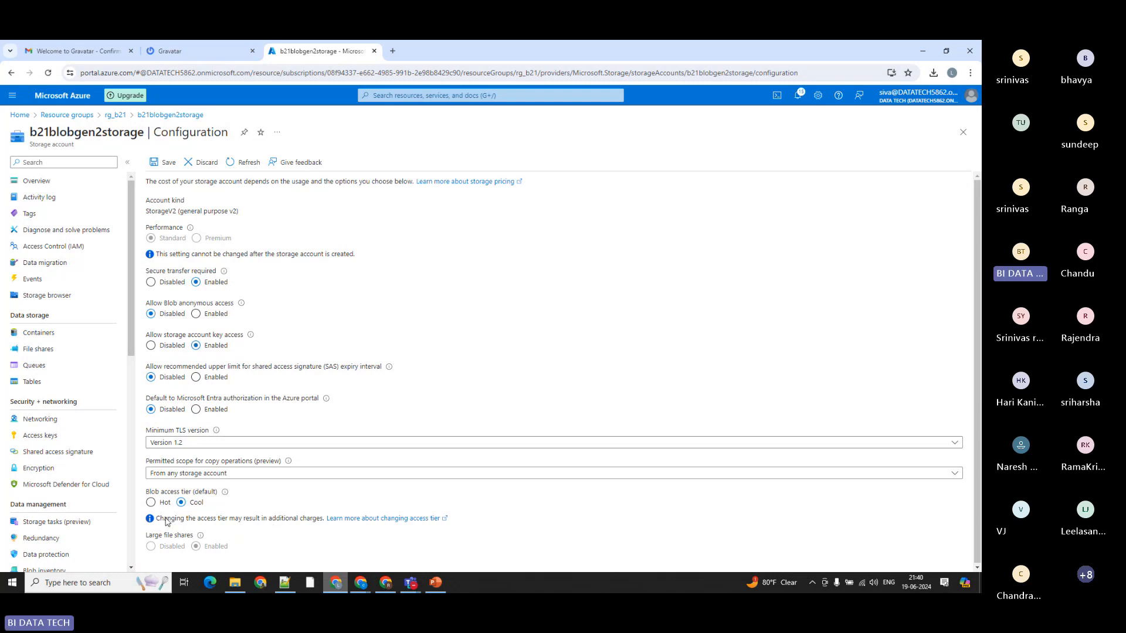
pyautogui.moveTo(161, 519); pyautogui.dragTo(324, 522)
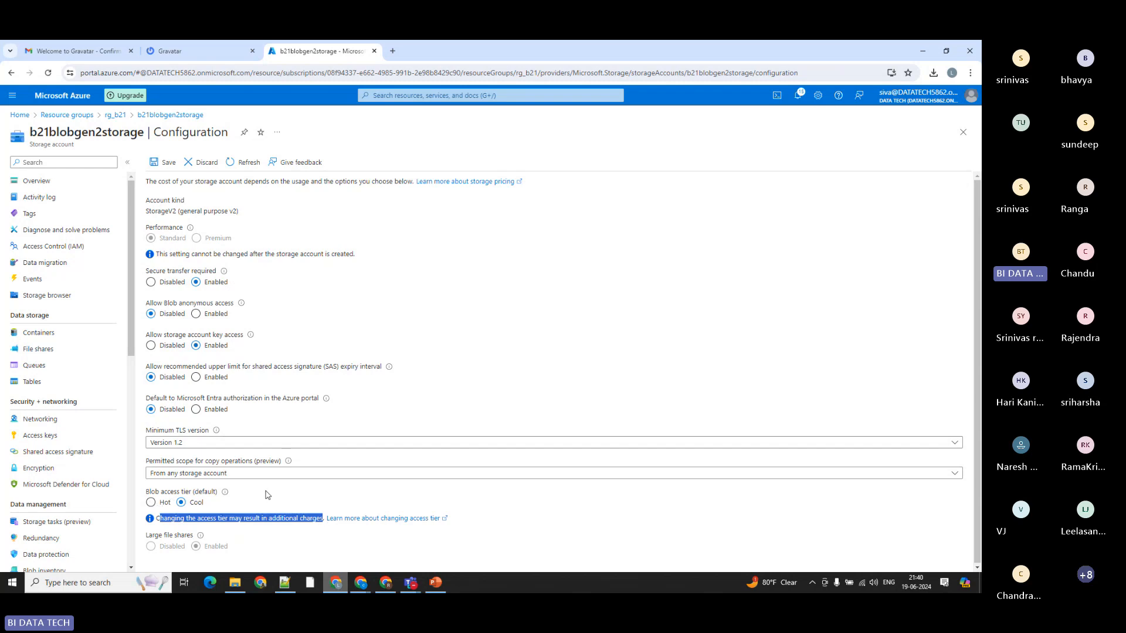
pyautogui.scroll(-1, 266, 491)
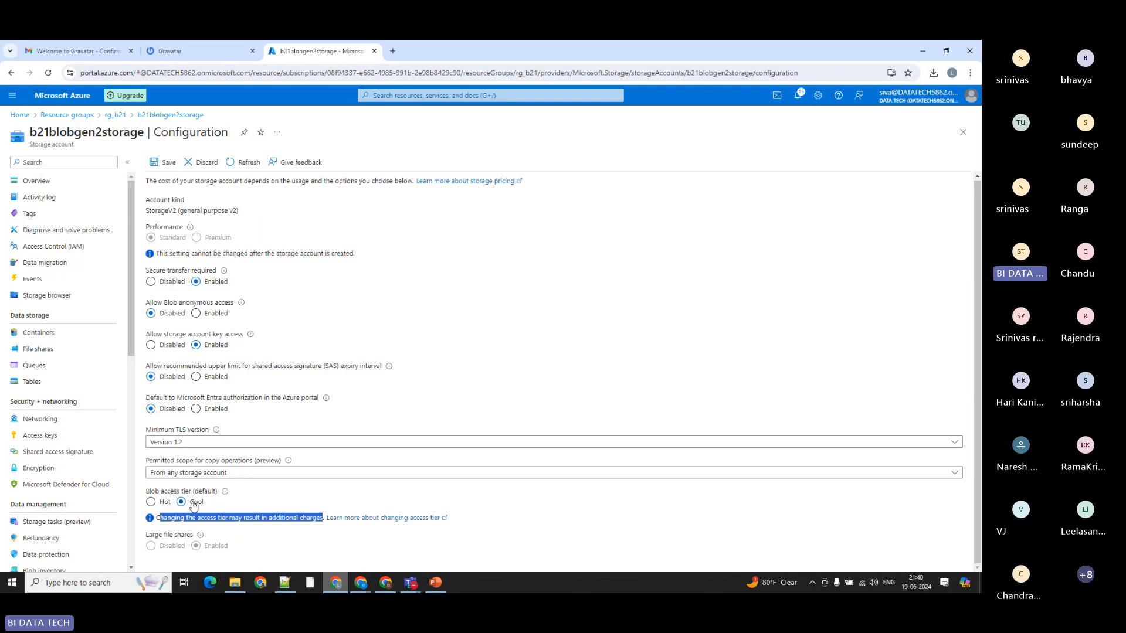
pyautogui.click(221, 508)
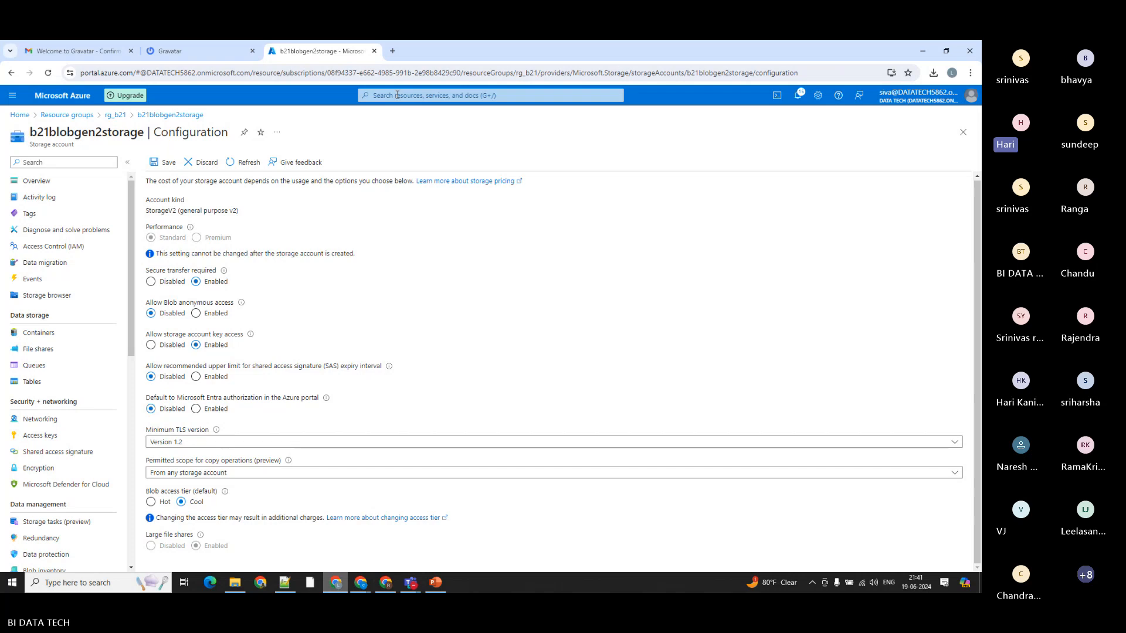
# Step: Go over the note about additional charges under the default blob access tier again, highlighting its text
pyautogui.moveTo(157, 519); pyautogui.dragTo(323, 524)
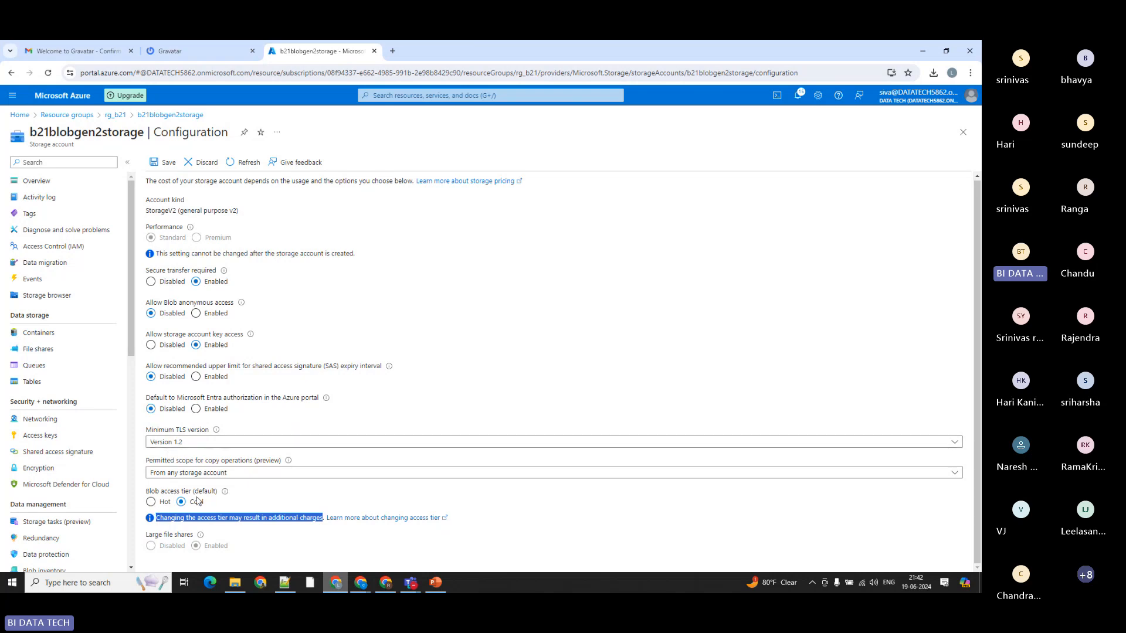
pyautogui.click(167, 520)
pyautogui.moveTo(156, 519); pyautogui.dragTo(299, 521)
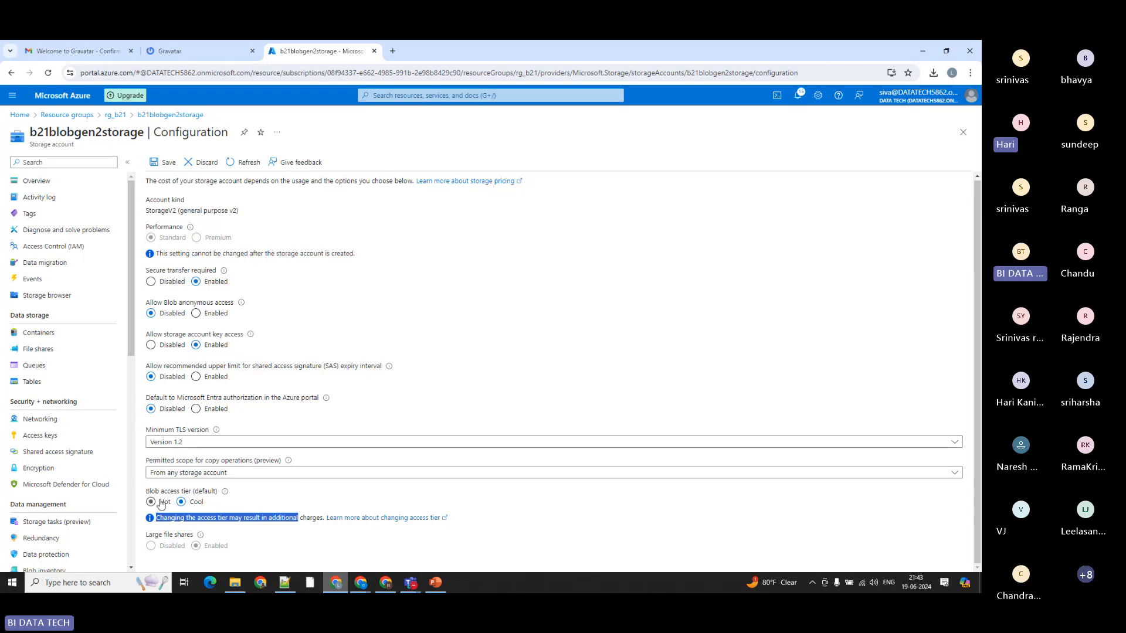
pyautogui.click(297, 493)
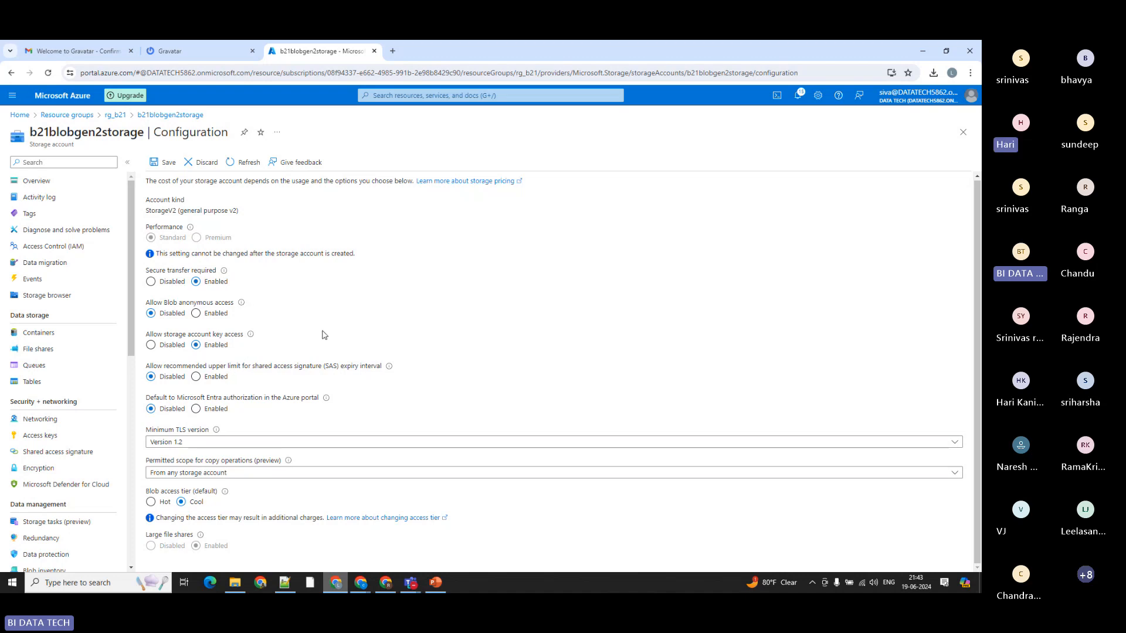
# Step: Return to the PowerPoint presentation and compare the archive access tier slide with the hot and cool access tiers slide
pyautogui.click(438, 584)
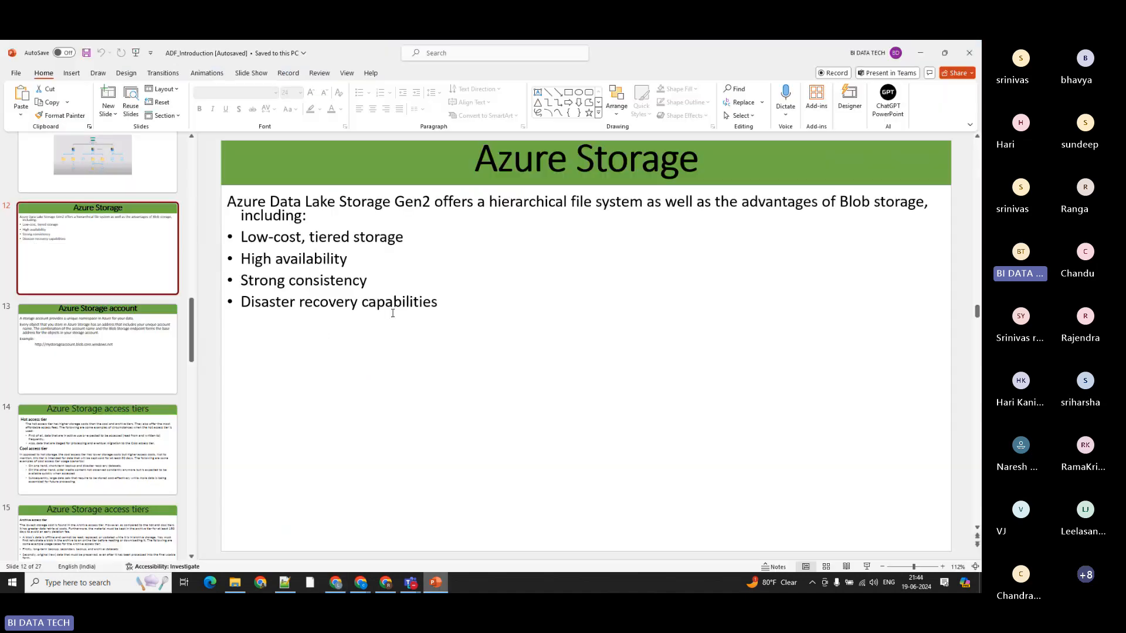
pyautogui.scroll(-5, 74, 398)
pyautogui.click(73, 399)
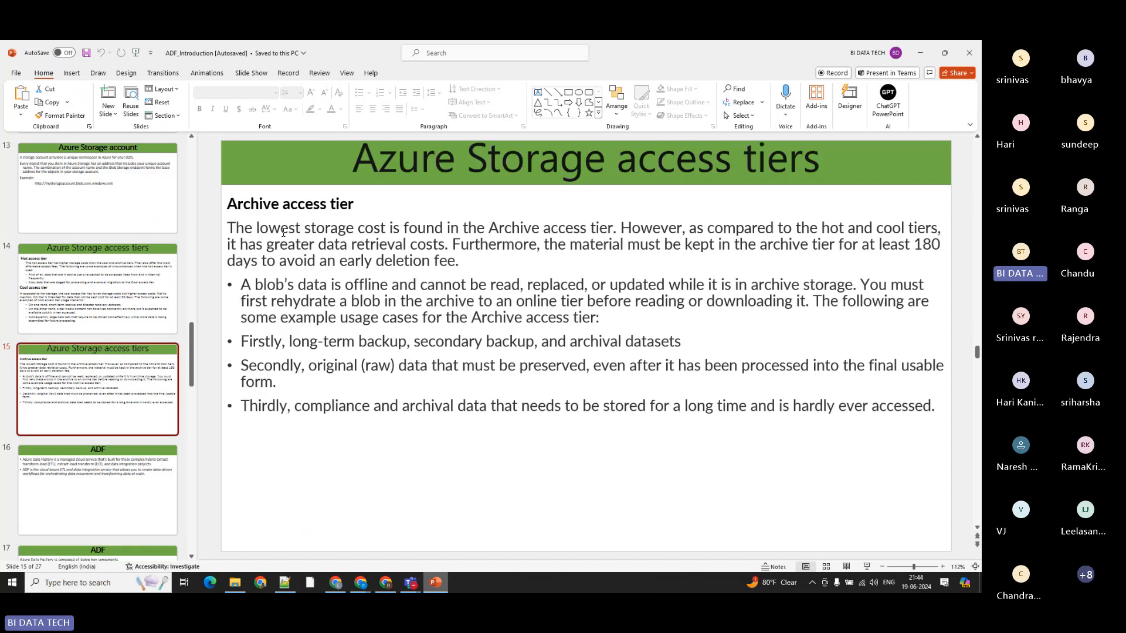
pyautogui.click(285, 208)
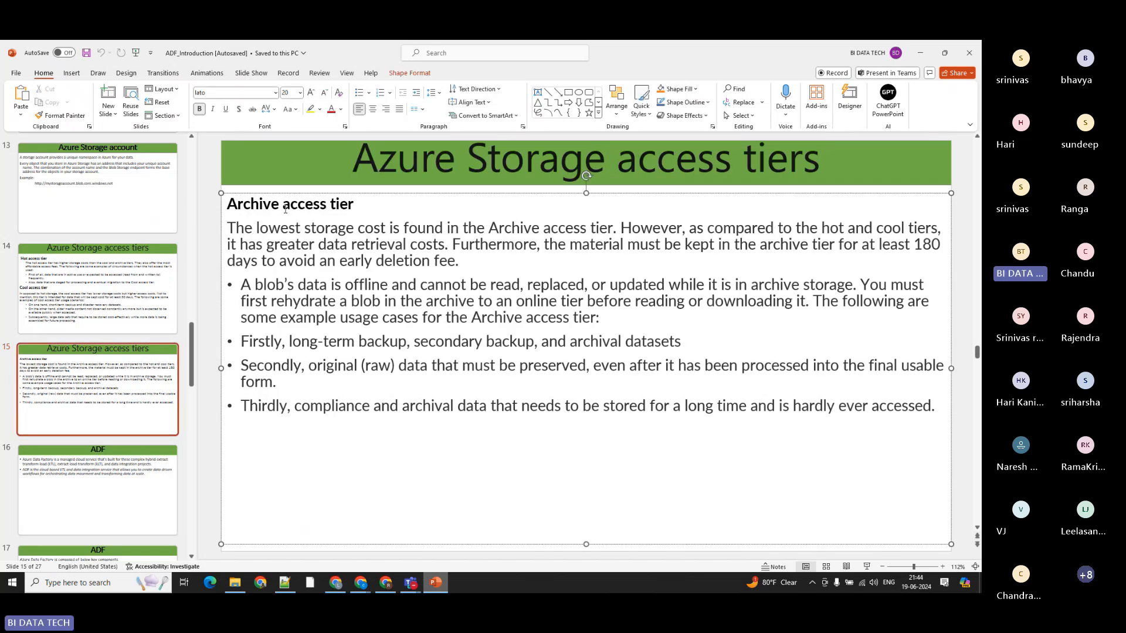
pyautogui.click(290, 463)
pyautogui.click(166, 284)
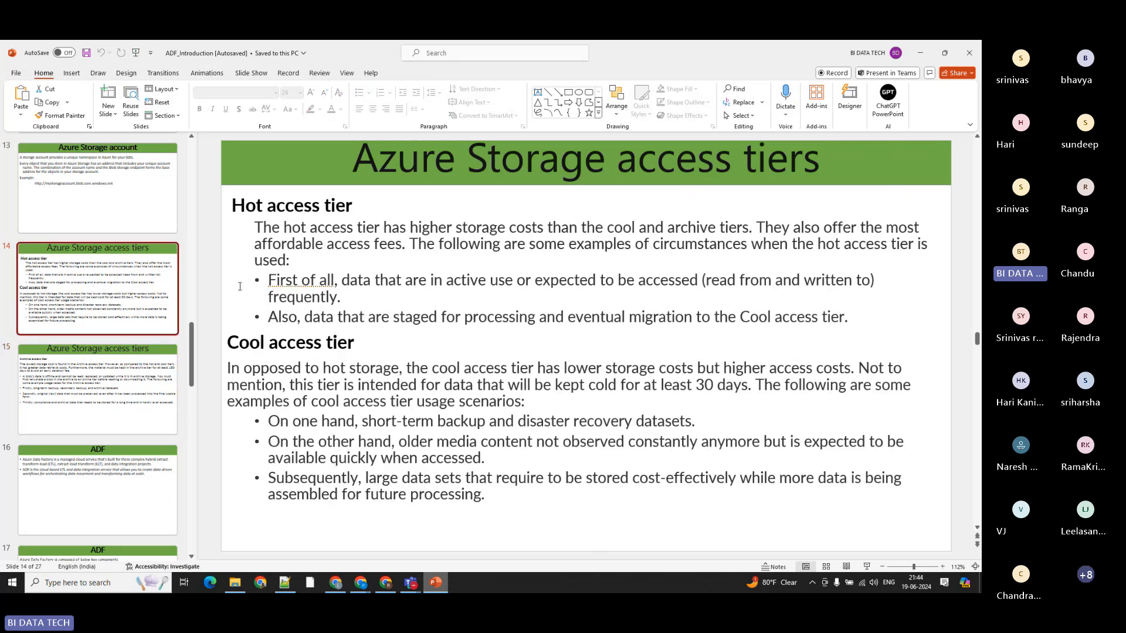
pyautogui.press('Down')
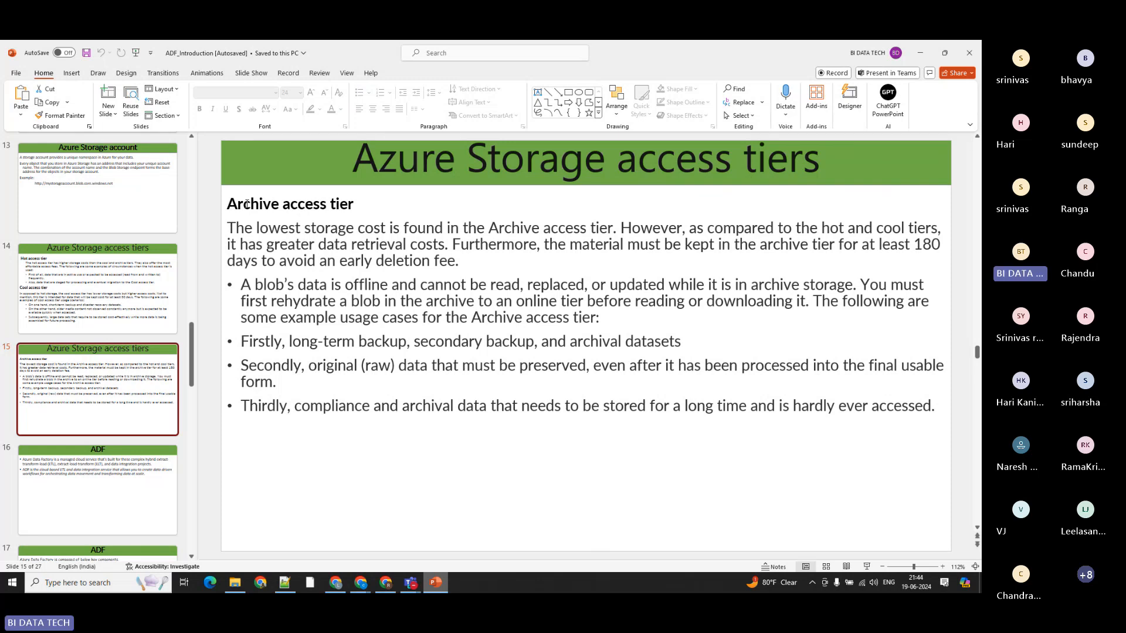
# Step: Highlight the phrase "lowest storage cost" in the archive access tier description, then clear the selection
pyautogui.moveTo(264, 229); pyautogui.dragTo(376, 230)
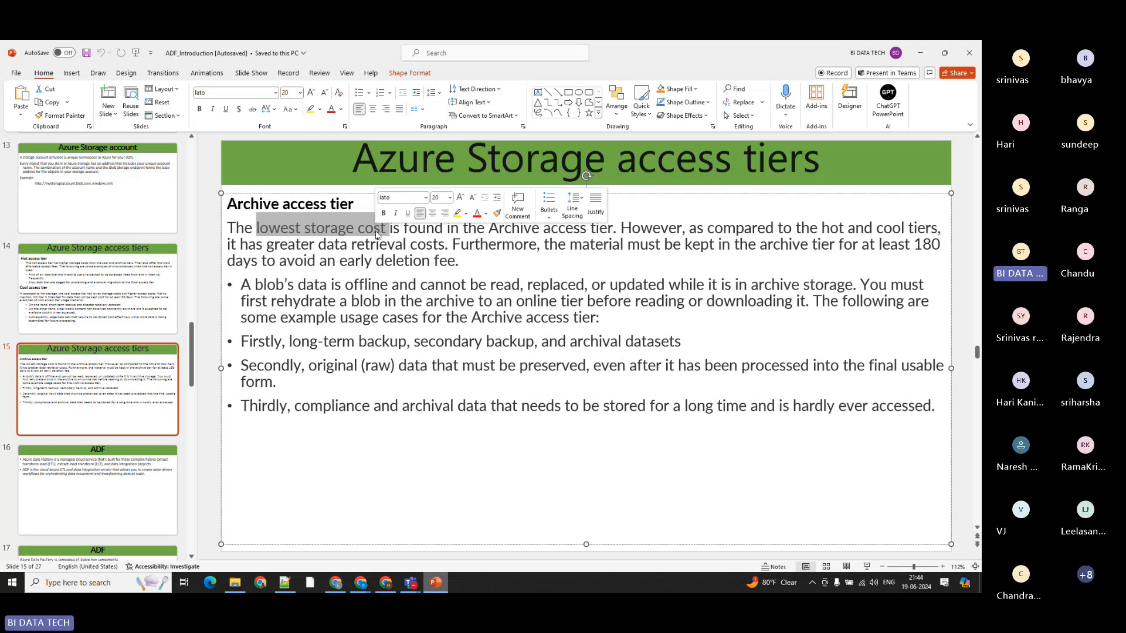
pyautogui.click(409, 285)
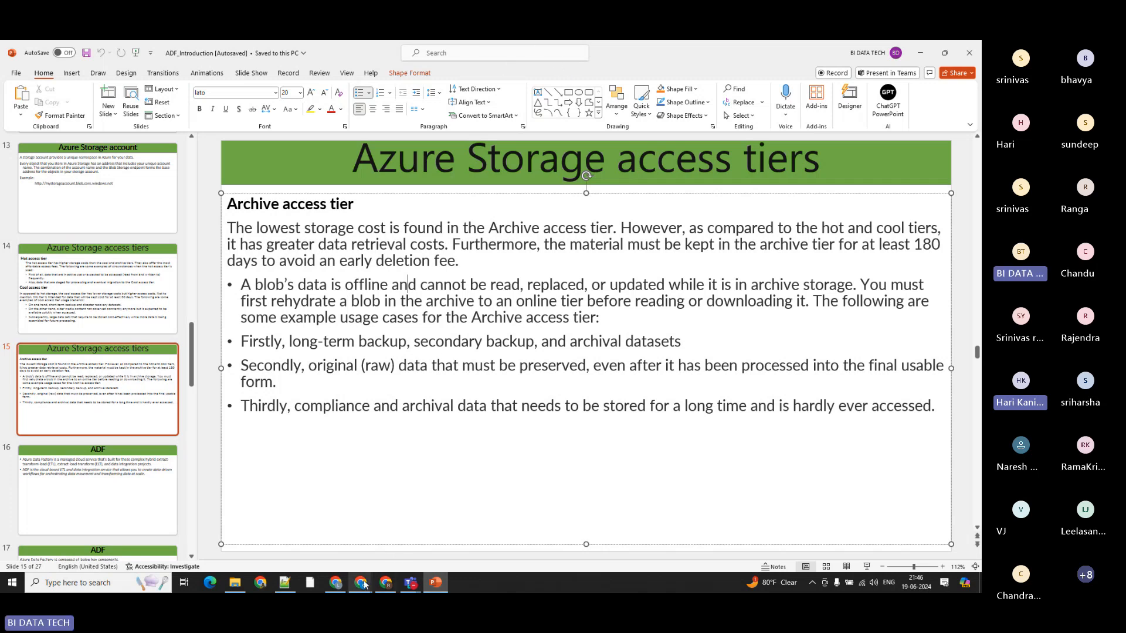
# Step: Check the participants in the Teams meeting window and return to the PowerPoint presentation
pyautogui.click(385, 583)
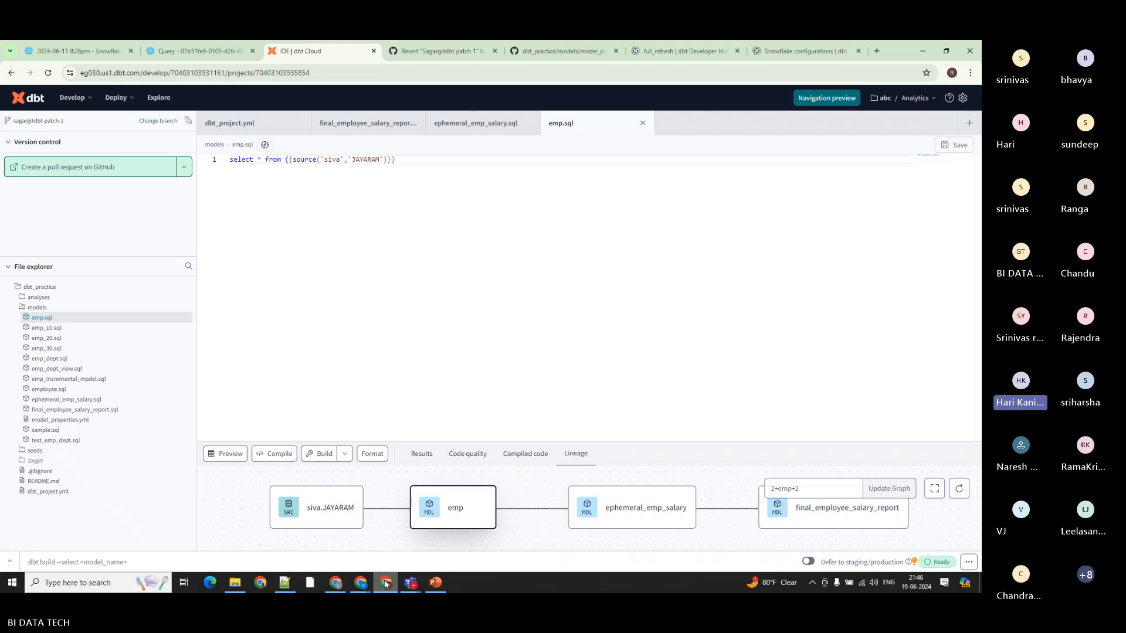
pyautogui.click(385, 582)
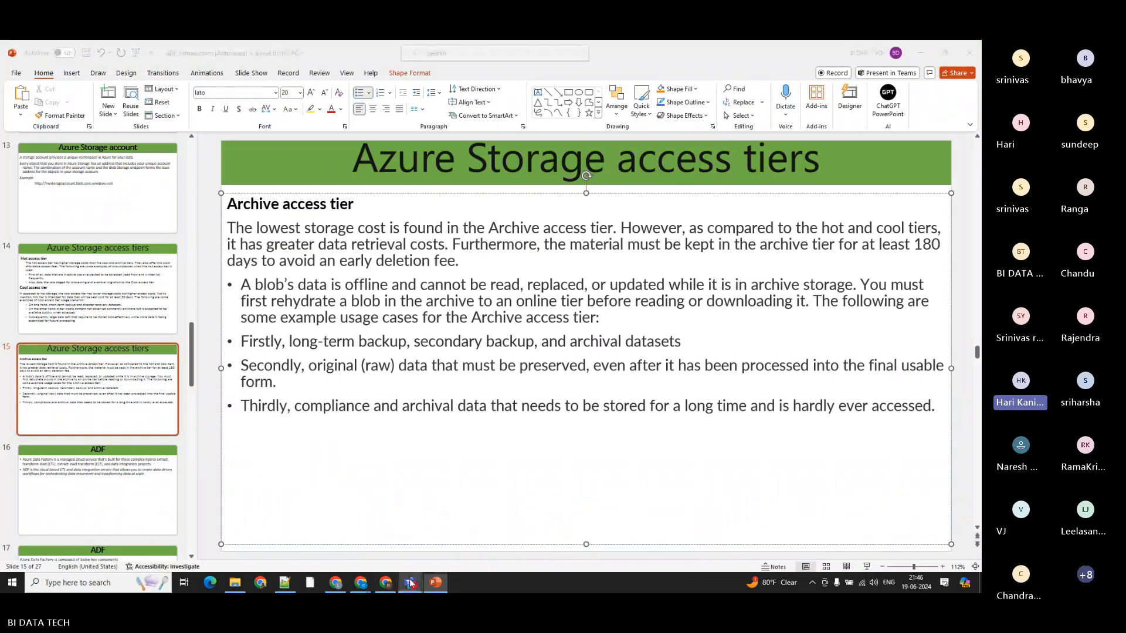
pyautogui.moveTo(410, 582)
pyautogui.click(324, 543)
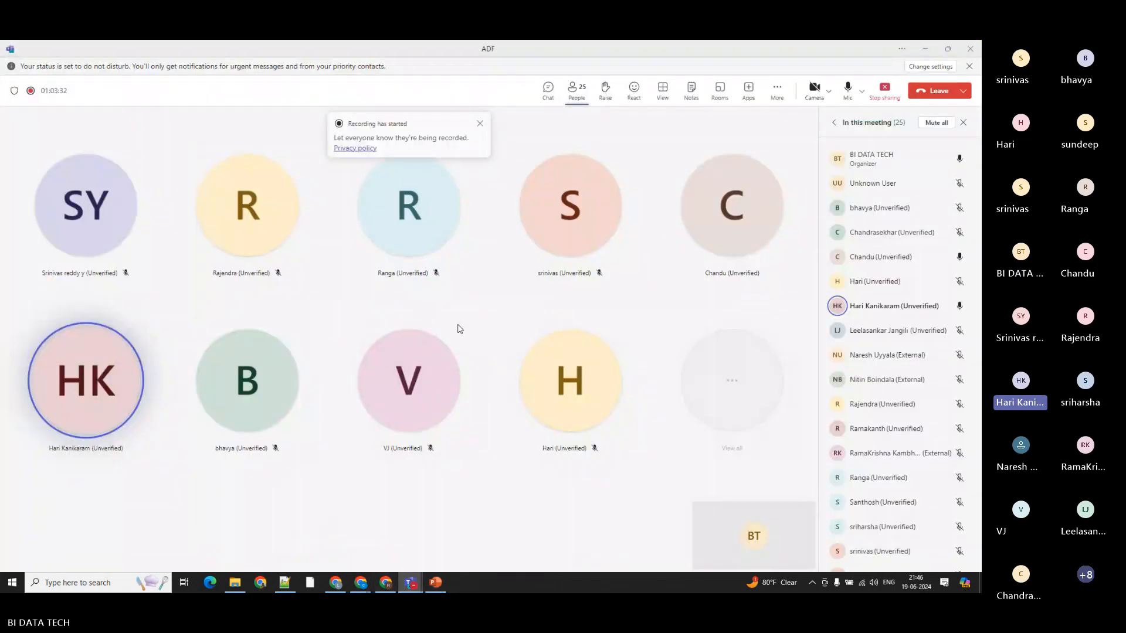
pyautogui.moveTo(591, 244)
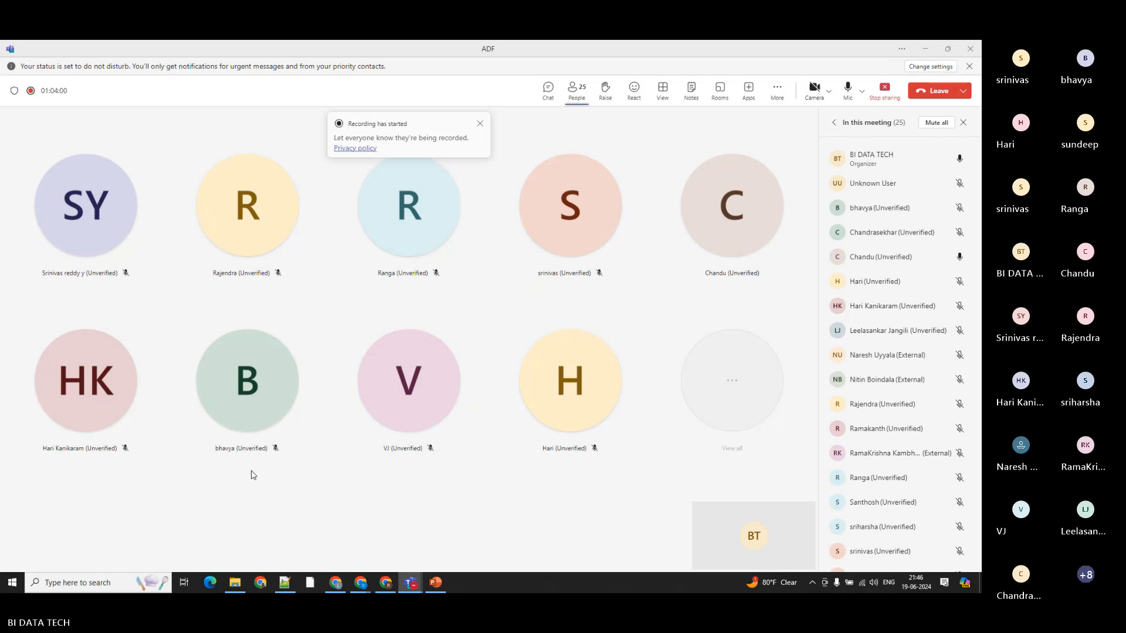
pyautogui.click(927, 49)
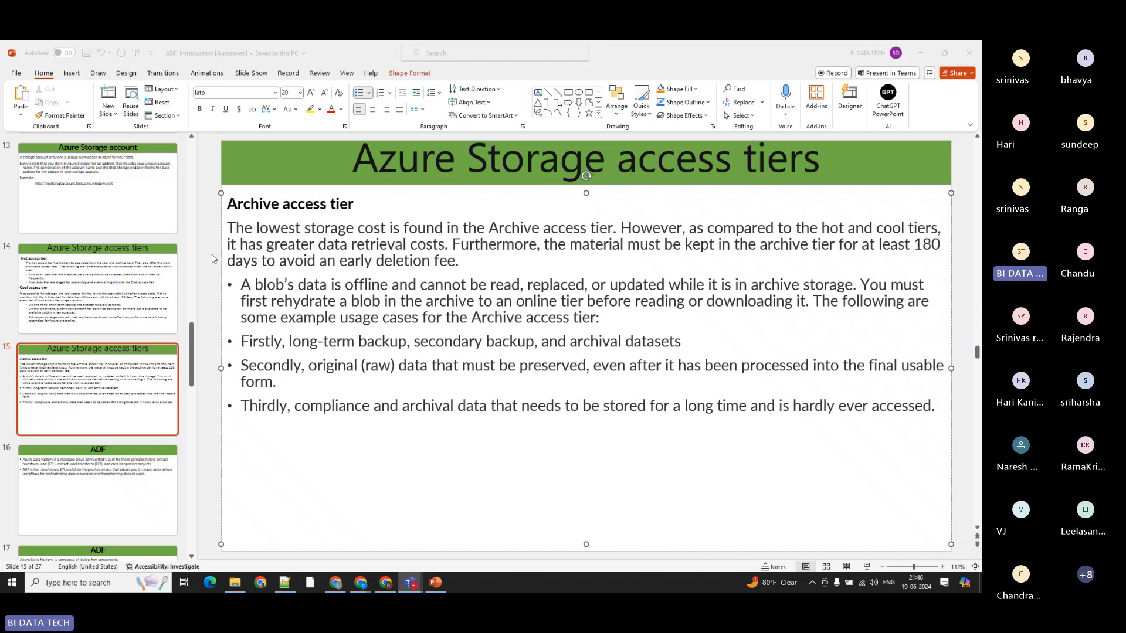
# Step: Go to the hot and cool access tiers slide and highlight the hot tier's storage cost comparison and "affordable access fees"
pyautogui.click(95, 287)
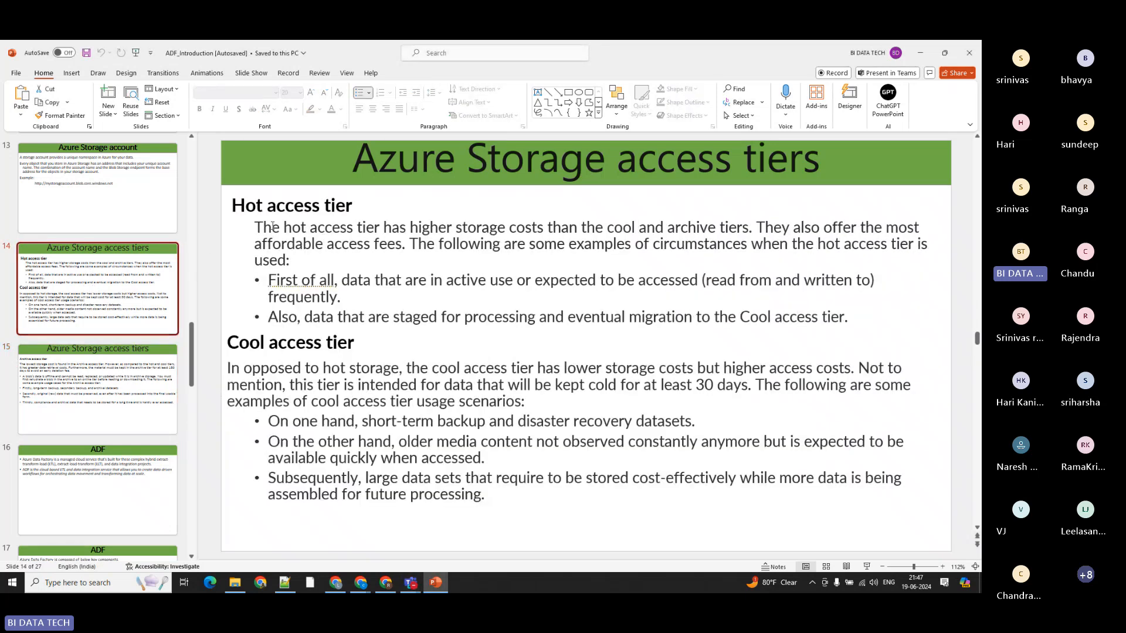
pyautogui.moveTo(273, 227); pyautogui.dragTo(707, 223)
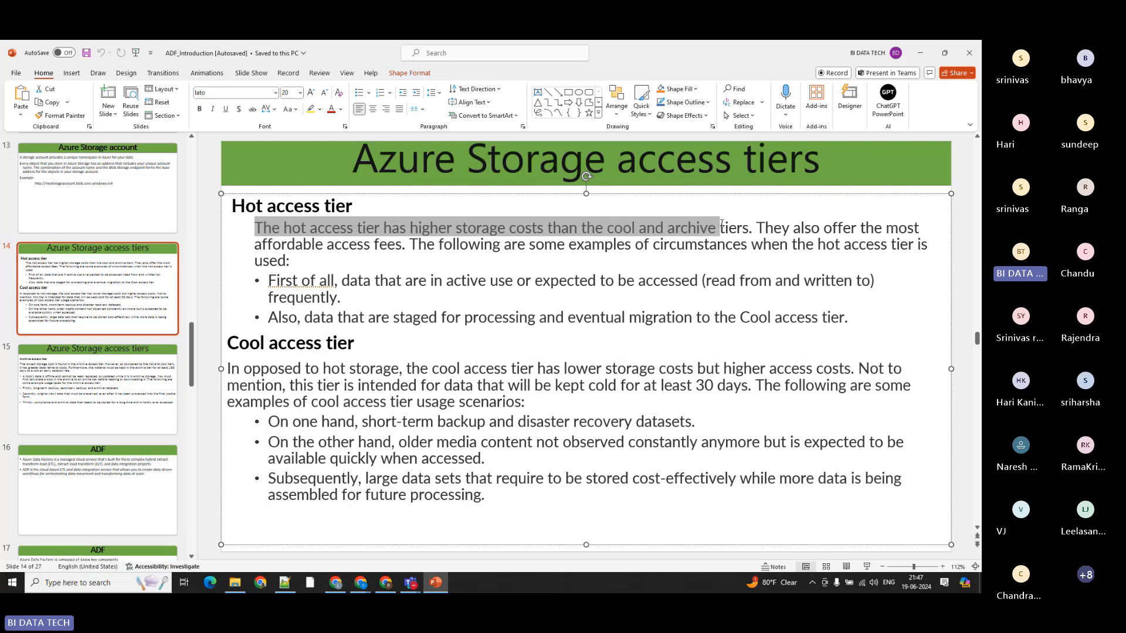
pyautogui.click(788, 227)
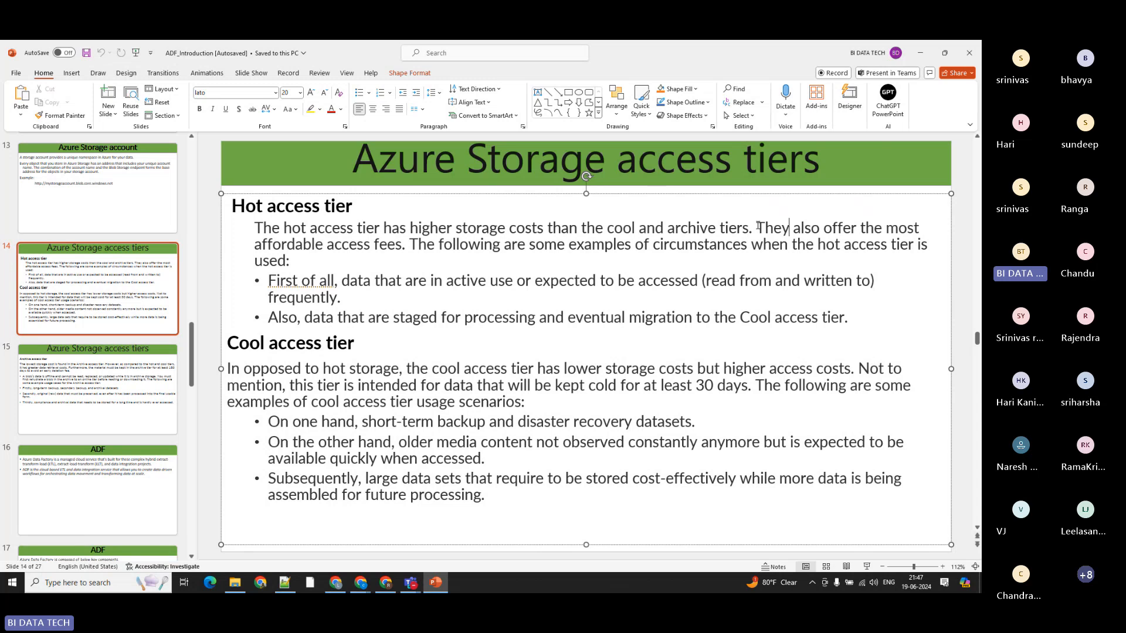
pyautogui.moveTo(273, 245); pyautogui.dragTo(399, 245)
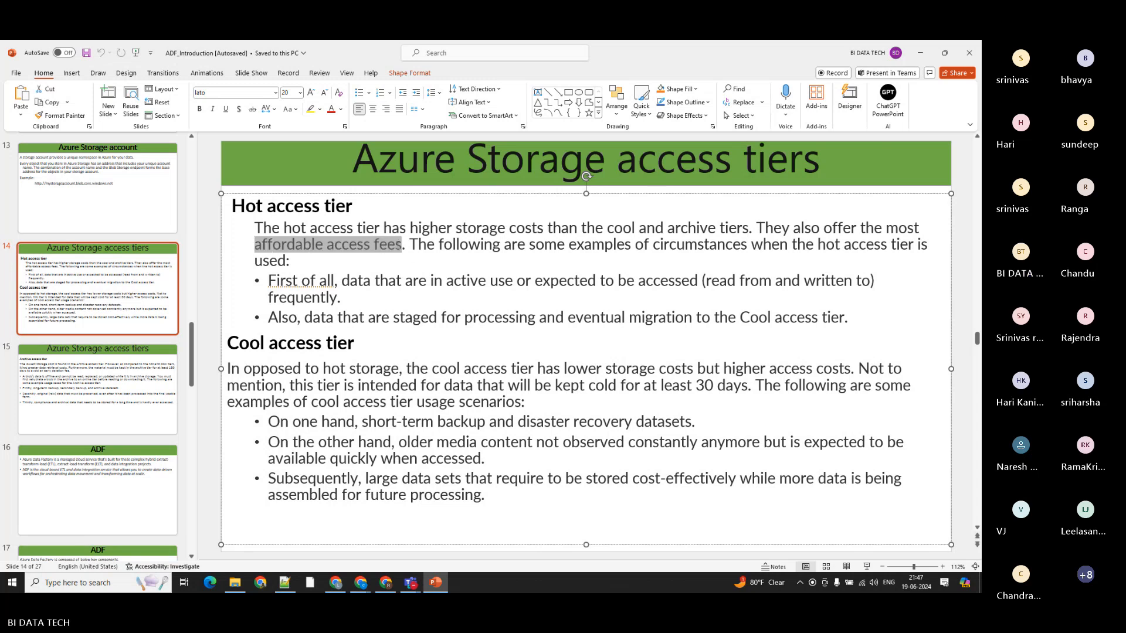
pyautogui.click(521, 294)
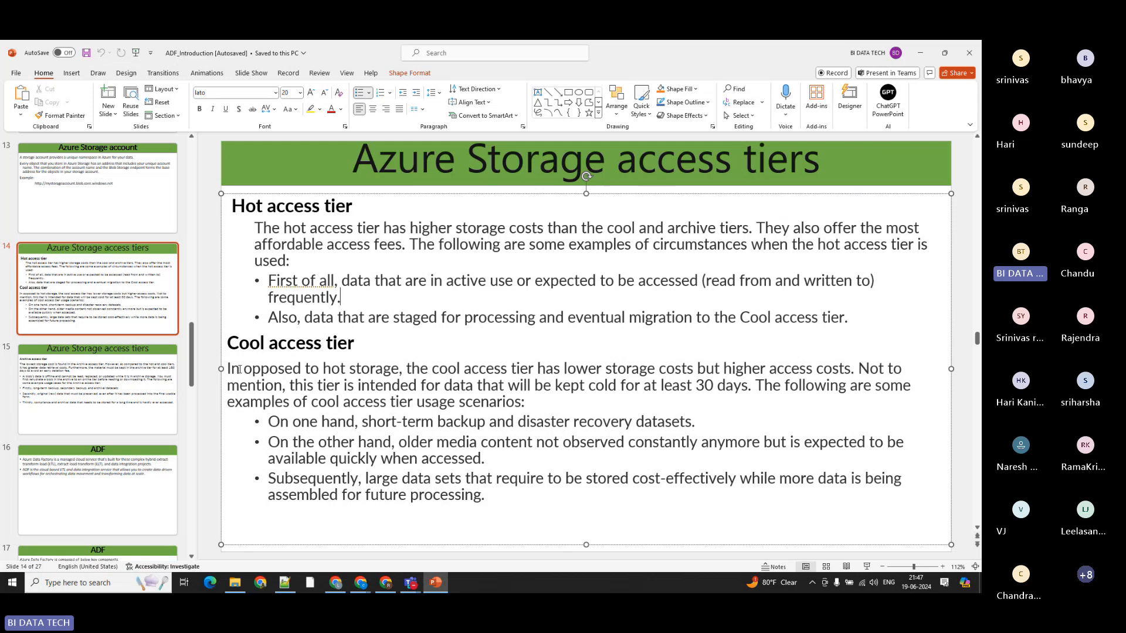
# Step: Highlight the cool tier's cost comparison and its "short-term backup" use case, and return to the archive access tier slide
pyautogui.moveTo(239, 369); pyautogui.dragTo(372, 370)
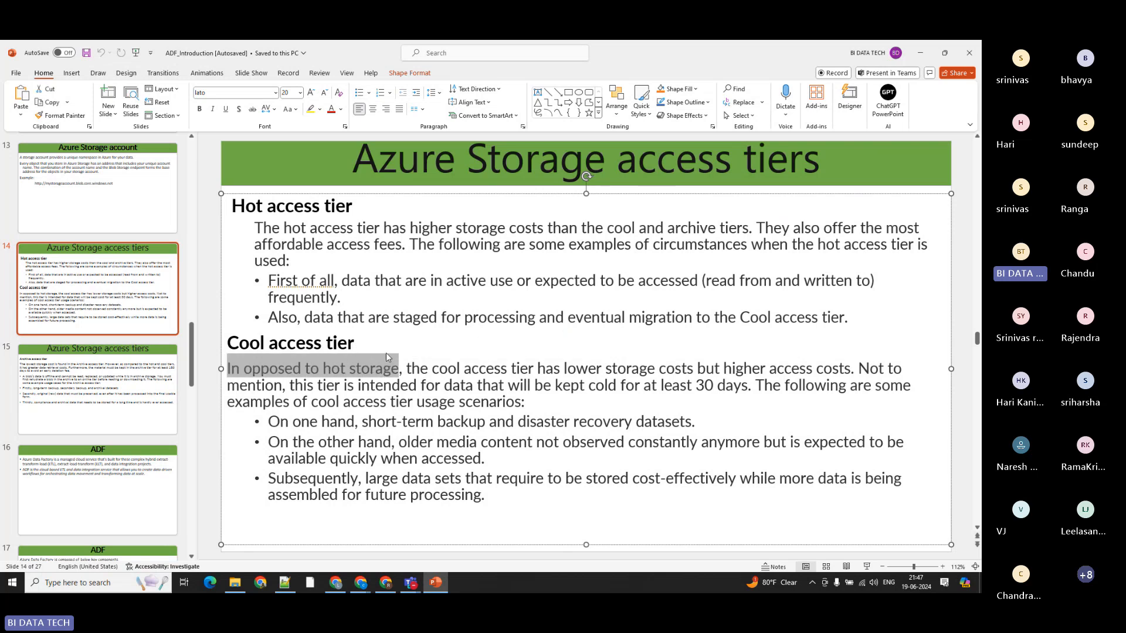
pyautogui.click(435, 368)
pyautogui.moveTo(415, 368); pyautogui.dragTo(849, 369)
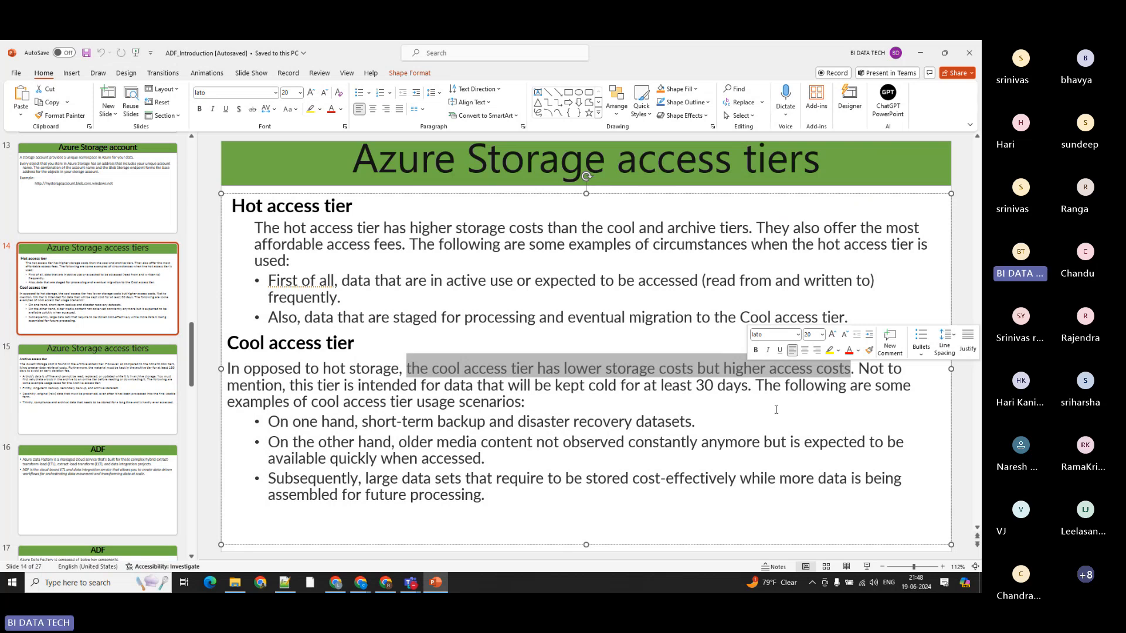
pyautogui.click(272, 401)
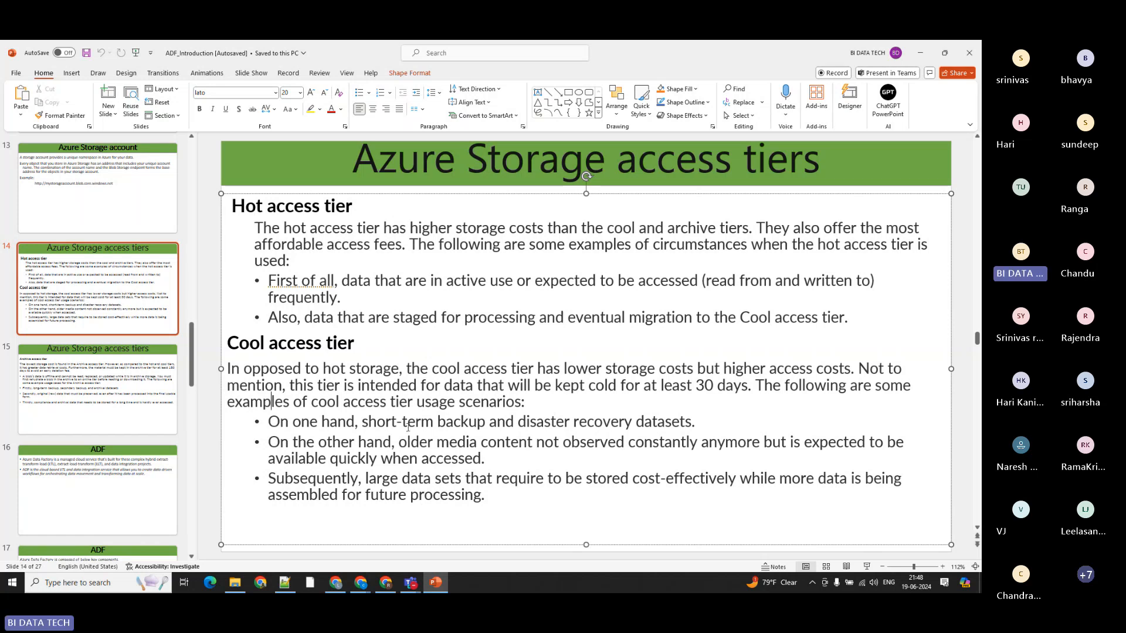
pyautogui.moveTo(363, 422); pyautogui.dragTo(482, 423)
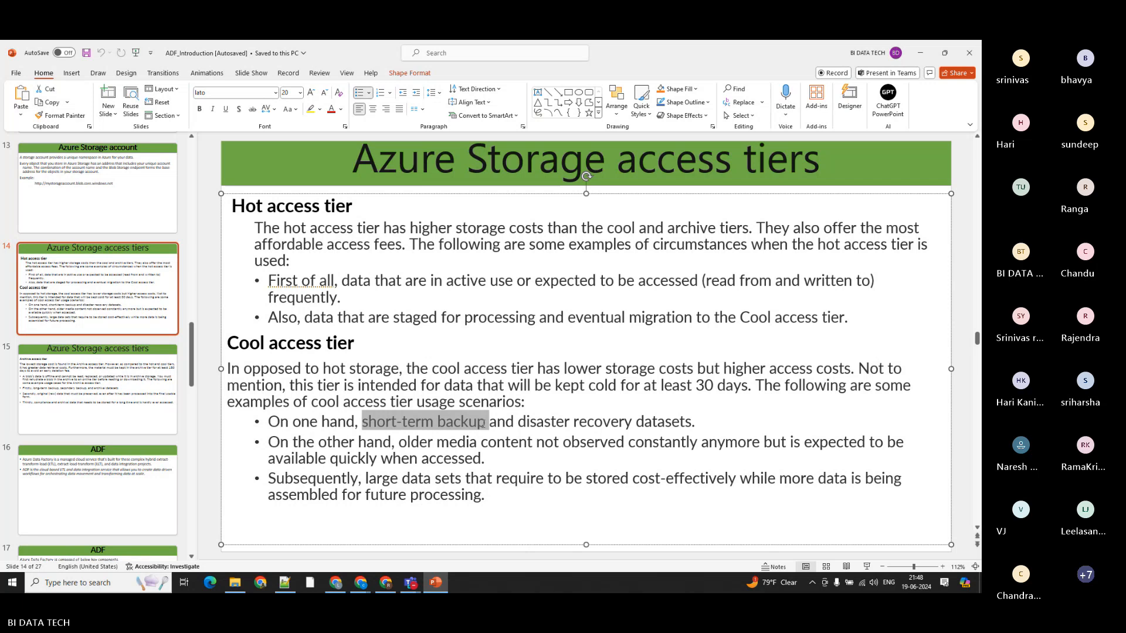
pyautogui.click(97, 388)
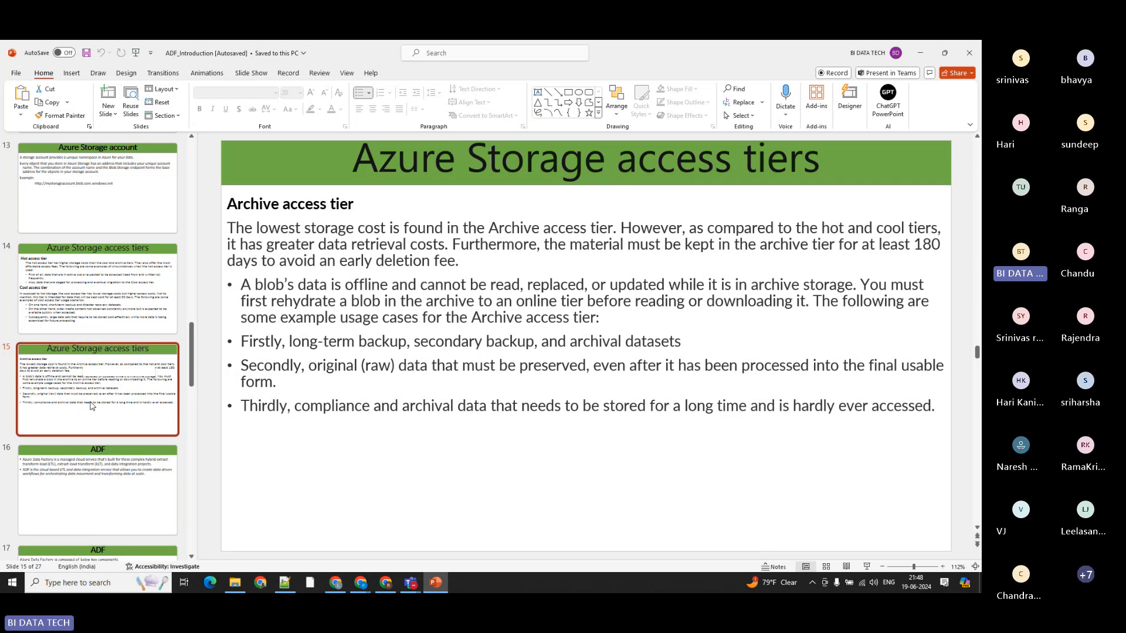
pyautogui.click(467, 382)
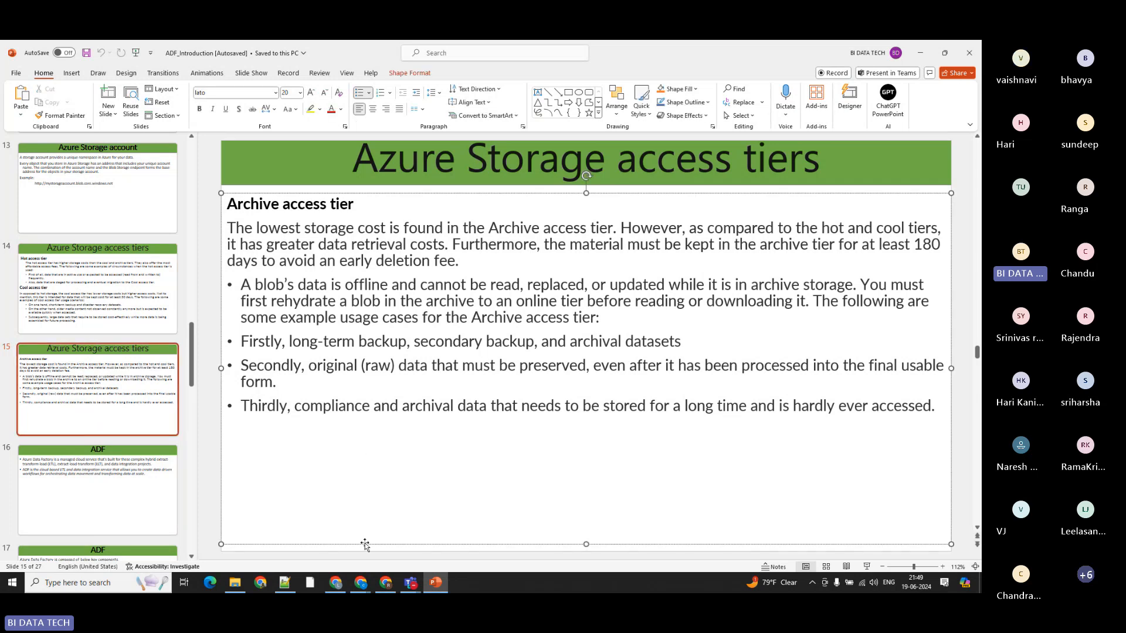
# Step: Switch to the Azure portal and go back to the rg_b21 resource group, discarding the unsaved configuration edits
pyautogui.moveTo(357, 579)
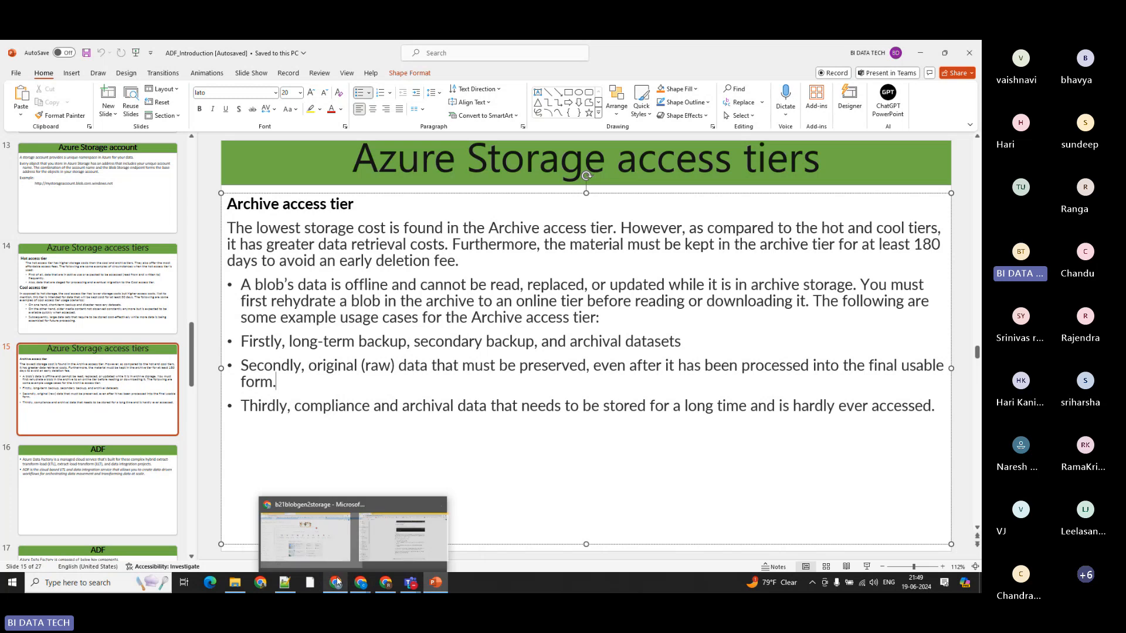
pyautogui.click(335, 582)
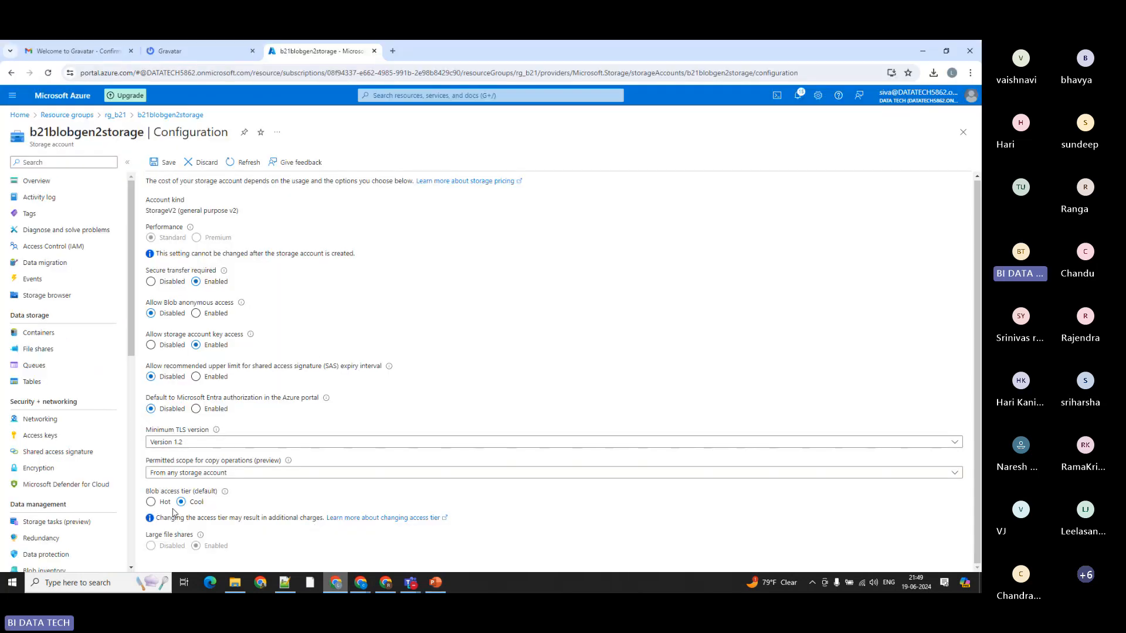
pyautogui.click(183, 114)
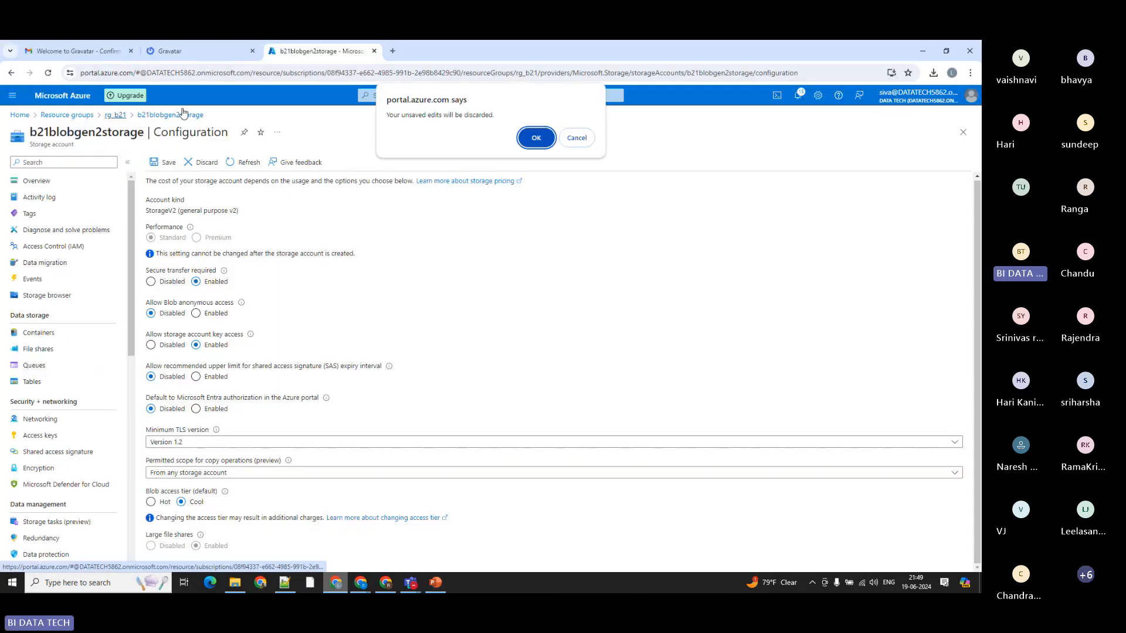
pyautogui.click(536, 137)
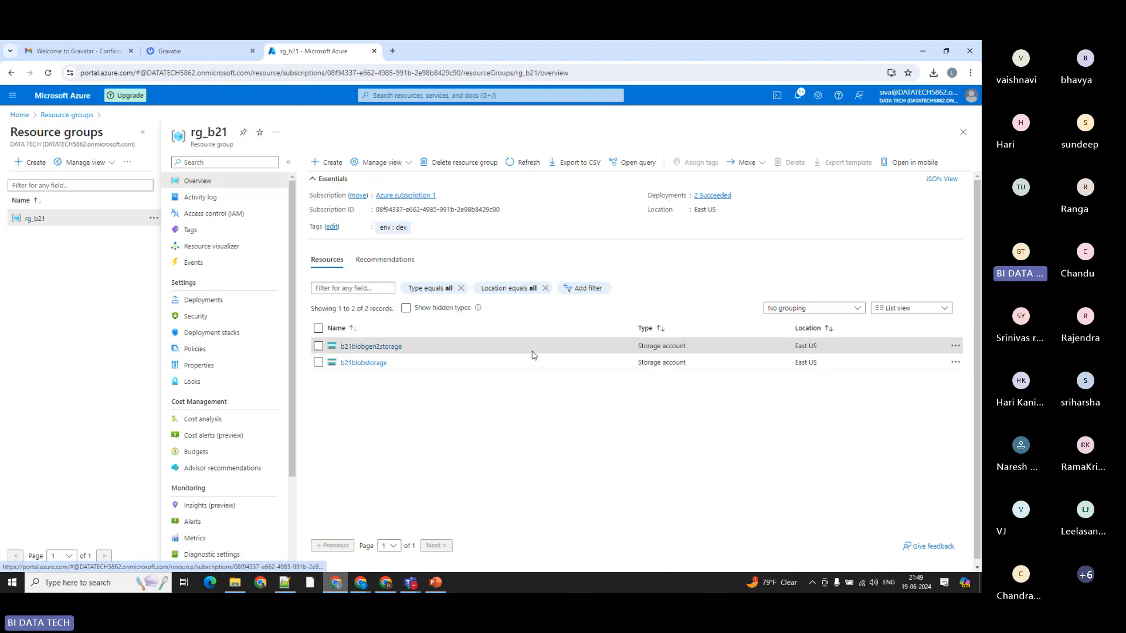
# Step: Open container1 in b21blobgen2storage and browse to the movies/tollywood/action folder
pyautogui.click(369, 347)
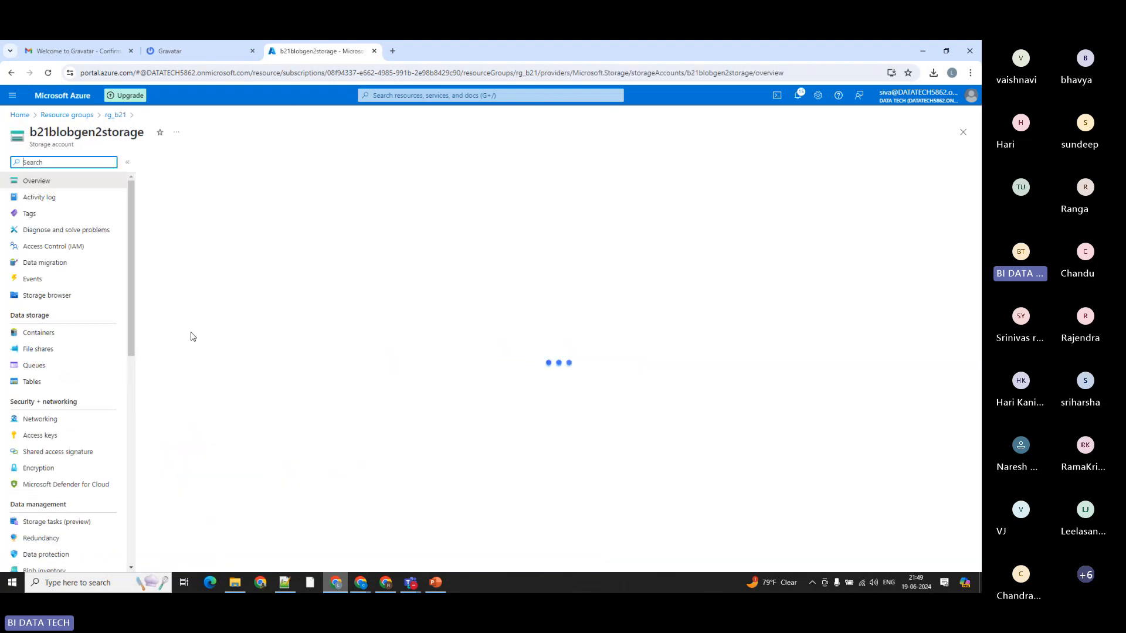
pyautogui.click(36, 333)
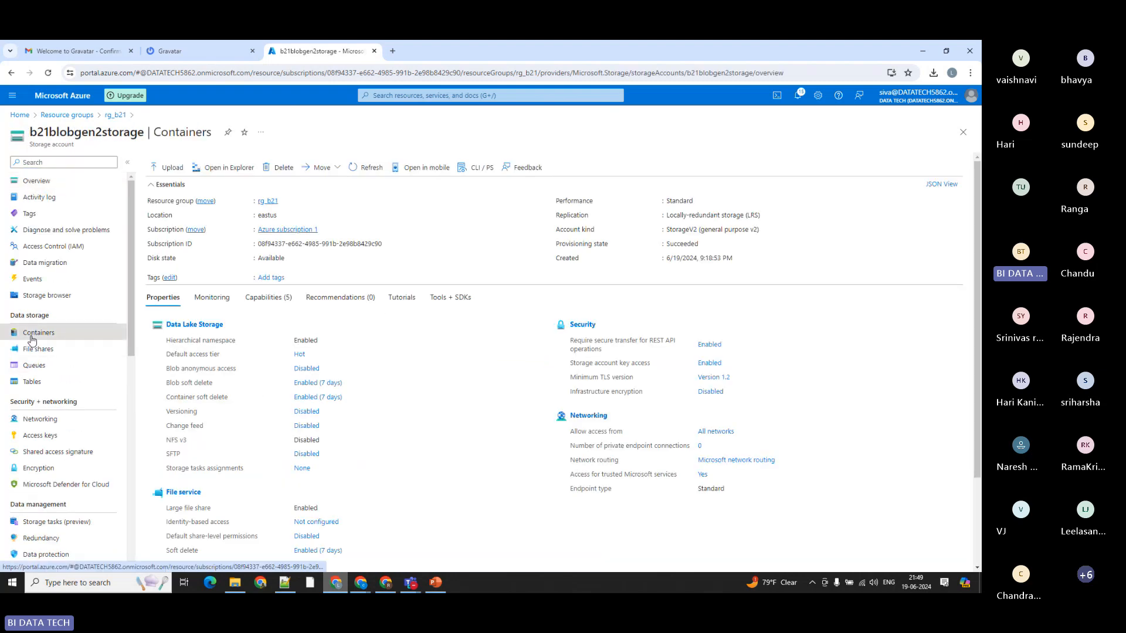
pyautogui.click(178, 247)
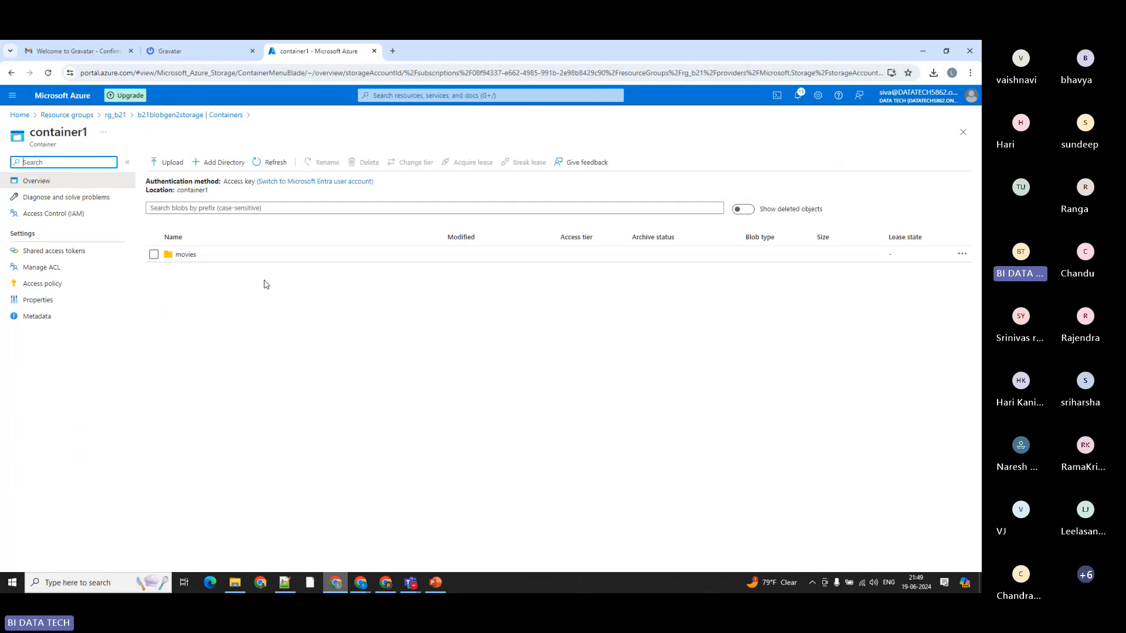
pyautogui.click(189, 256)
pyautogui.click(182, 270)
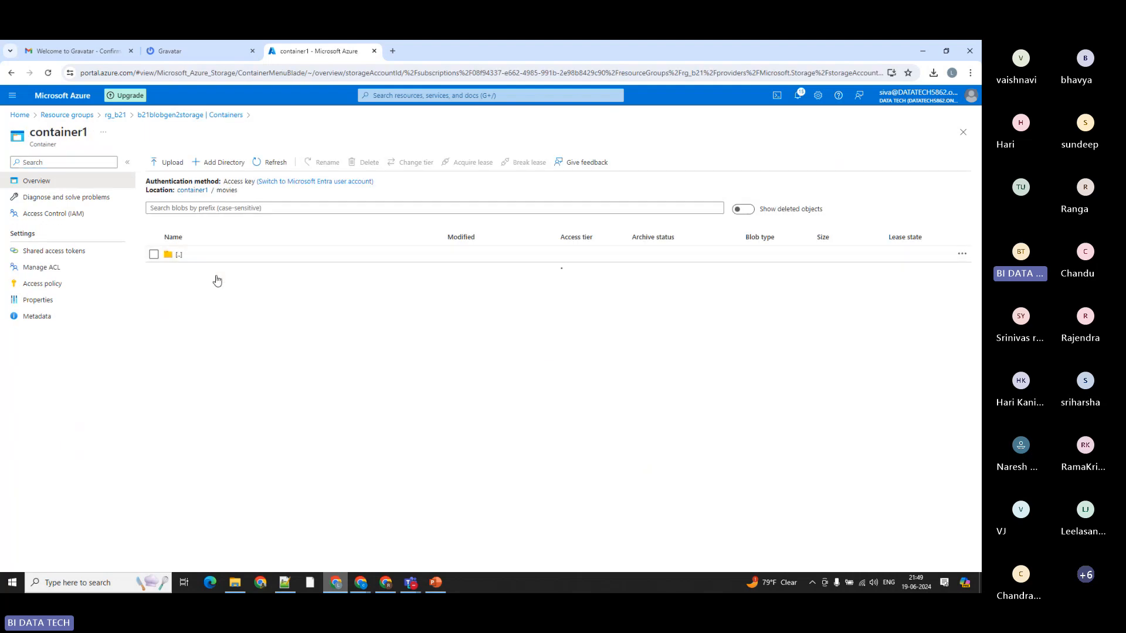
pyautogui.click(189, 271)
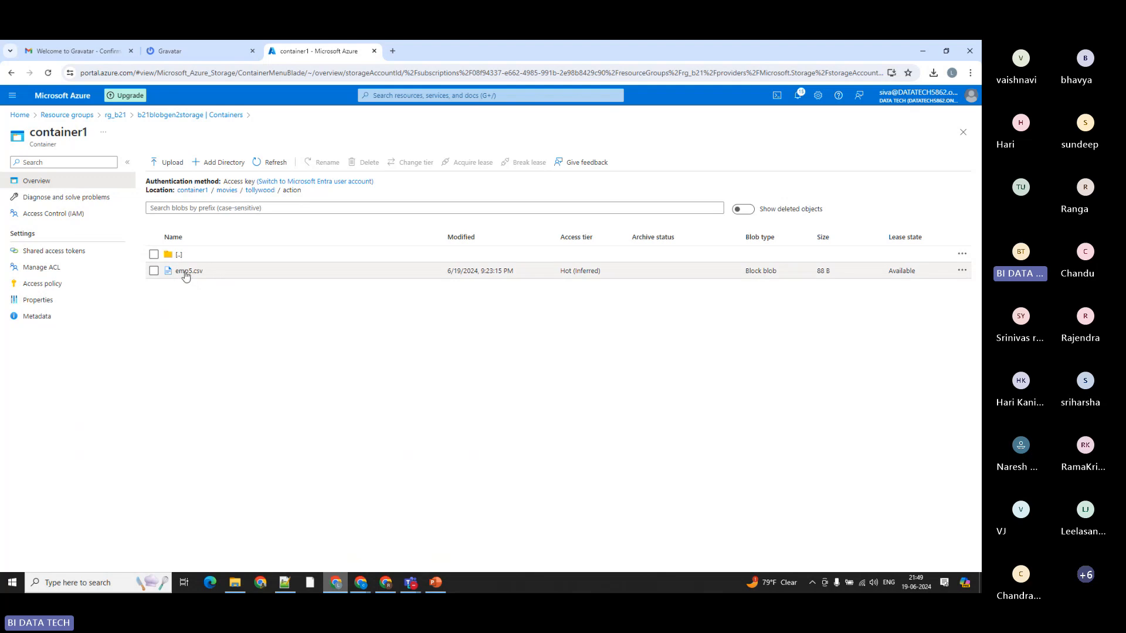
# Step: Highlight the access tier of emp5.csv, then change it to Cool and save
pyautogui.moveTo(561, 272); pyautogui.dragTo(605, 272)
pyautogui.click(962, 271)
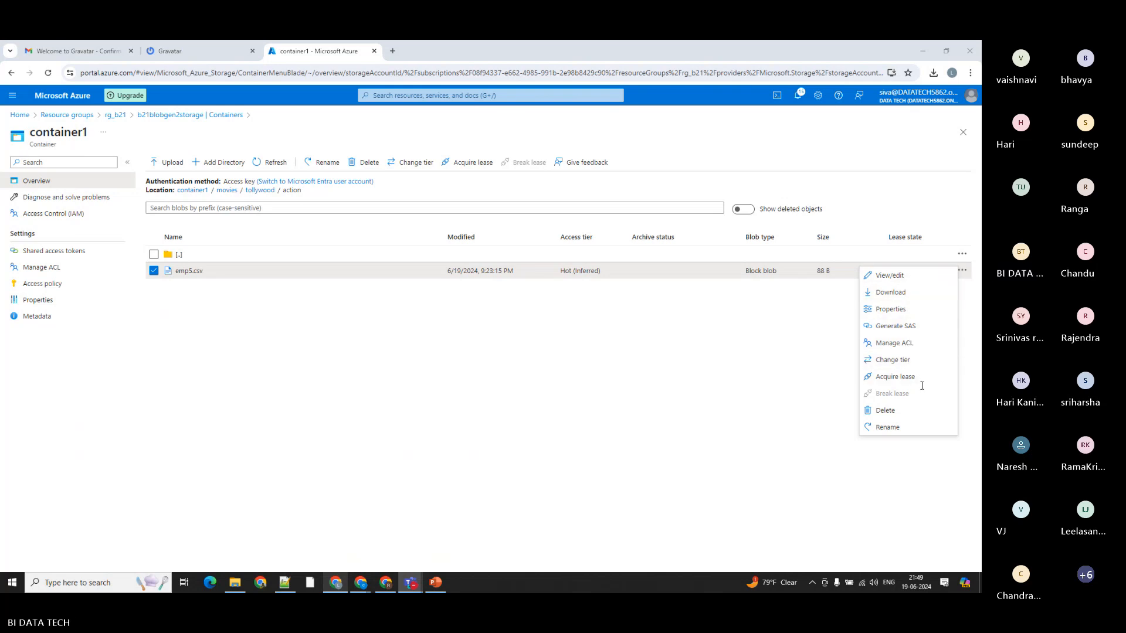
pyautogui.click(902, 360)
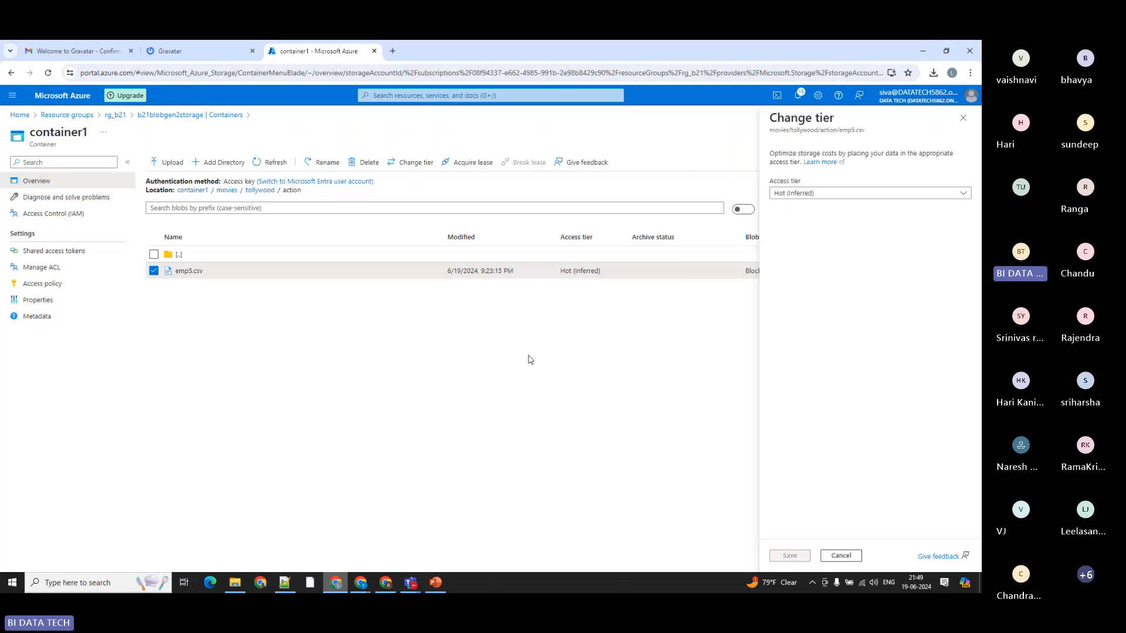
pyautogui.click(785, 195)
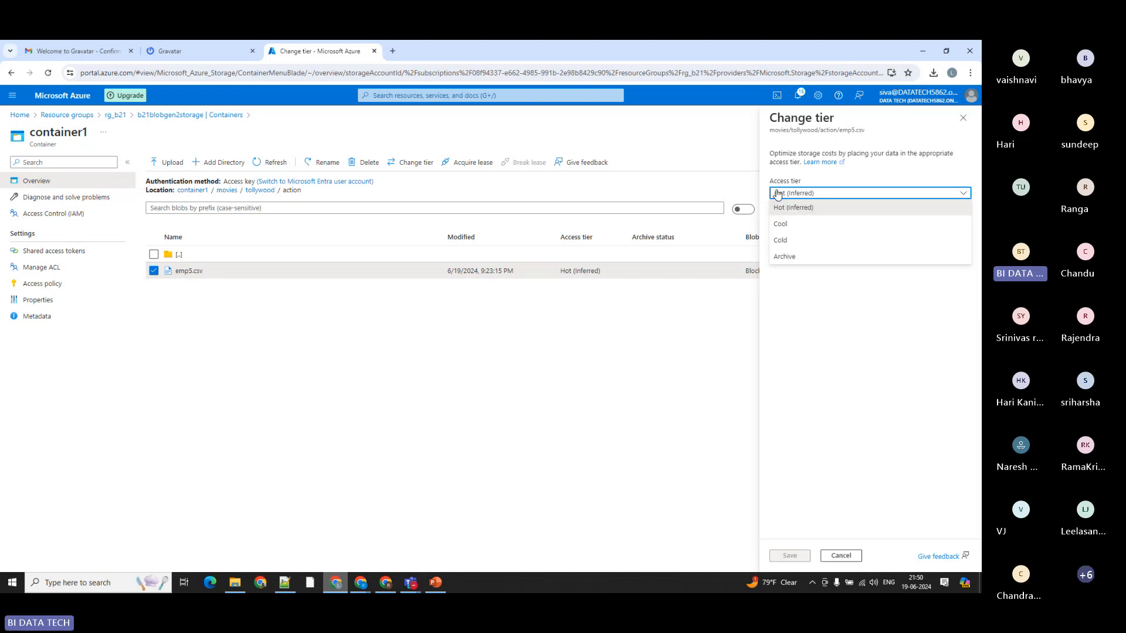
pyautogui.click(785, 229)
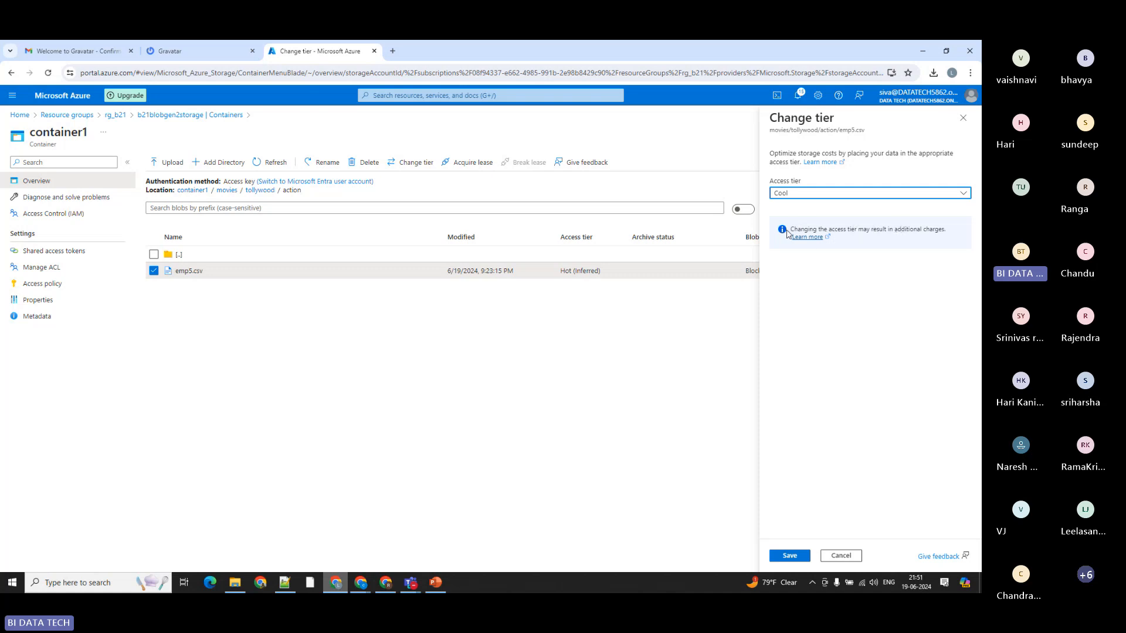
pyautogui.click(790, 555)
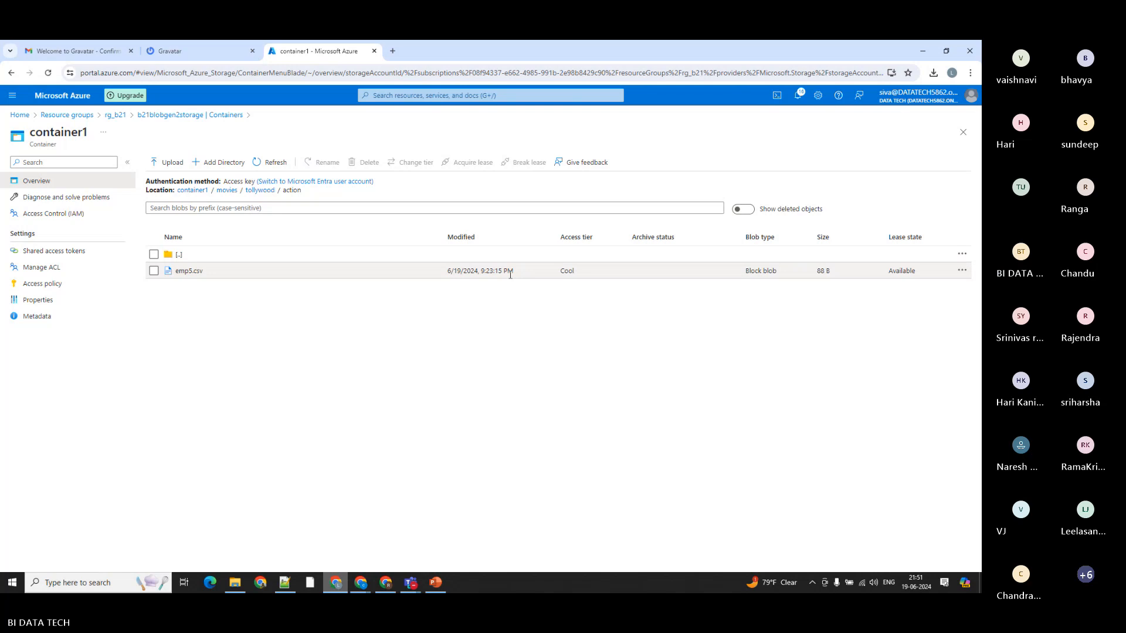
# Step: Examine the rehydration notice for the Archive option in emp5.csv's access tier settings, then discard the unsaved tier change
pyautogui.moveTo(562, 271); pyautogui.dragTo(604, 271)
pyautogui.click(962, 271)
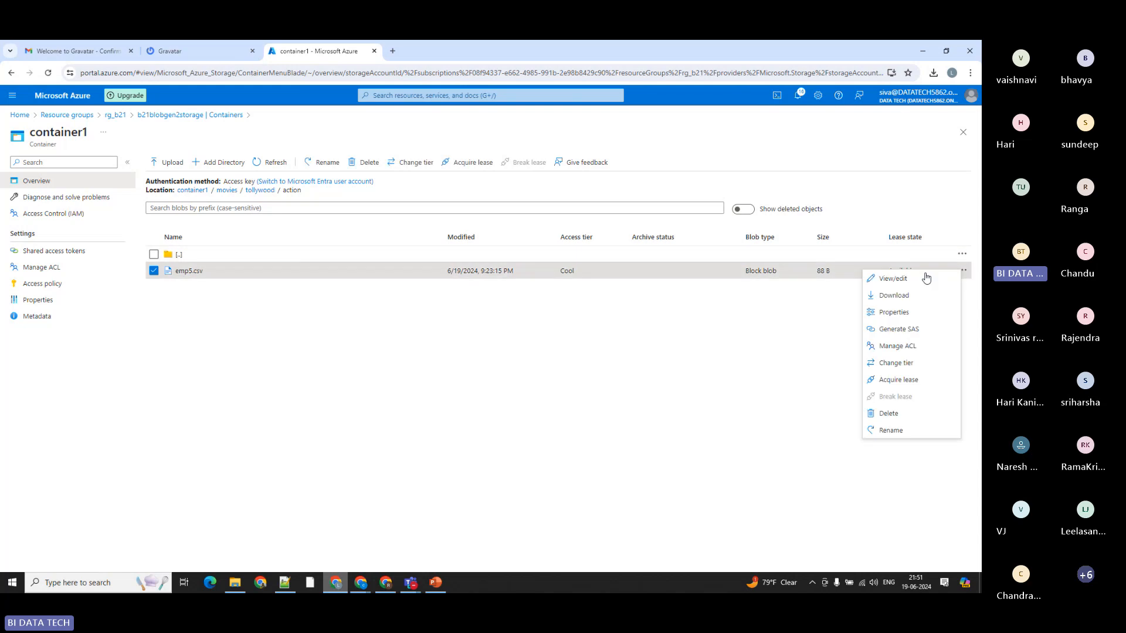
pyautogui.click(897, 362)
pyautogui.click(800, 193)
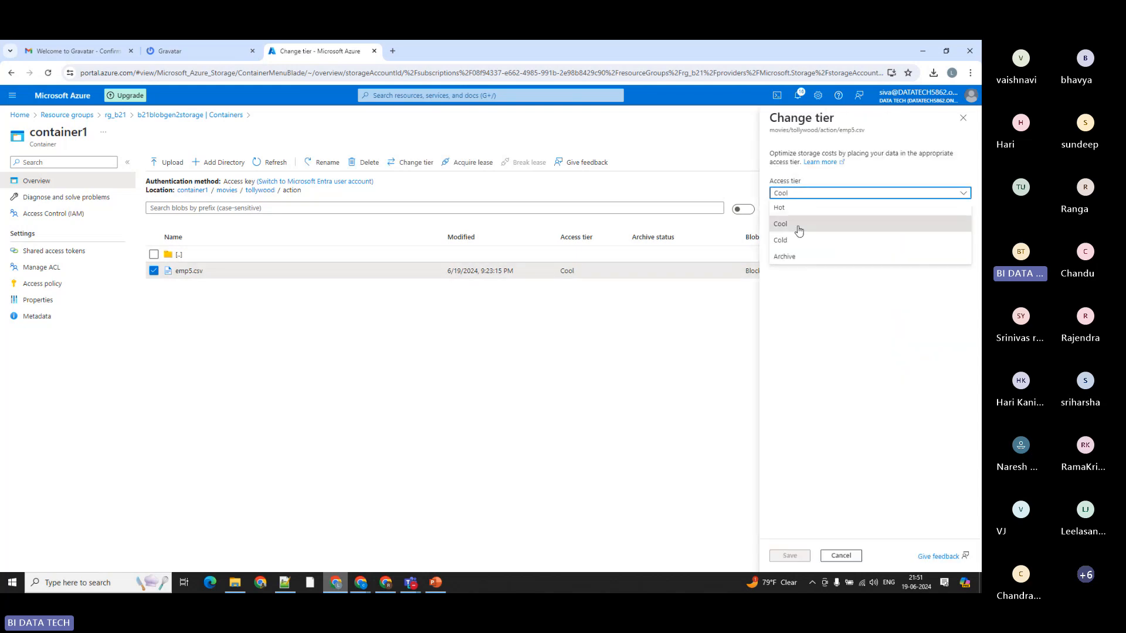
pyautogui.click(784, 257)
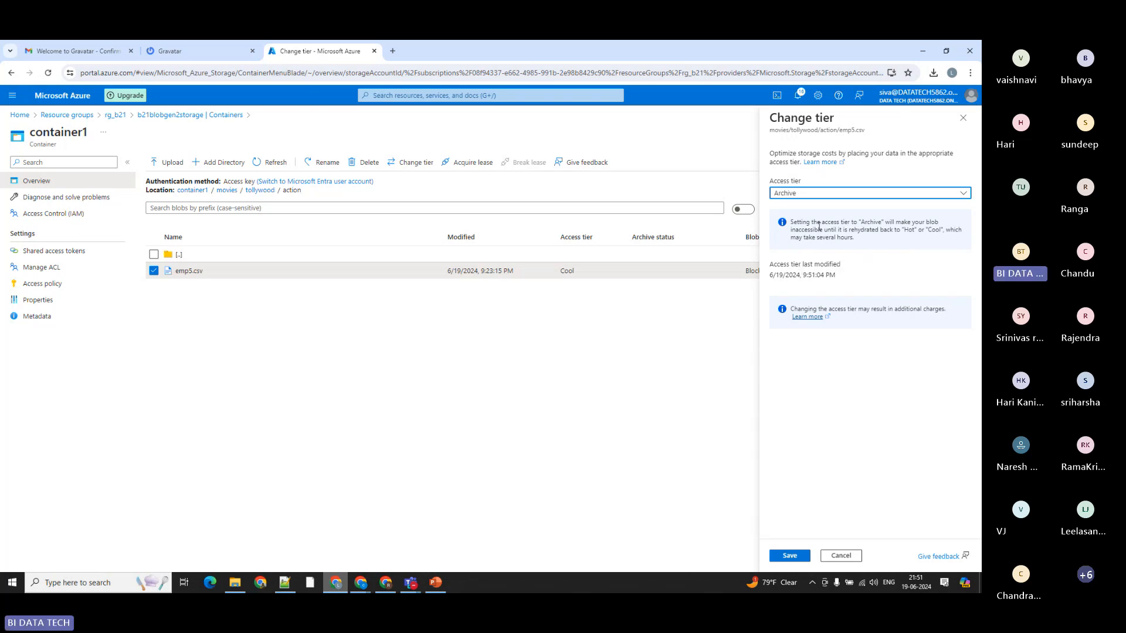
pyautogui.moveTo(796, 221); pyautogui.dragTo(945, 233)
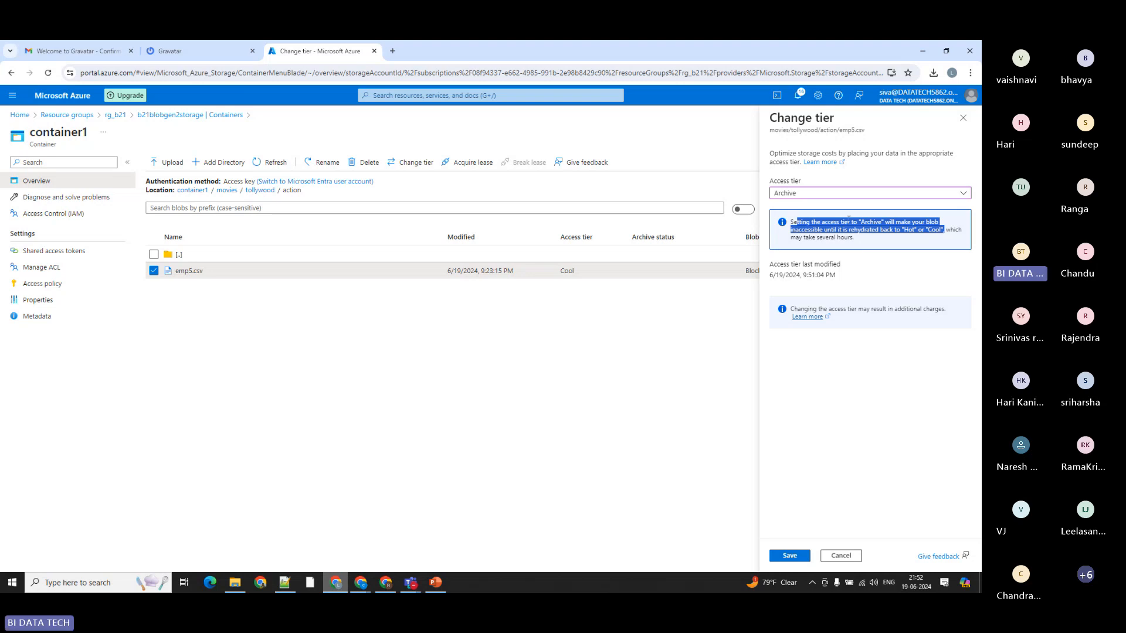
pyautogui.click(861, 242)
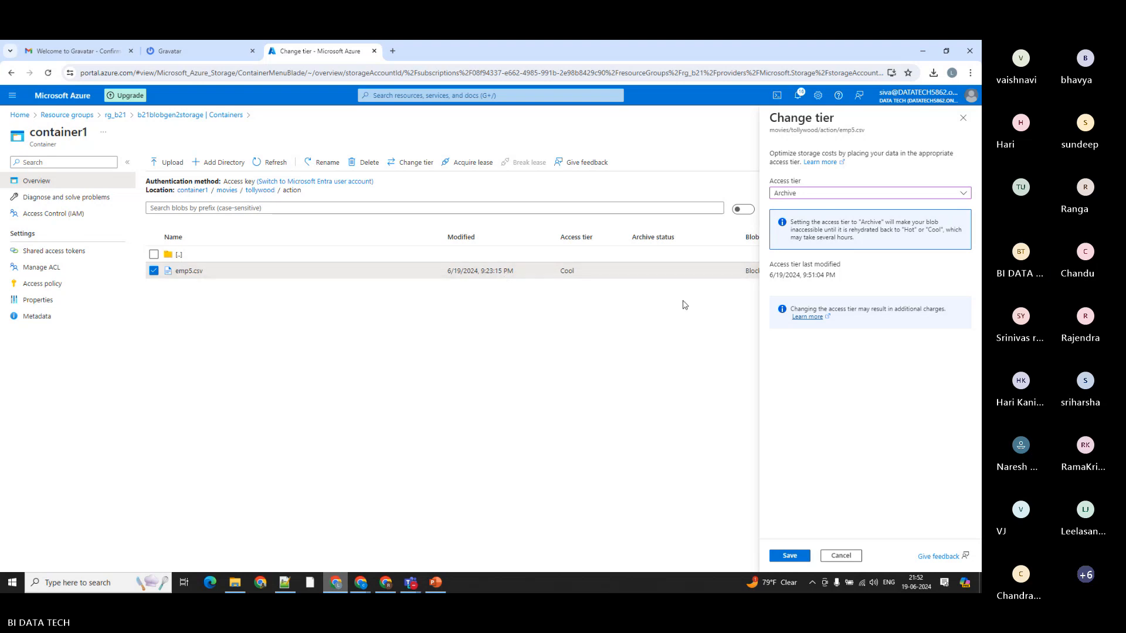
pyautogui.click(841, 555)
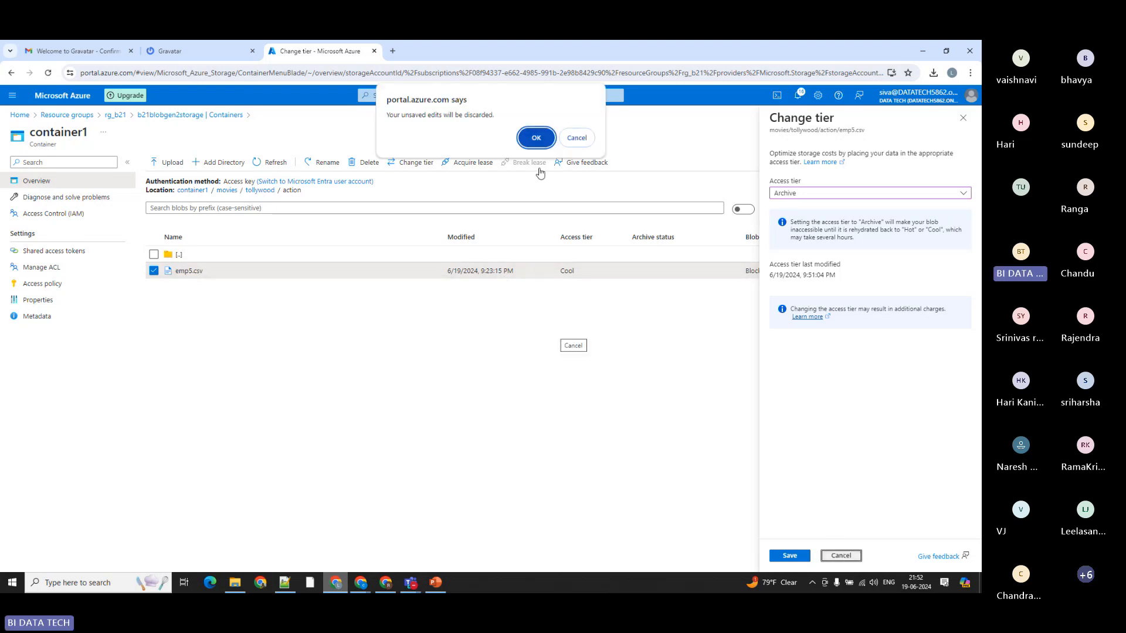
pyautogui.click(536, 137)
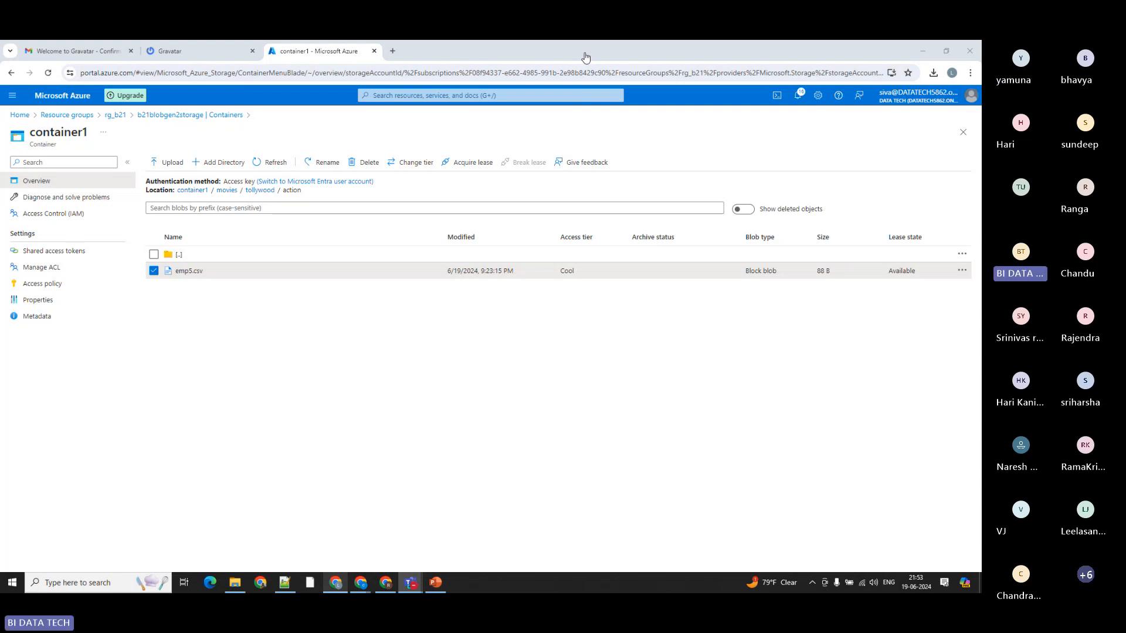
# Step: Go up to the tollywood folder, check which operations are available for the action folder, and reopen that folder
pyautogui.click(260, 190)
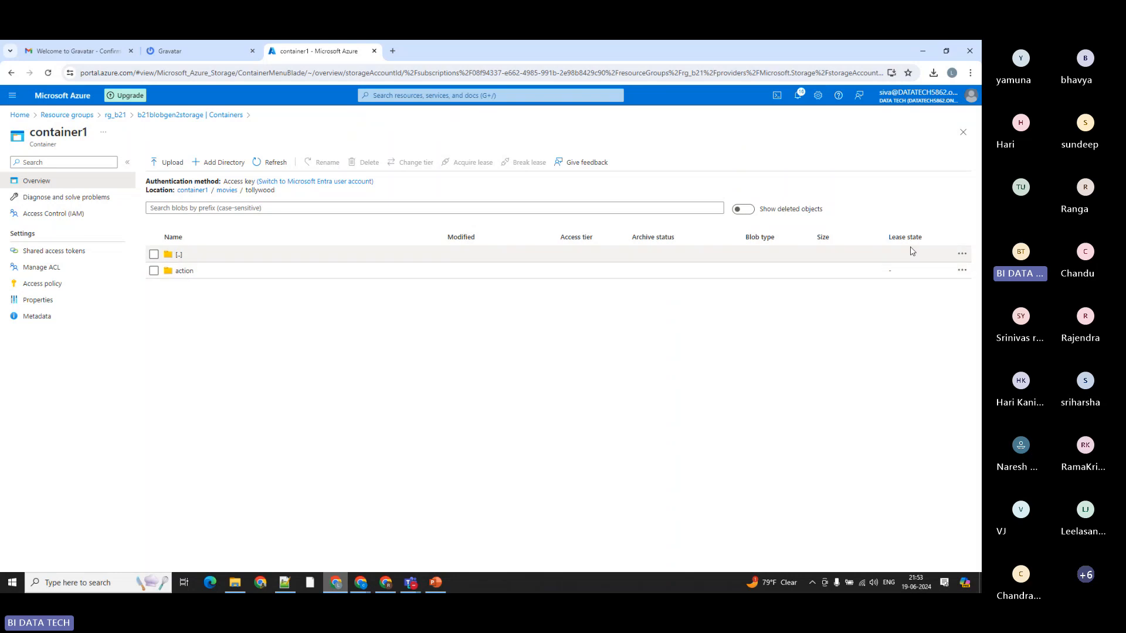
pyautogui.click(962, 270)
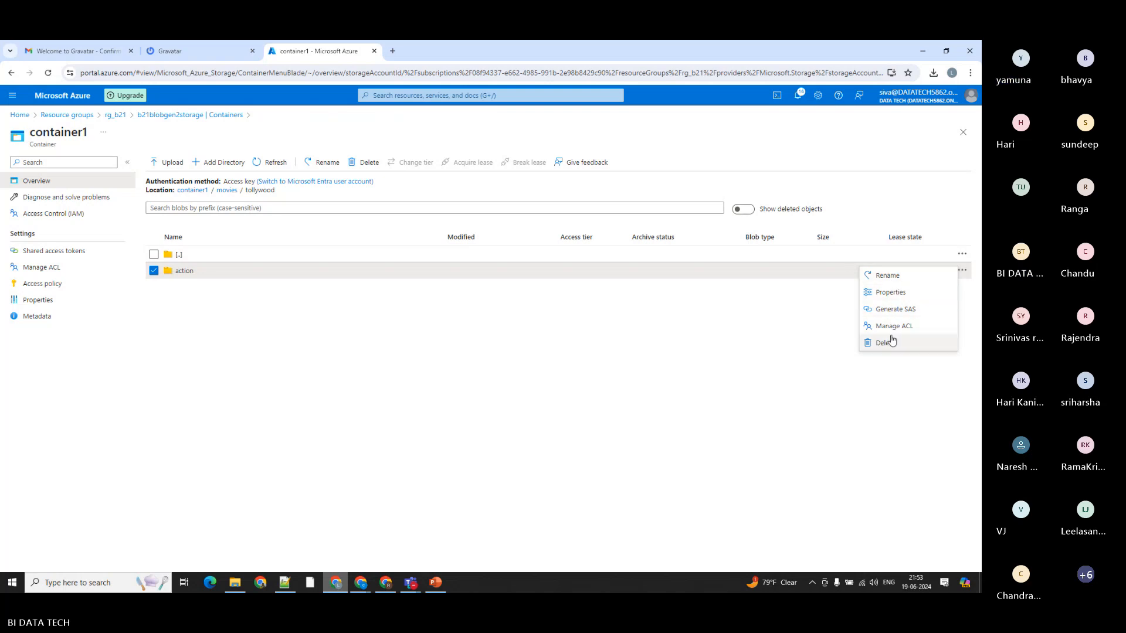
pyautogui.click(267, 286)
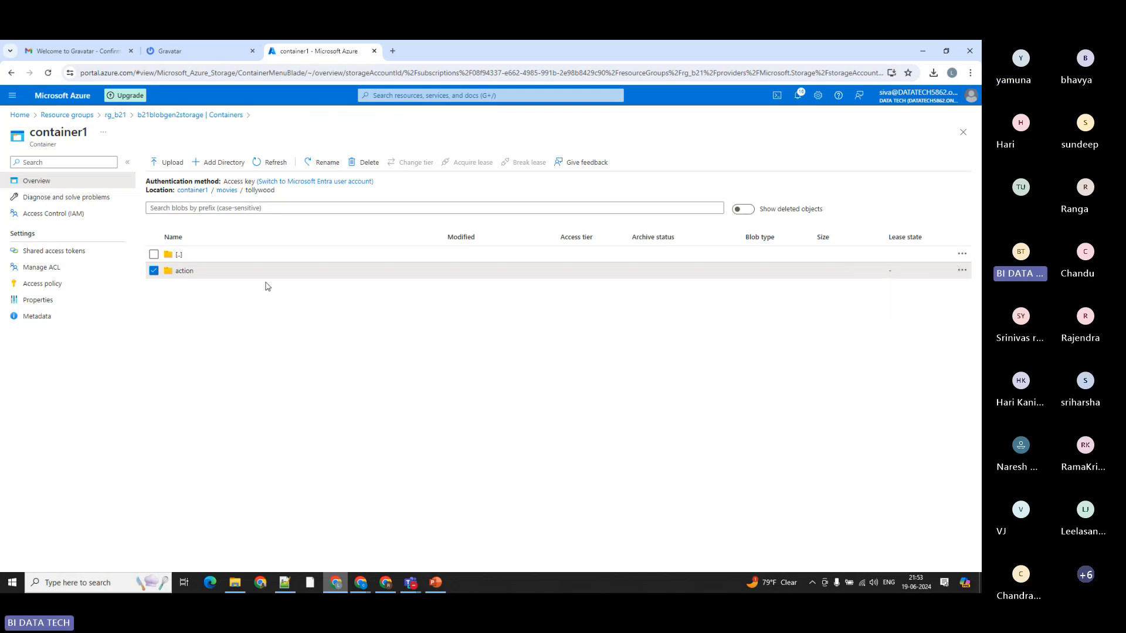
pyautogui.click(185, 274)
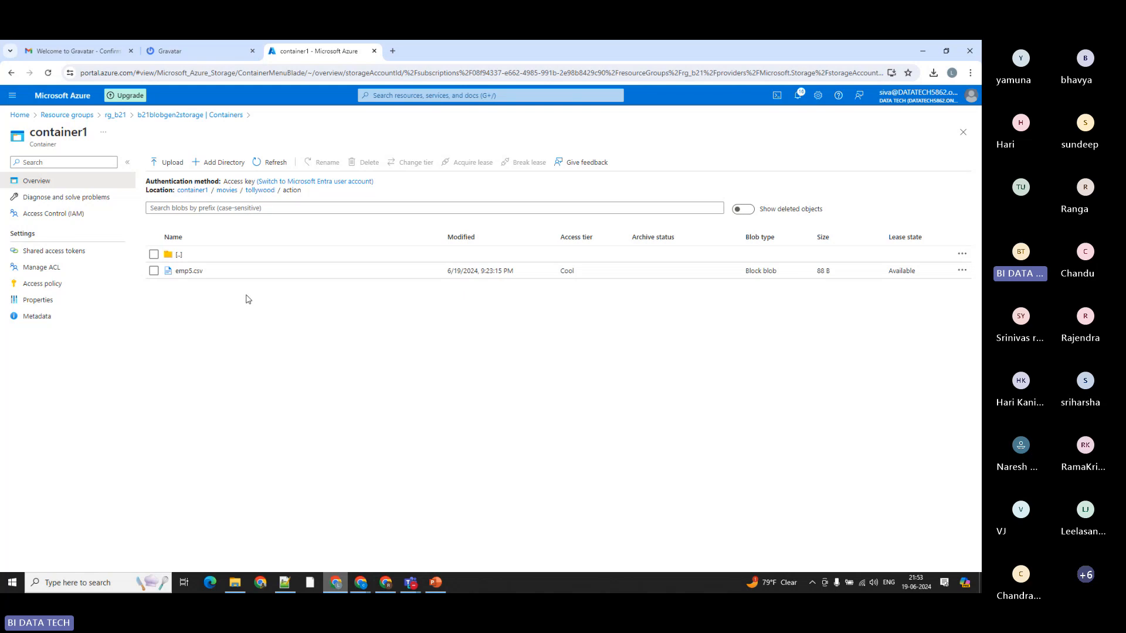
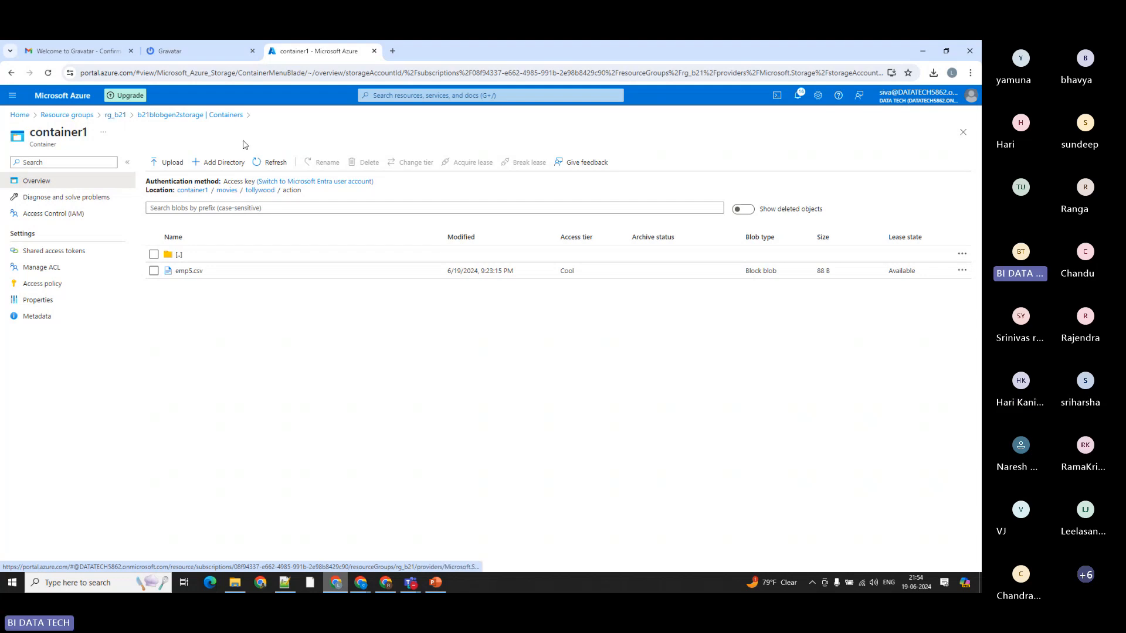
# Step: Return to the tollywood folder, review the action folder's available operations once more, and go back into it
pyautogui.click(260, 191)
pyautogui.click(962, 270)
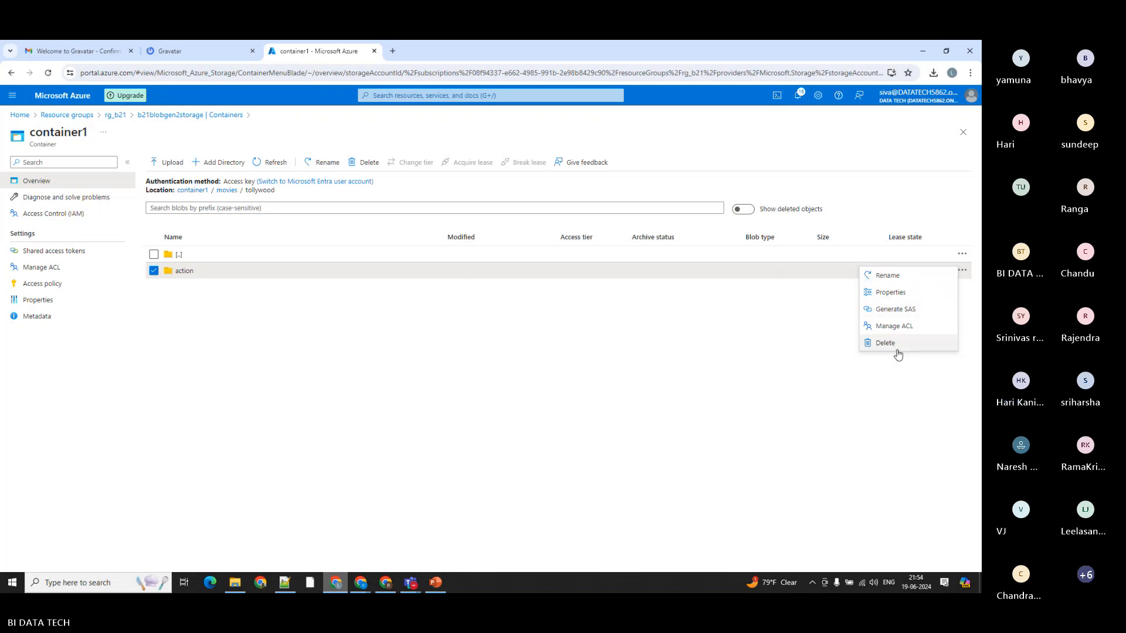
pyautogui.click(629, 360)
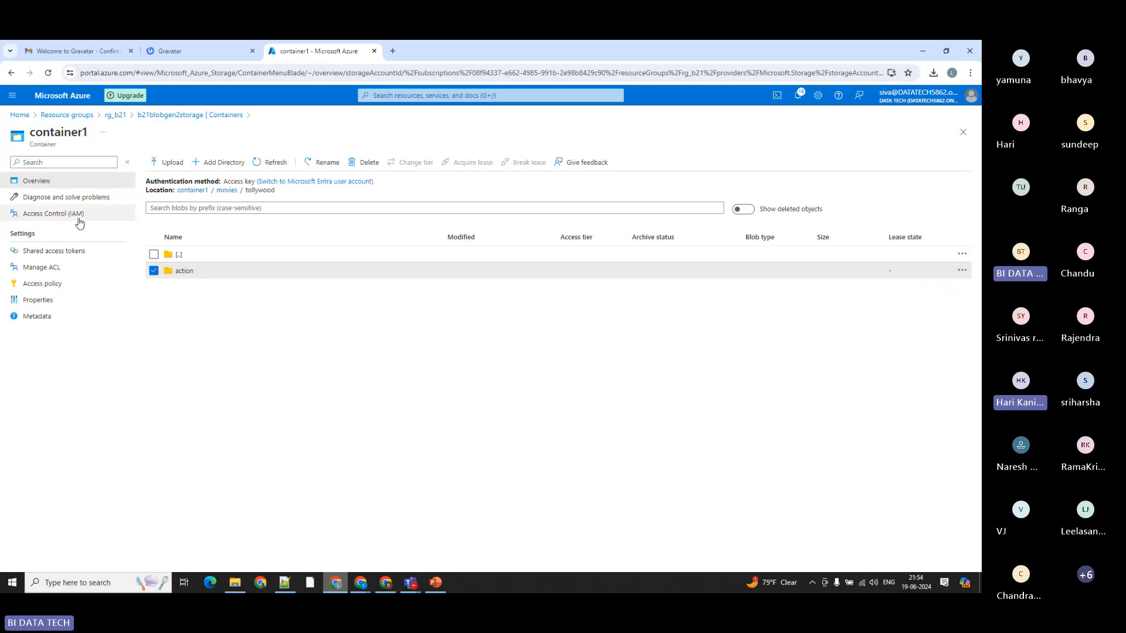
pyautogui.click(153, 270)
pyautogui.click(184, 270)
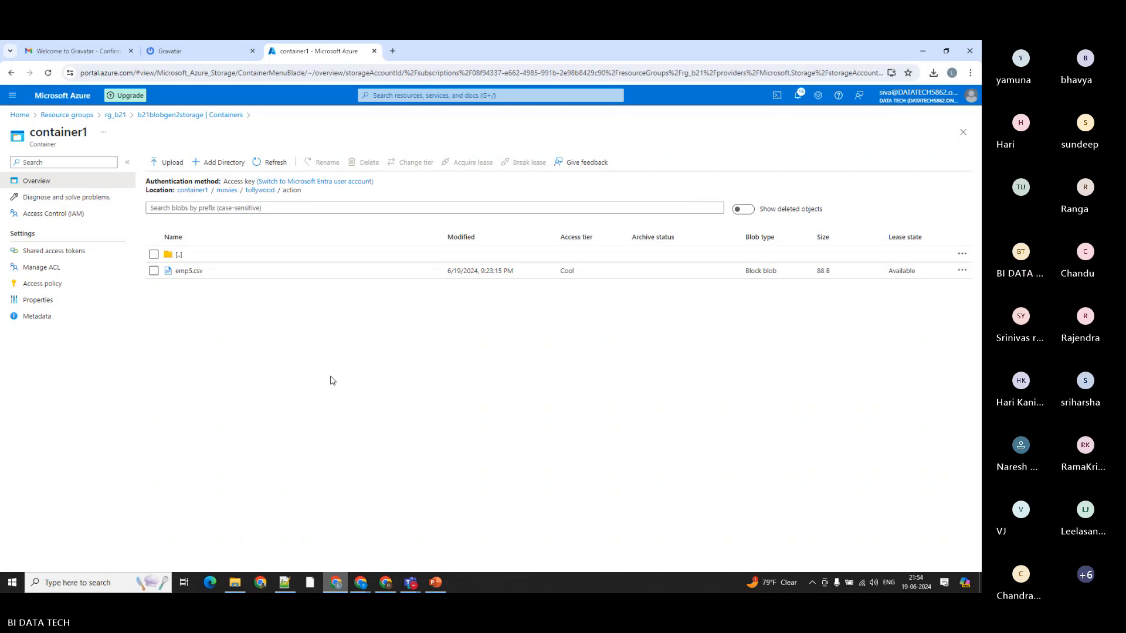
# Step: Edit emp5.csv to append a second name to the employee's ENAME value, save the blob and close it
pyautogui.click(962, 271)
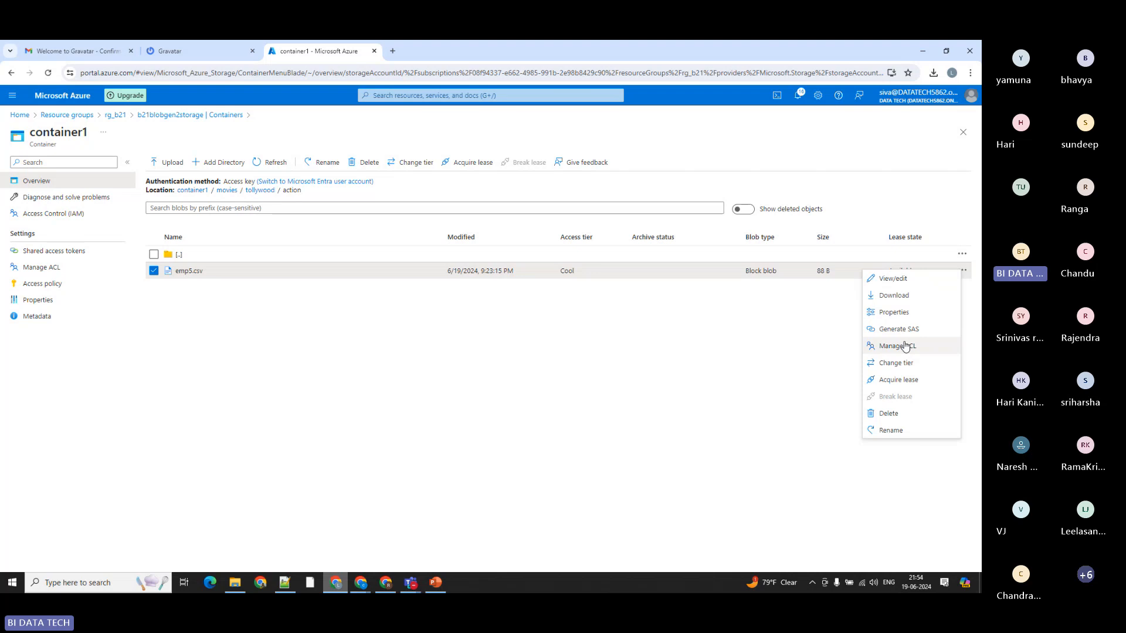
pyautogui.click(888, 285)
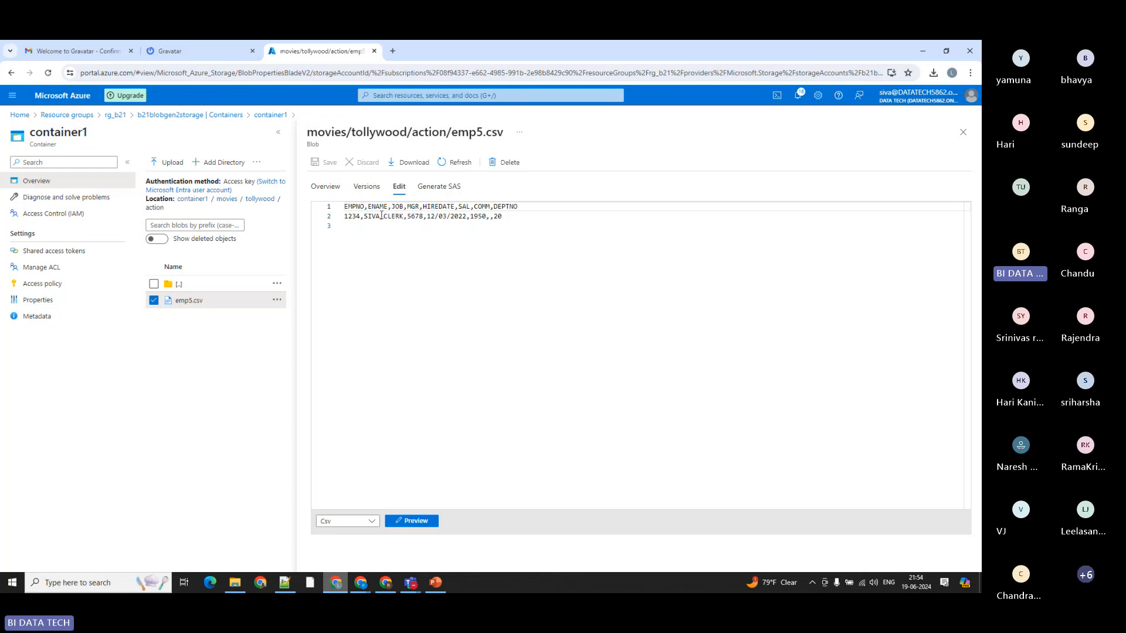
pyautogui.click(364, 216)
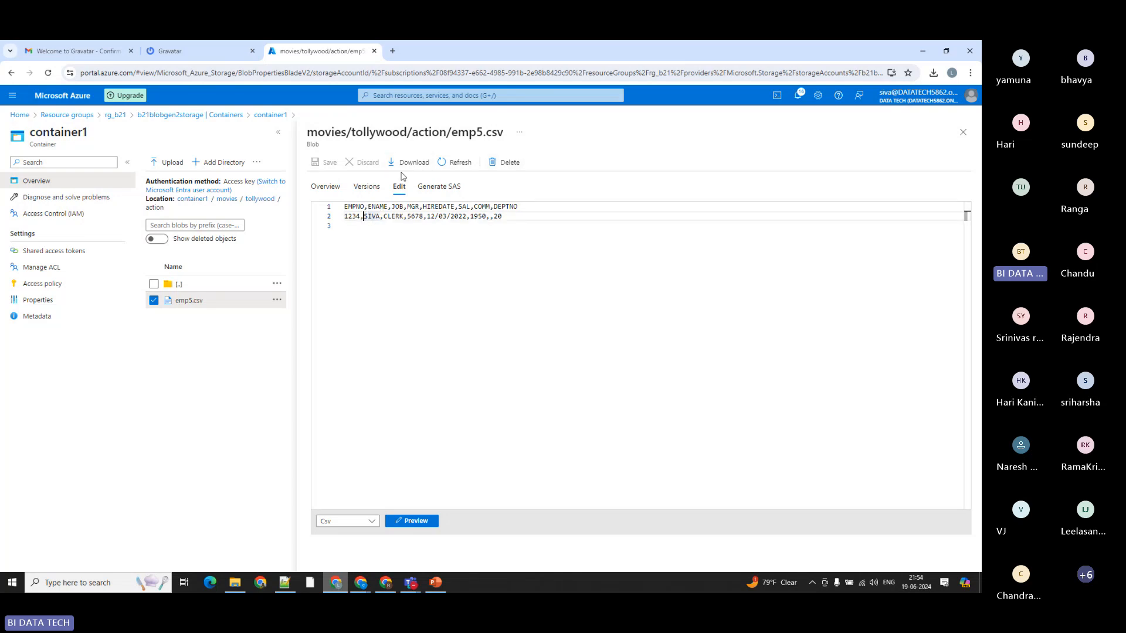
pyautogui.doubleClick(374, 216)
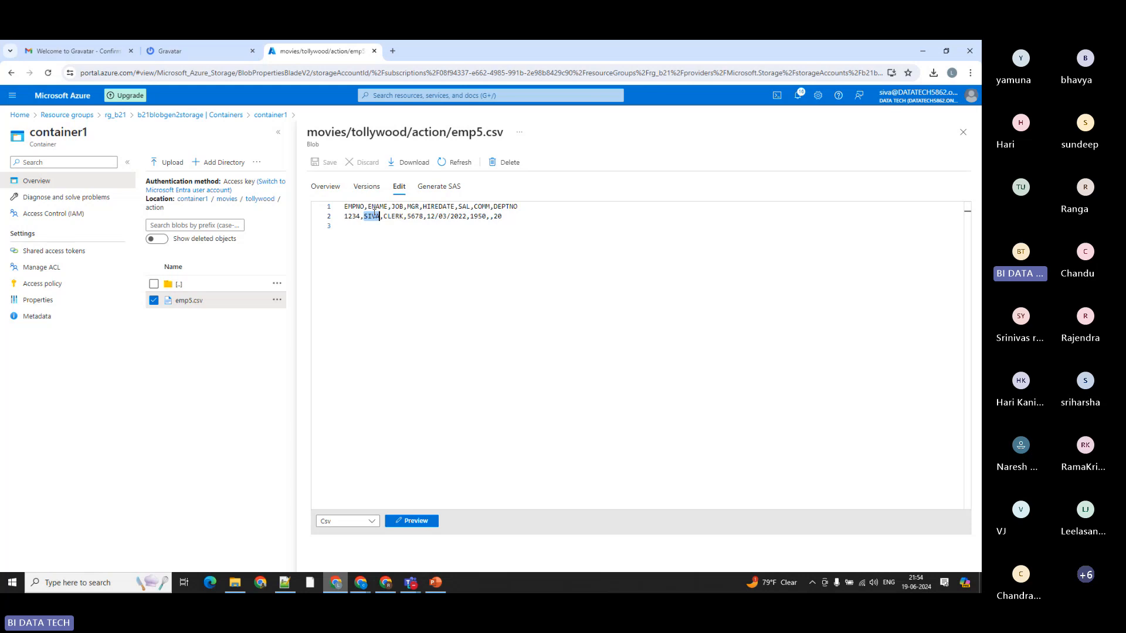
pyautogui.press('Right')
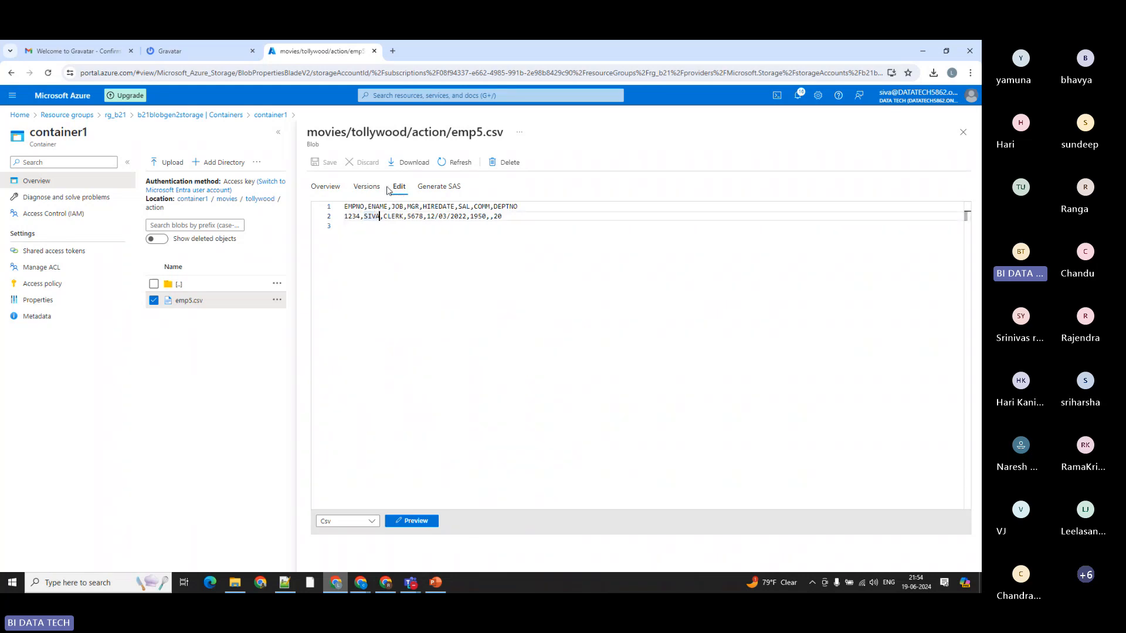
pyautogui.write('K')
pyautogui.write('UMAR')
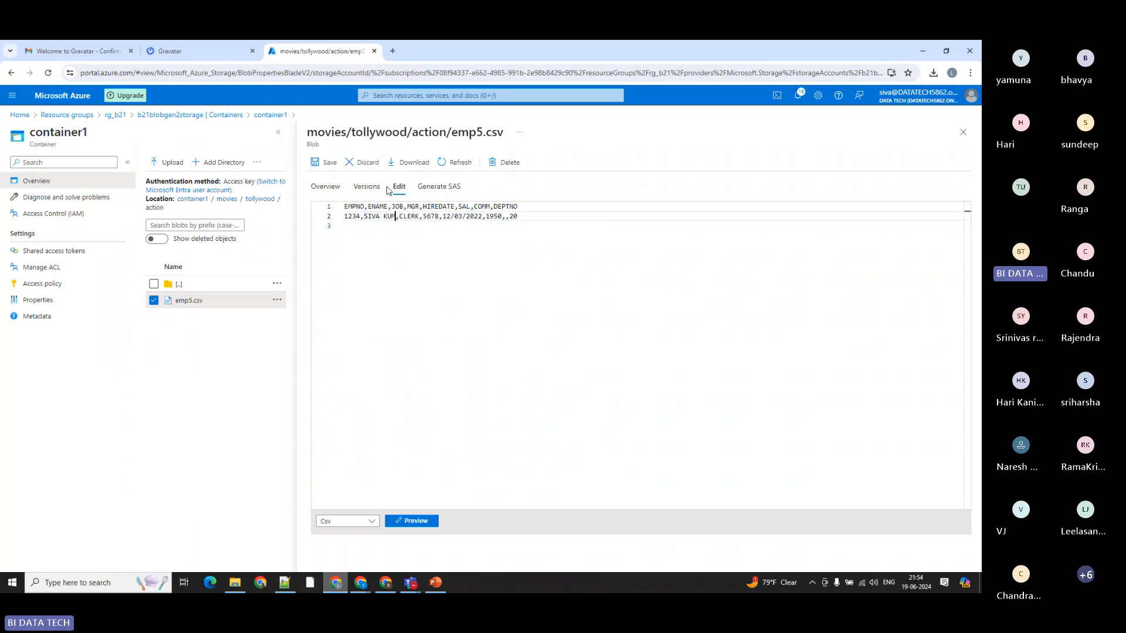
pyautogui.click(324, 162)
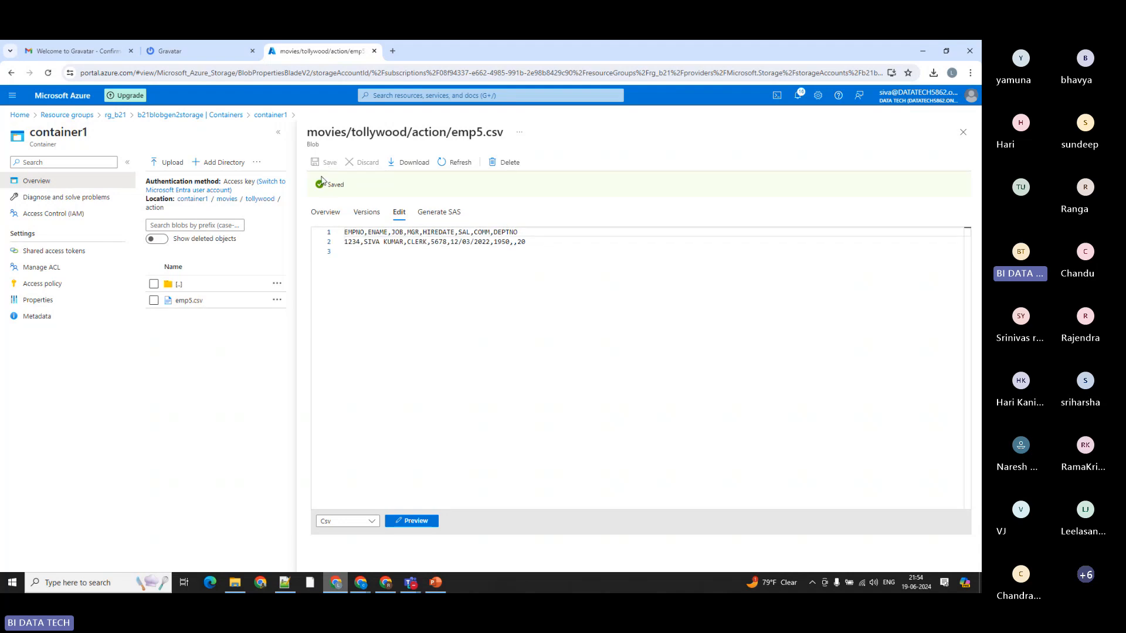
pyautogui.click(962, 133)
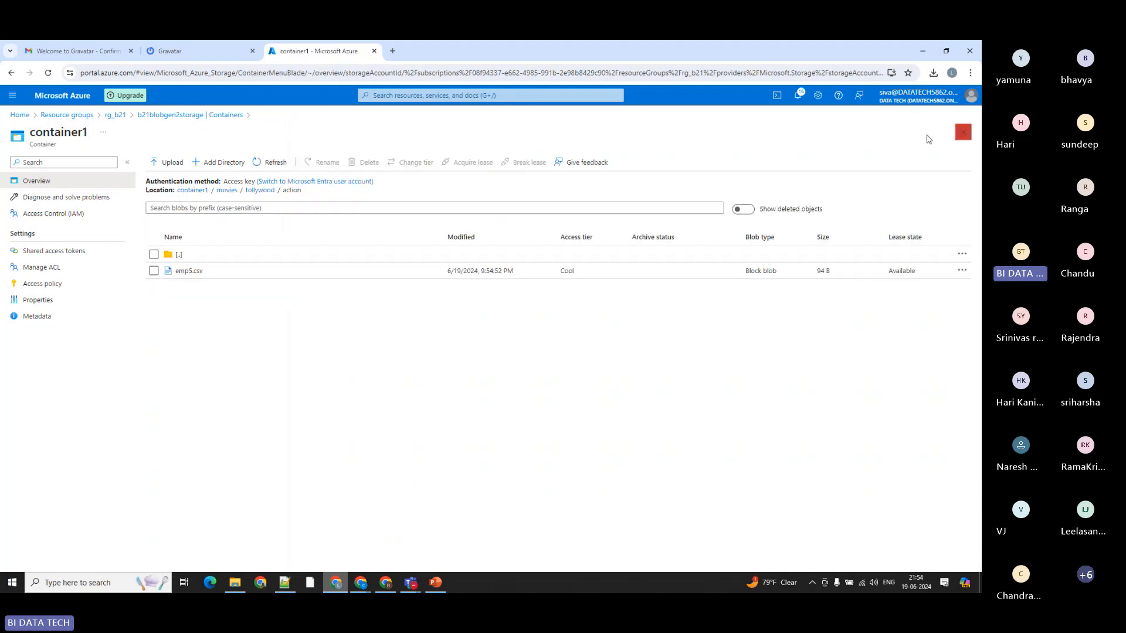
# Step: Examine the properties, version history and edited contents of emp5.csv
pyautogui.click(962, 270)
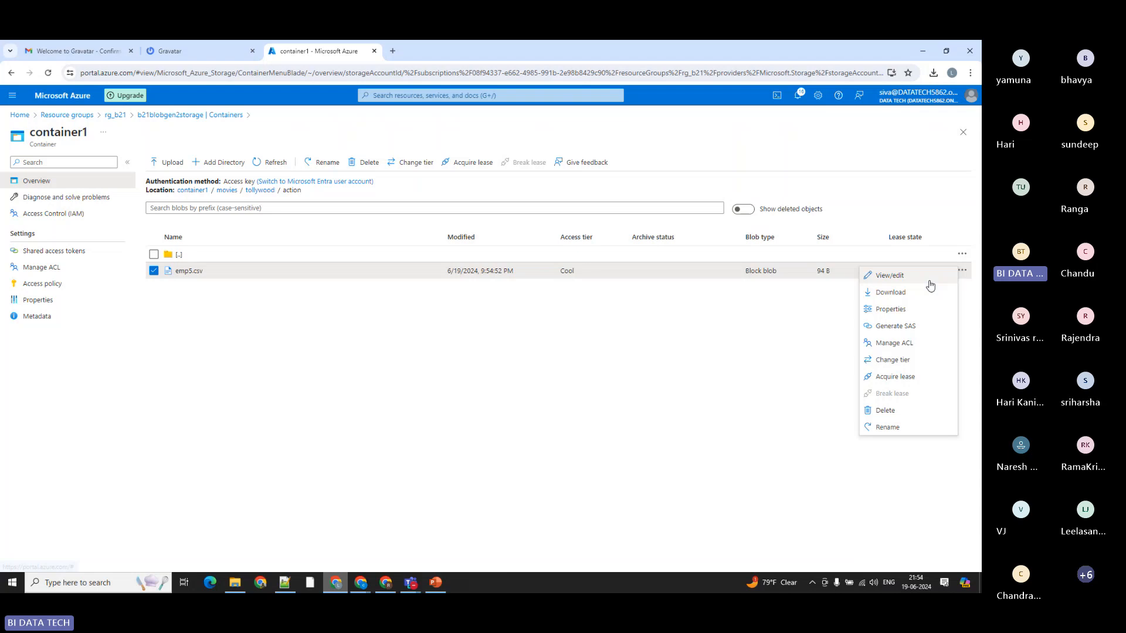
pyautogui.click(887, 311)
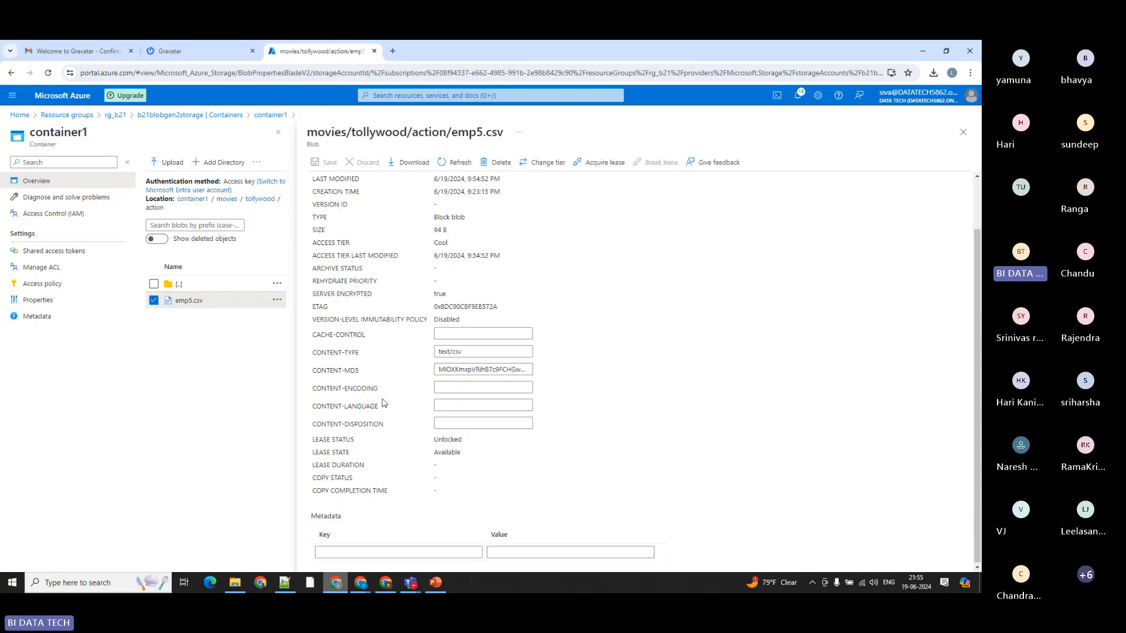
pyautogui.click(365, 187)
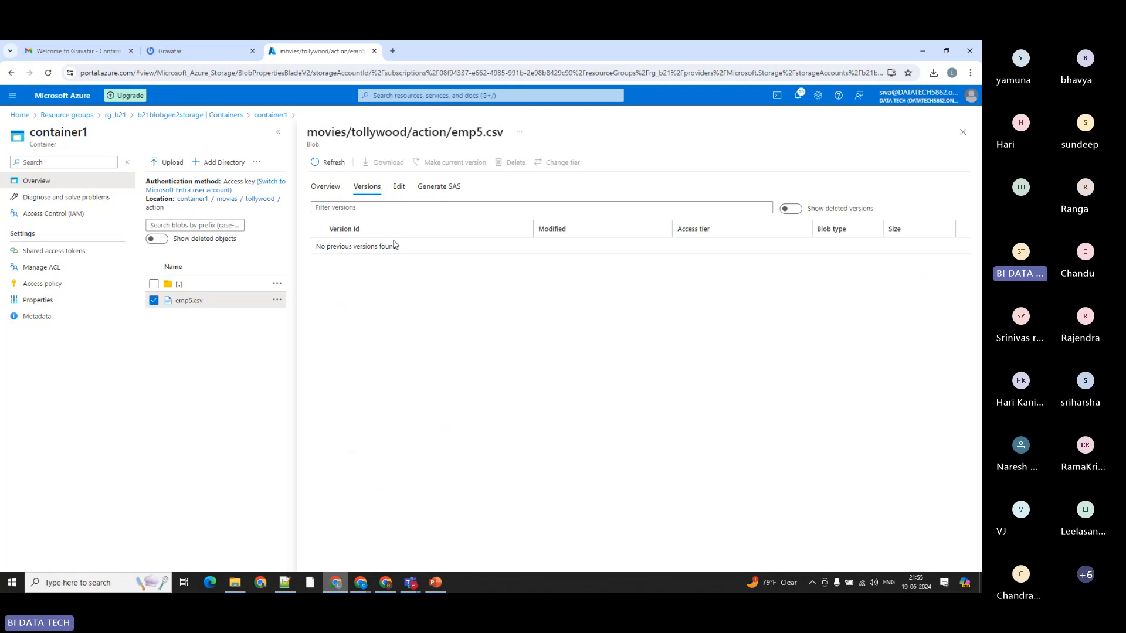
pyautogui.click(403, 187)
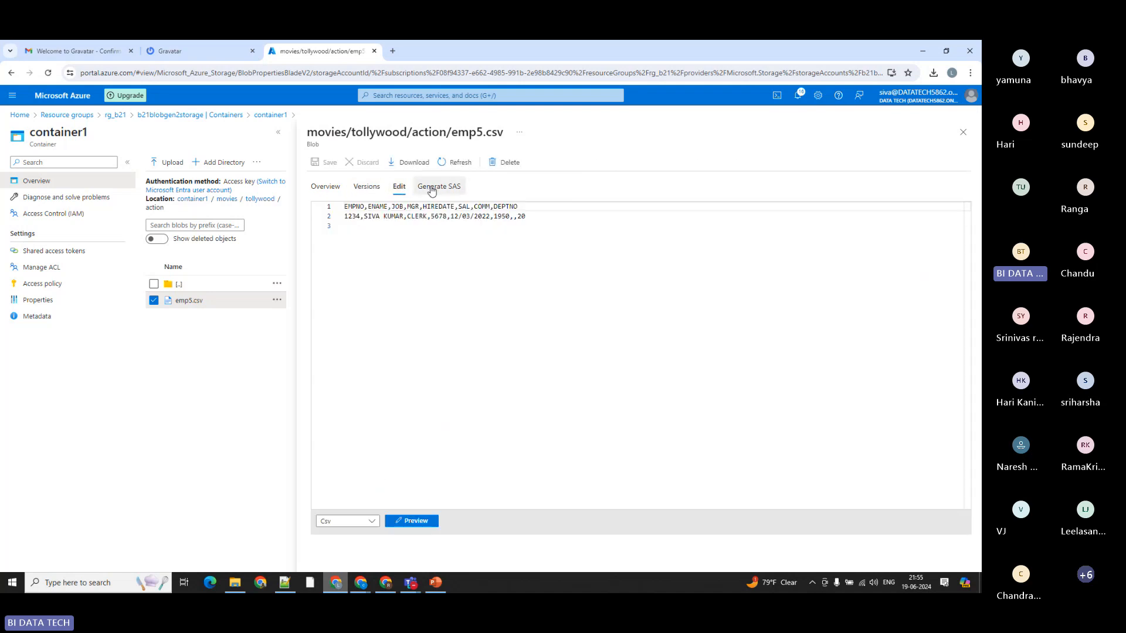
# Step: Review the SAS generation settings for emp5.csv, highlighting the shared access signature description and checking the expiry date options, then close the blob
pyautogui.click(431, 187)
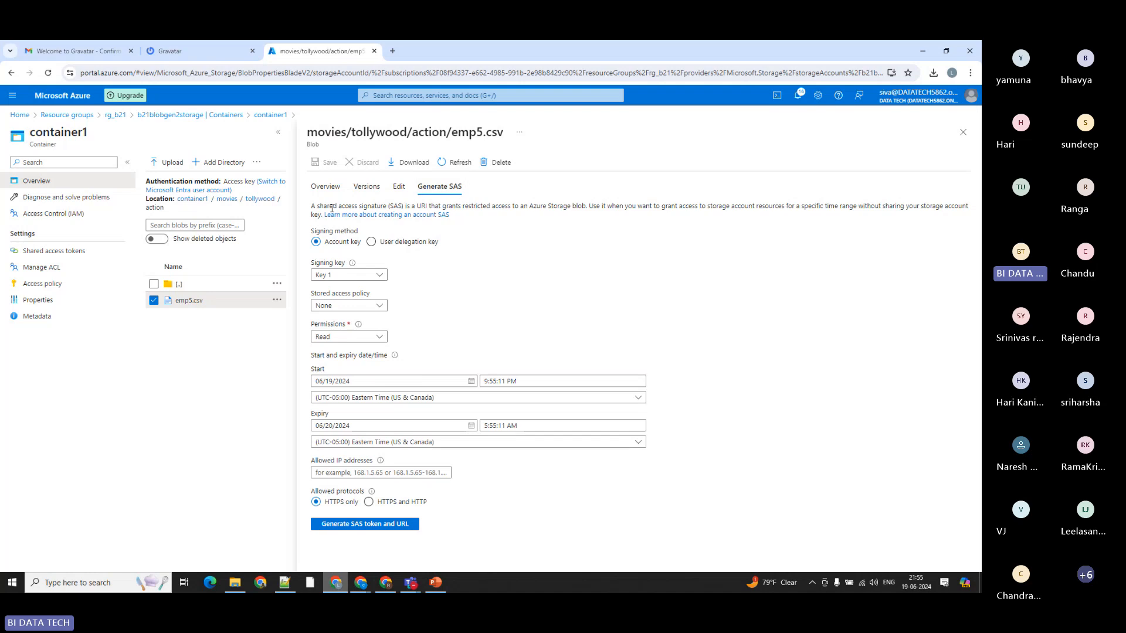
pyautogui.moveTo(316, 206); pyautogui.dragTo(406, 205)
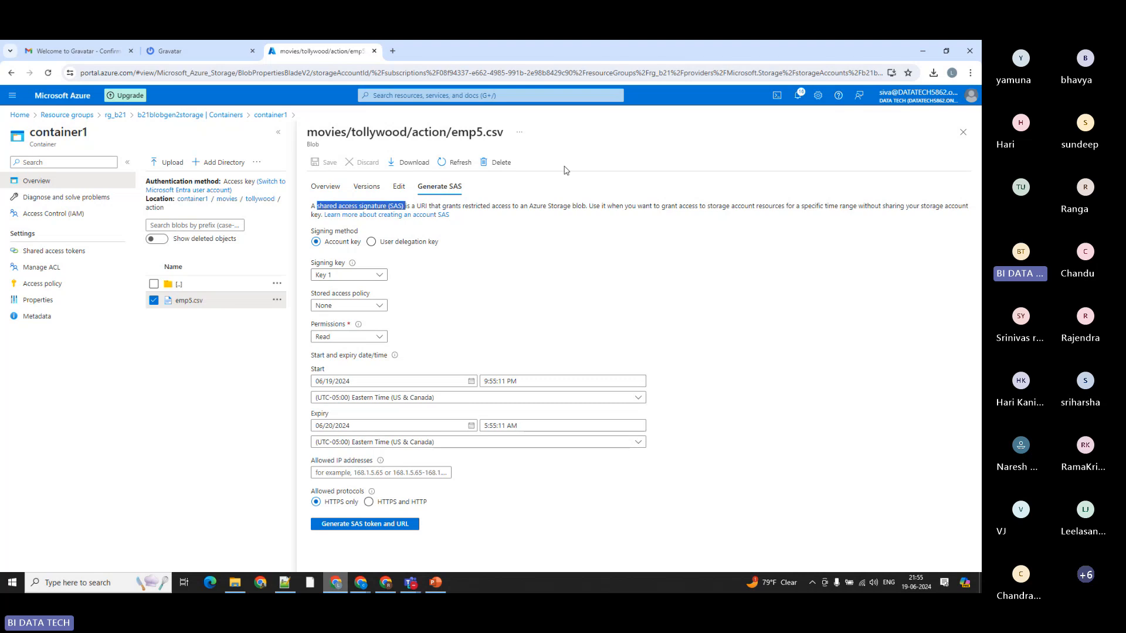
pyautogui.click(367, 205)
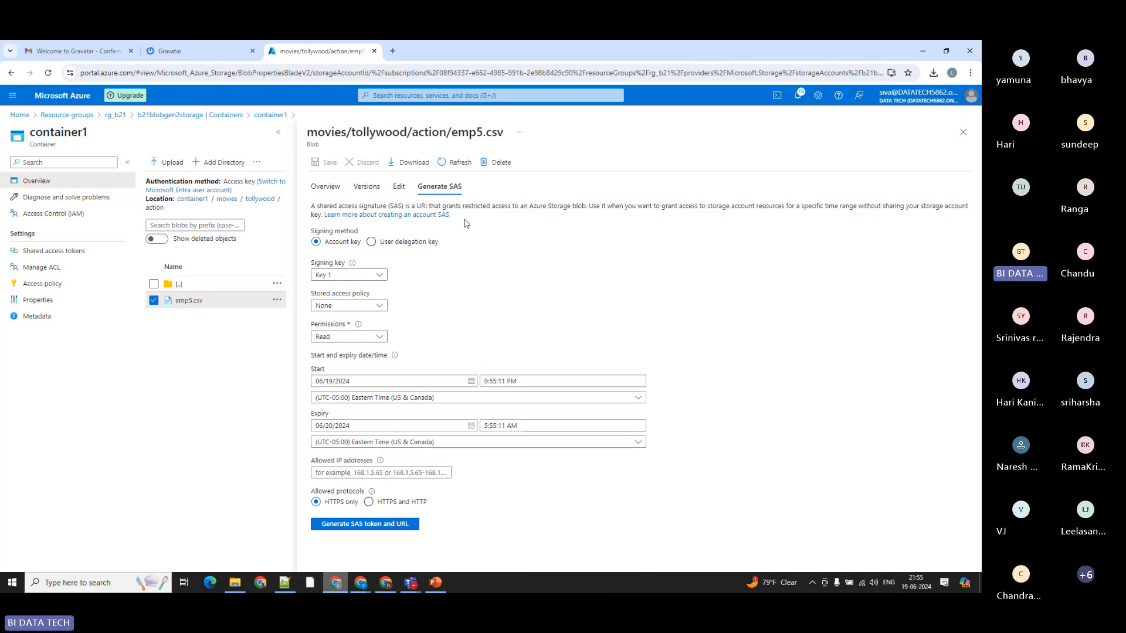
pyautogui.moveTo(320, 205); pyautogui.dragTo(405, 204)
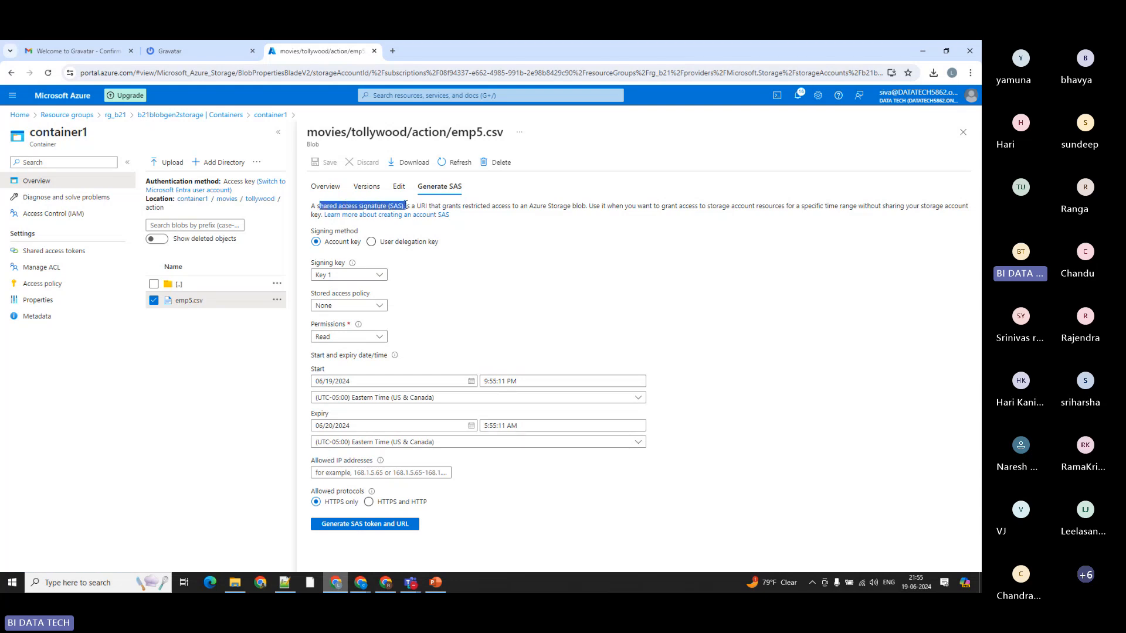
pyautogui.click(465, 258)
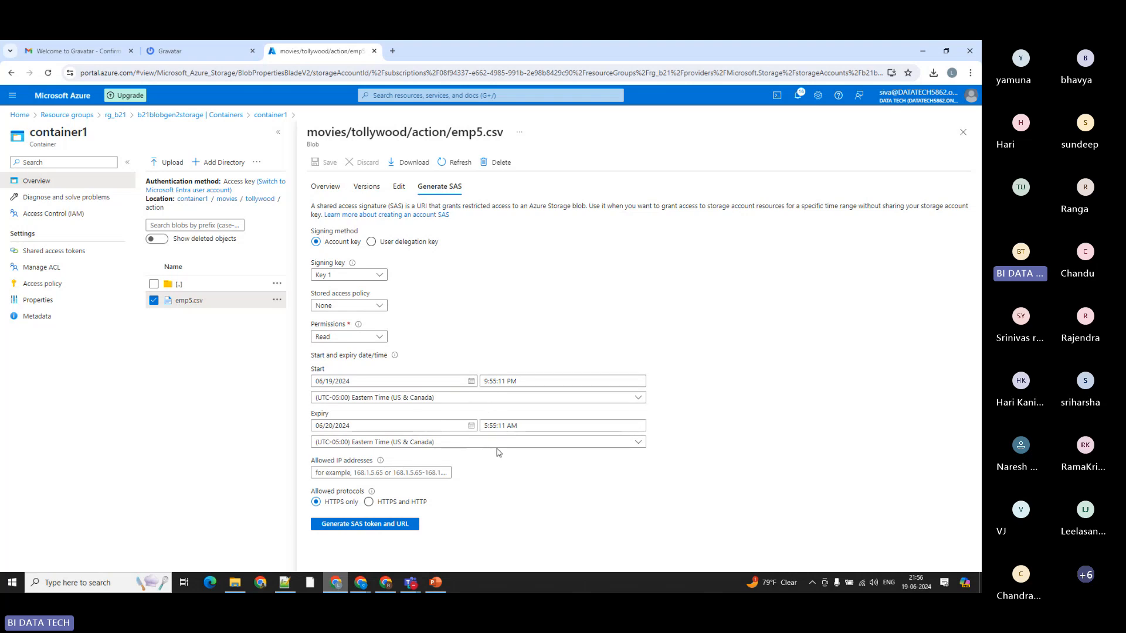
pyautogui.click(472, 431)
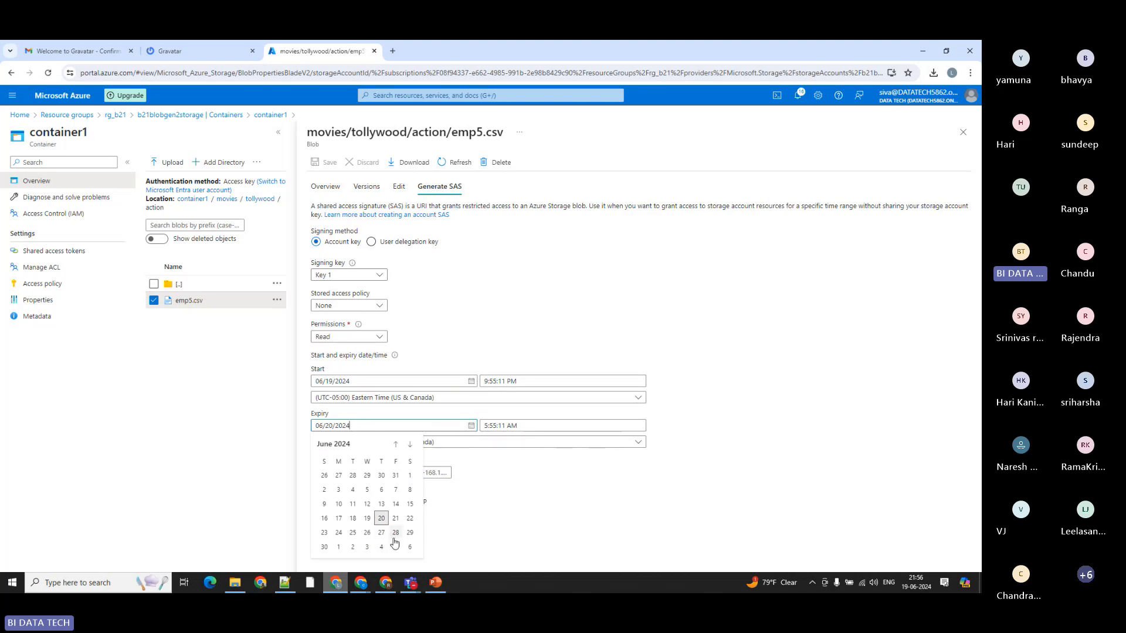
pyautogui.click(607, 540)
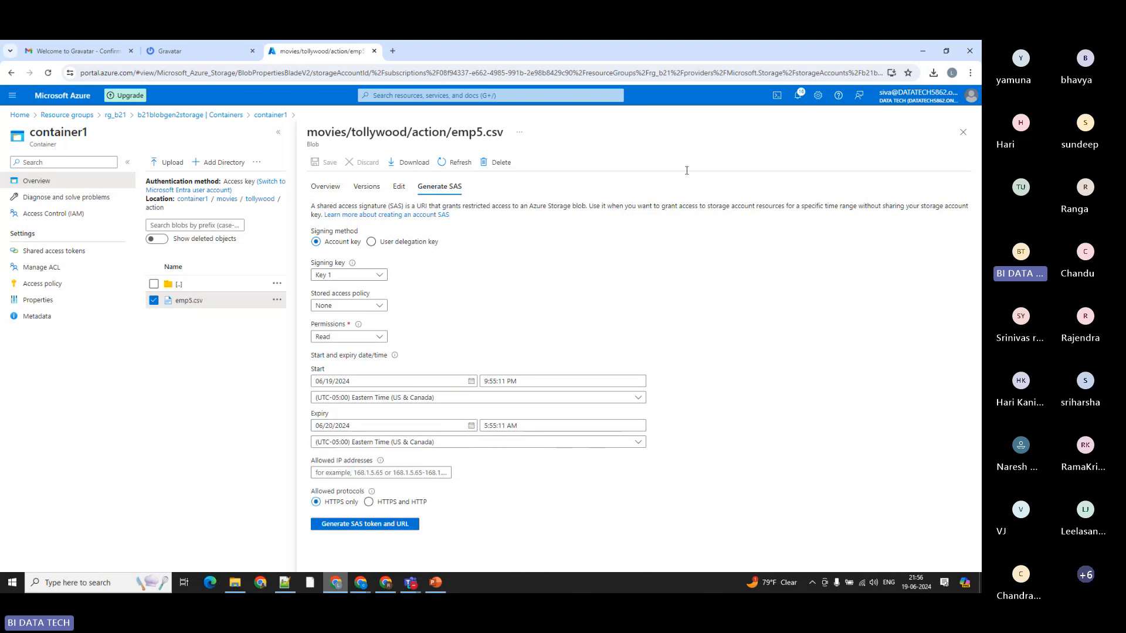
pyautogui.click(962, 133)
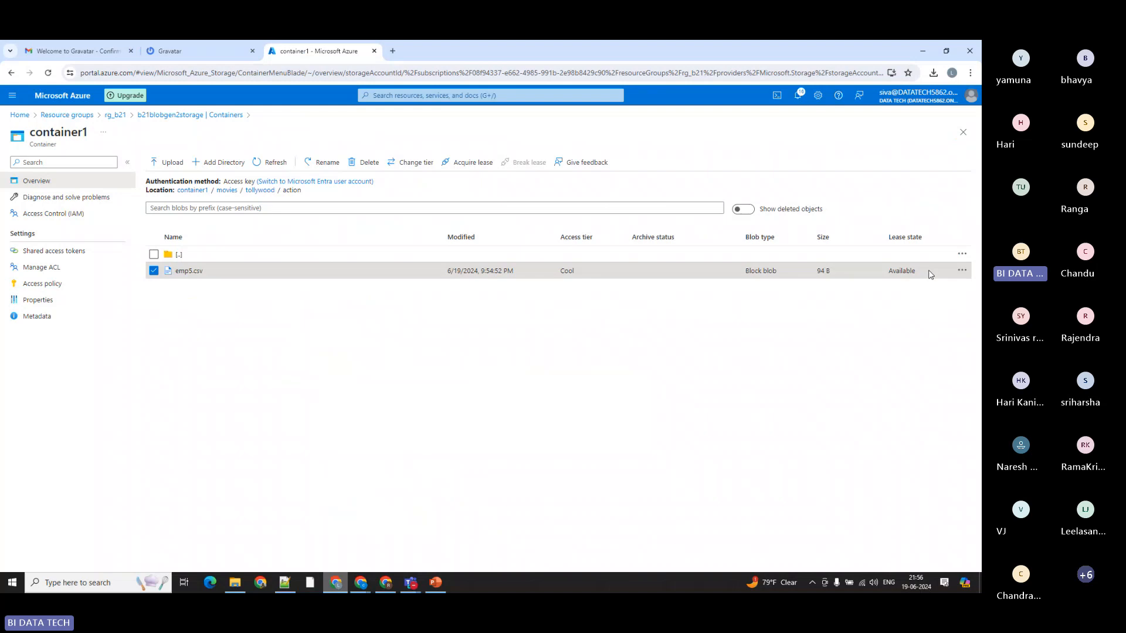
# Step: Acquire a lease on emp5.csv and close the lease status details
pyautogui.click(962, 270)
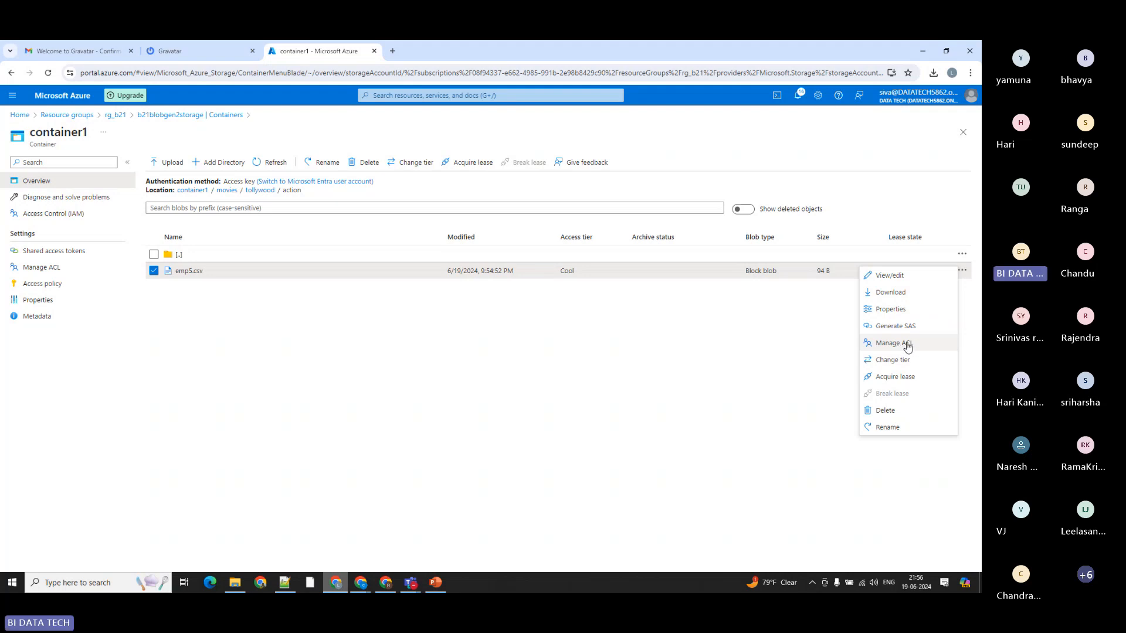
pyautogui.click(896, 377)
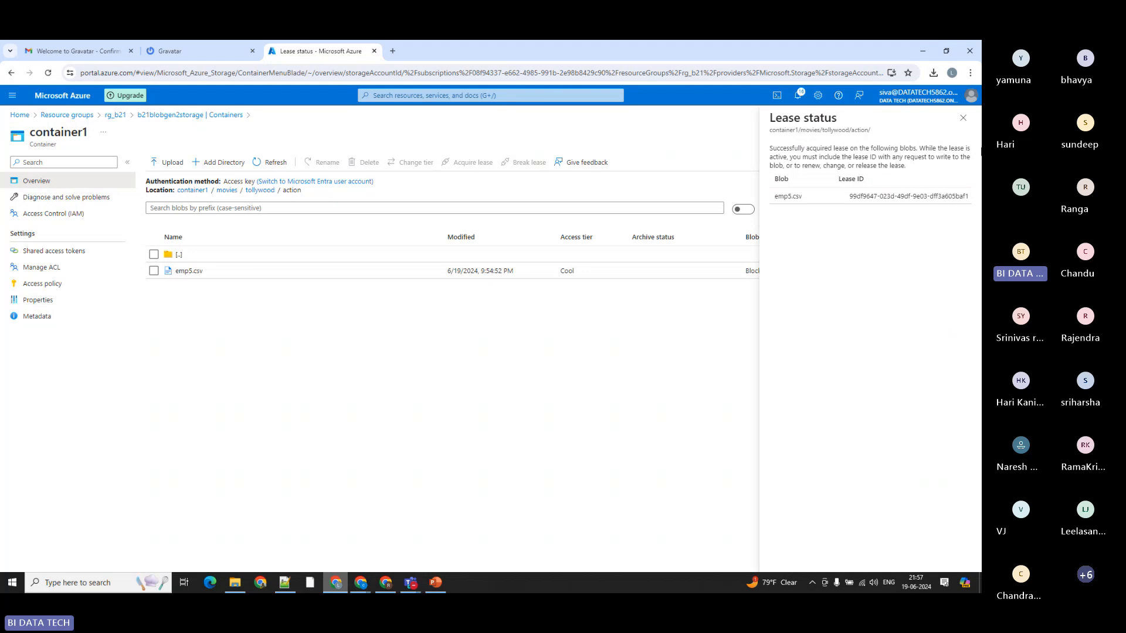
pyautogui.click(963, 119)
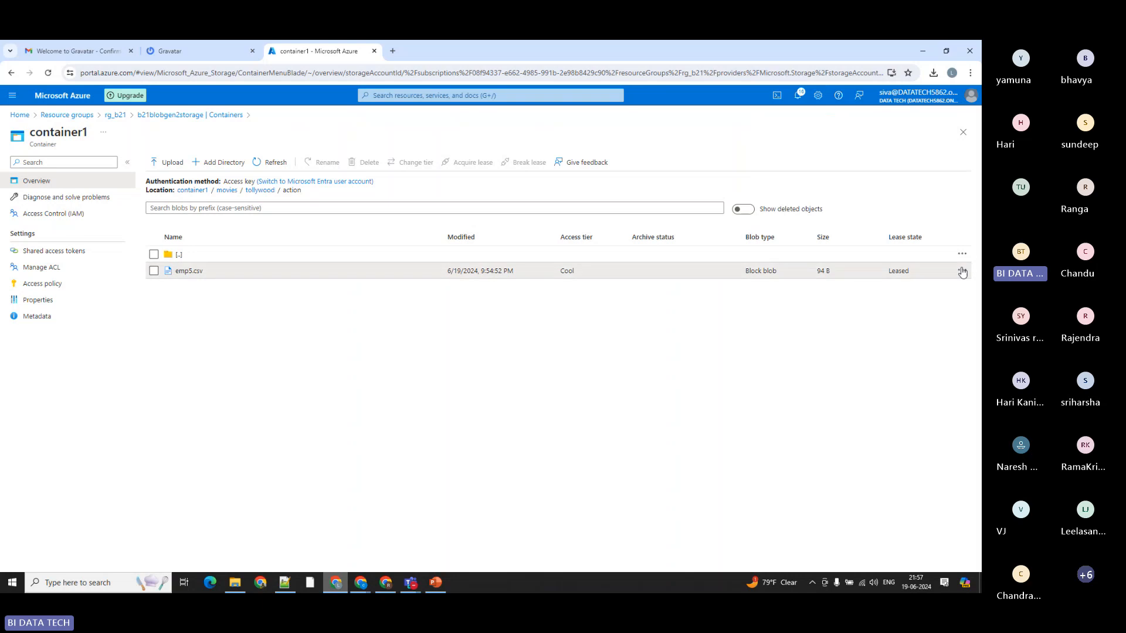
# Step: Break the lease on emp5.csv and check which operations are available for the blob
pyautogui.click(962, 270)
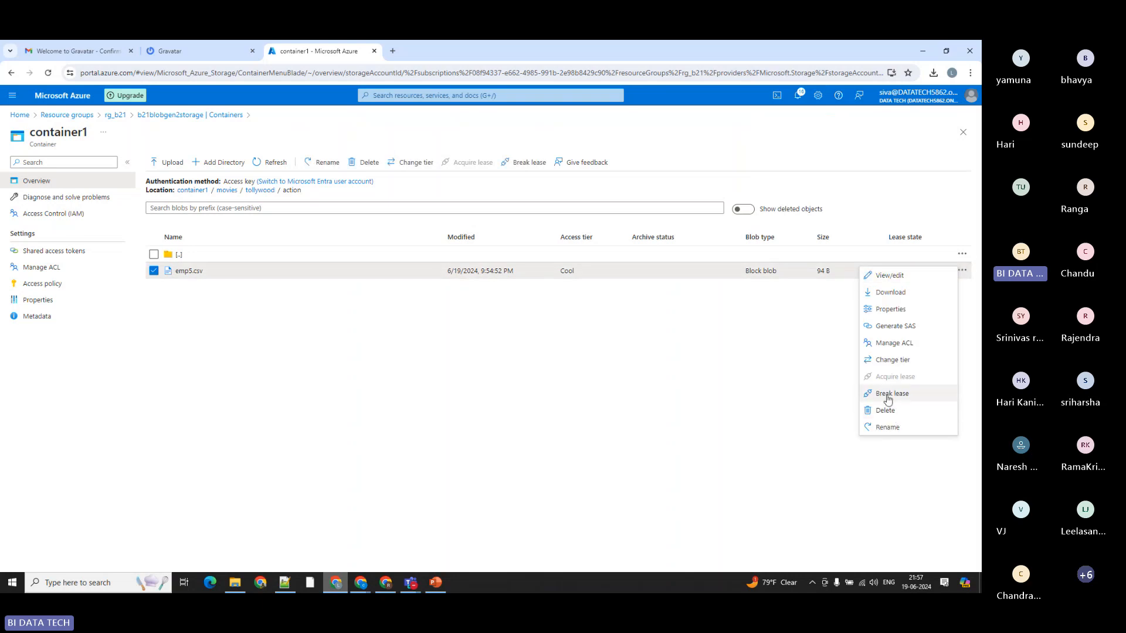
pyautogui.click(892, 394)
pyautogui.click(177, 345)
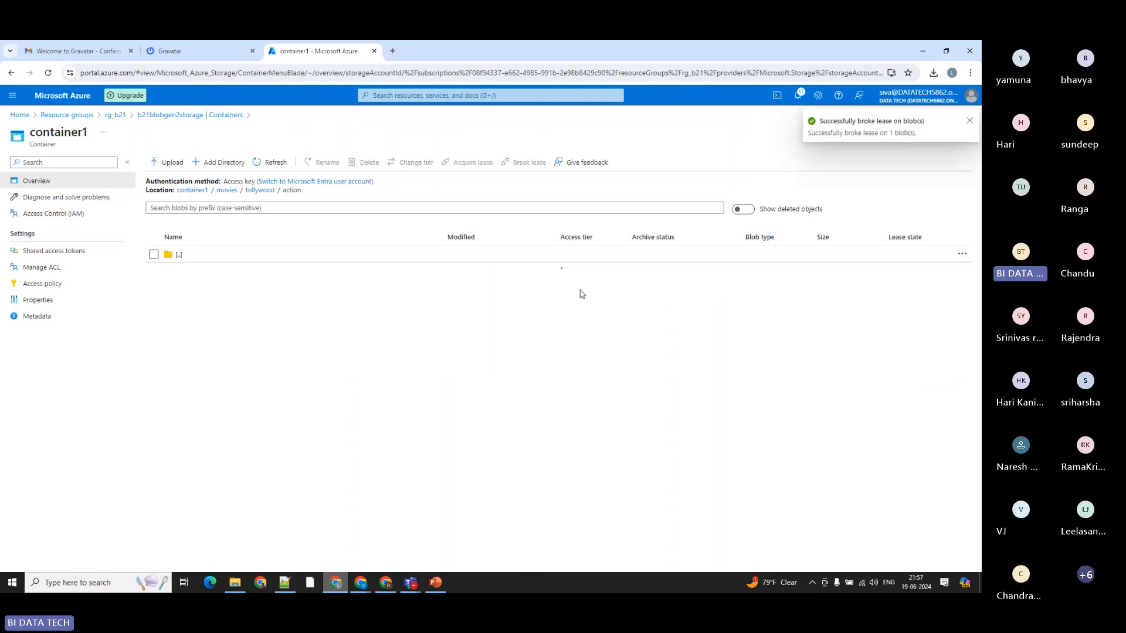
pyautogui.click(961, 273)
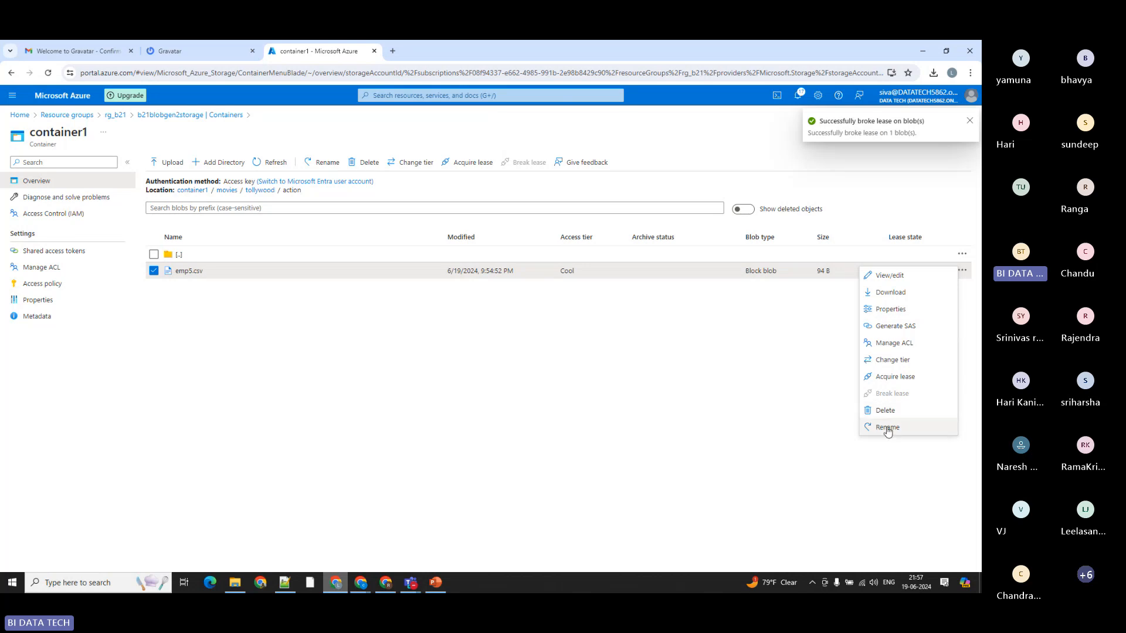
pyautogui.click(370, 352)
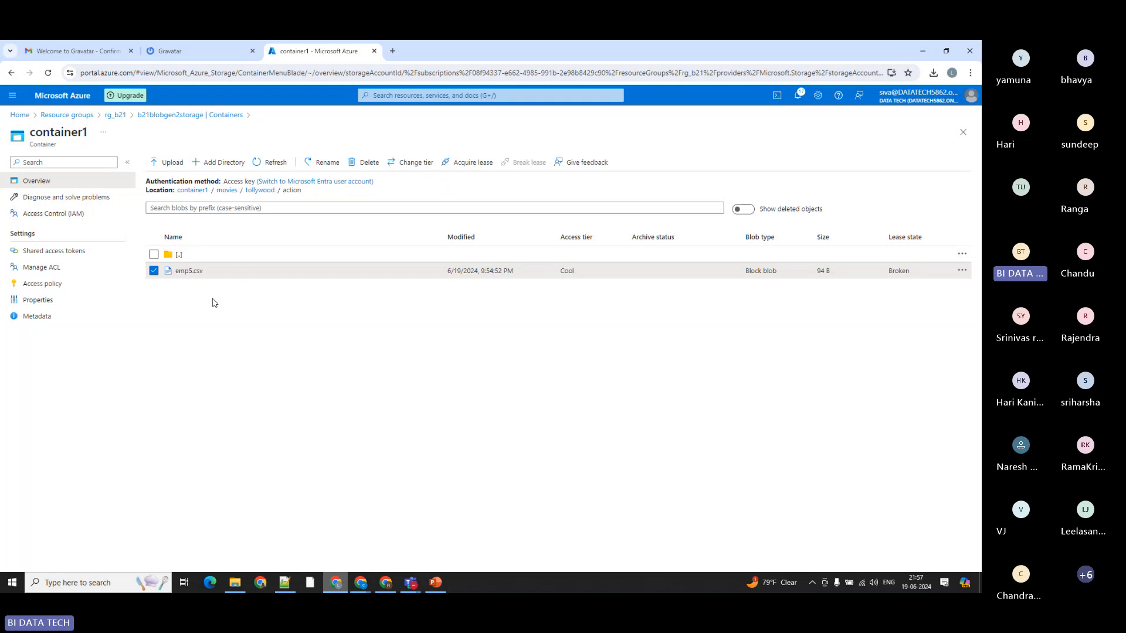
# Step: Go up to the movies folder and add a directory named kollywood
pyautogui.click(232, 189)
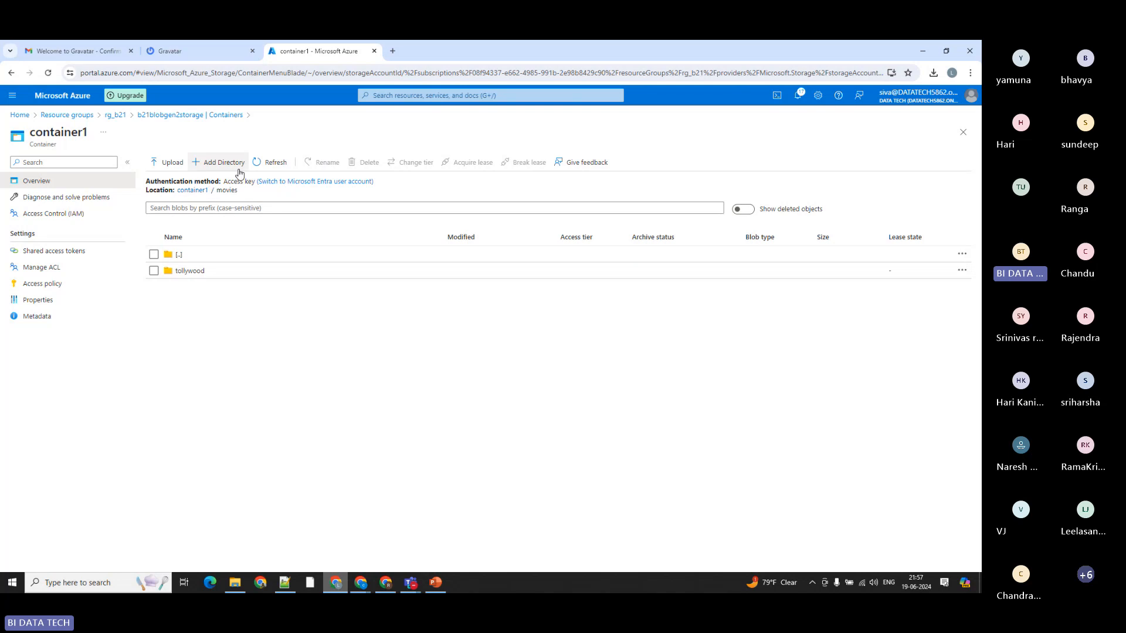
pyautogui.click(211, 163)
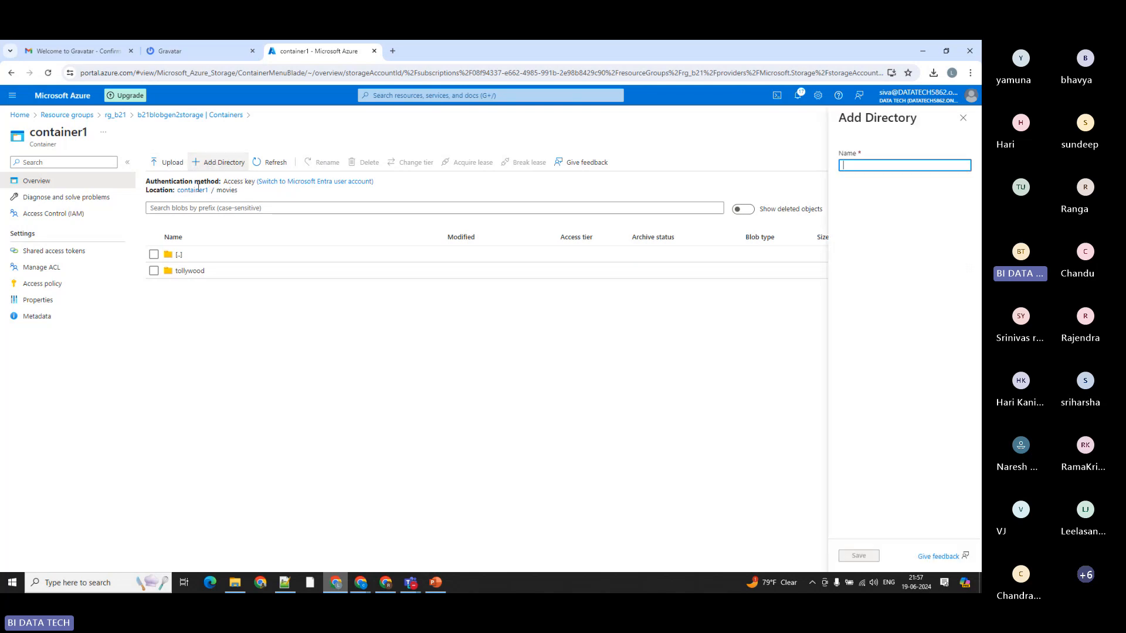
pyautogui.write('k')
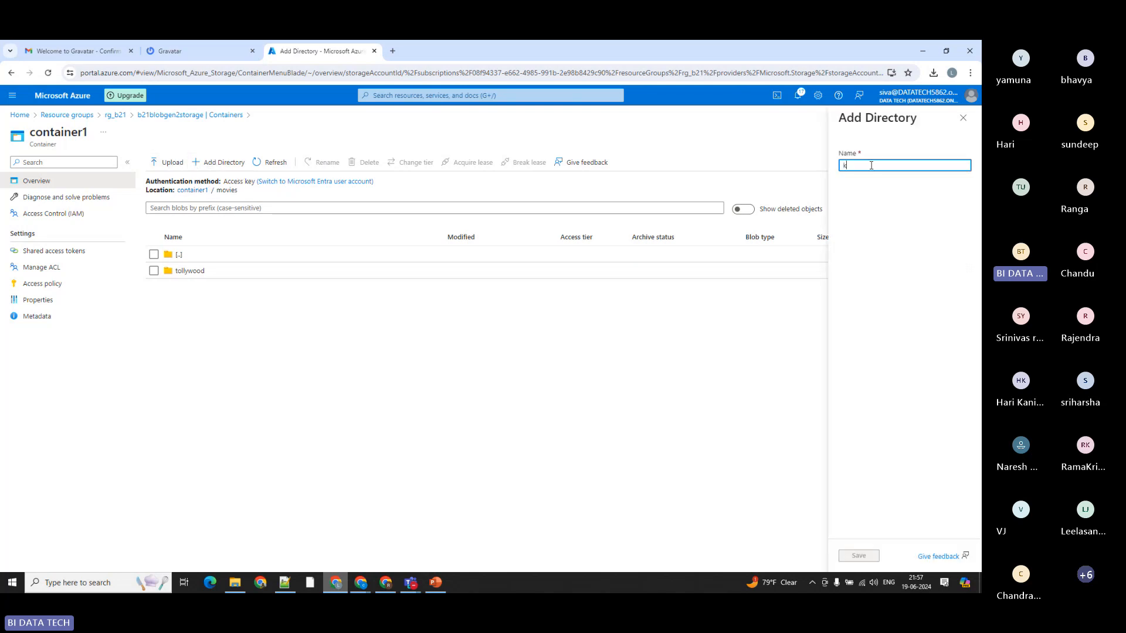
pyautogui.write('ollywood')
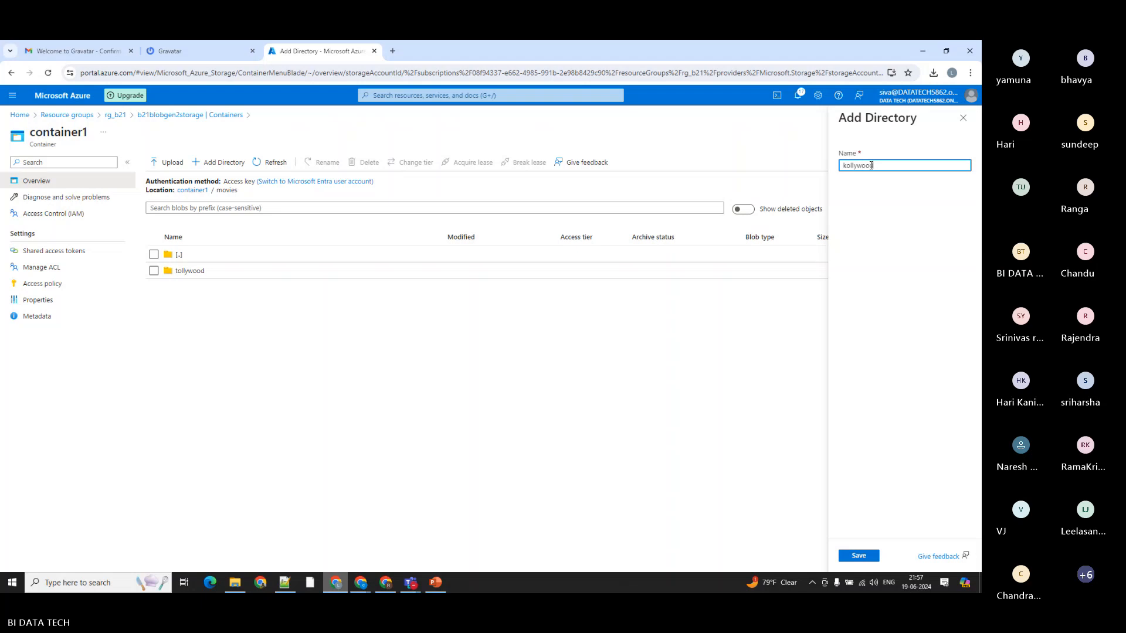
pyautogui.click(859, 555)
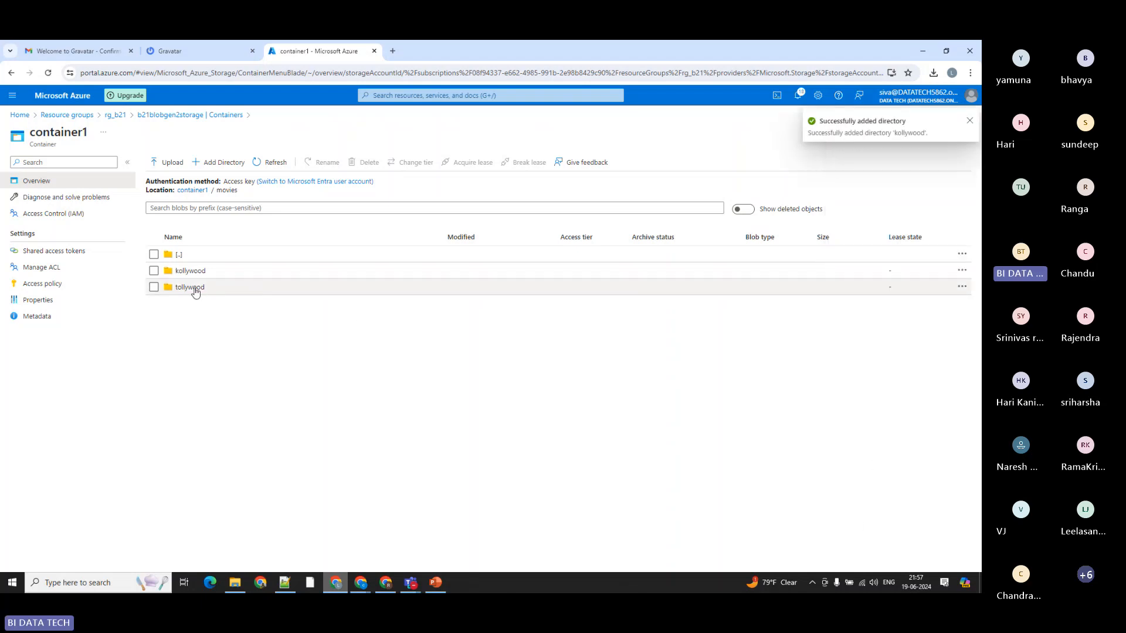
# Step: Go into tollywood/action and review the properties and metadata of emp5.csv, then close the blob details
pyautogui.click(196, 291)
pyautogui.click(182, 273)
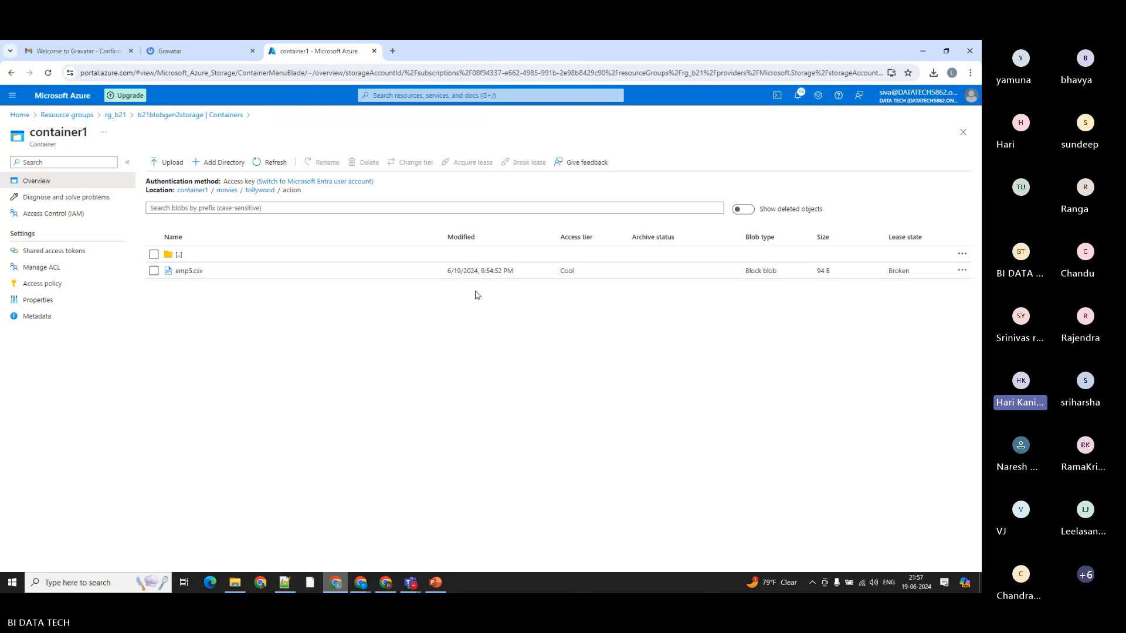
pyautogui.click(962, 272)
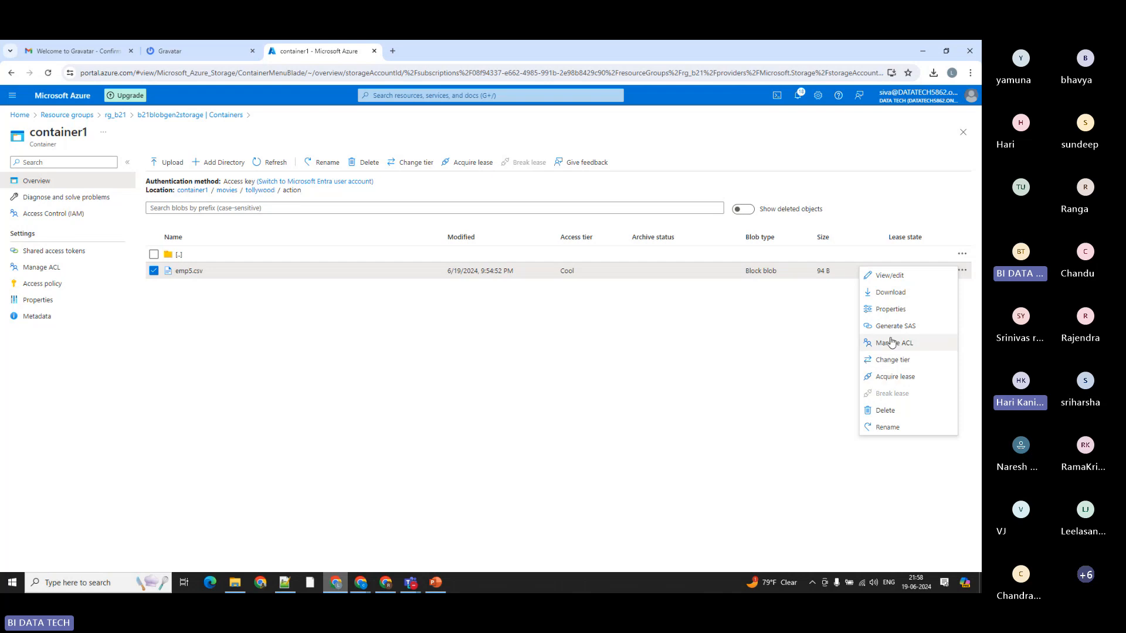
pyautogui.click(887, 311)
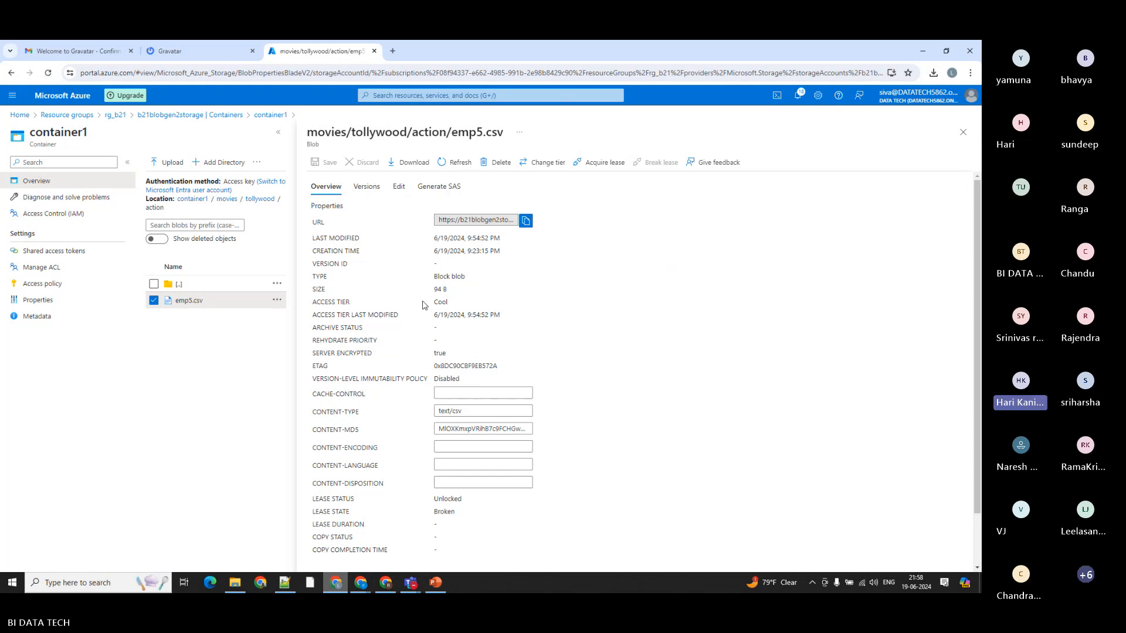
pyautogui.scroll(-2, 425, 304)
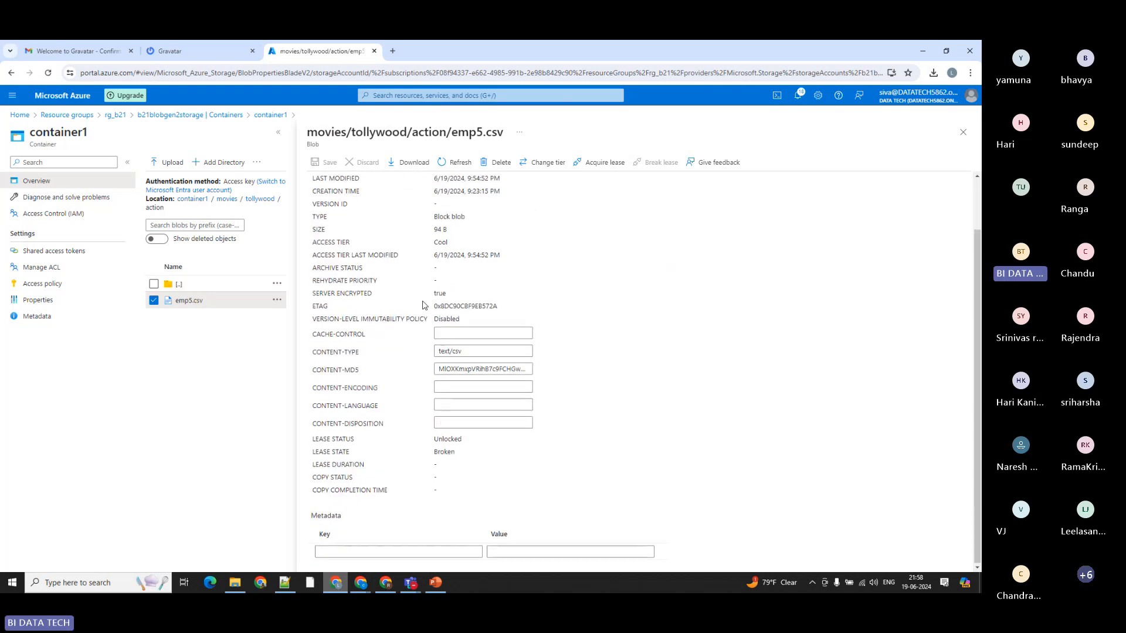
pyautogui.scroll(2, 424, 304)
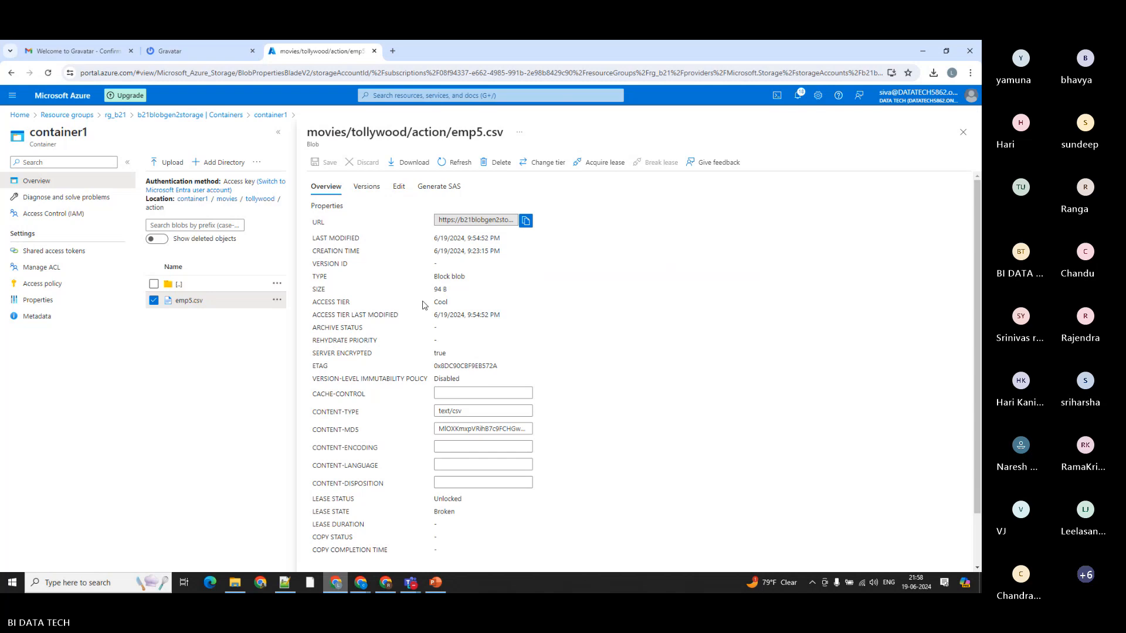
pyautogui.click(962, 134)
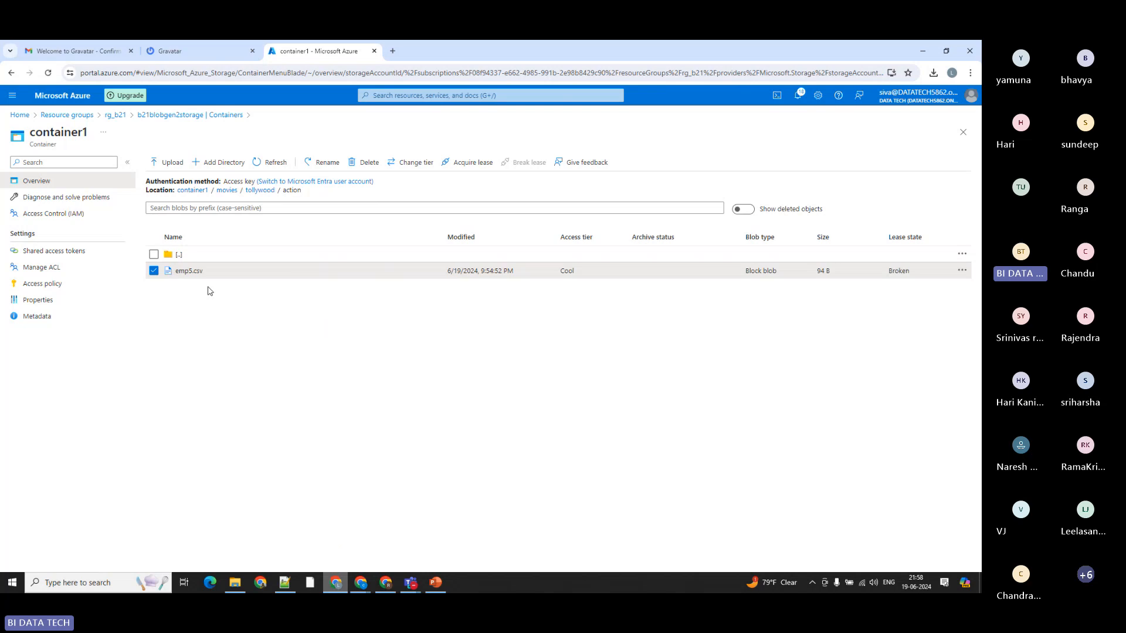
# Step: Return to the b21blobgen2storage overview and download the Windows version of Azure Storage Explorer from its product page
pyautogui.click(161, 115)
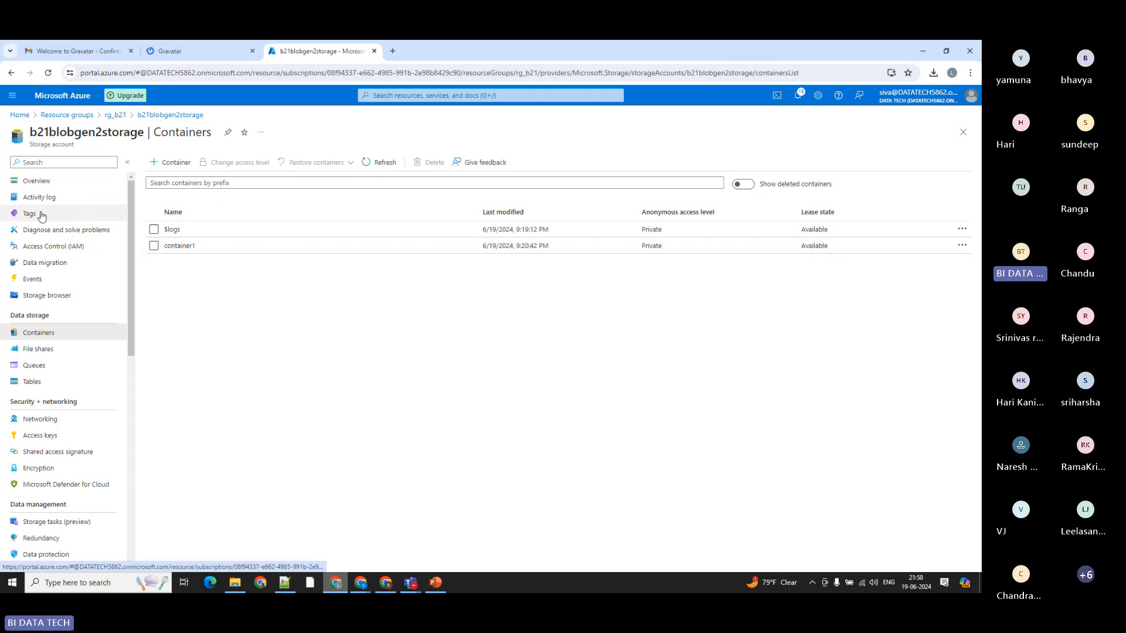
pyautogui.click(31, 183)
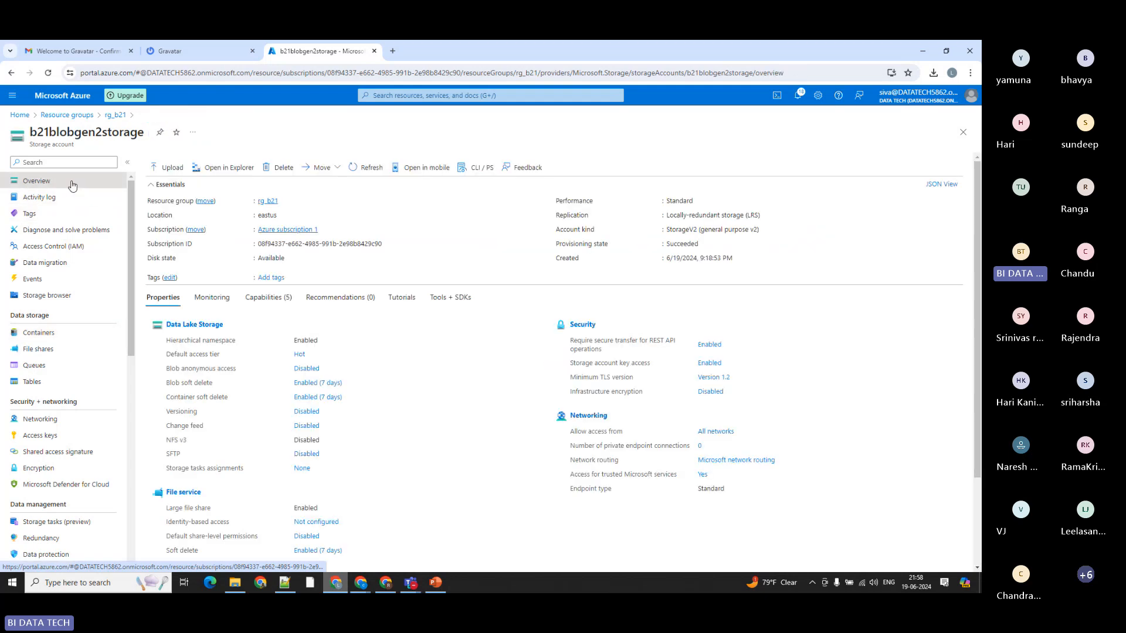
pyautogui.click(216, 169)
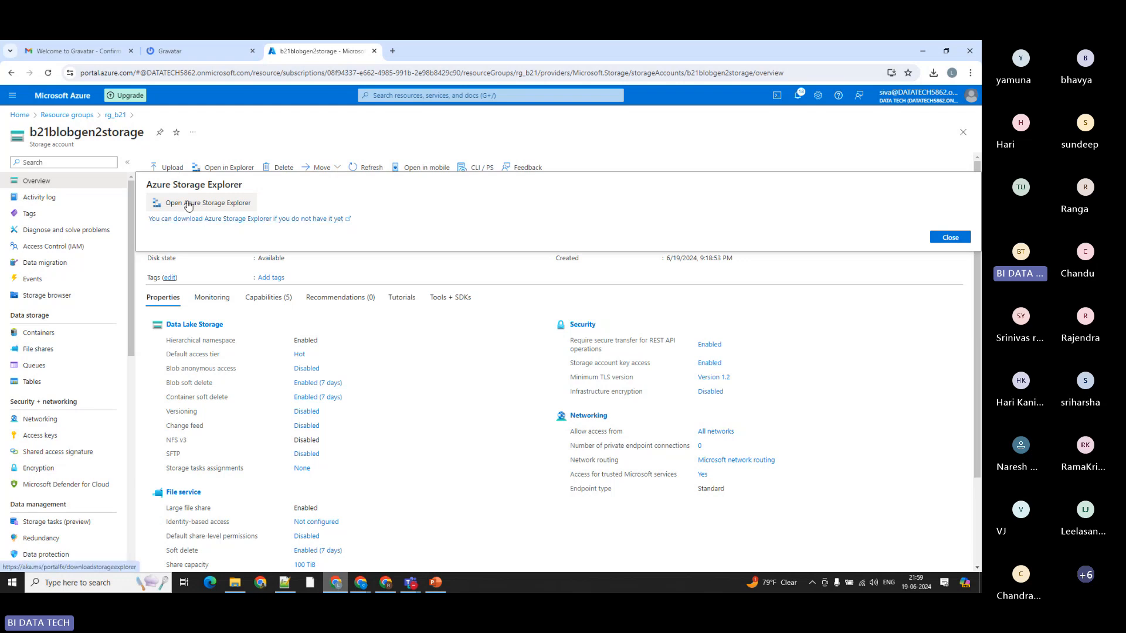
pyautogui.click(225, 220)
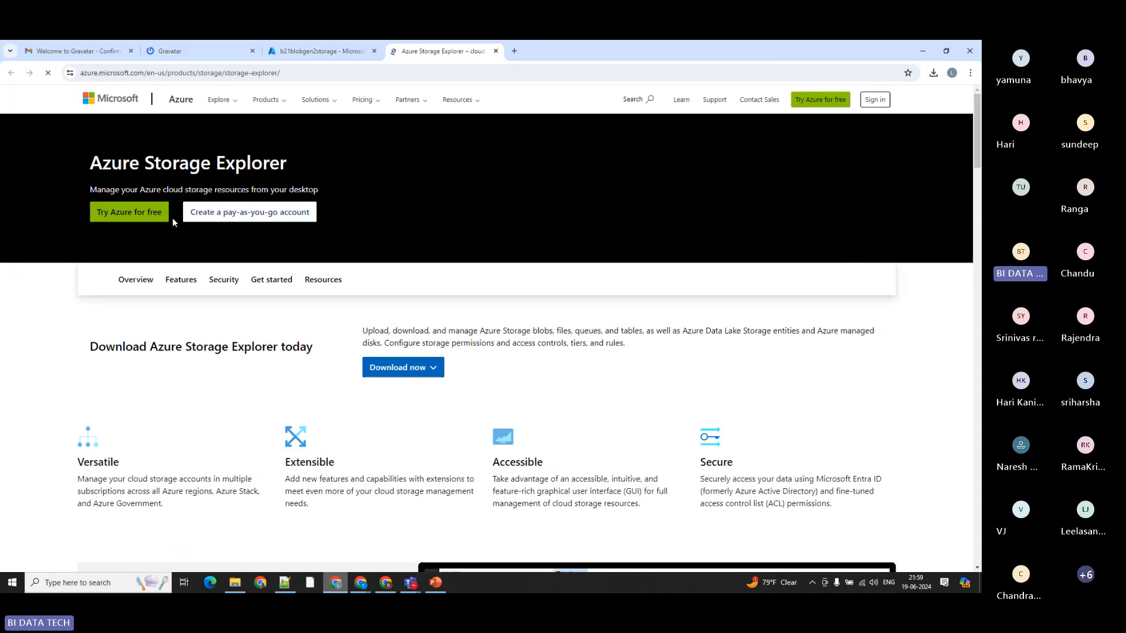
pyautogui.click(394, 369)
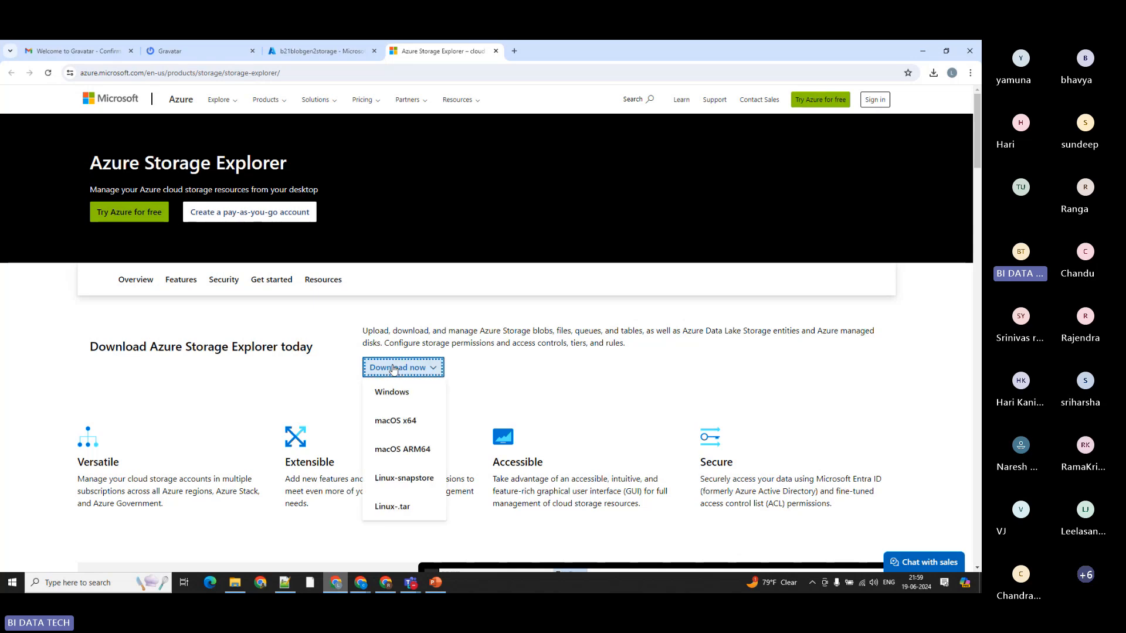
pyautogui.click(399, 398)
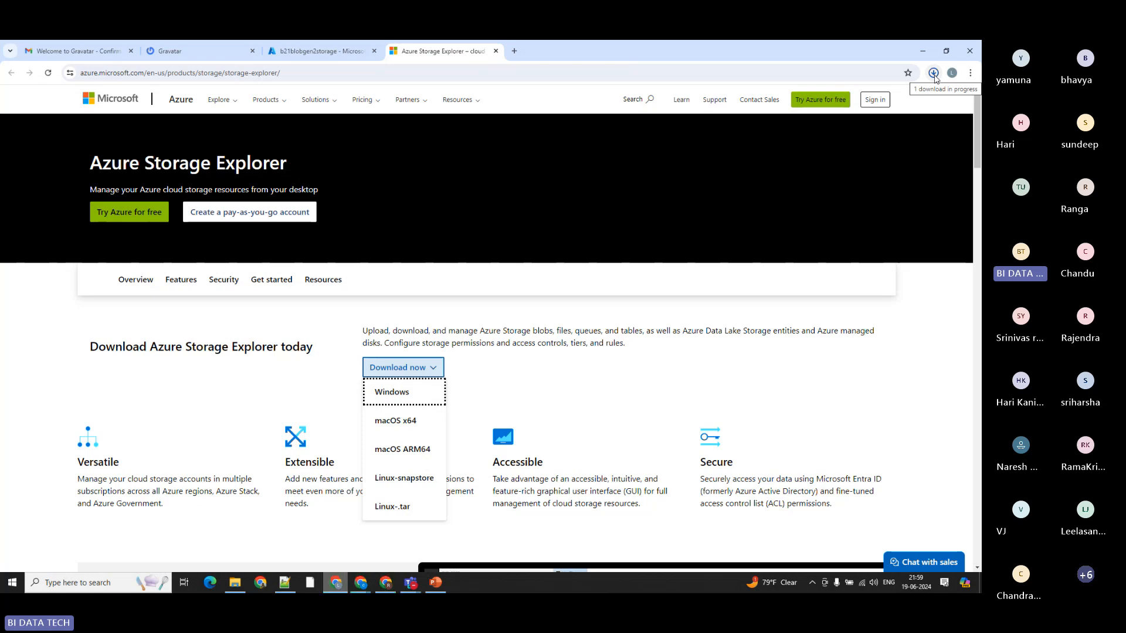
# Step: Run the downloaded Storage Explorer installer for the current user only and accept the license agreement
pyautogui.click(934, 72)
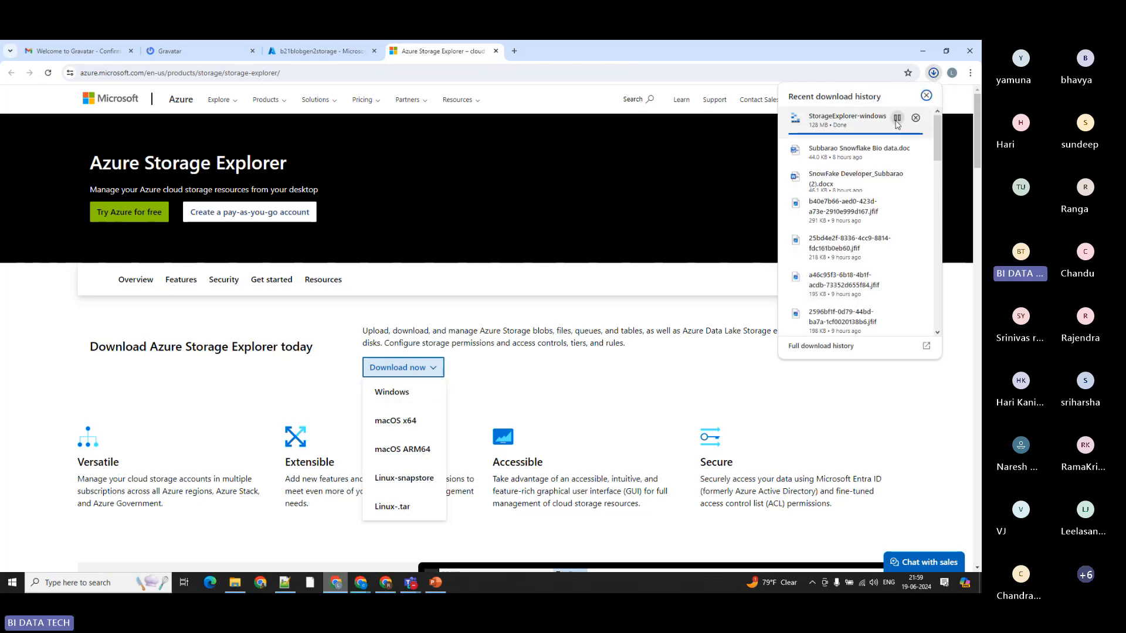
pyautogui.click(825, 119)
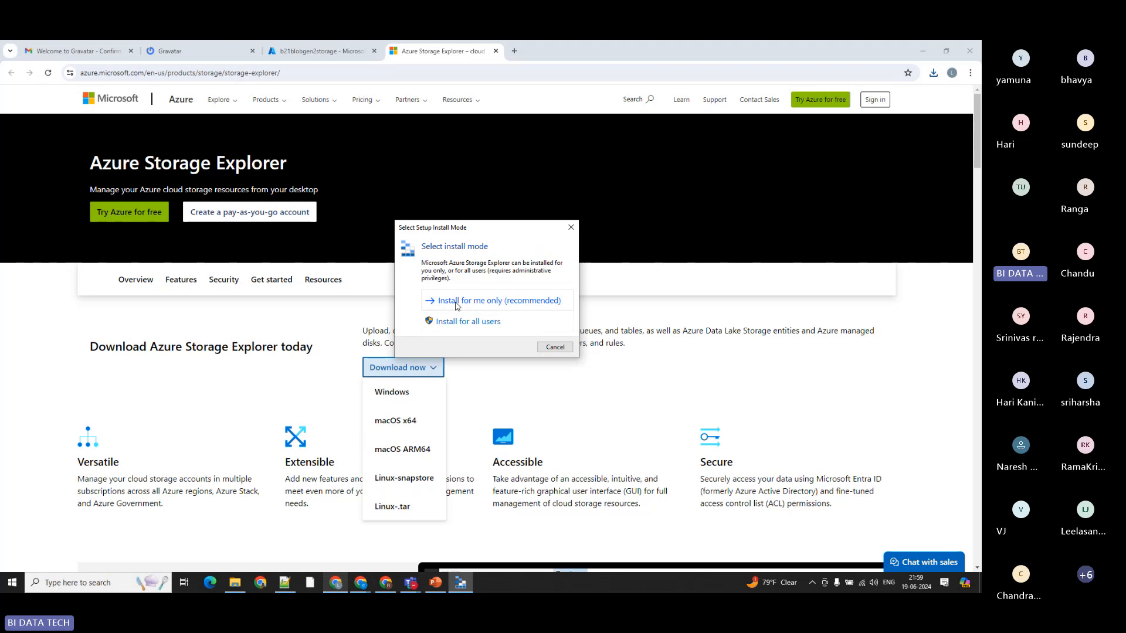
pyautogui.click(475, 306)
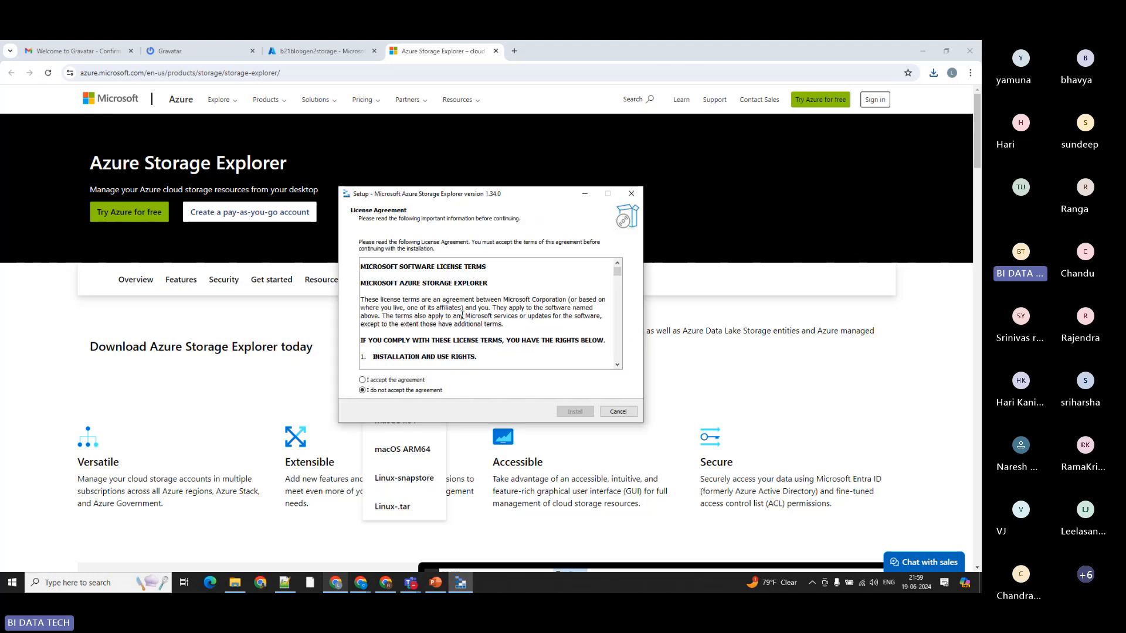
pyautogui.click(378, 381)
pyautogui.click(575, 411)
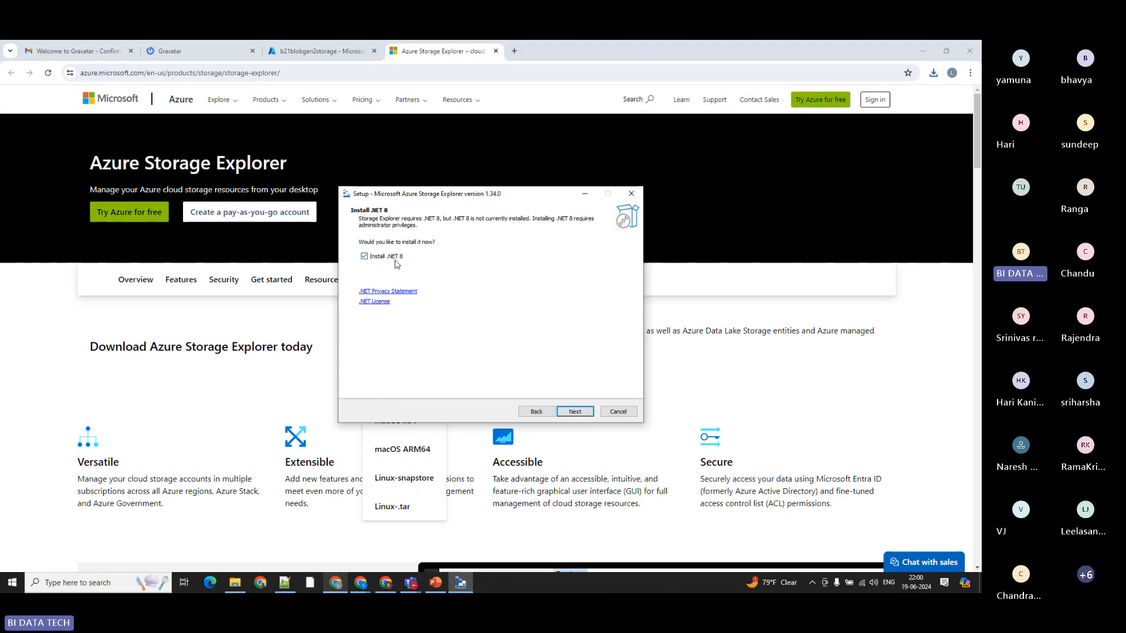
# Step: Include .NET 8, keep the default destination folder, complete the Storage Explorer installation and launch the application
pyautogui.click(576, 412)
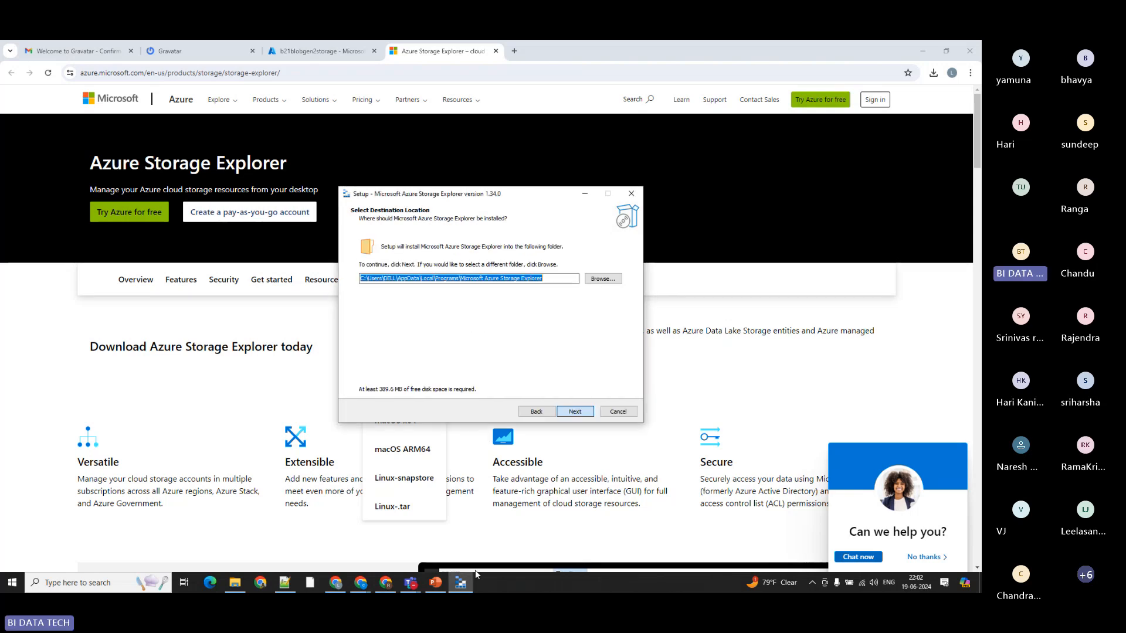
pyautogui.click(574, 411)
pyautogui.click(575, 412)
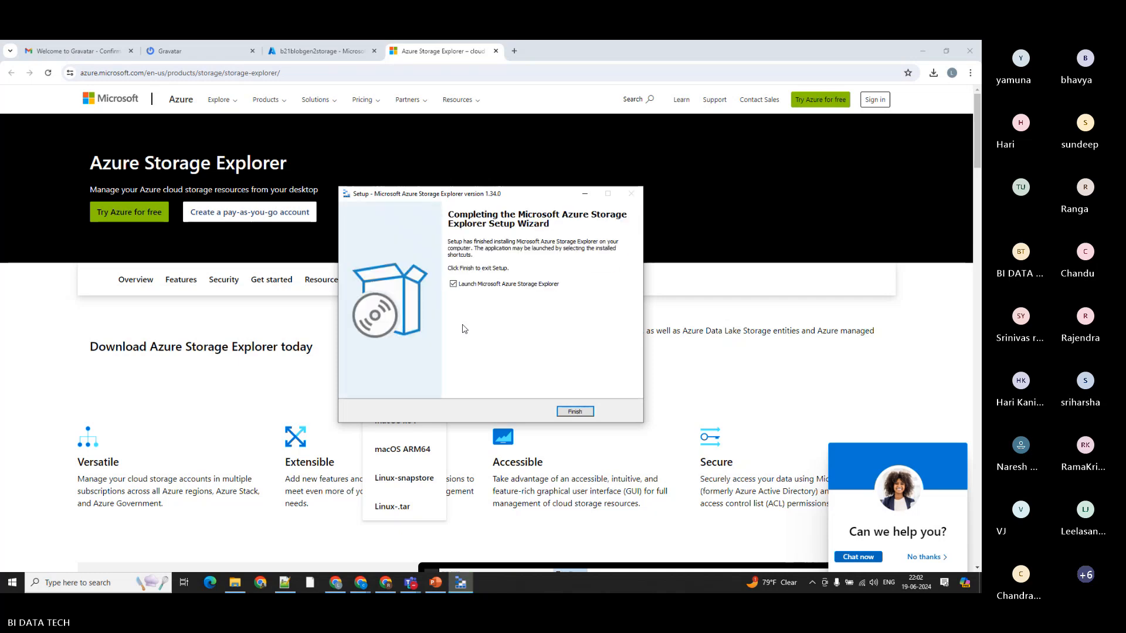
pyautogui.click(574, 411)
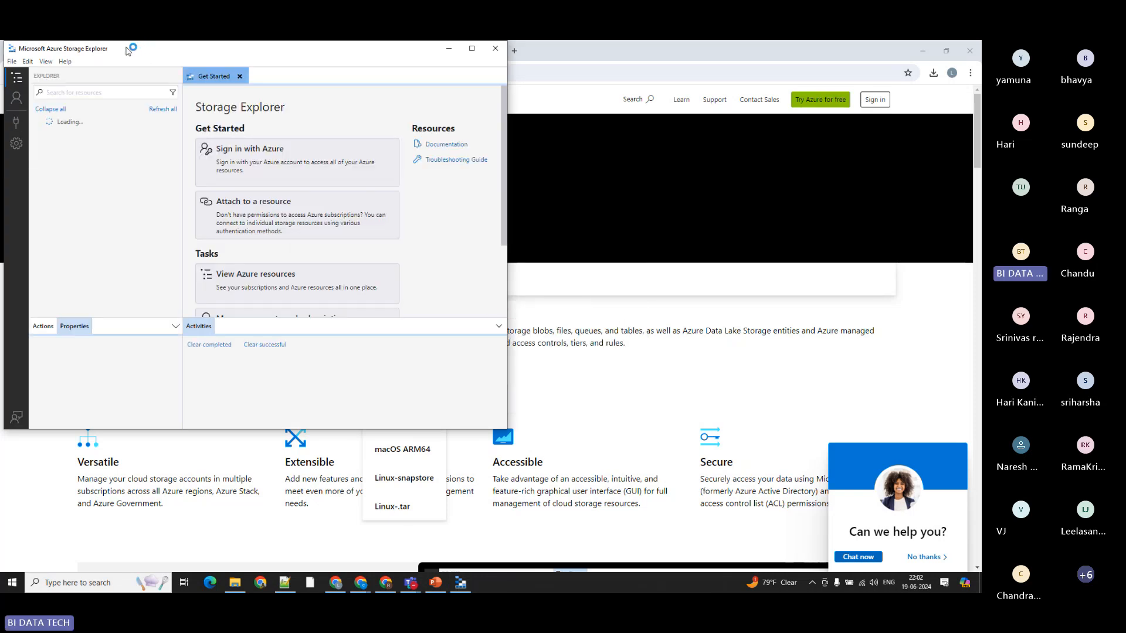
# Step: Reposition the Microsoft Azure Storage Explorer window and maximize it
pyautogui.moveTo(128, 51); pyautogui.dragTo(320, 105)
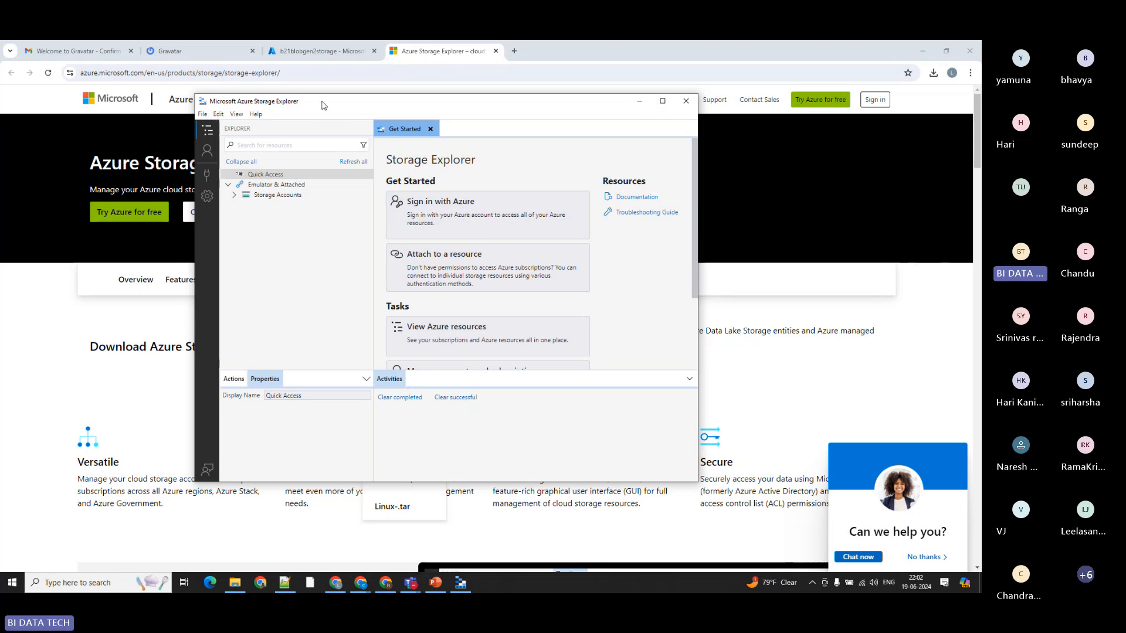
pyautogui.moveTo(322, 104); pyautogui.dragTo(358, 146)
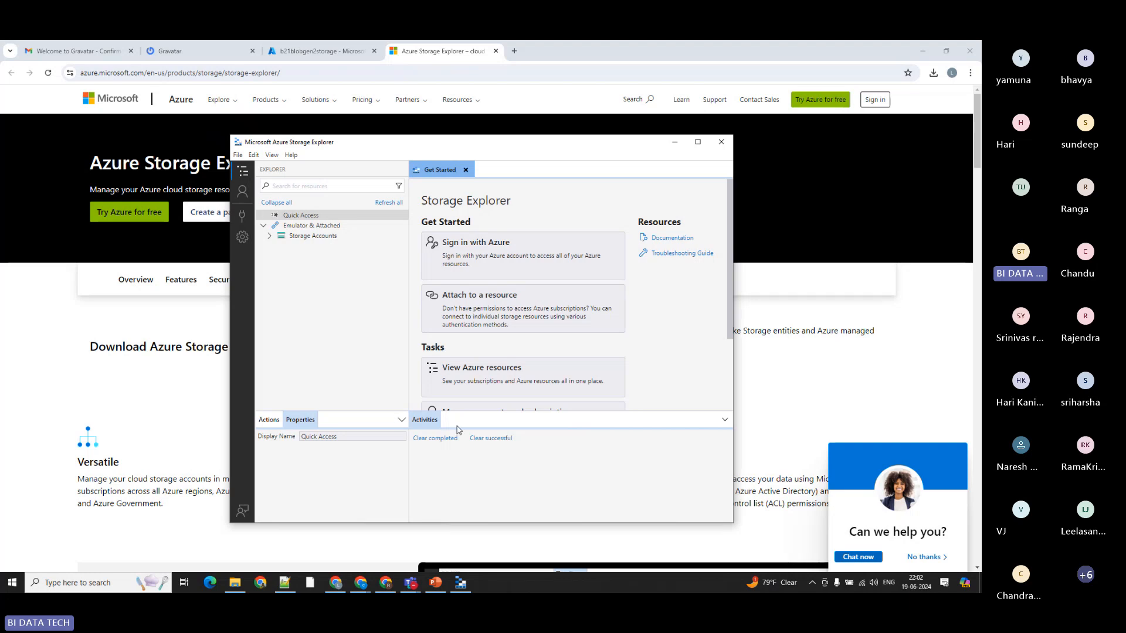
pyautogui.click(698, 142)
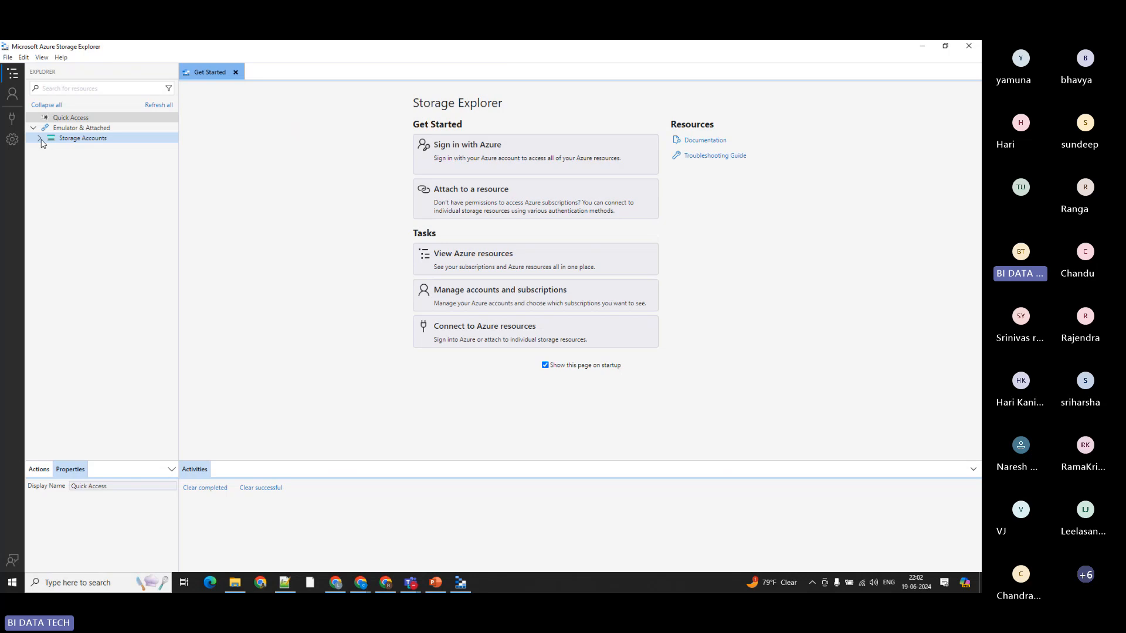
# Step: Sign in to Storage Explorer using the Azure environment and the work account connected to Windows, then return to Storage Explorer
pyautogui.click(13, 97)
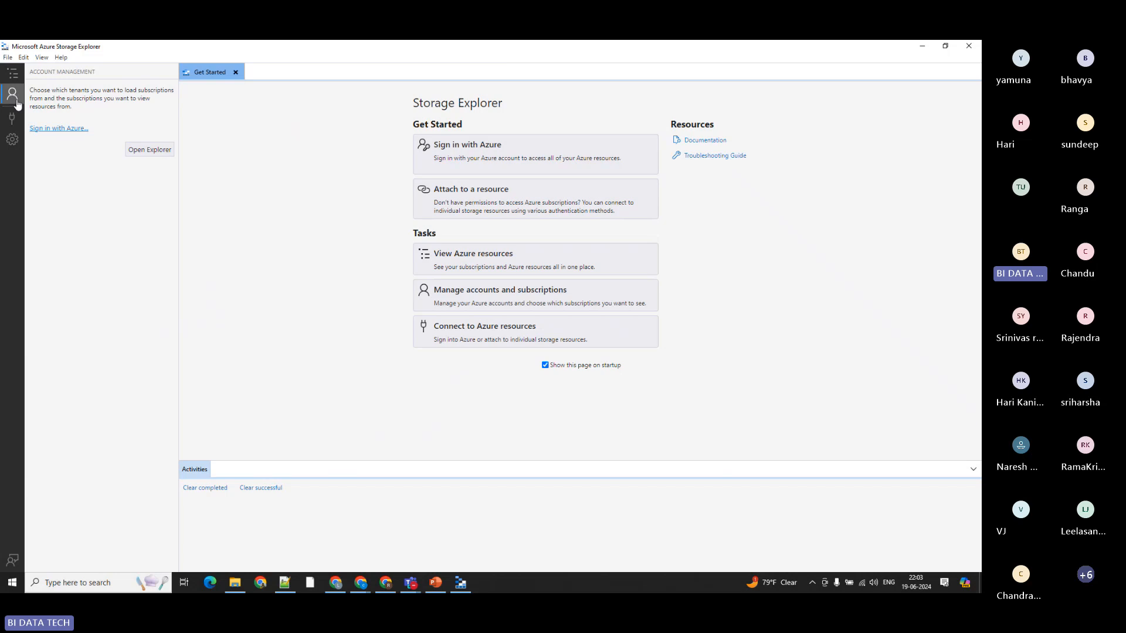
pyautogui.click(65, 130)
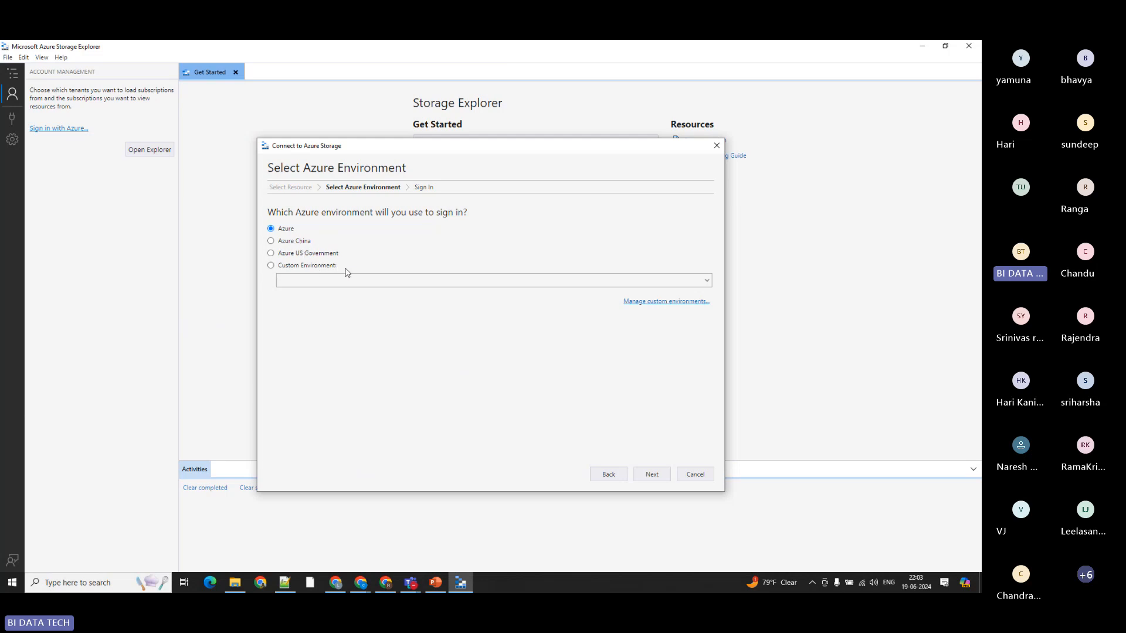
pyautogui.click(304, 267)
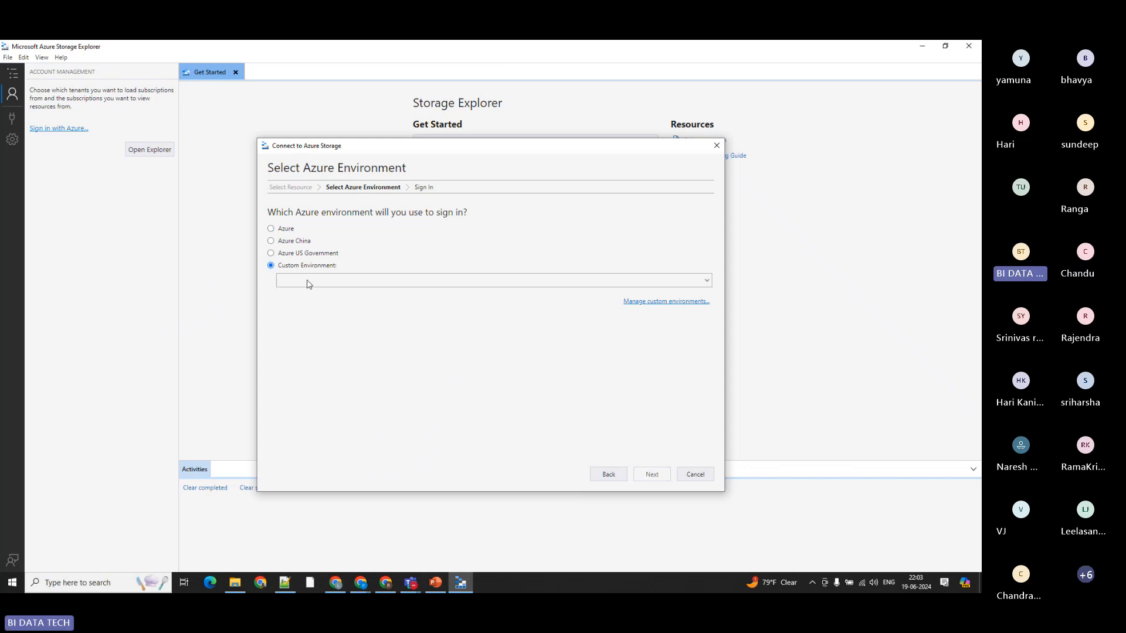
pyautogui.click(285, 233)
pyautogui.click(662, 475)
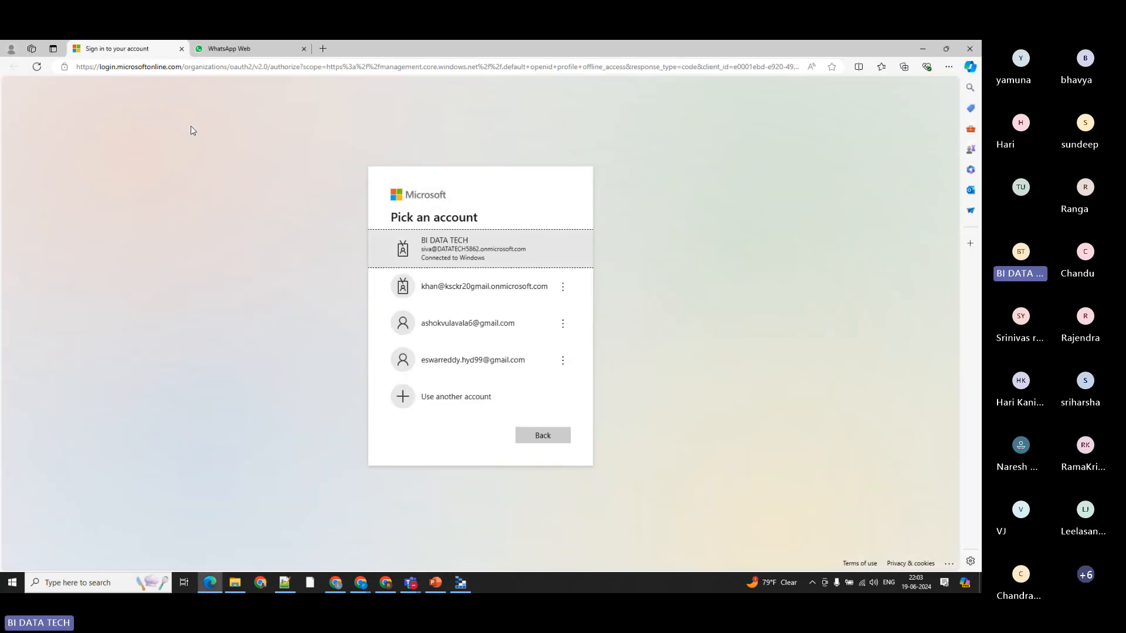
pyautogui.click(453, 252)
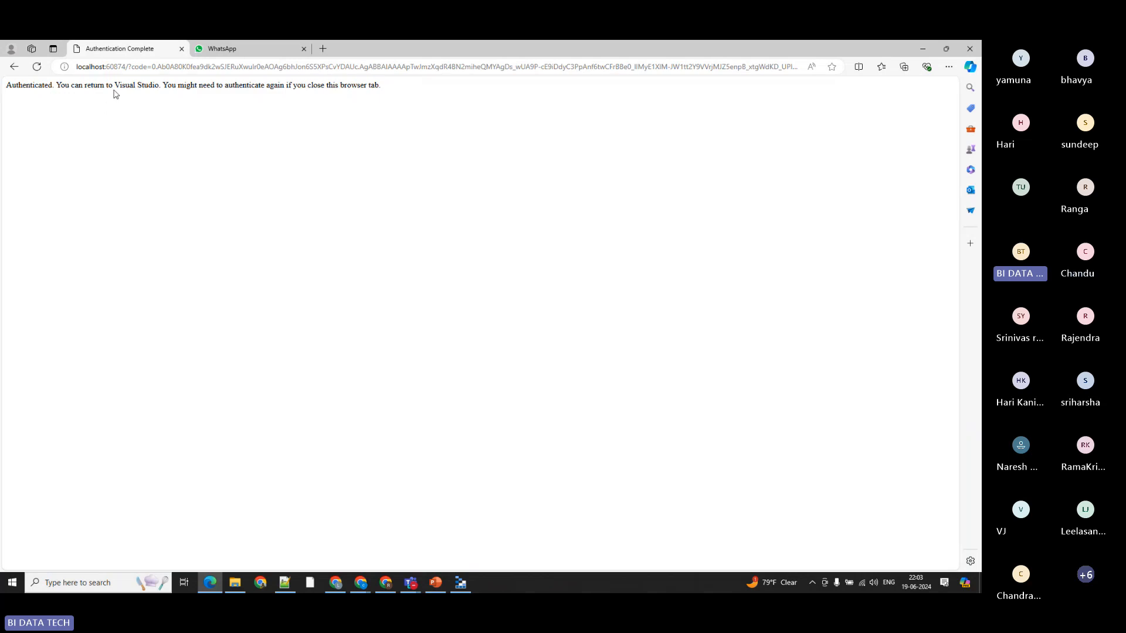
pyautogui.click(469, 577)
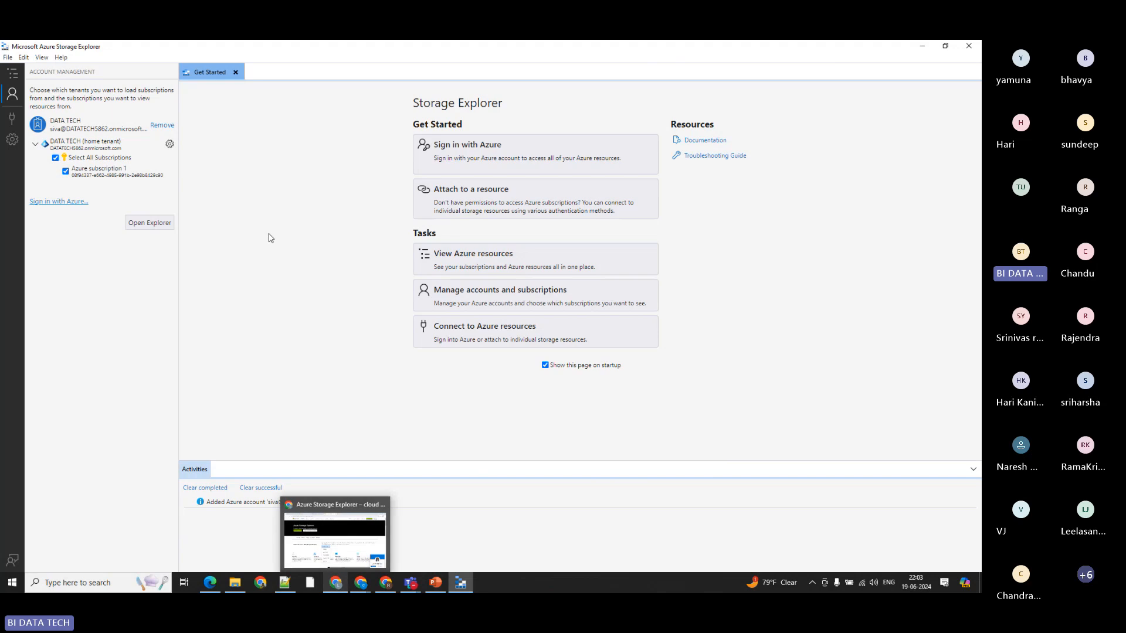
# Step: Expand Azure subscription 1 down to the blob containers of b21blobgen2storage and open container1
pyautogui.click(13, 75)
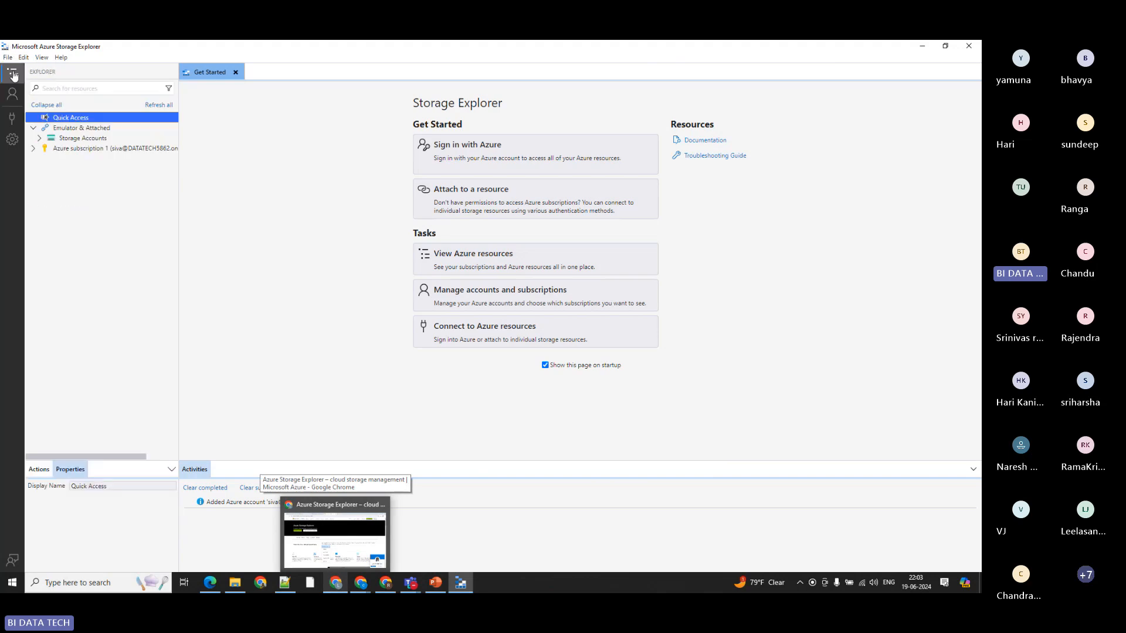
pyautogui.click(33, 148)
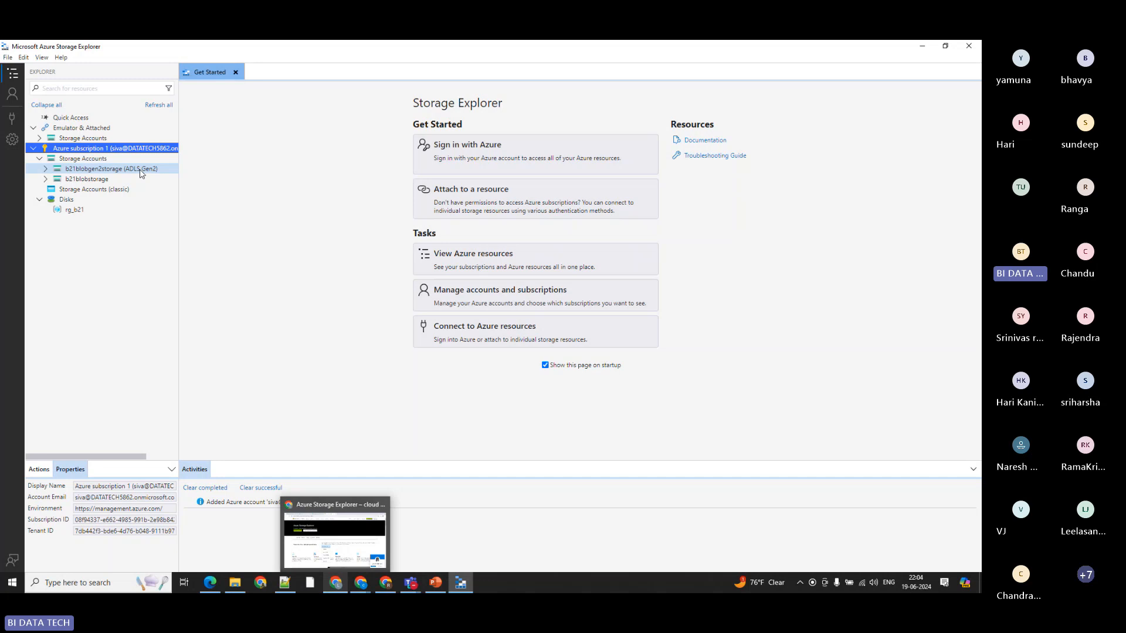
pyautogui.click(45, 169)
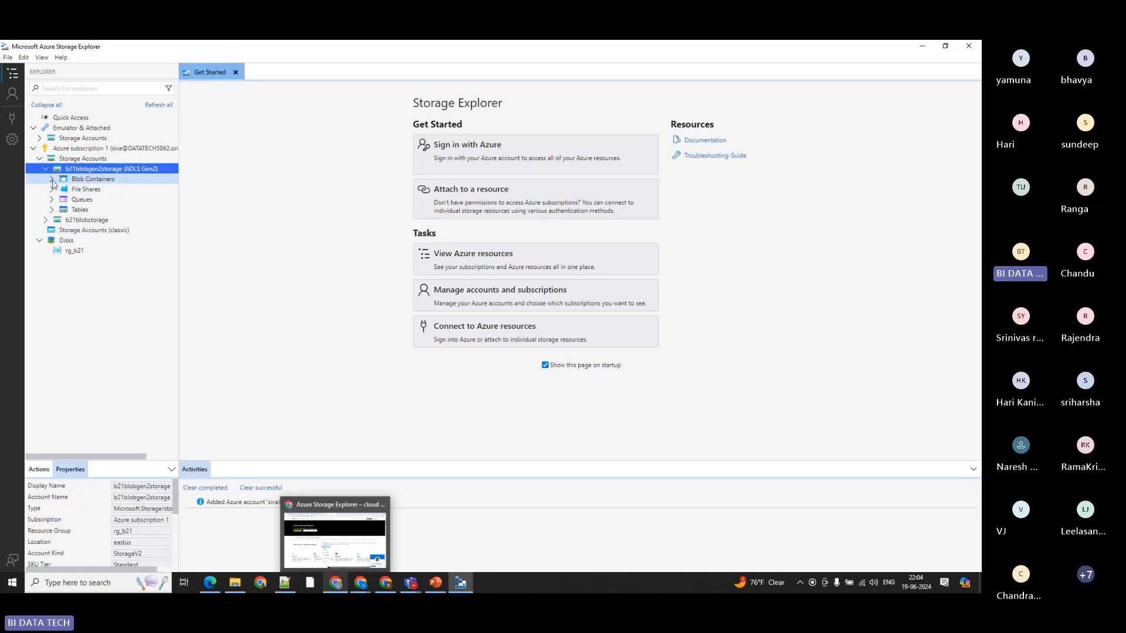
pyautogui.click(52, 179)
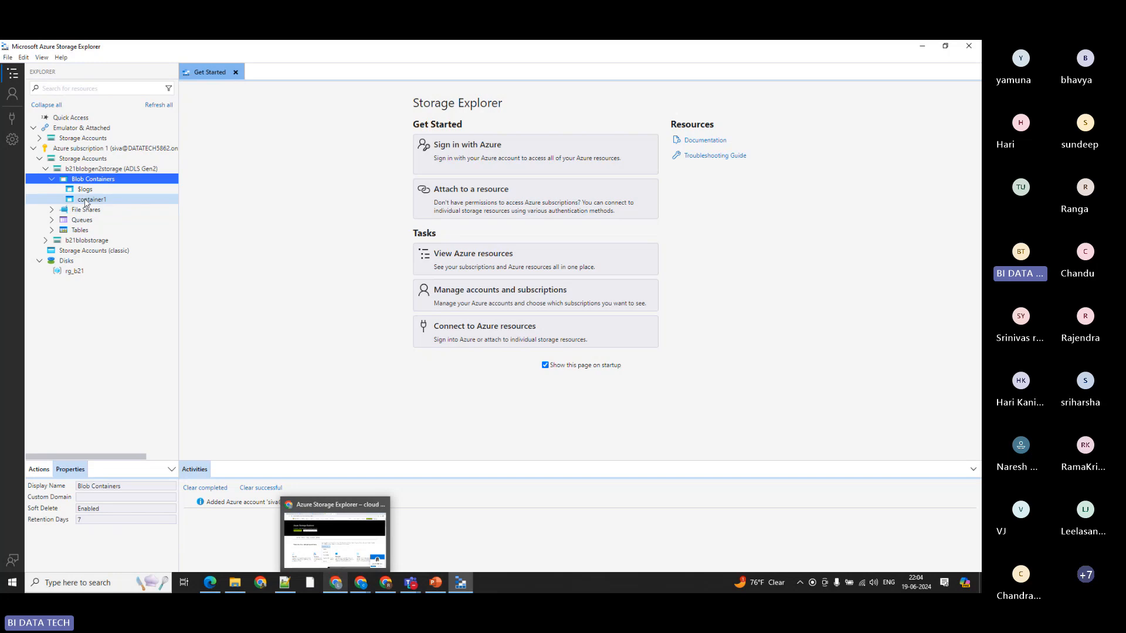
pyautogui.click(85, 200)
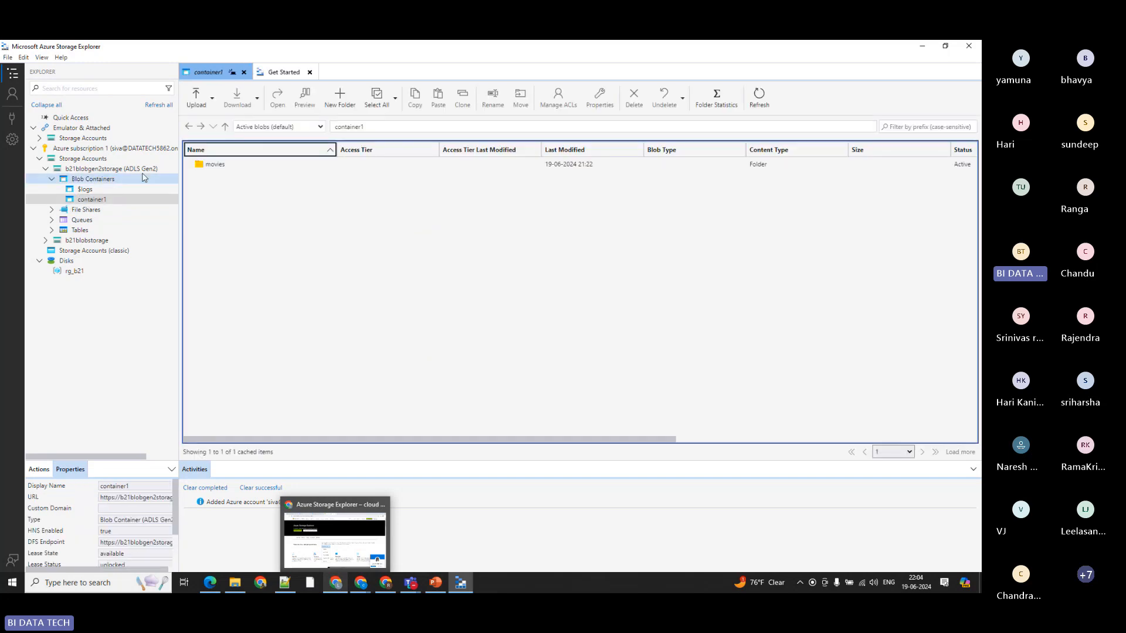
# Step: Browse container1 through movies and tollywood into the action folder that holds the CSV blob
pyautogui.click(220, 169)
pyautogui.doubleClick(217, 167)
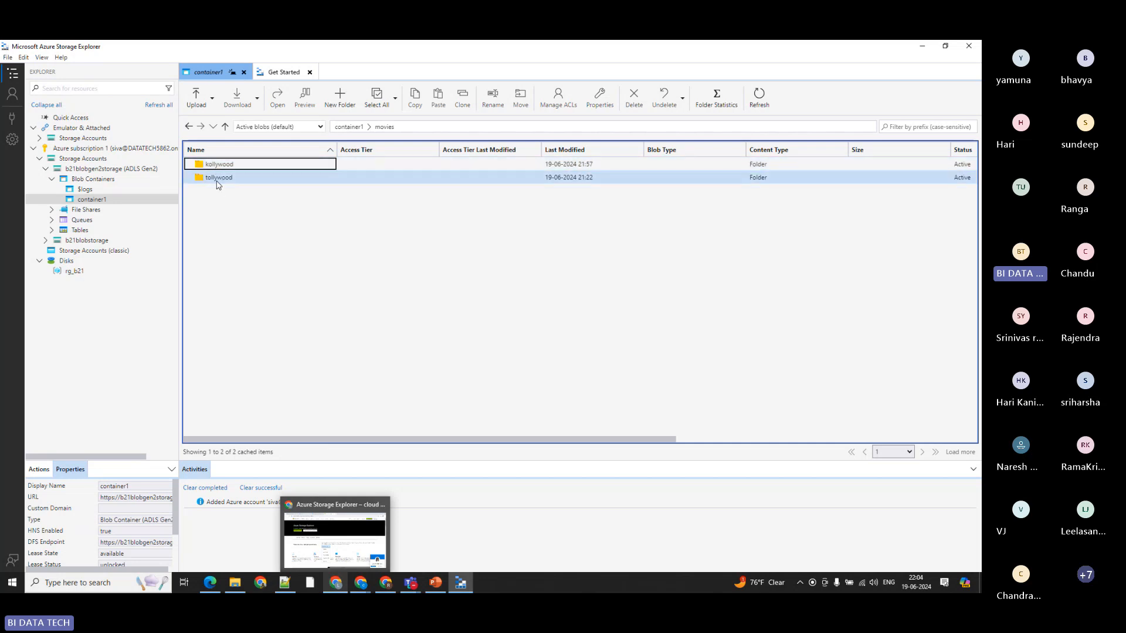
pyautogui.doubleClick(218, 179)
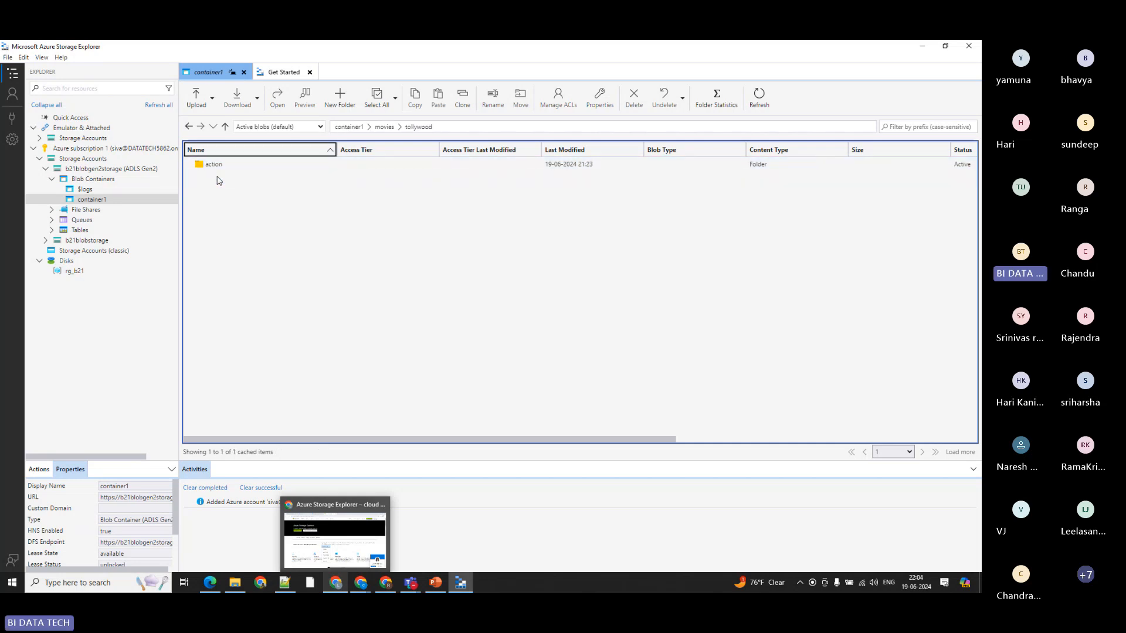
pyautogui.doubleClick(214, 165)
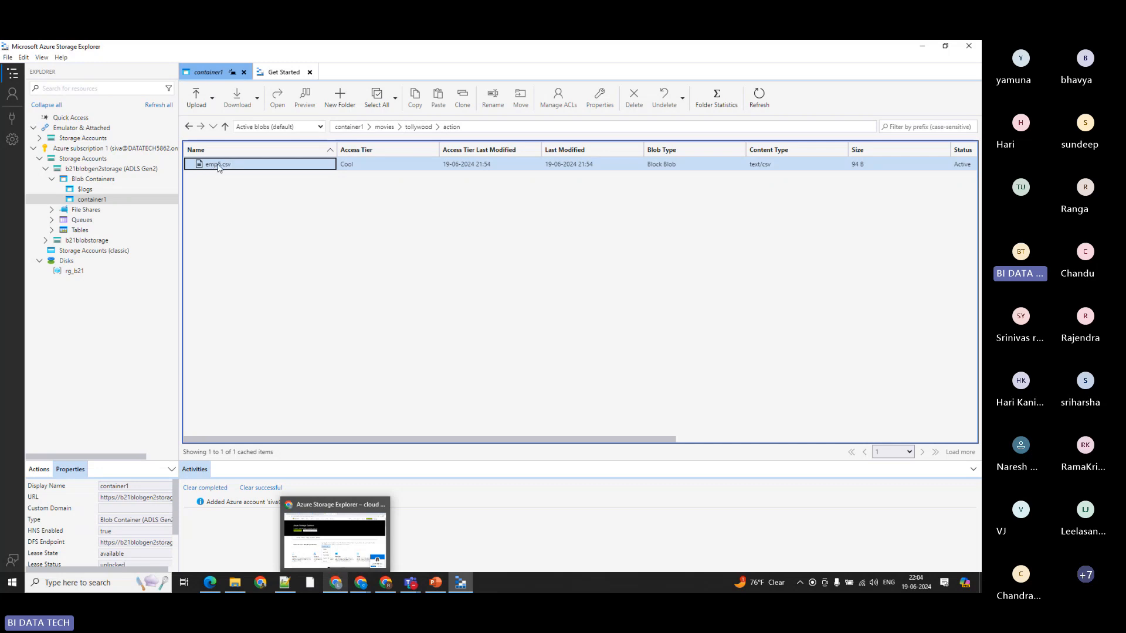
# Step: Move emp5.csv from the action folder to the destination directory movies/kollywood
pyautogui.click(218, 167)
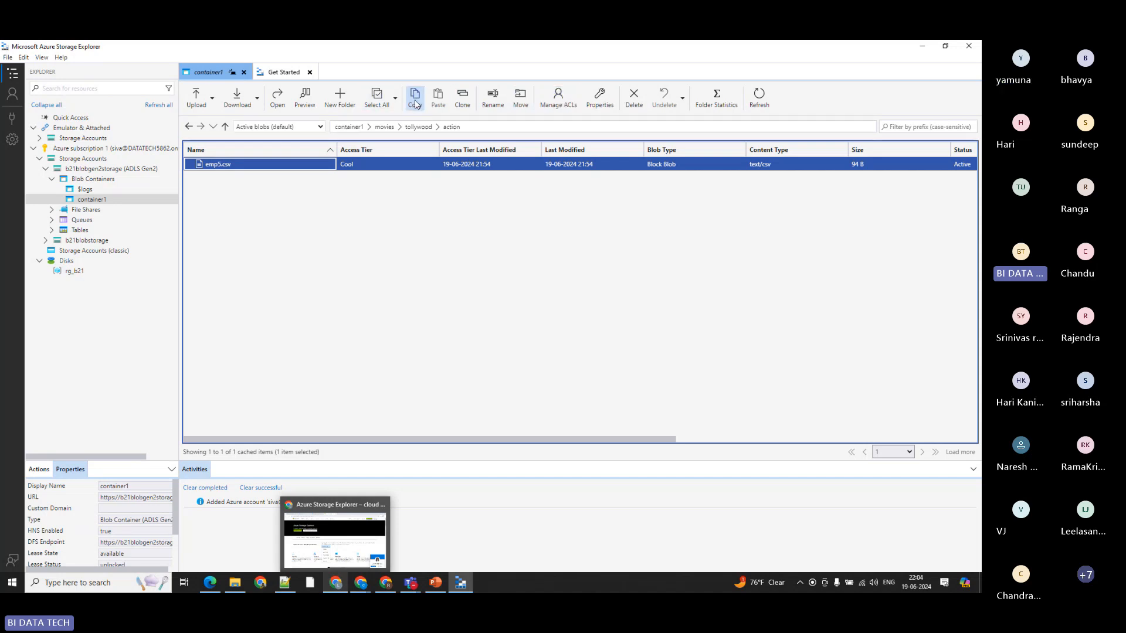
pyautogui.click(229, 166)
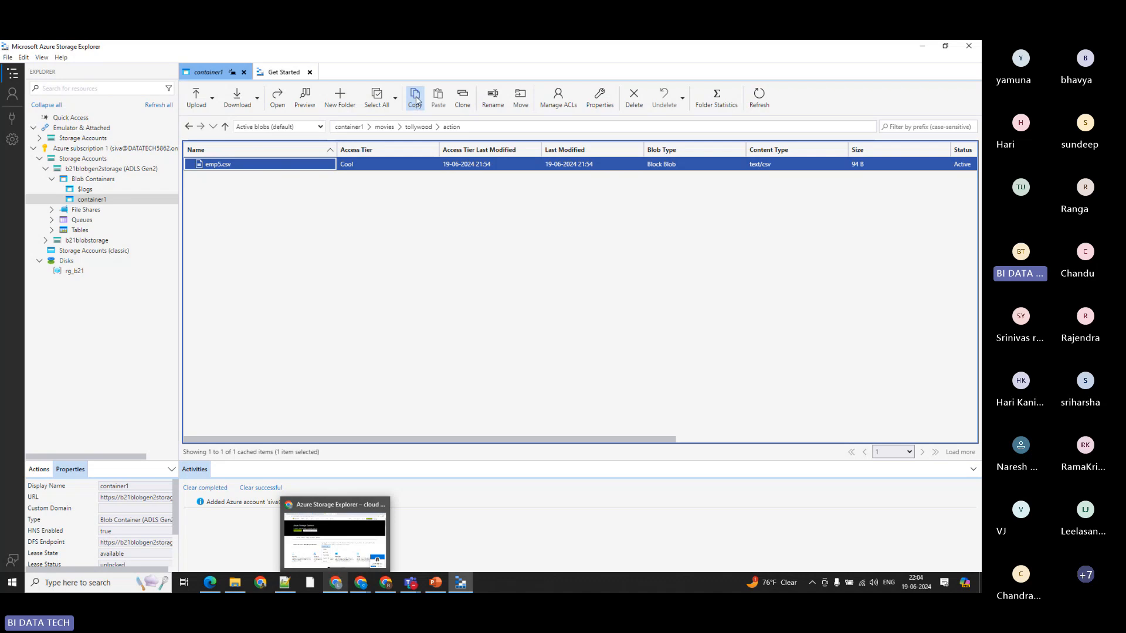
pyautogui.click(521, 101)
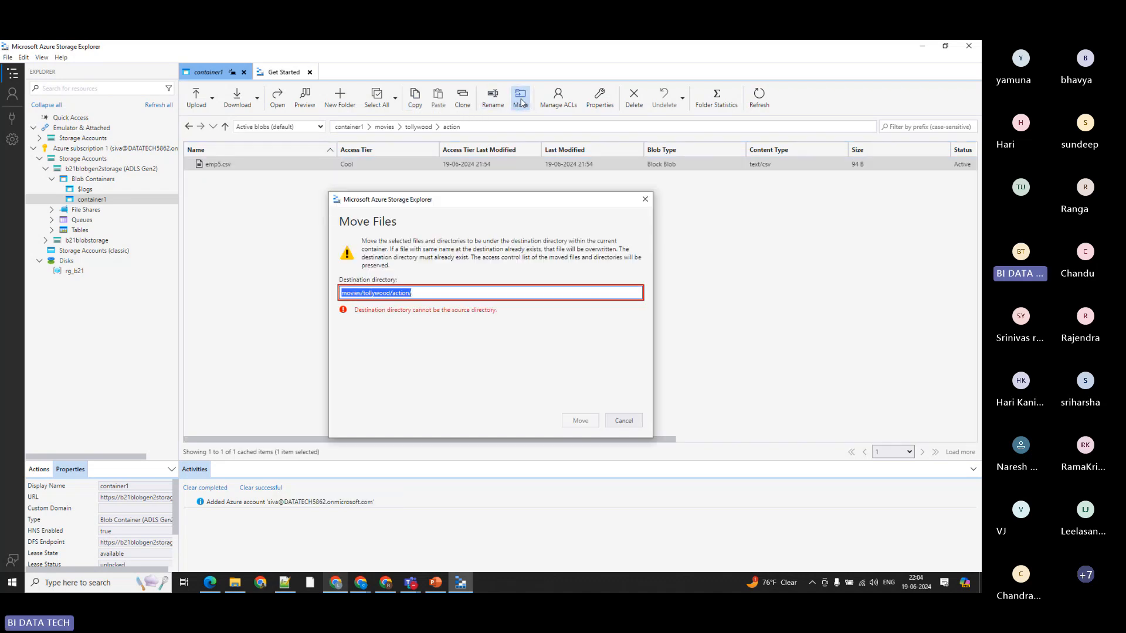
pyautogui.click(427, 291)
pyautogui.moveTo(363, 292); pyautogui.dragTo(438, 290)
pyautogui.press('BackSpace')
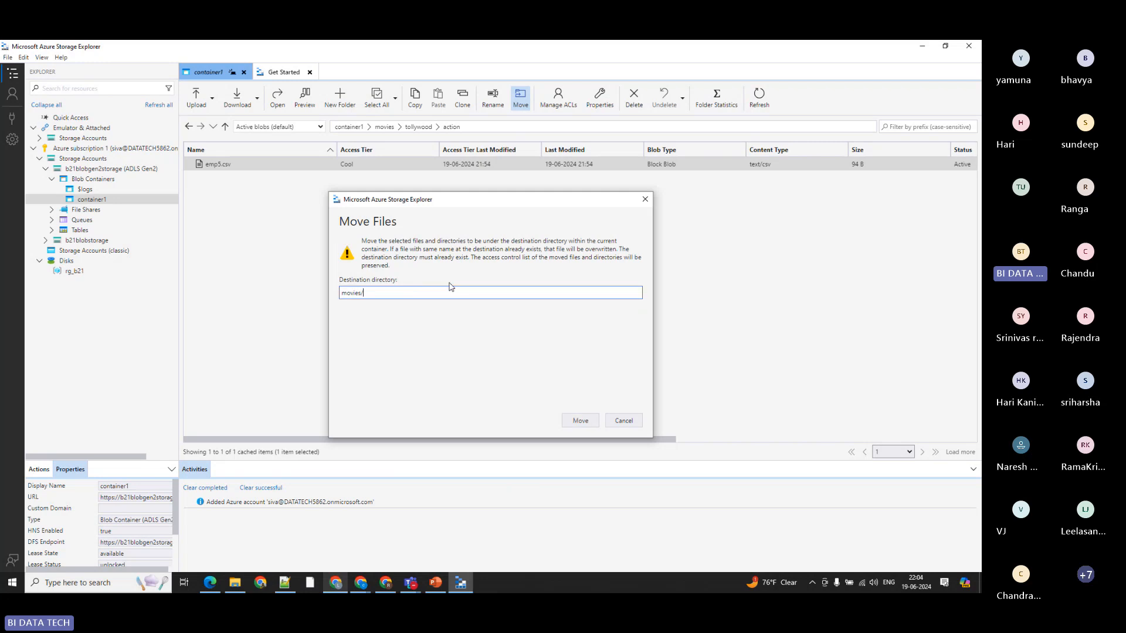
pyautogui.write('kollywood')
pyautogui.press('Return')
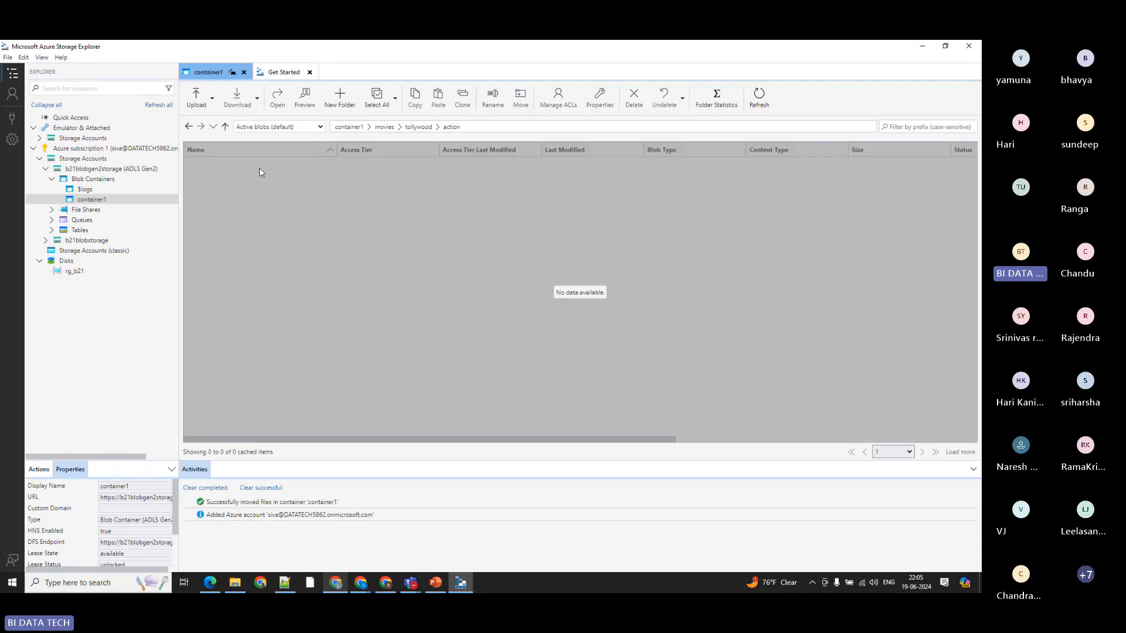
# Step: Refresh all resources in the explorer tree and reselect container1 under the blob containers of b21blobgen2storage
pyautogui.click(264, 170)
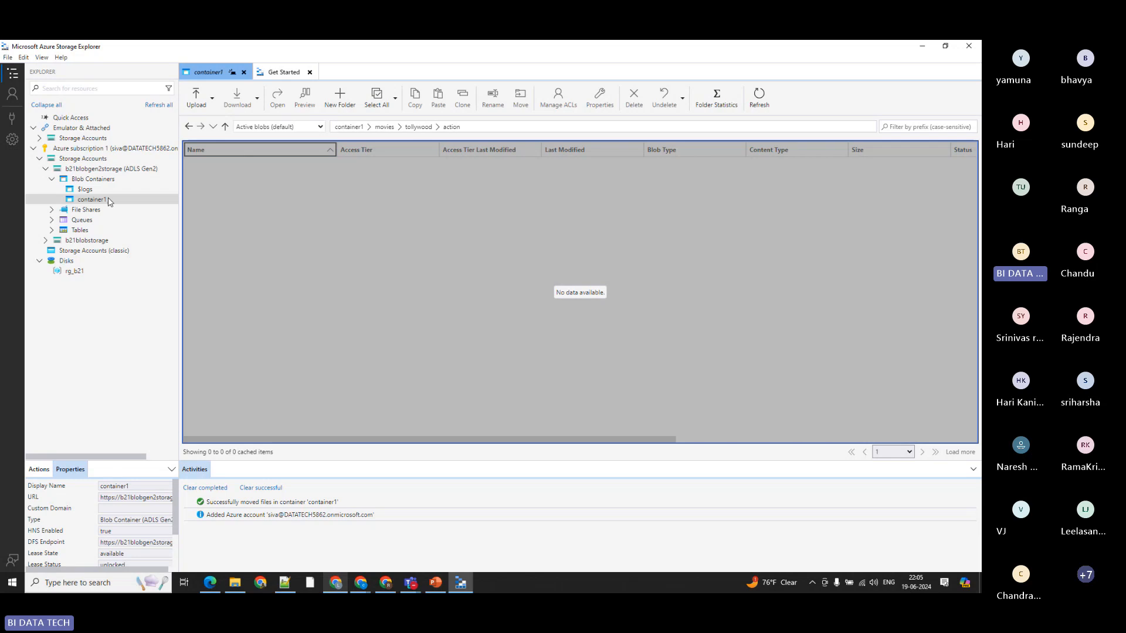
pyautogui.click(85, 182)
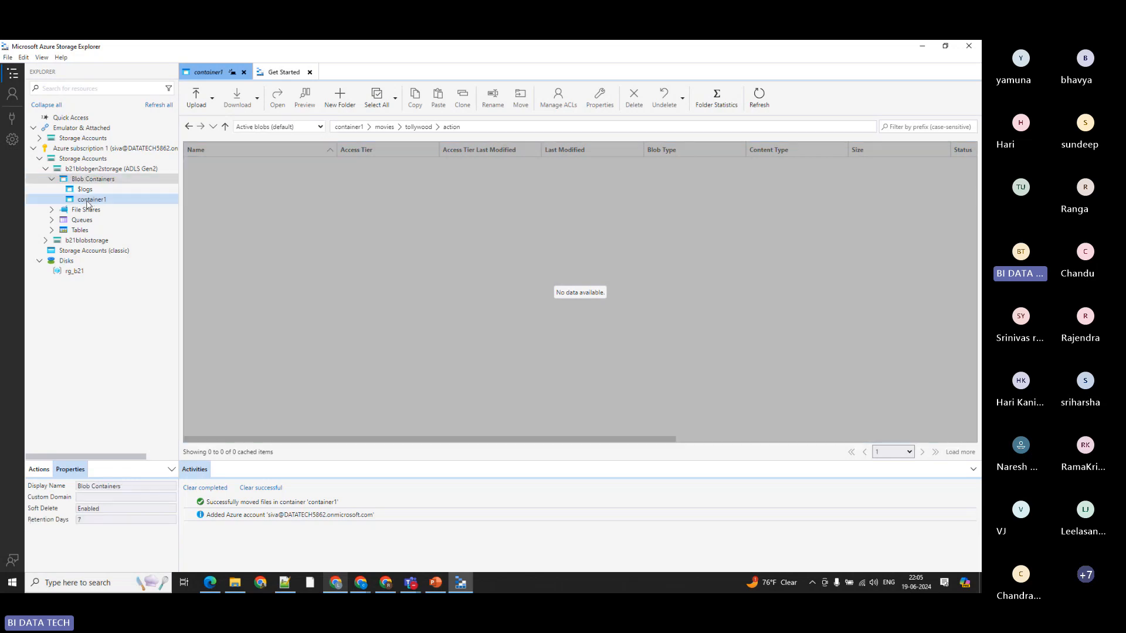
pyautogui.doubleClick(88, 202)
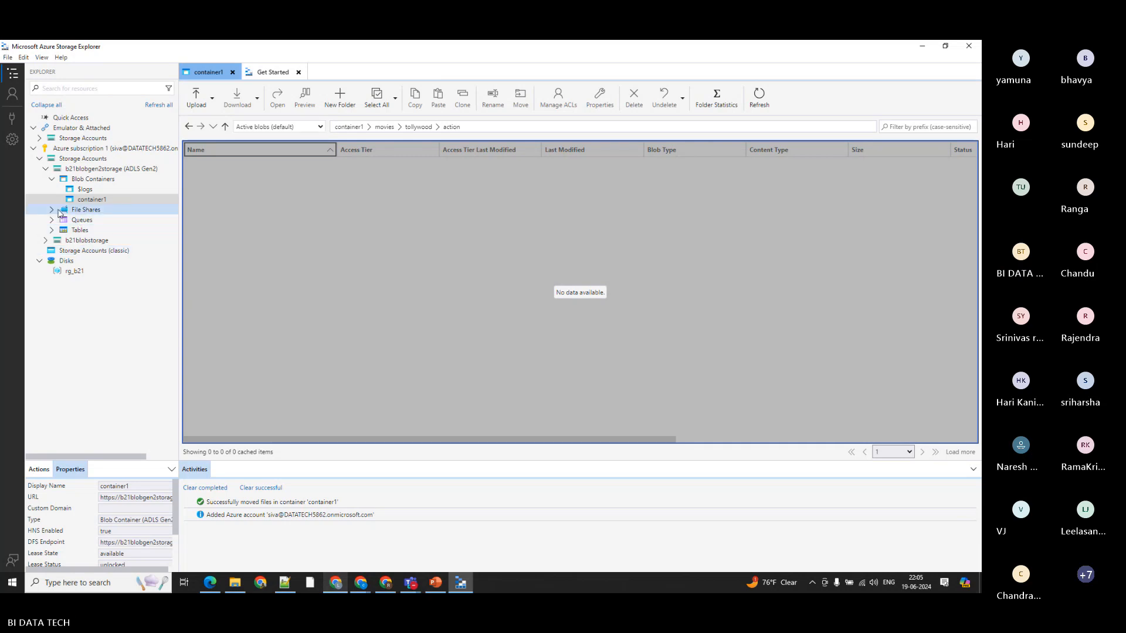
pyautogui.click(153, 105)
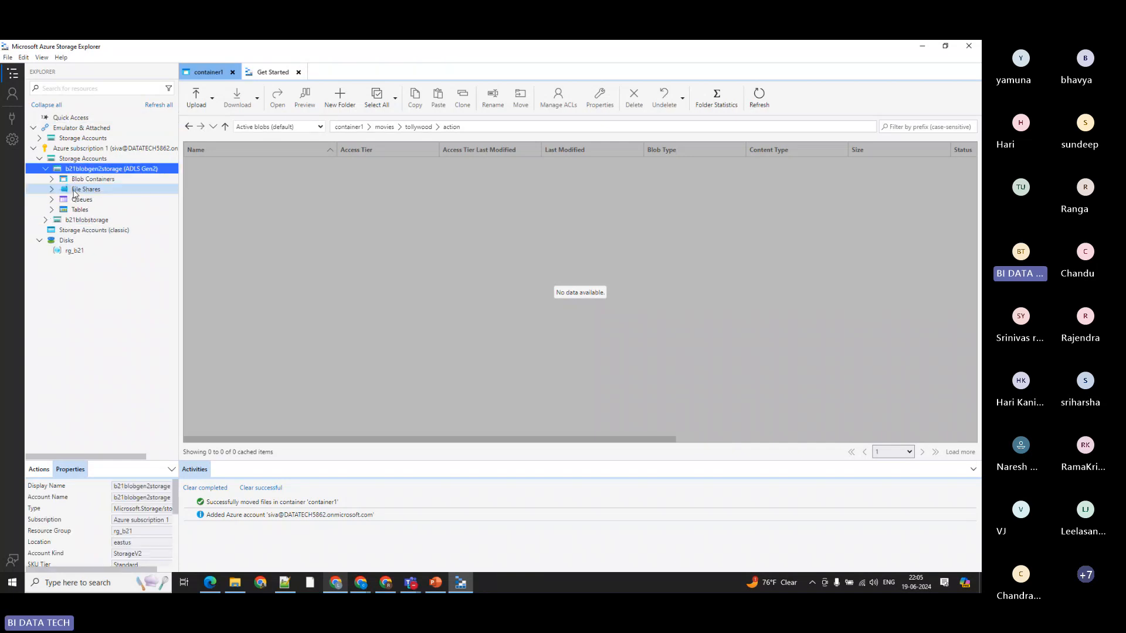
pyautogui.click(76, 179)
pyautogui.click(51, 179)
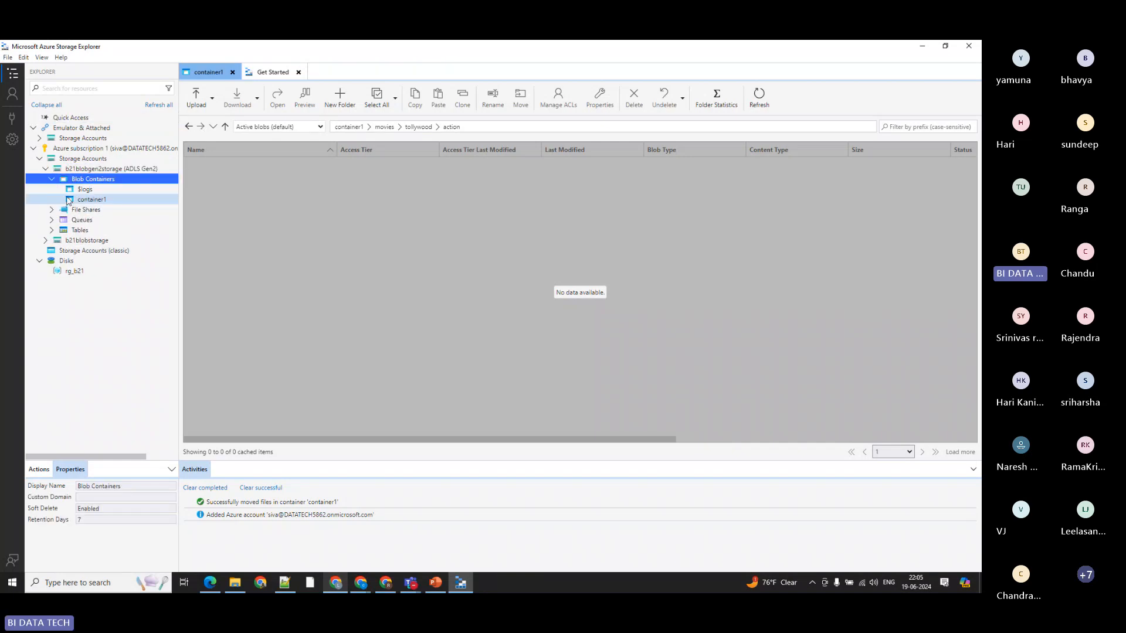
pyautogui.click(82, 200)
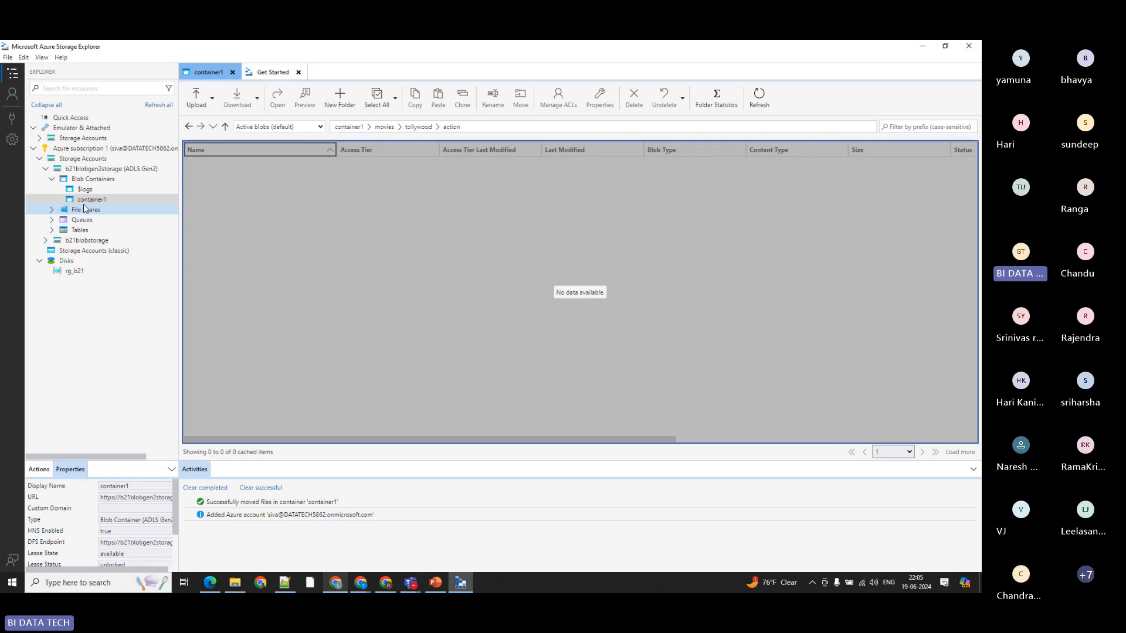
# Step: Close the Get Started page and return to the container1 contents
pyautogui.click(263, 77)
pyautogui.click(211, 75)
pyautogui.click(262, 77)
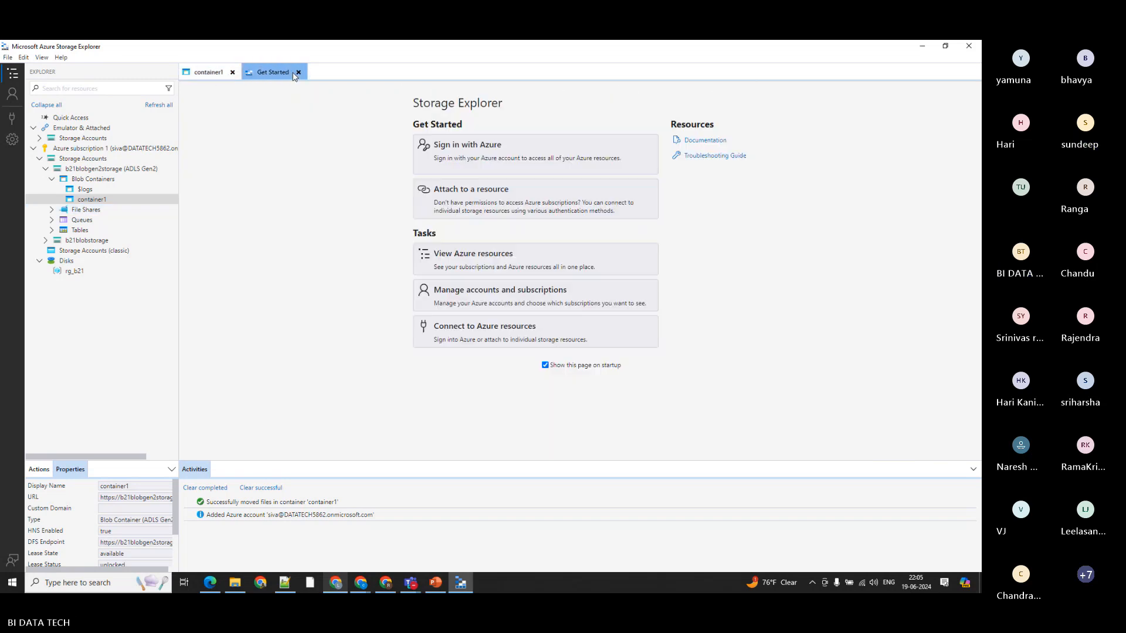
pyautogui.click(298, 72)
pyautogui.click(312, 279)
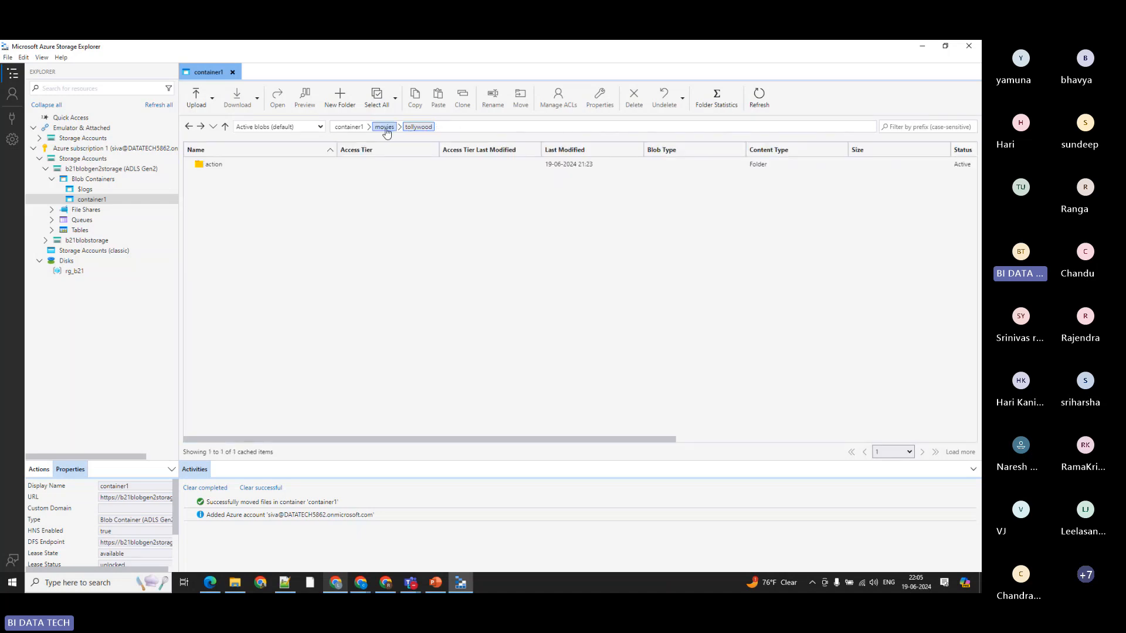
# Step: Go up to movies and open the kollywood folder to check the moved emp5.csv
pyautogui.click(385, 128)
pyautogui.doubleClick(220, 166)
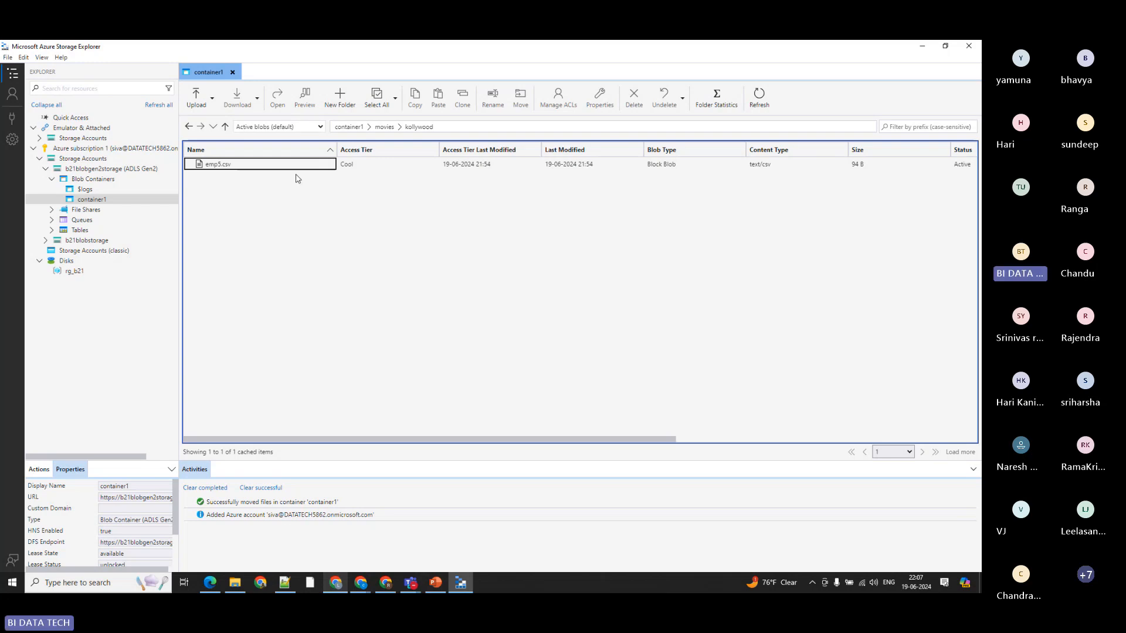
pyautogui.click(523, 101)
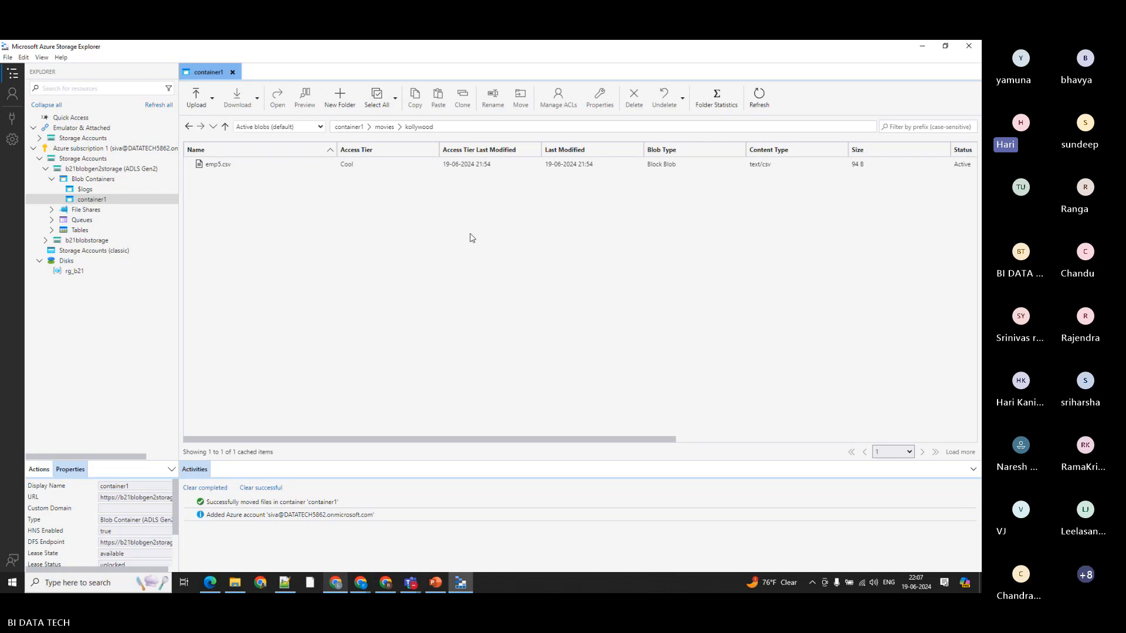
pyautogui.click(209, 166)
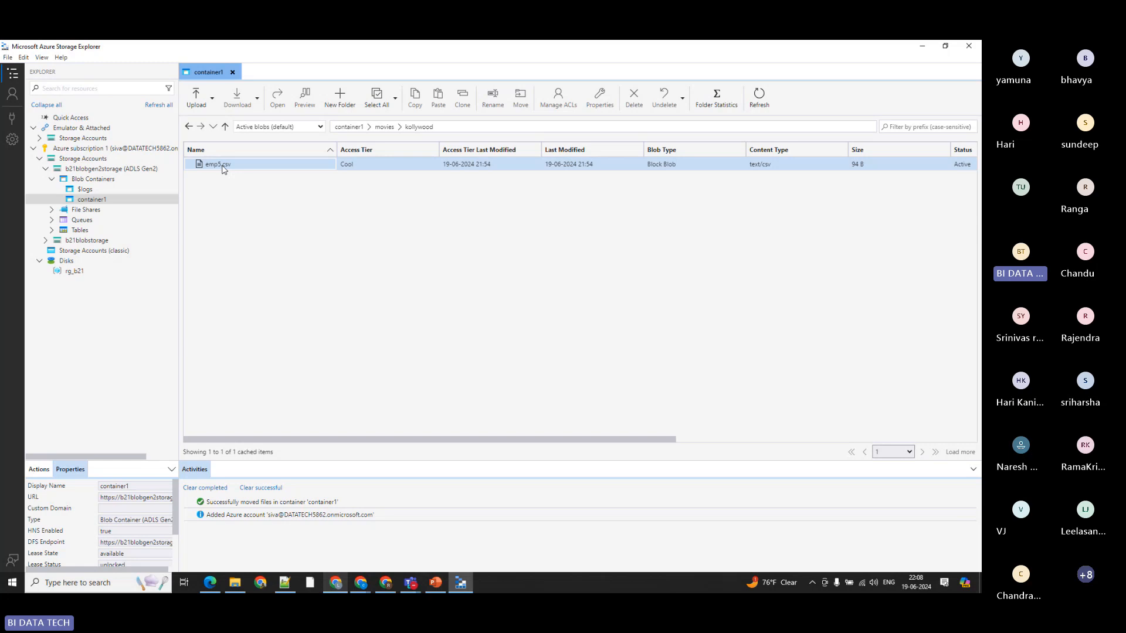
pyautogui.click(273, 177)
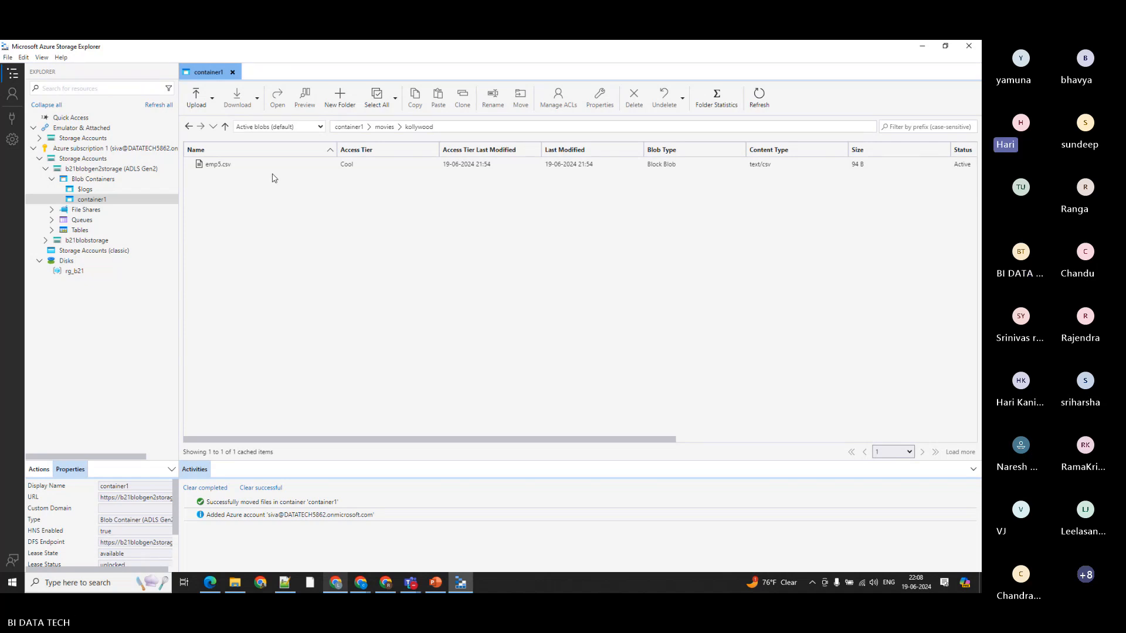
# Step: Create a new folder named hollywood in the movies directory and open it
pyautogui.click(384, 127)
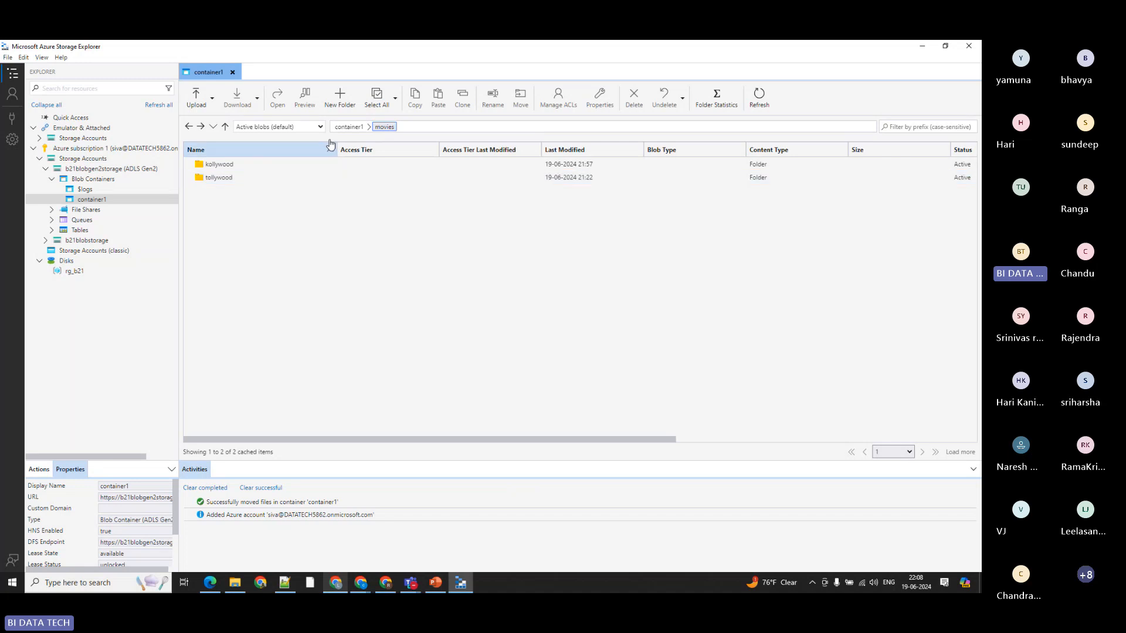
pyautogui.click(339, 97)
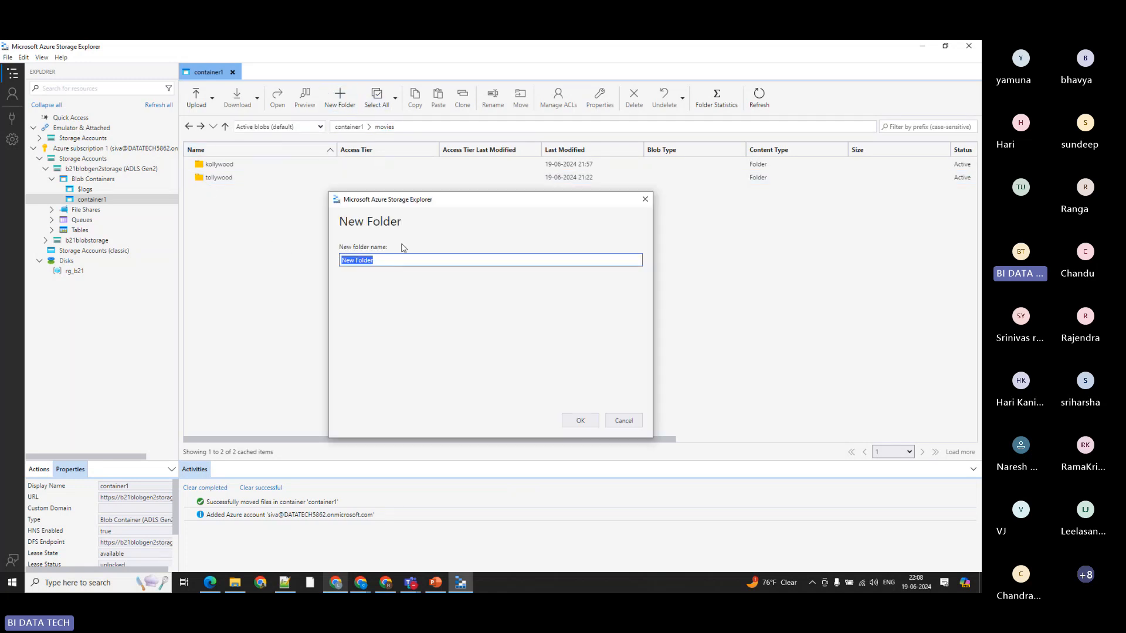
pyautogui.press('BackSpace')
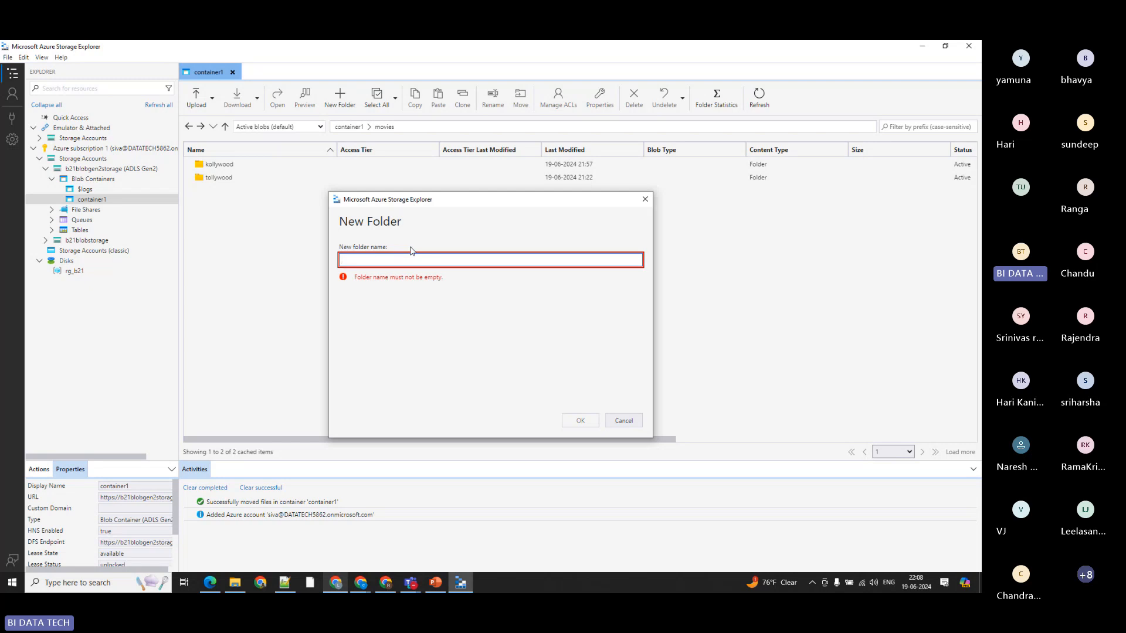
pyautogui.write('hollywoo')
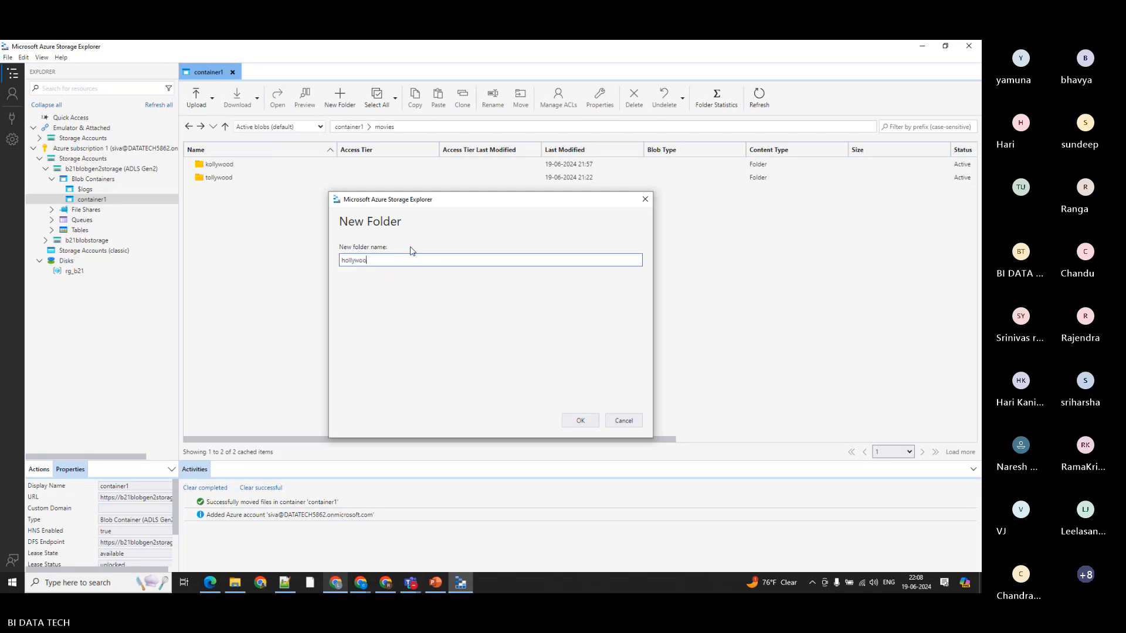
pyautogui.write('d')
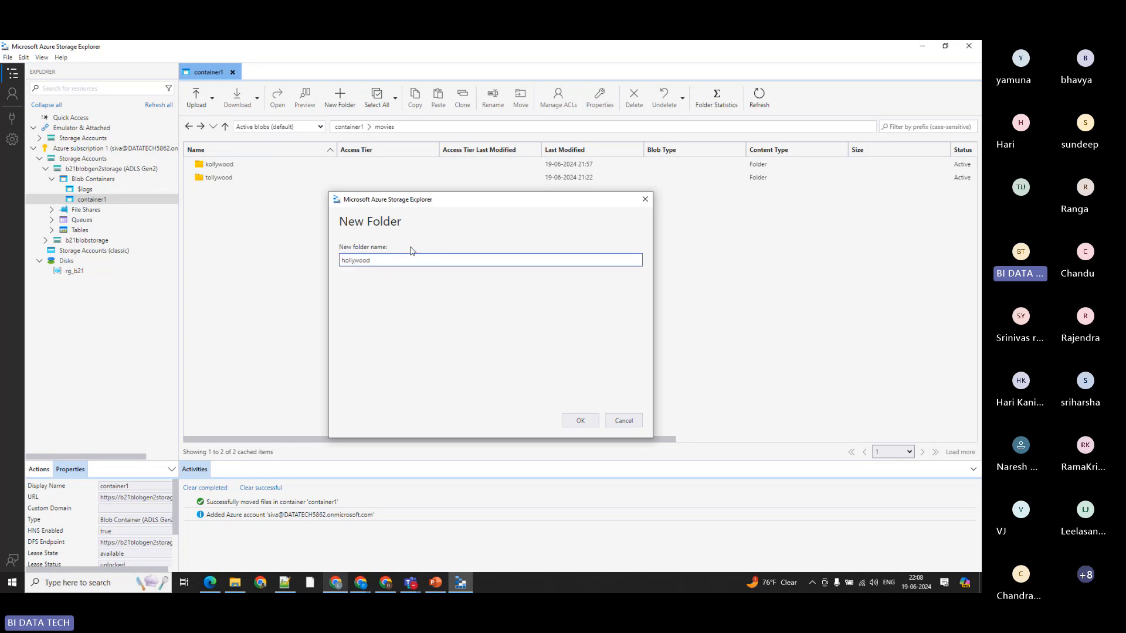
pyautogui.click(576, 421)
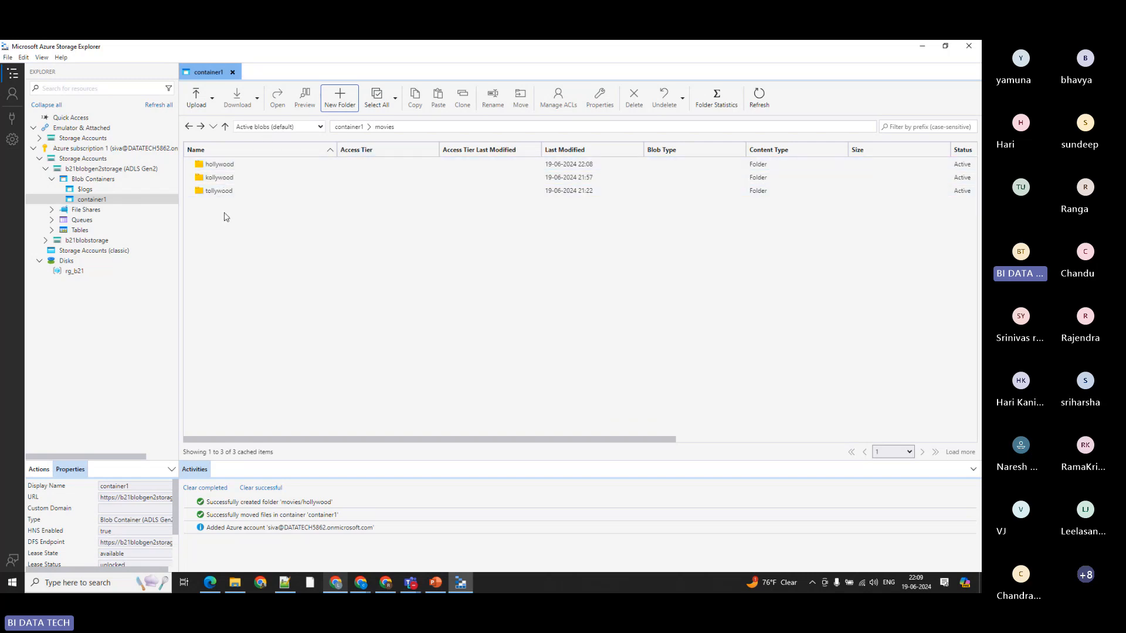
pyautogui.doubleClick(222, 164)
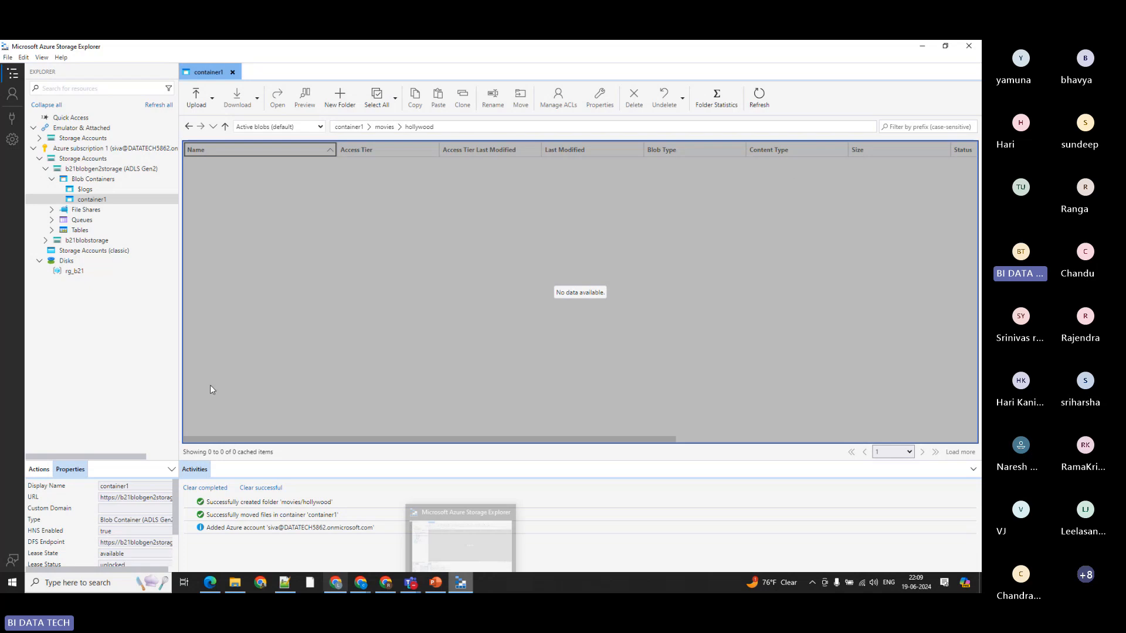
# Step: Close Storage Explorer and launch it again by searching Windows for "storage"
pyautogui.click(969, 46)
pyautogui.click(88, 581)
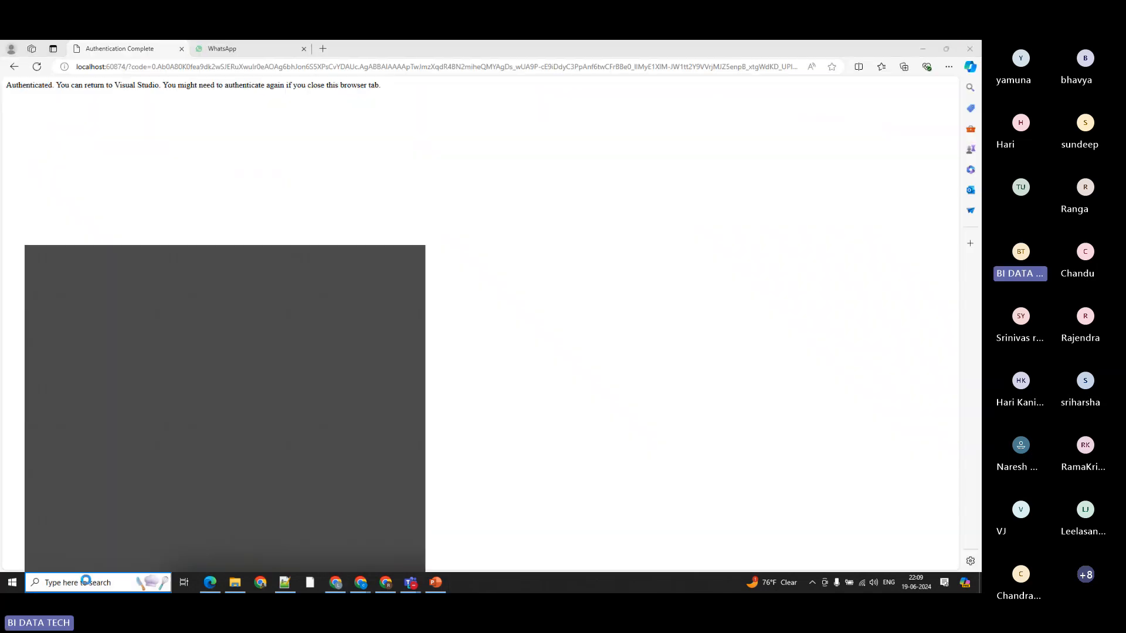
pyautogui.write('storage')
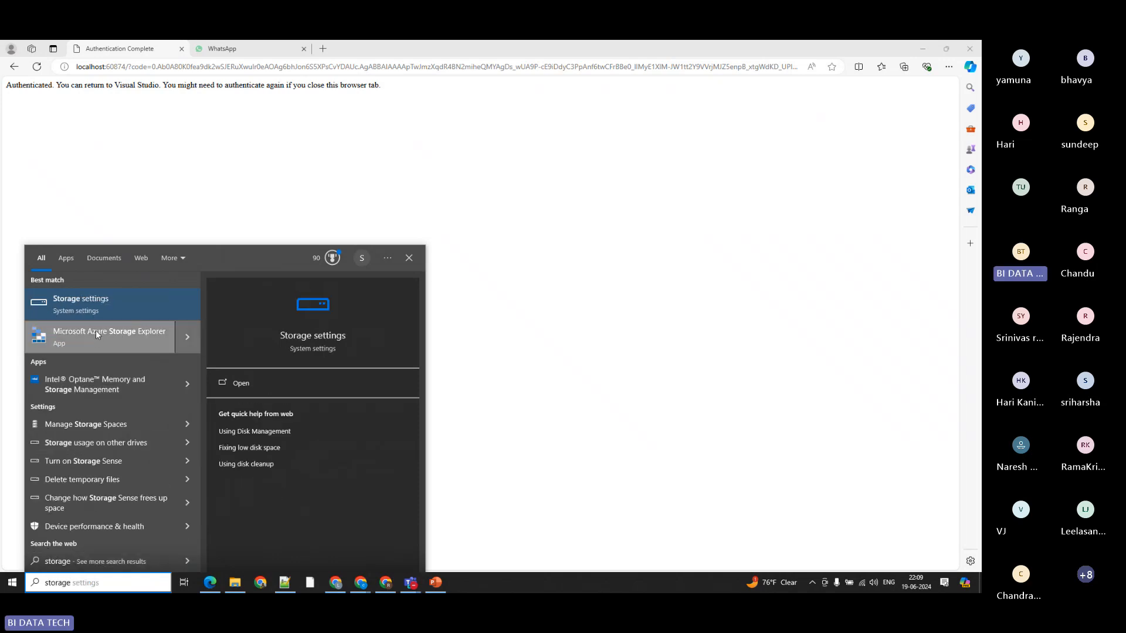
pyautogui.click(115, 332)
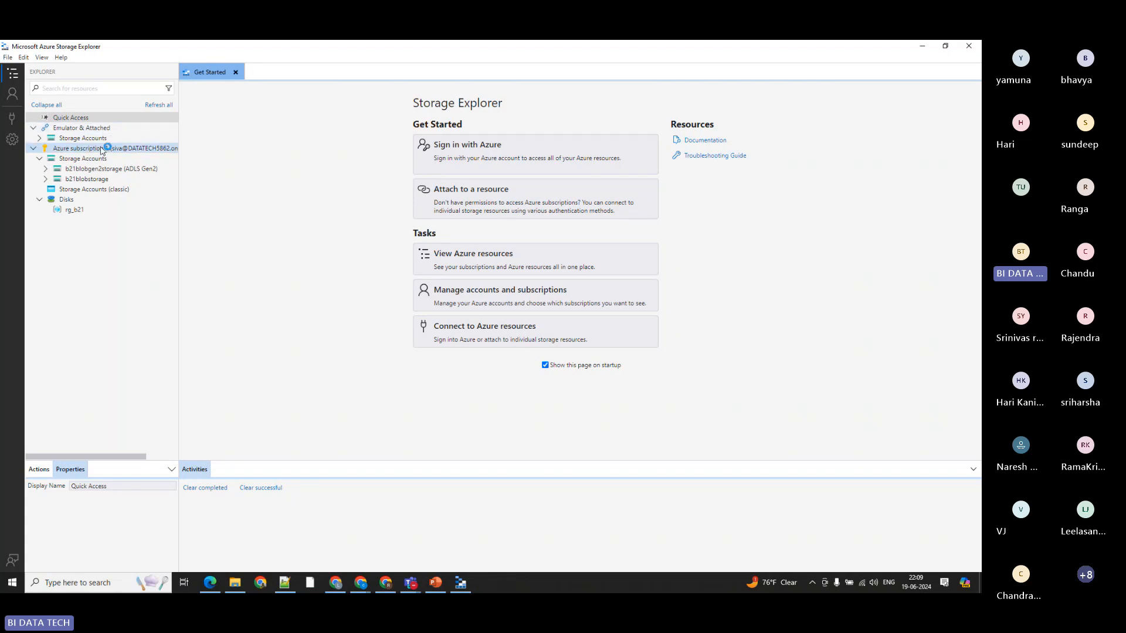
# Step: Review the signed-in account and its subscriptions, then return to the resource tree and minimize Storage Explorer
pyautogui.click(13, 94)
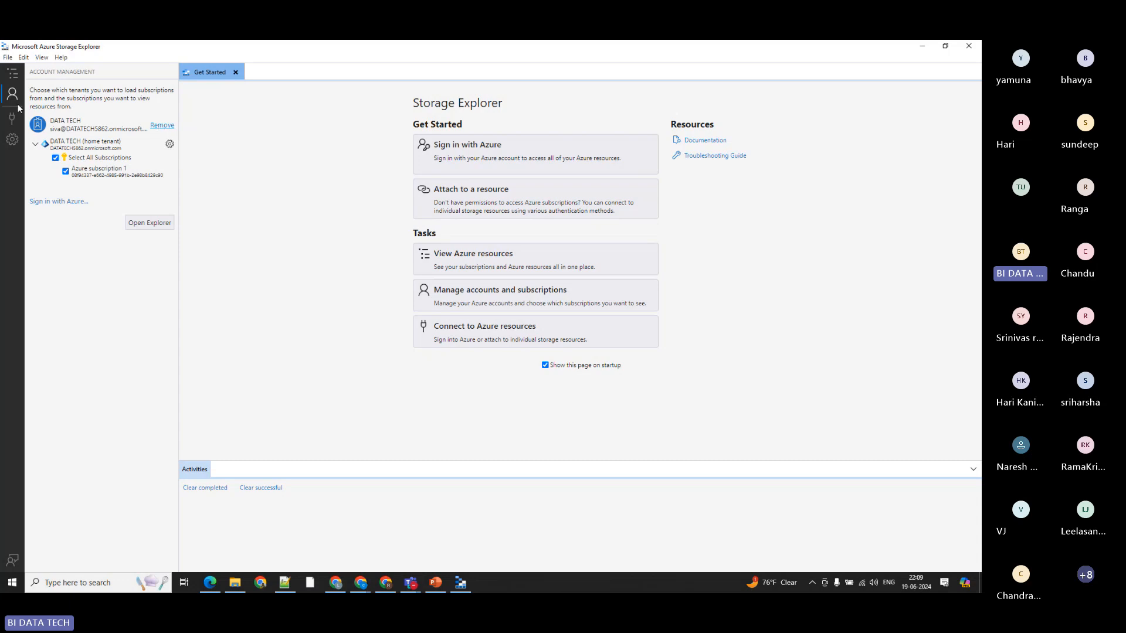
pyautogui.click(12, 76)
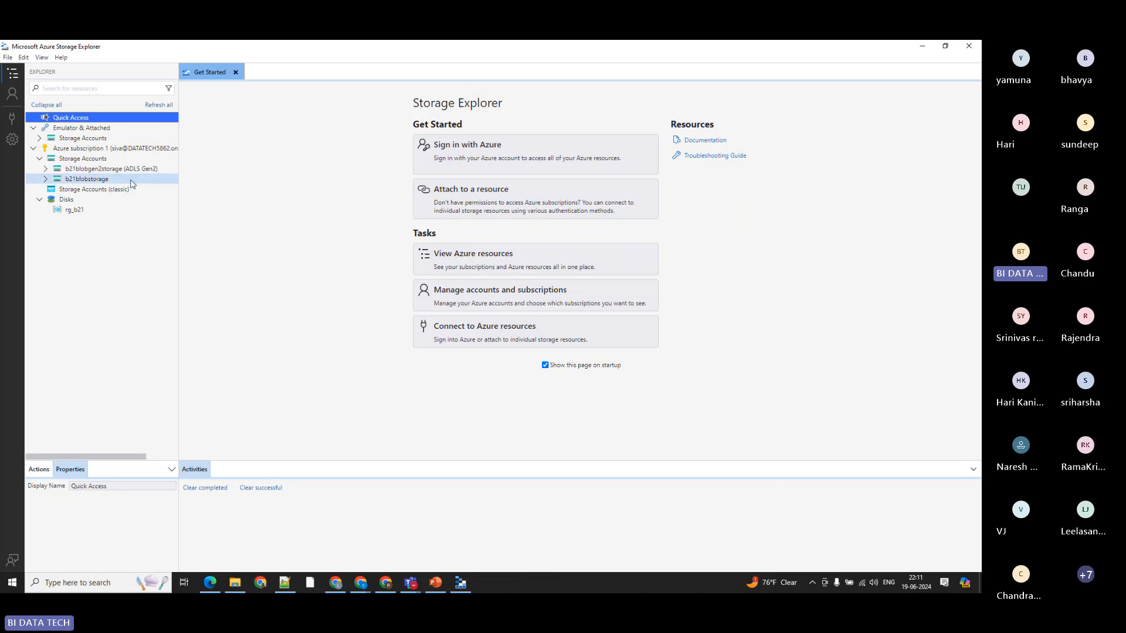
pyautogui.click(460, 587)
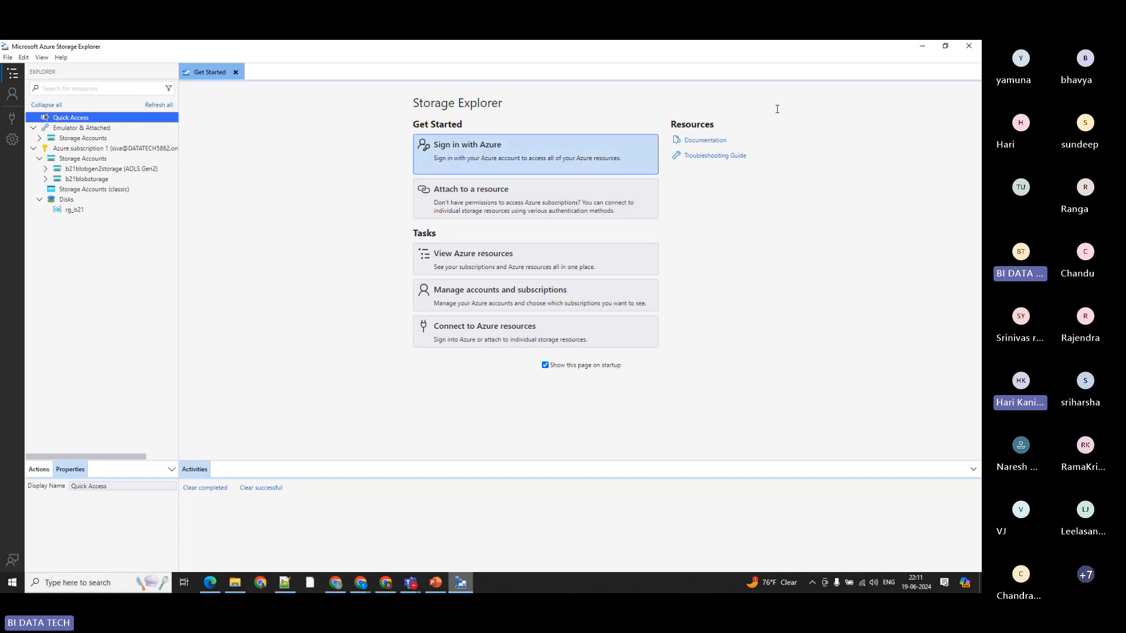
pyautogui.click(914, 48)
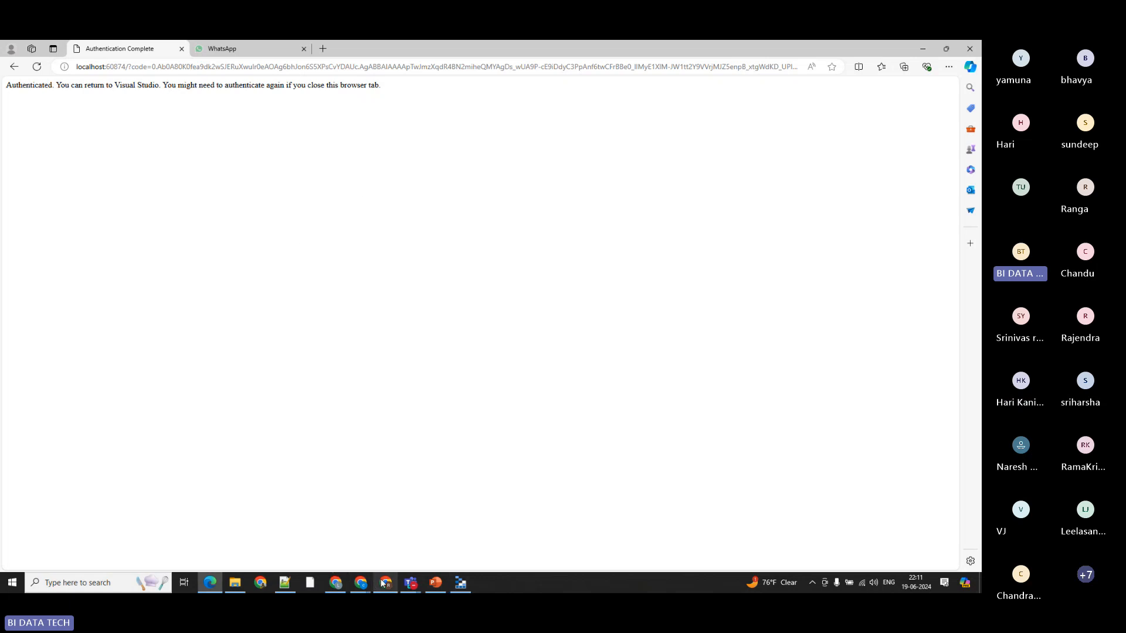
# Step: Switch to Chrome and show the b21blobgen2storage account page in the Azure portal
pyautogui.click(335, 583)
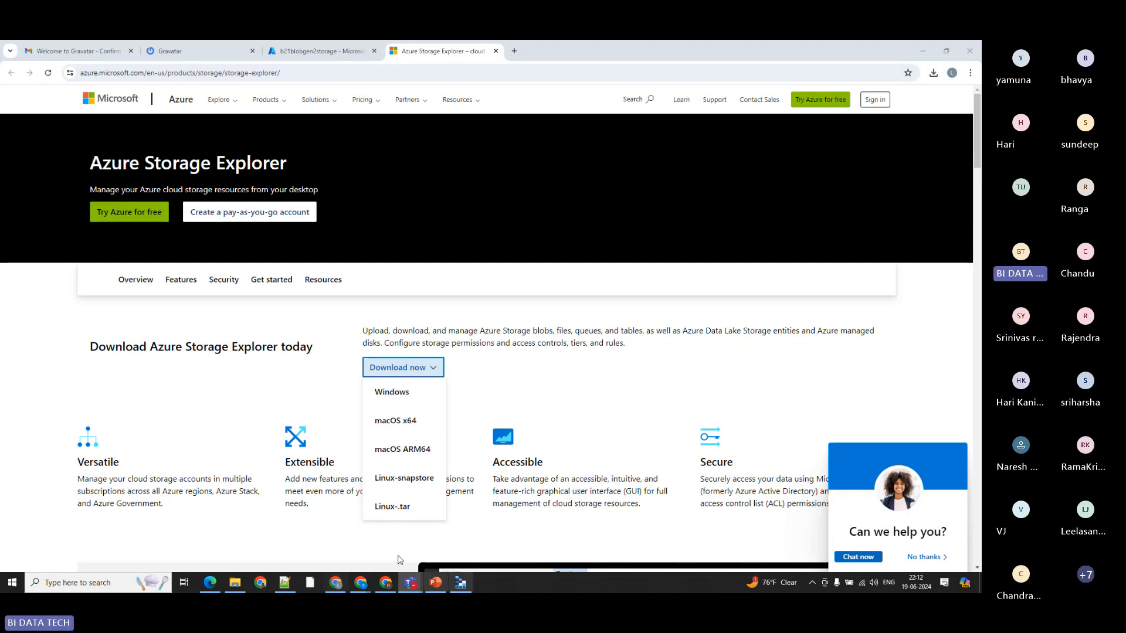
pyautogui.click(338, 583)
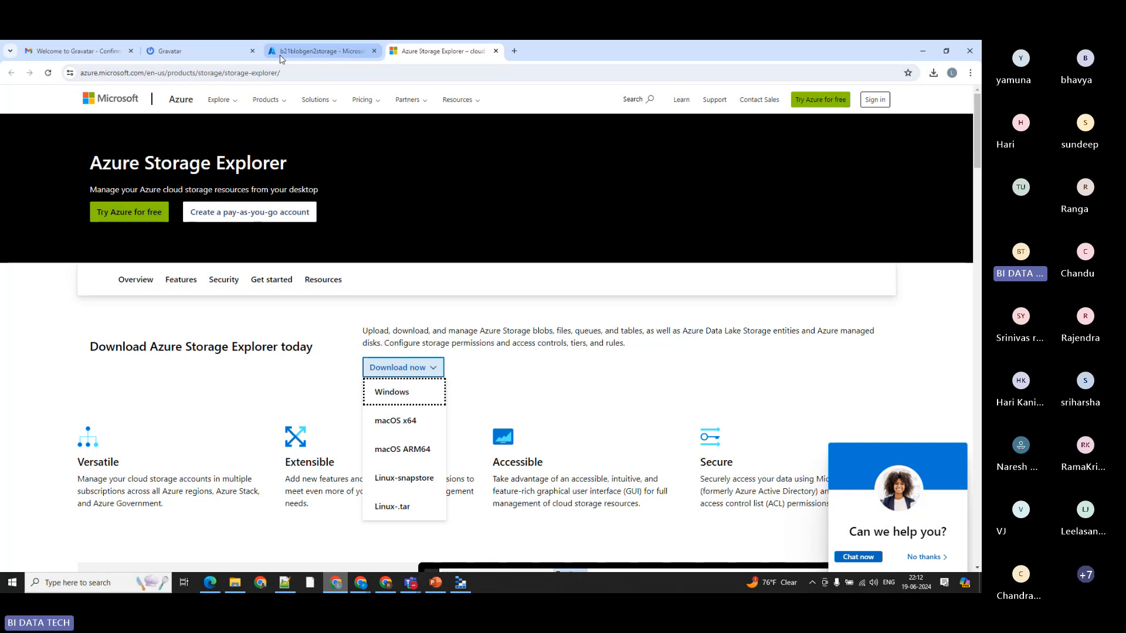
pyautogui.click(283, 52)
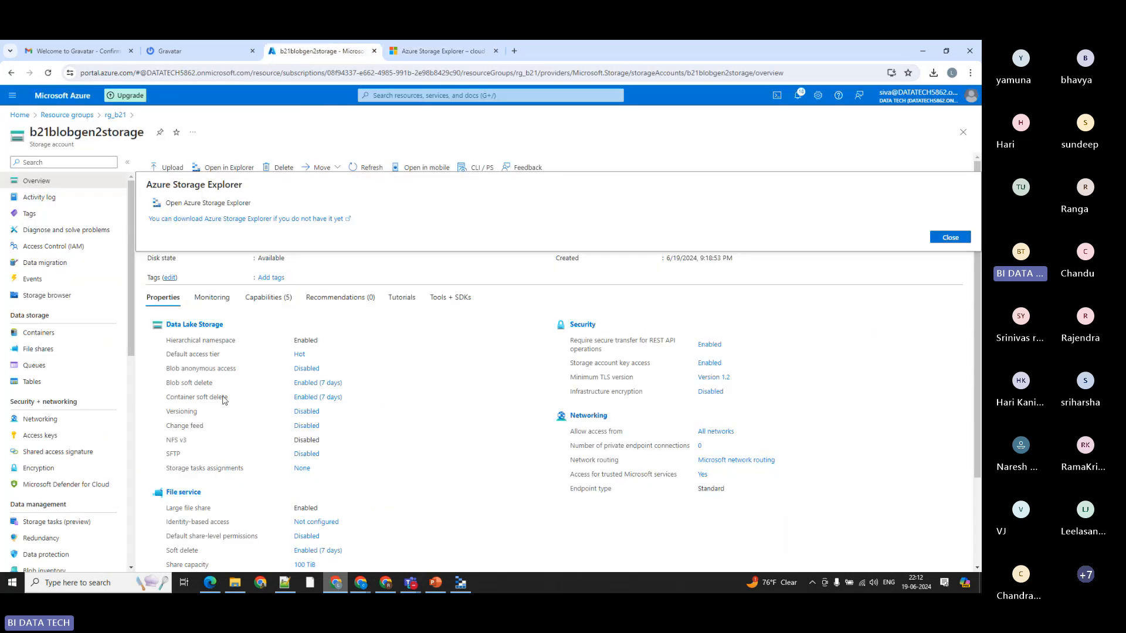
# Step: Switch to the ADF_Introduction presentation in PowerPoint and show slide 16, the ADF introduction
pyautogui.click(435, 583)
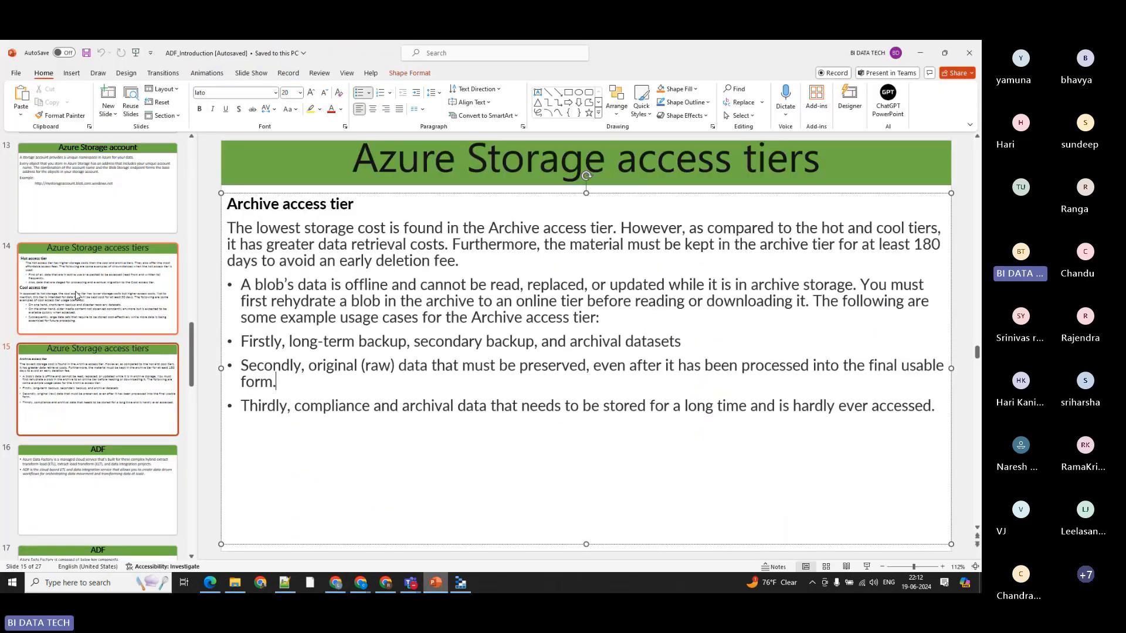
pyautogui.click(82, 388)
pyautogui.click(86, 469)
pyautogui.scroll(-2, 87, 427)
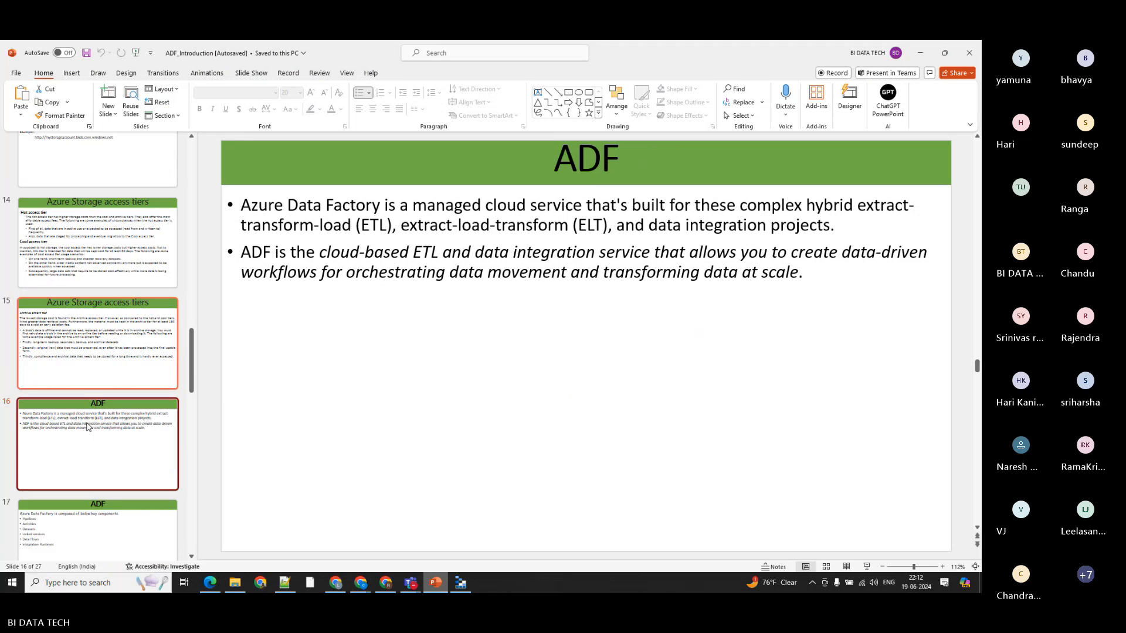
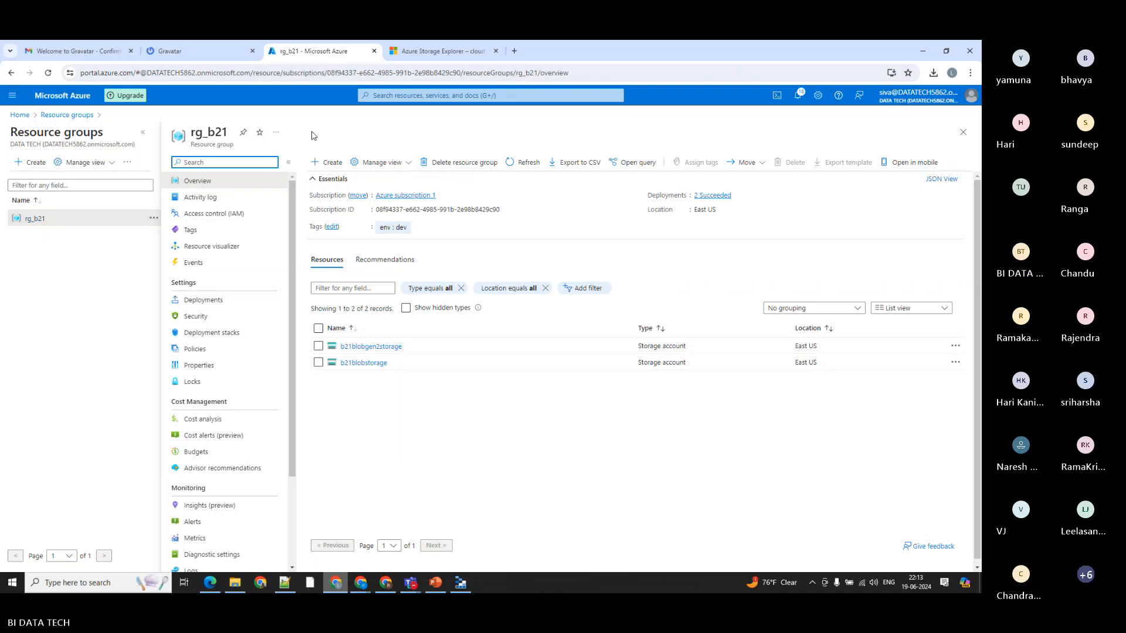
# Step: Start adding a resource to the rg_b21 resource group and search the Marketplace for data factory
pyautogui.click(321, 162)
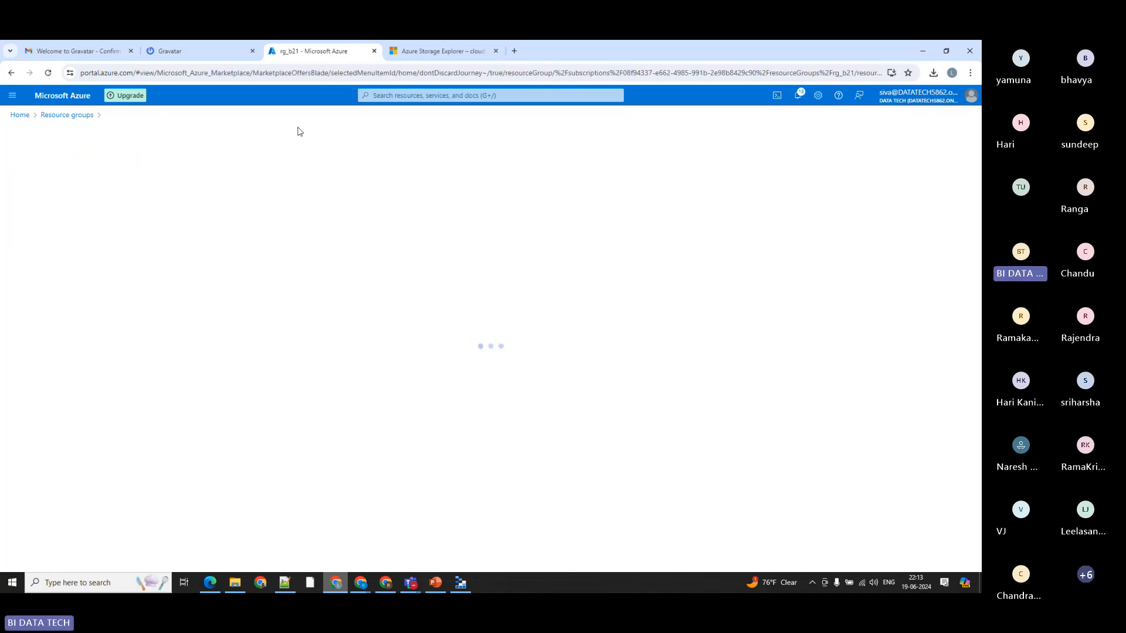
pyautogui.click(217, 172)
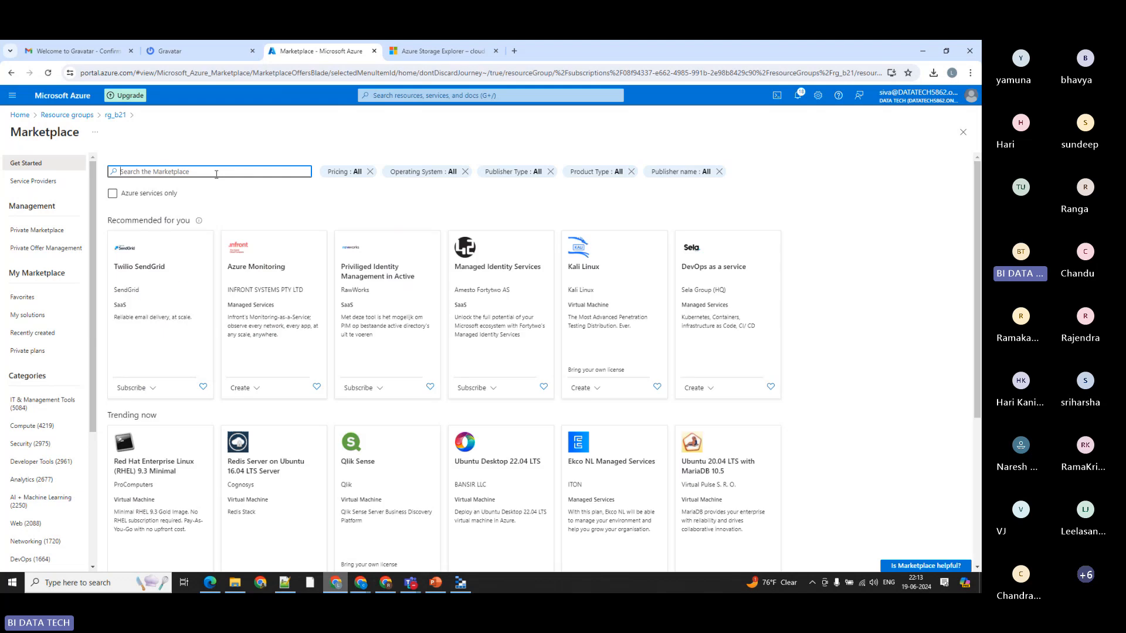
pyautogui.write('ad')
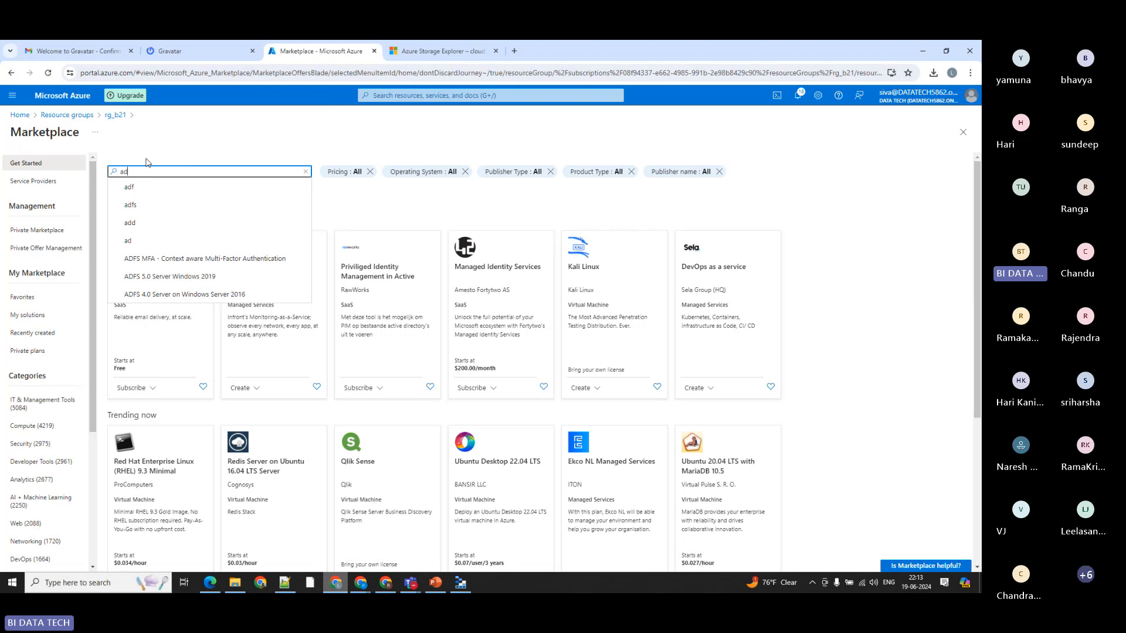
pyautogui.press('BackSpace')
pyautogui.press('BackSpace')
pyautogui.write('data')
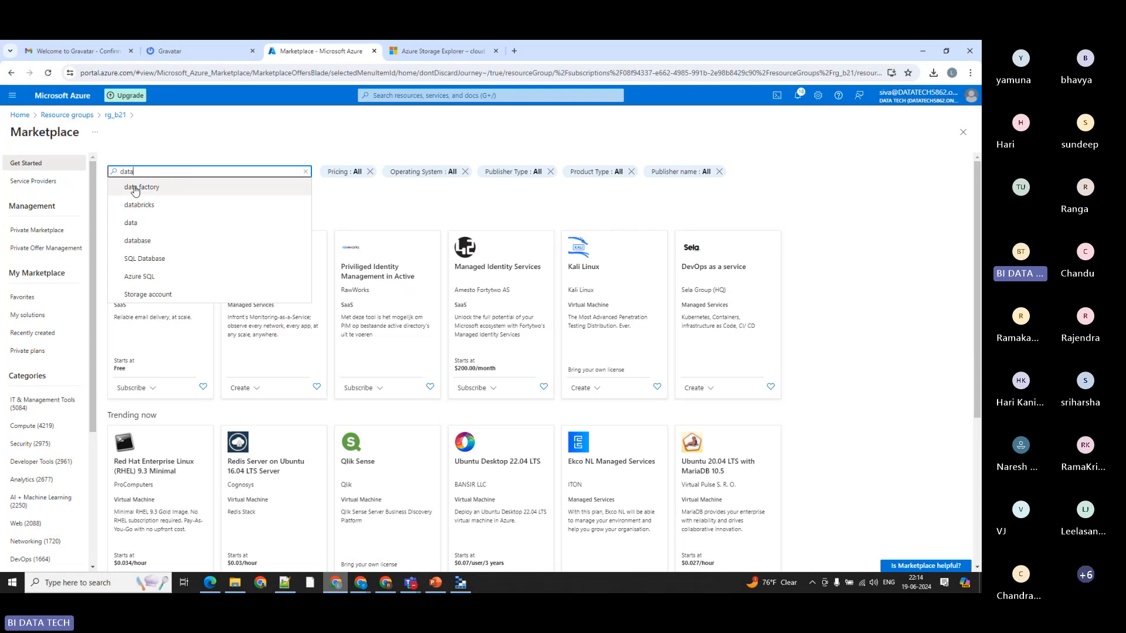
pyautogui.click(138, 192)
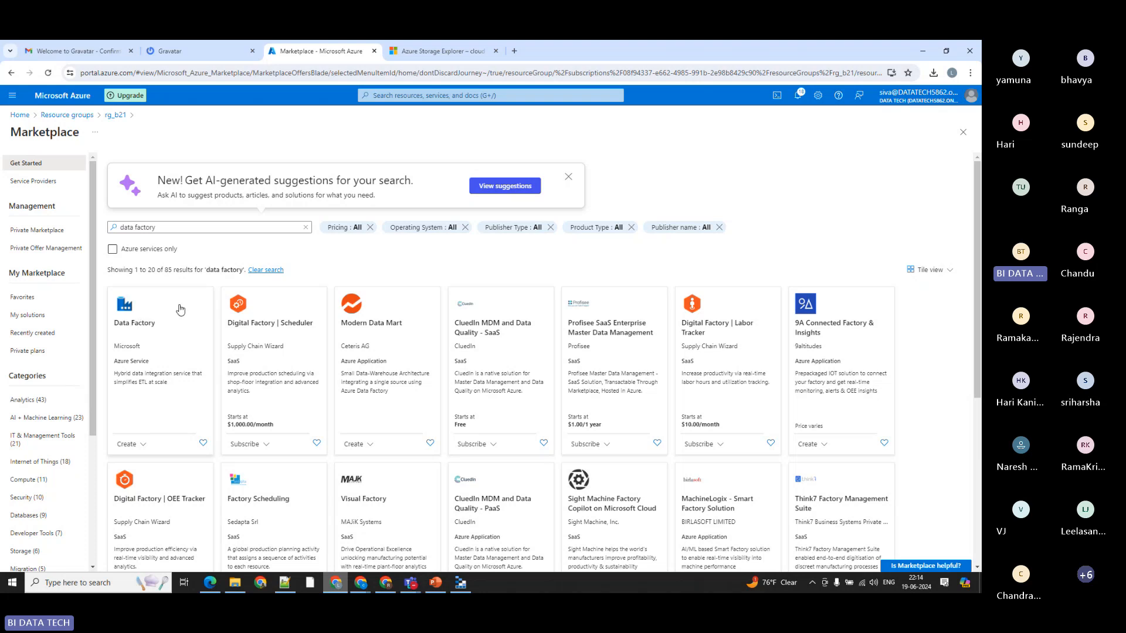
# Step: Start creating a Microsoft Data Factory in rg_b21, entering b21_adf as its name and checking the version choice
pyautogui.click(129, 311)
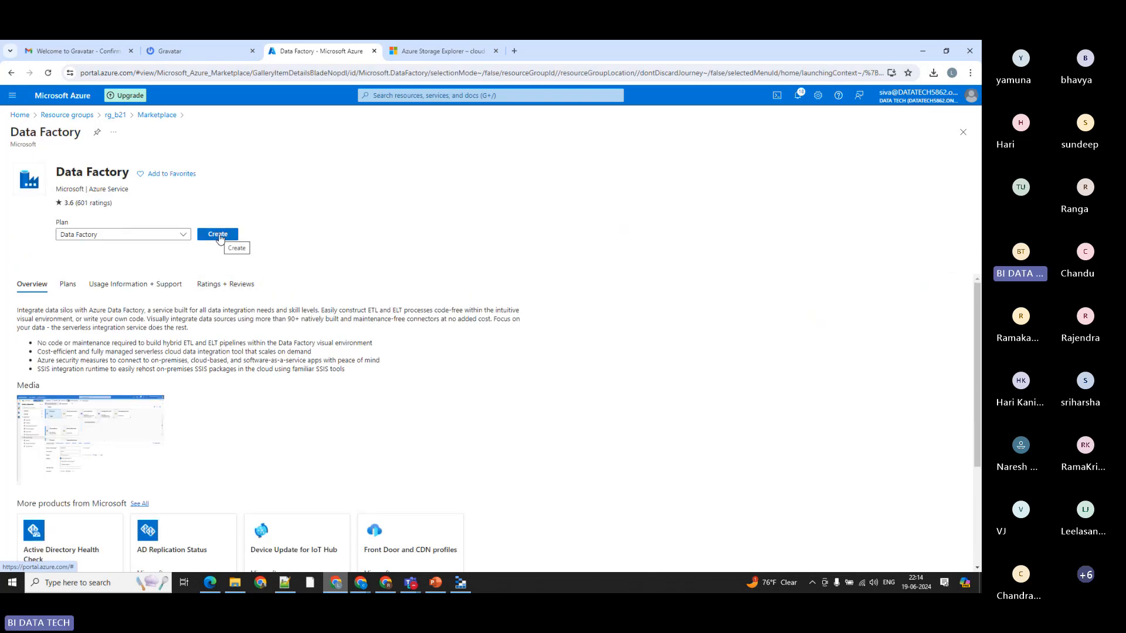
pyautogui.click(218, 234)
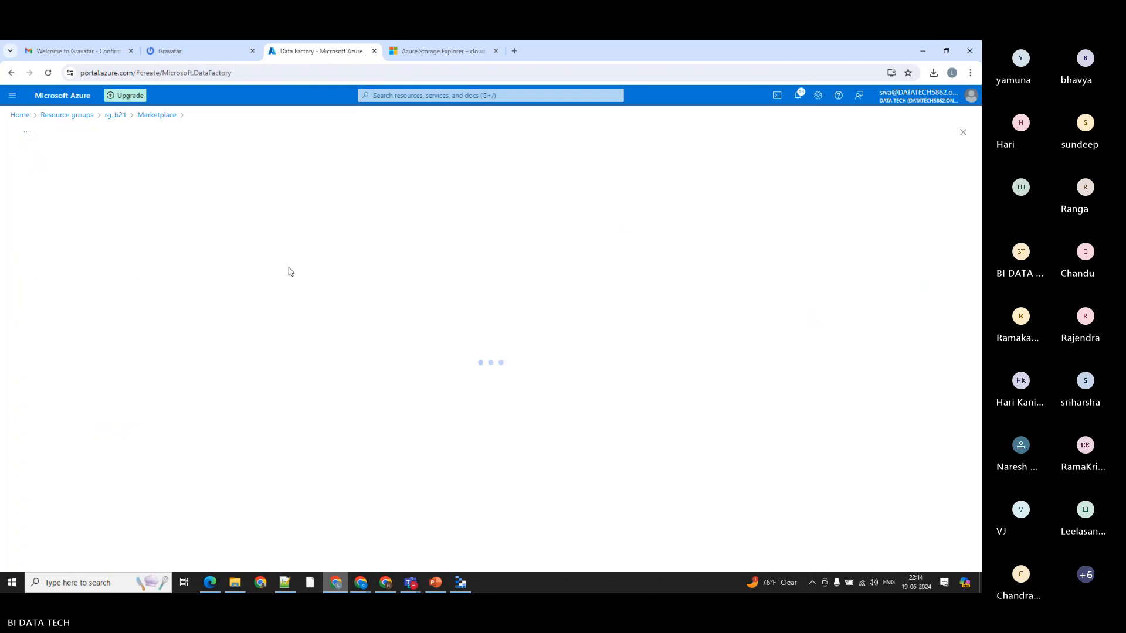
pyautogui.click(156, 323)
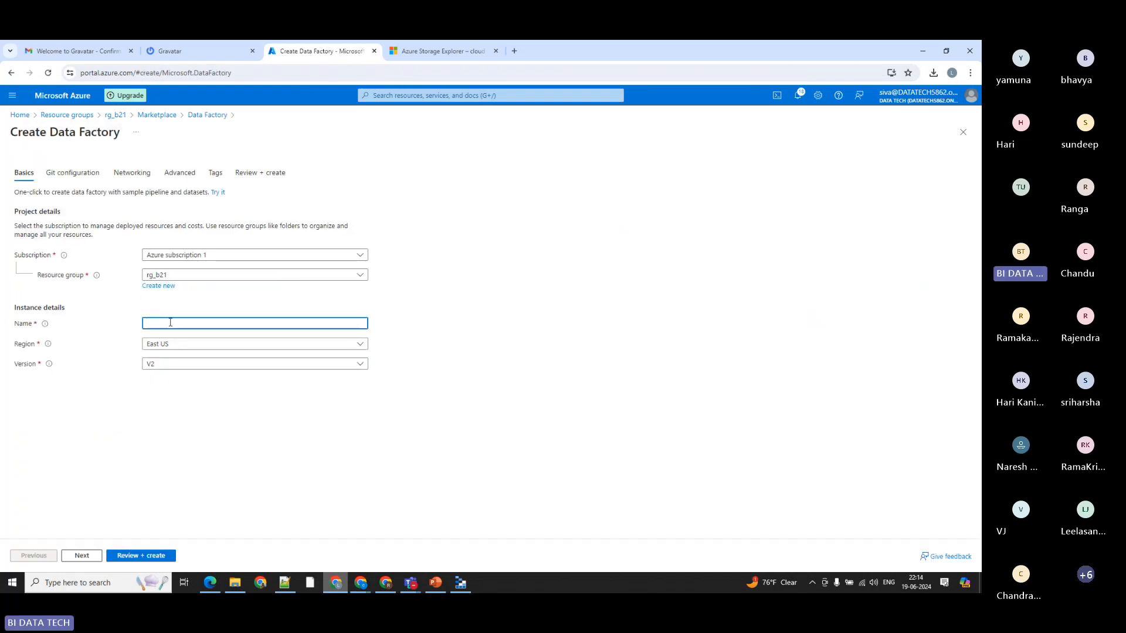
pyautogui.write('b21_adf')
pyautogui.press('BackSpace')
pyautogui.press('BackSpace')
pyautogui.write('adf')
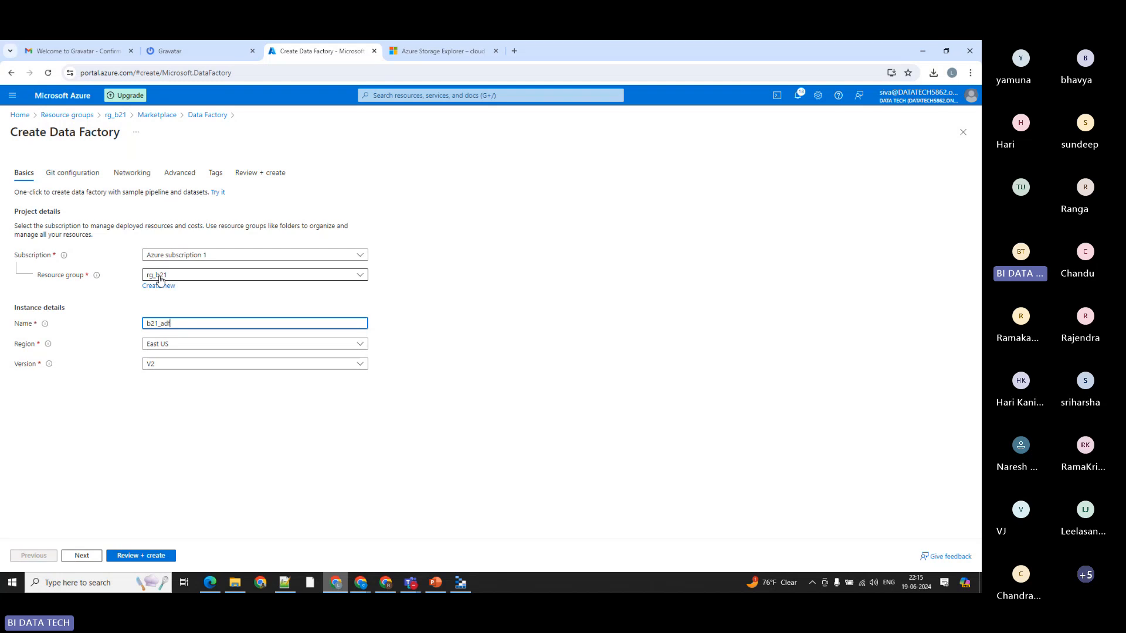
pyautogui.click(157, 368)
pyautogui.click(164, 413)
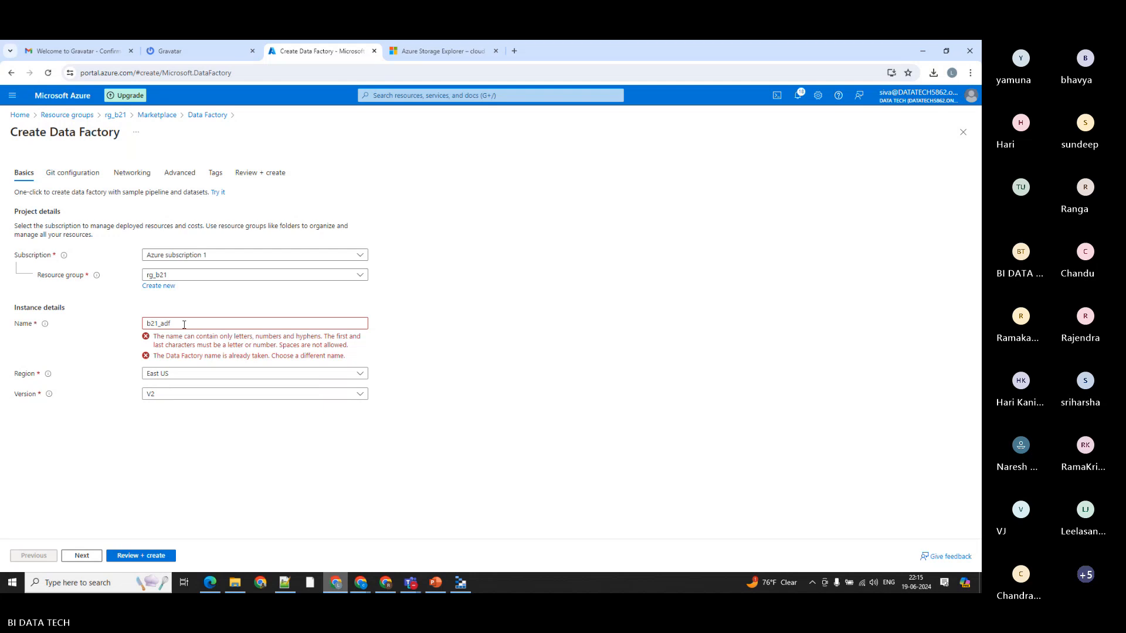
# Step: Correct the data factory's name to b21-adf and select version V2
pyautogui.click(162, 325)
pyautogui.press('BackSpace')
pyautogui.write('-')
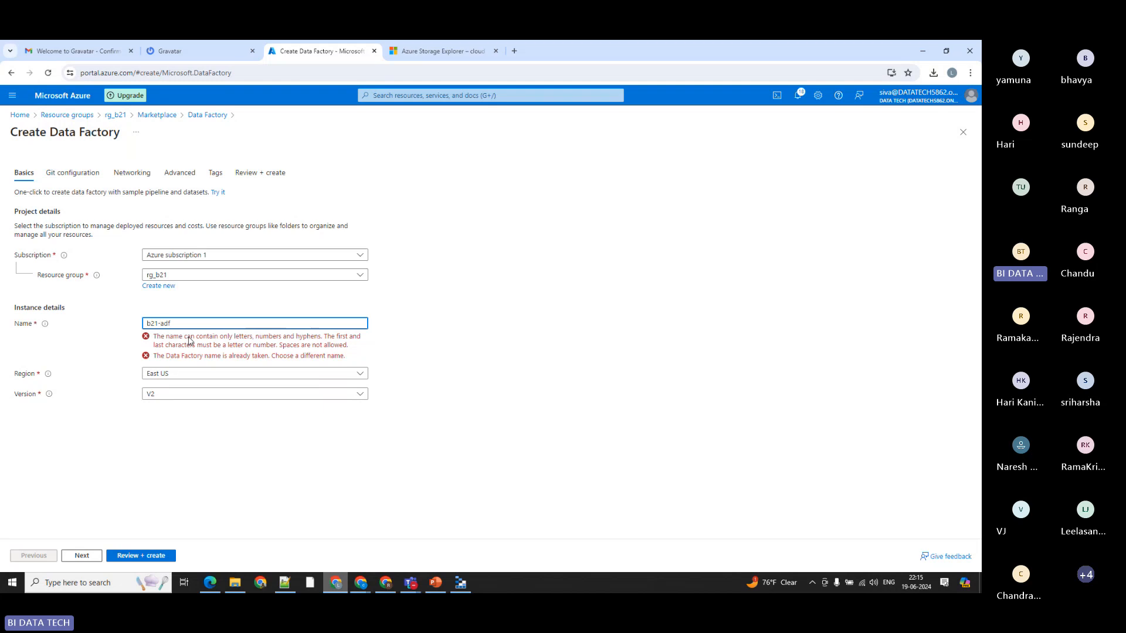
pyautogui.click(265, 340)
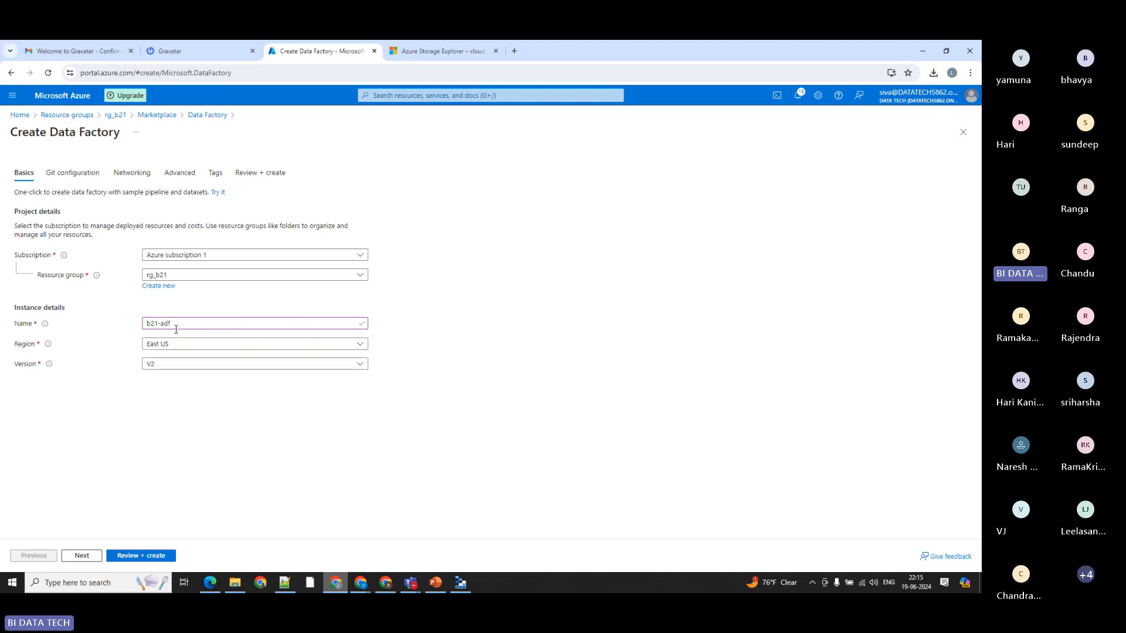
pyautogui.click(164, 370)
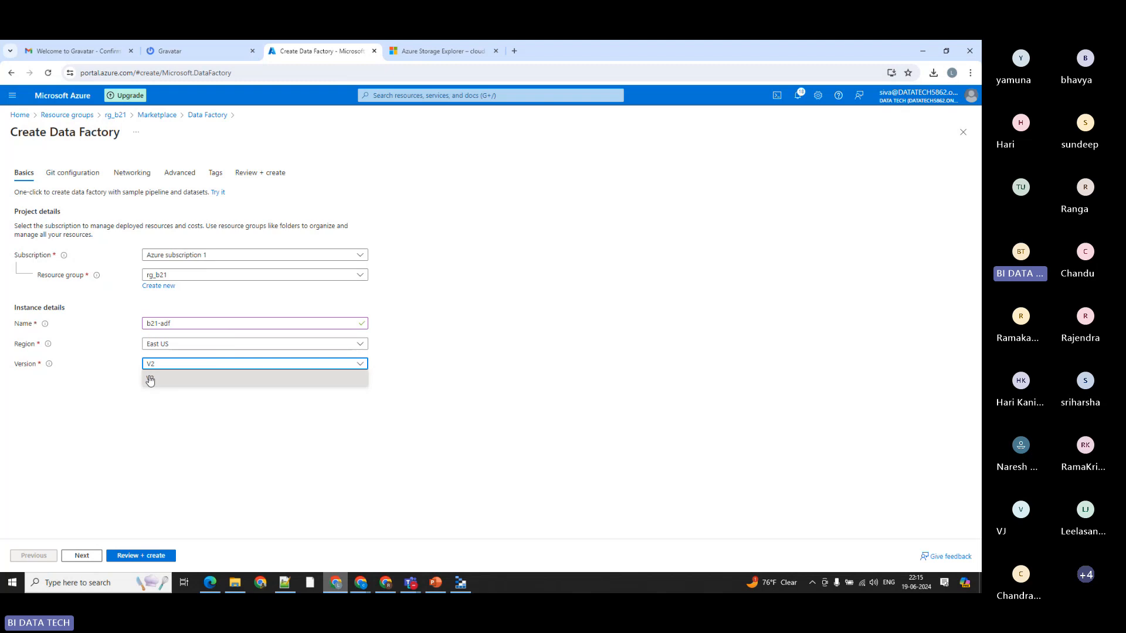
pyautogui.click(152, 384)
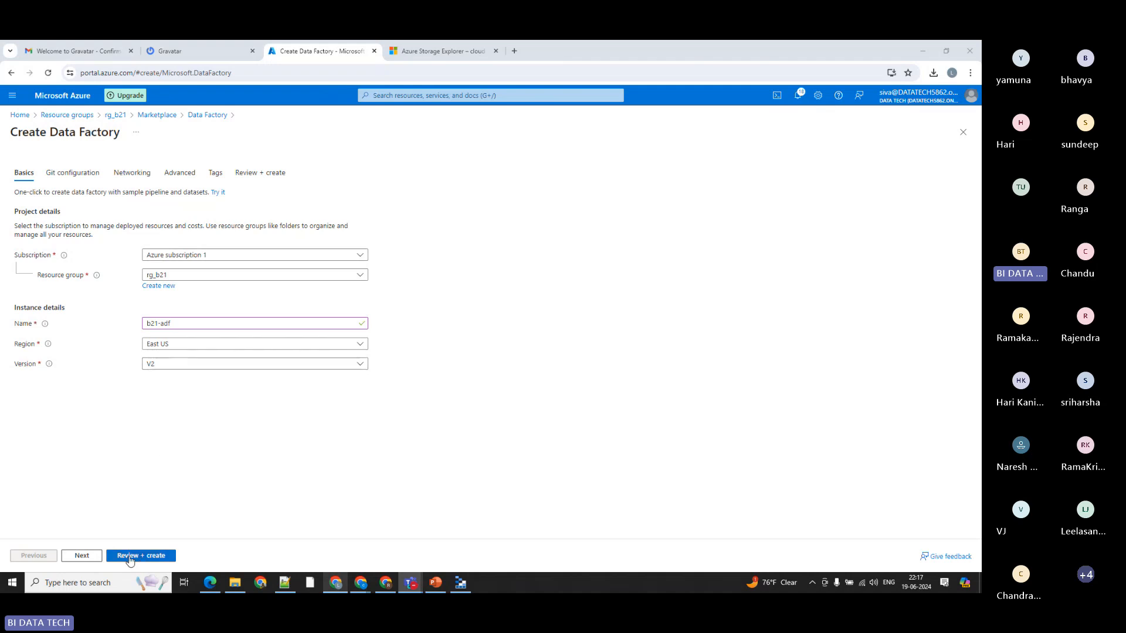
# Step: Show the Git repository settings, keep Configure Git later enabled, and create the data factory
pyautogui.click(82, 556)
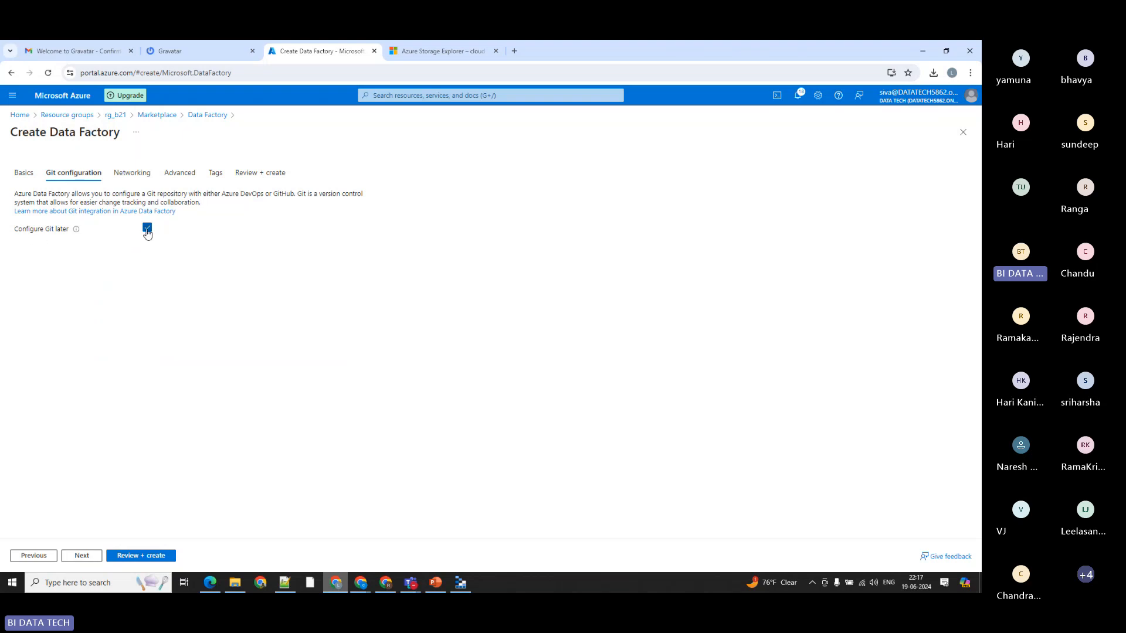
pyautogui.click(147, 228)
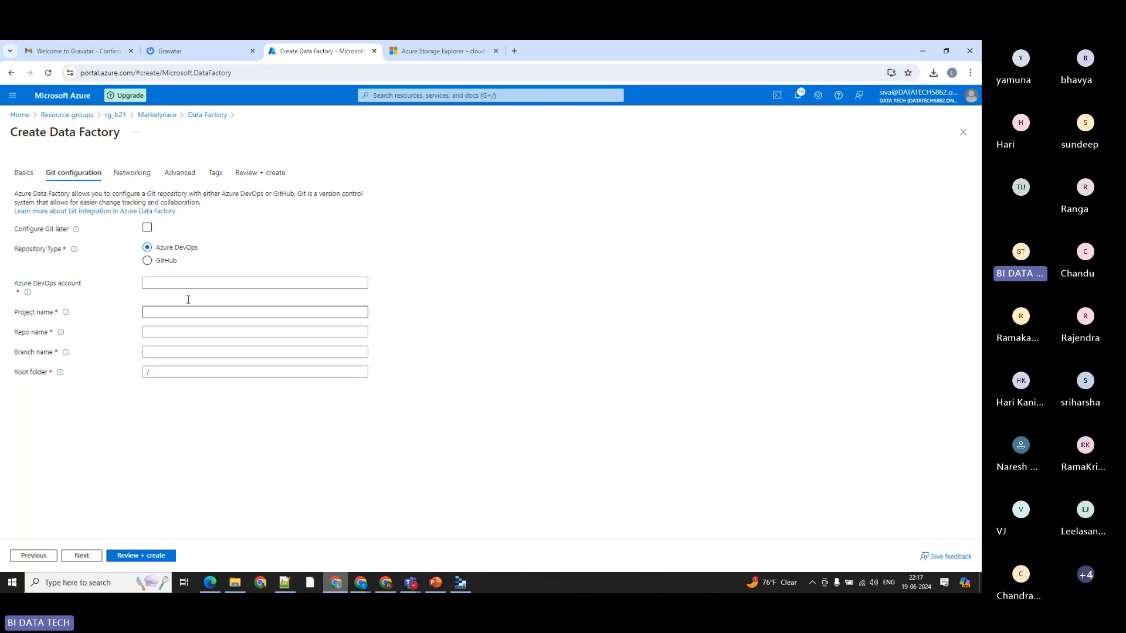
pyautogui.click(147, 228)
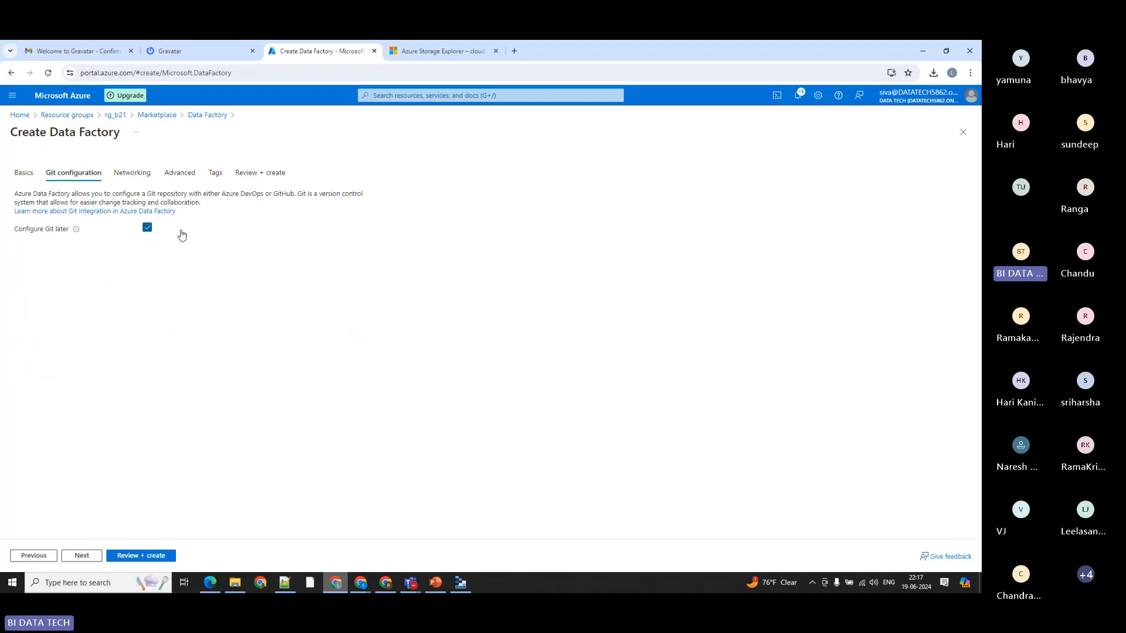
pyautogui.click(129, 560)
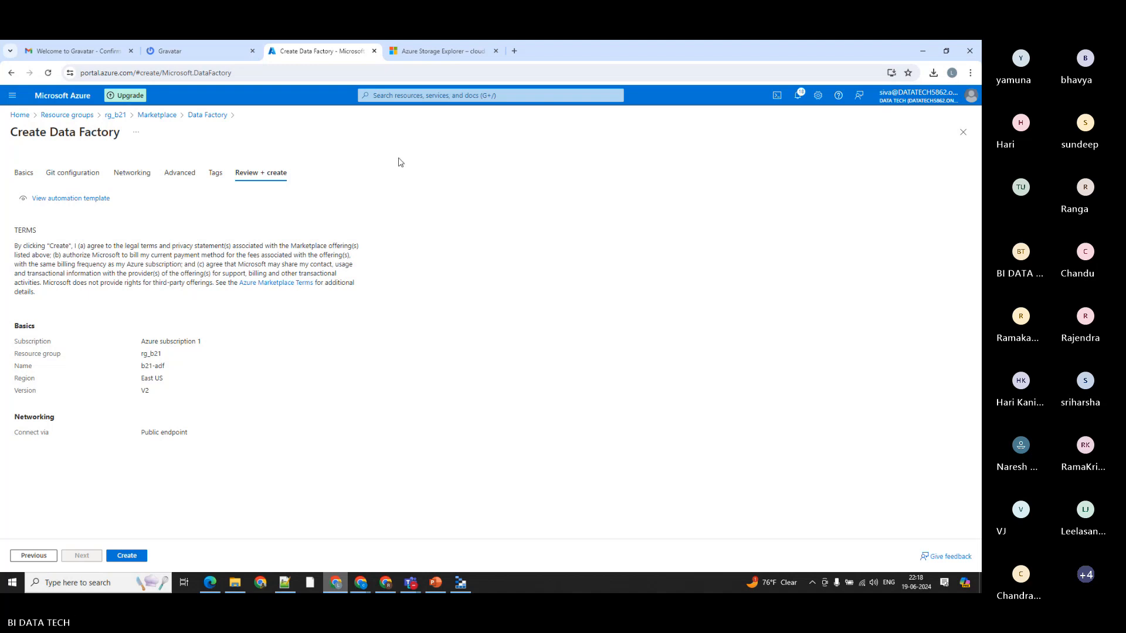
pyautogui.click(128, 557)
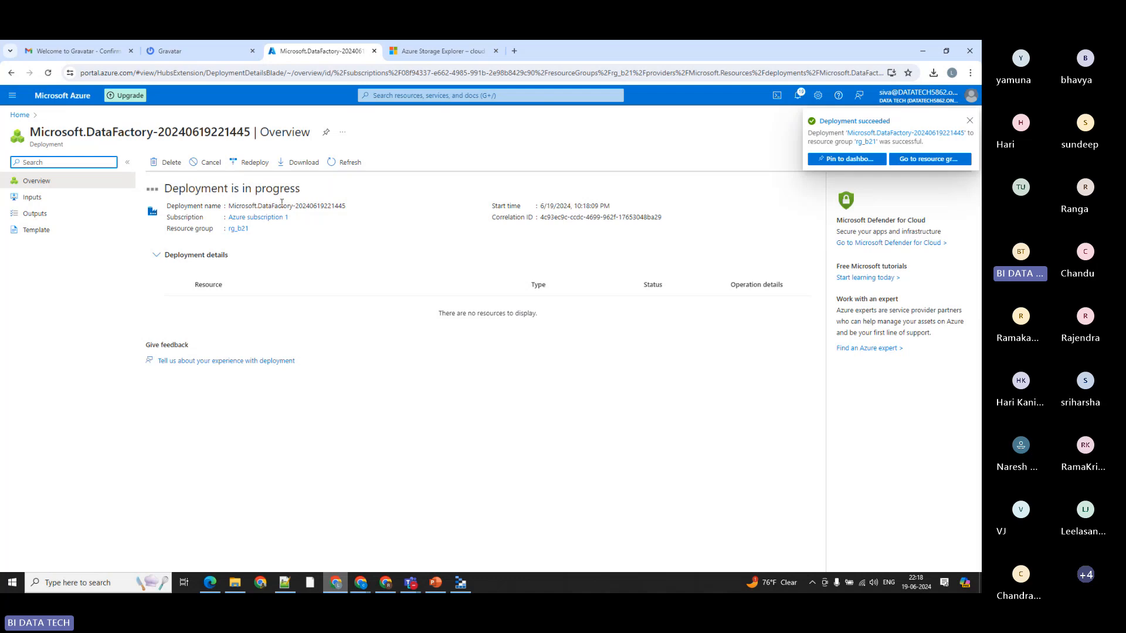
# Step: Return to the rg_b21 resource group, refresh its resource list and open the b21-adf data factory
pyautogui.click(20, 115)
pyautogui.click(237, 276)
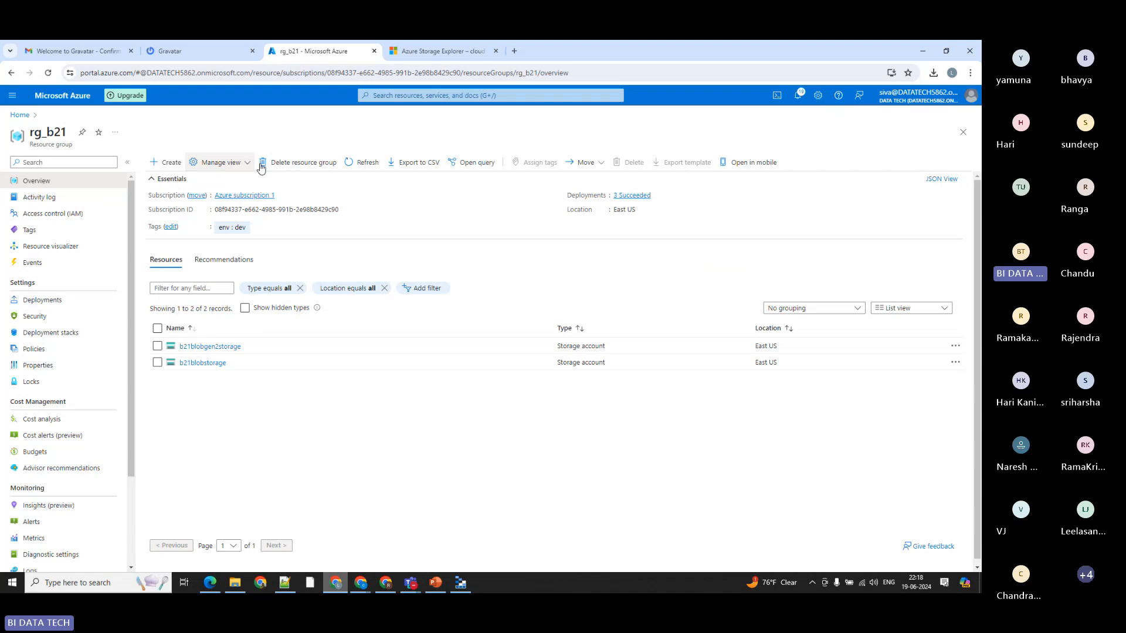
pyautogui.click(365, 163)
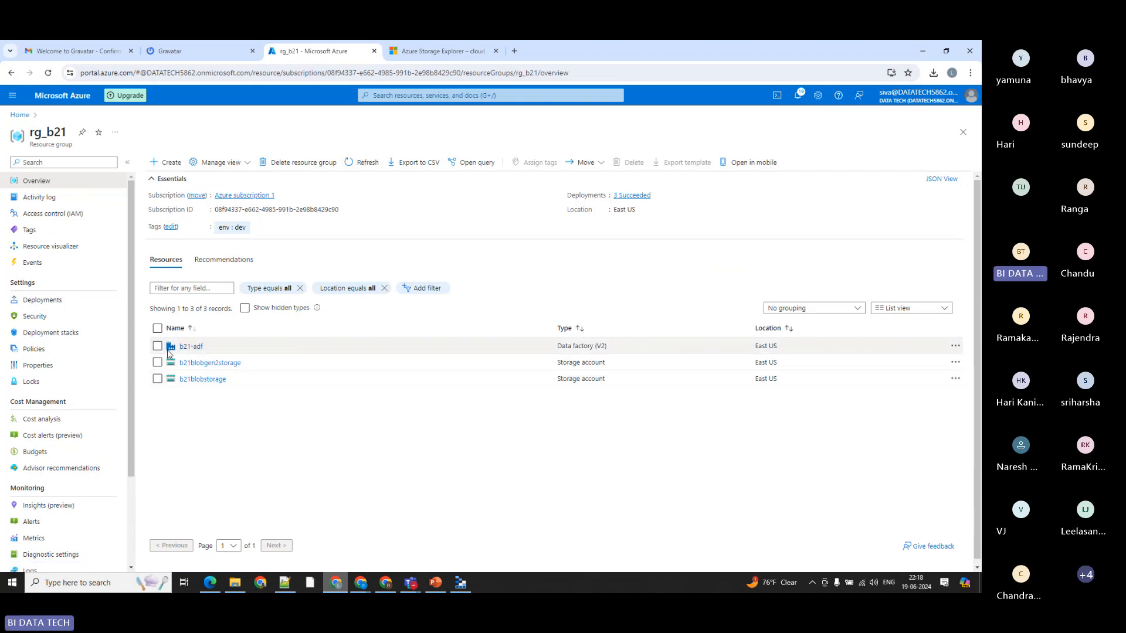
pyautogui.click(188, 347)
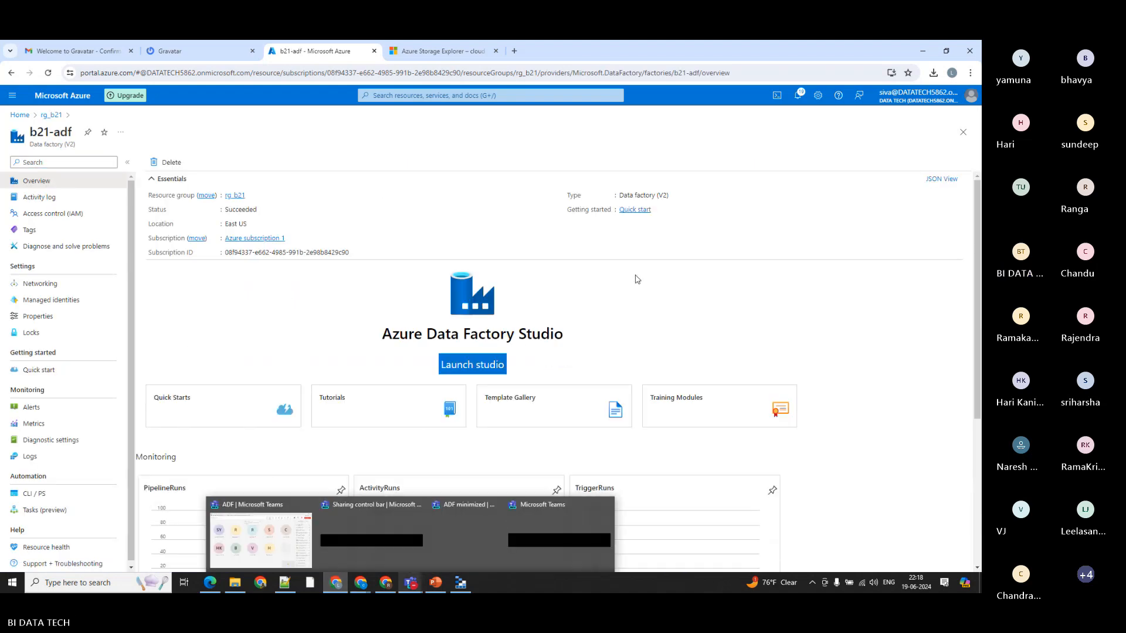
# Step: Look over the data factory's overview, open its Quick Starts page and return to the overview
pyautogui.scroll(-5, 634, 282)
pyautogui.scroll(4, 694, 363)
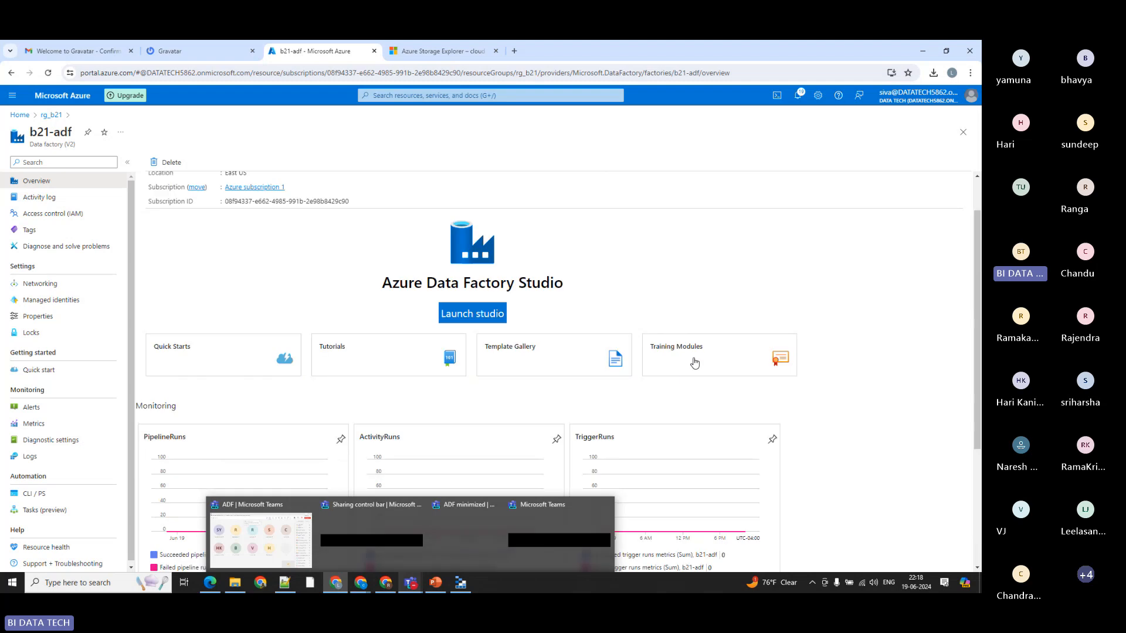
pyautogui.scroll(1, 236, 267)
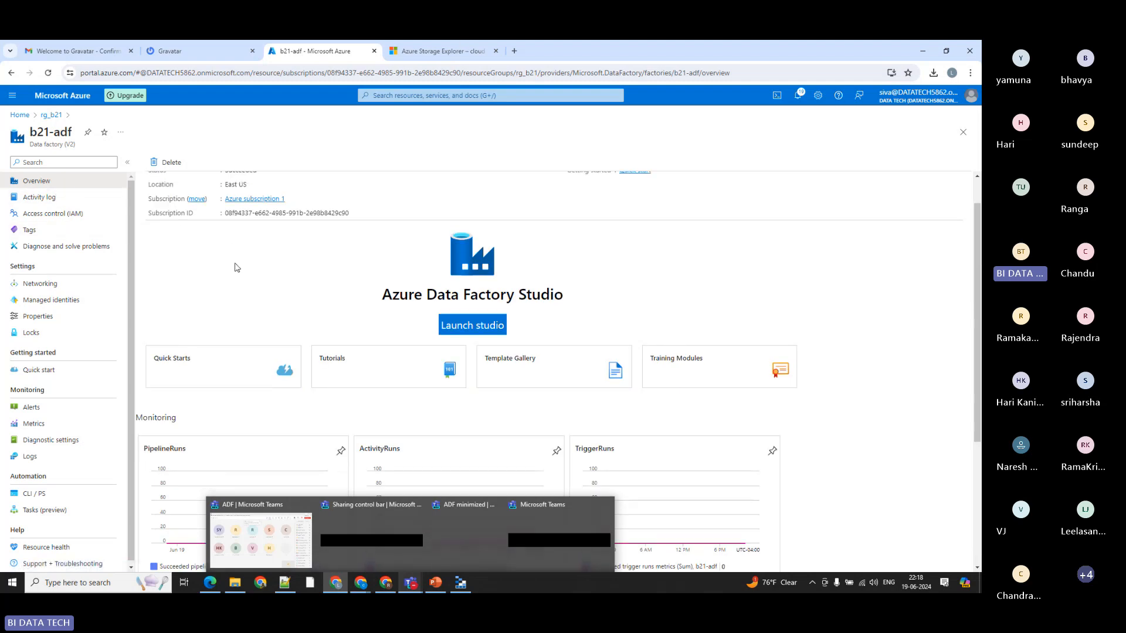
pyautogui.scroll(1, 236, 267)
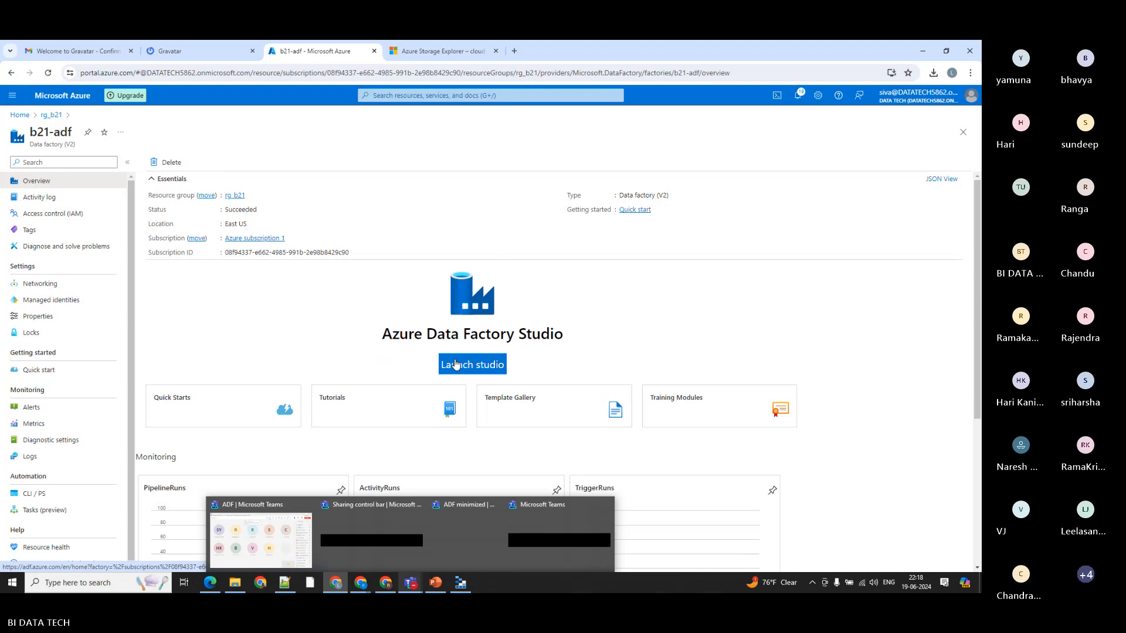
pyautogui.click(230, 413)
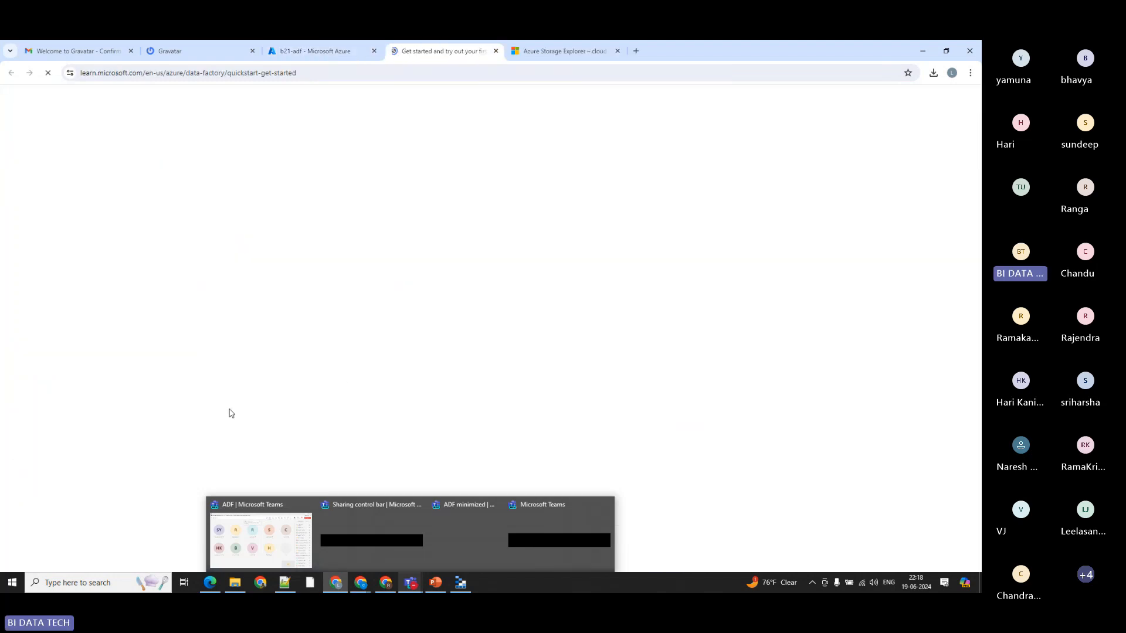
pyautogui.click(326, 51)
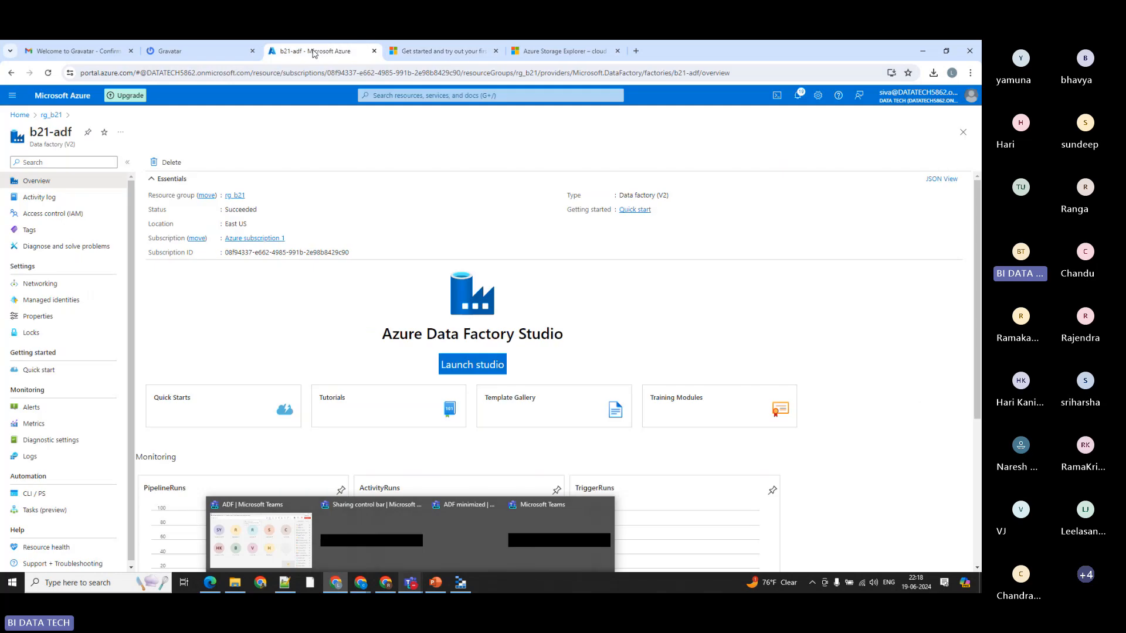
# Step: Launch Azure Data Factory Studio, show the Ingest option's Copy Data tool and cancel it
pyautogui.click(464, 315)
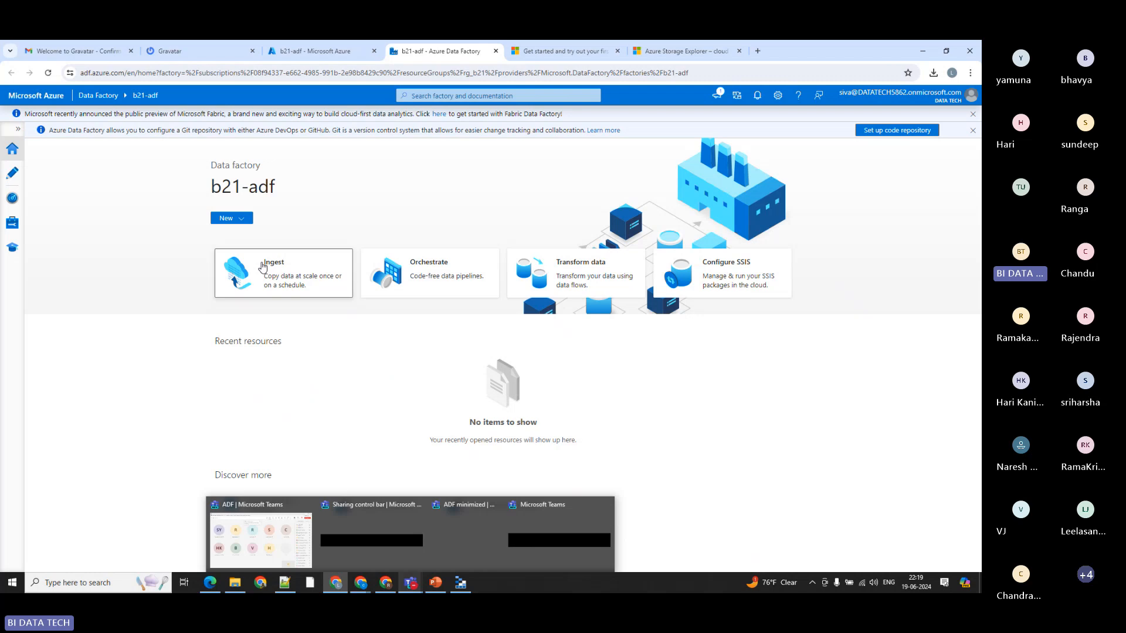
pyautogui.moveTo(265, 264); pyautogui.dragTo(283, 267)
pyautogui.click(285, 268)
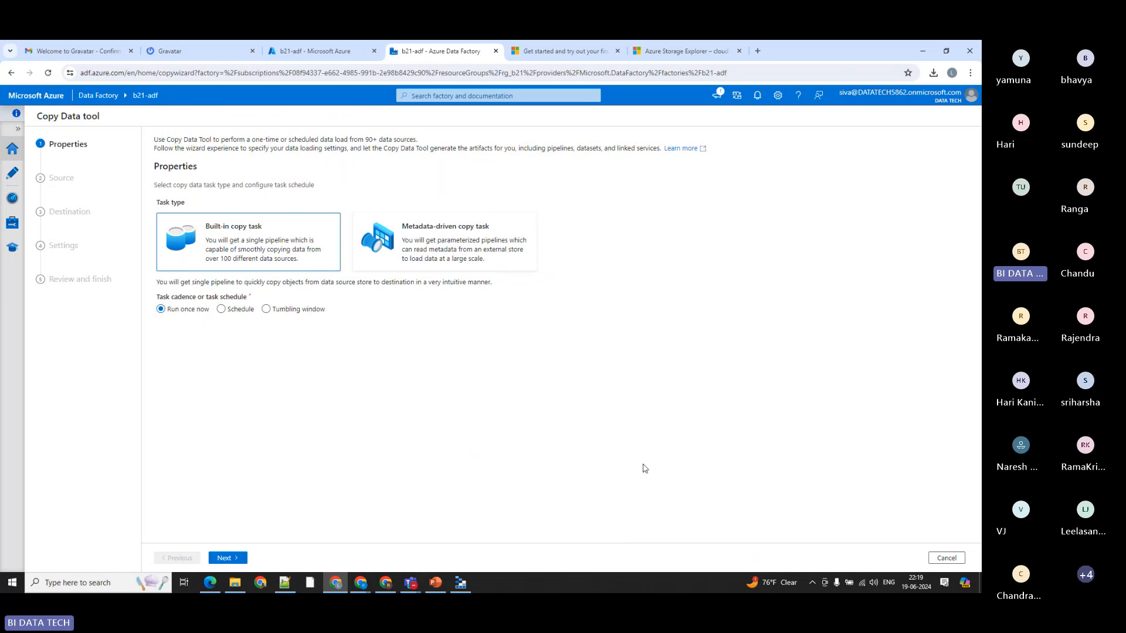
pyautogui.click(945, 557)
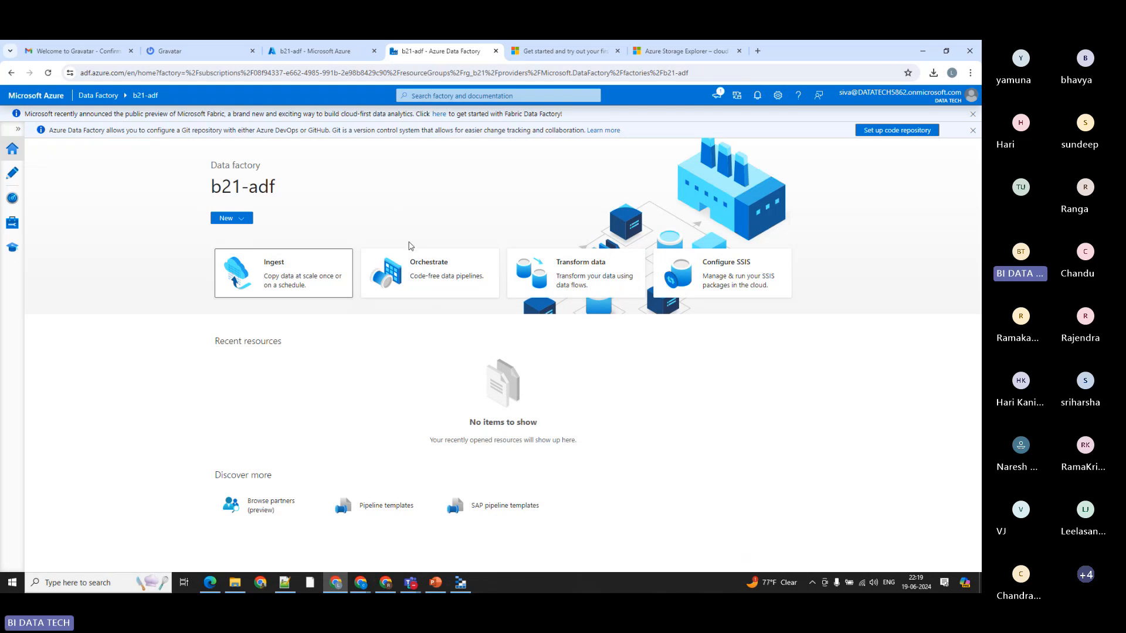
# Step: Open a blank pipeline through Orchestrate, discard it and return to the Studio home page
pyautogui.moveTo(407, 269); pyautogui.dragTo(446, 267)
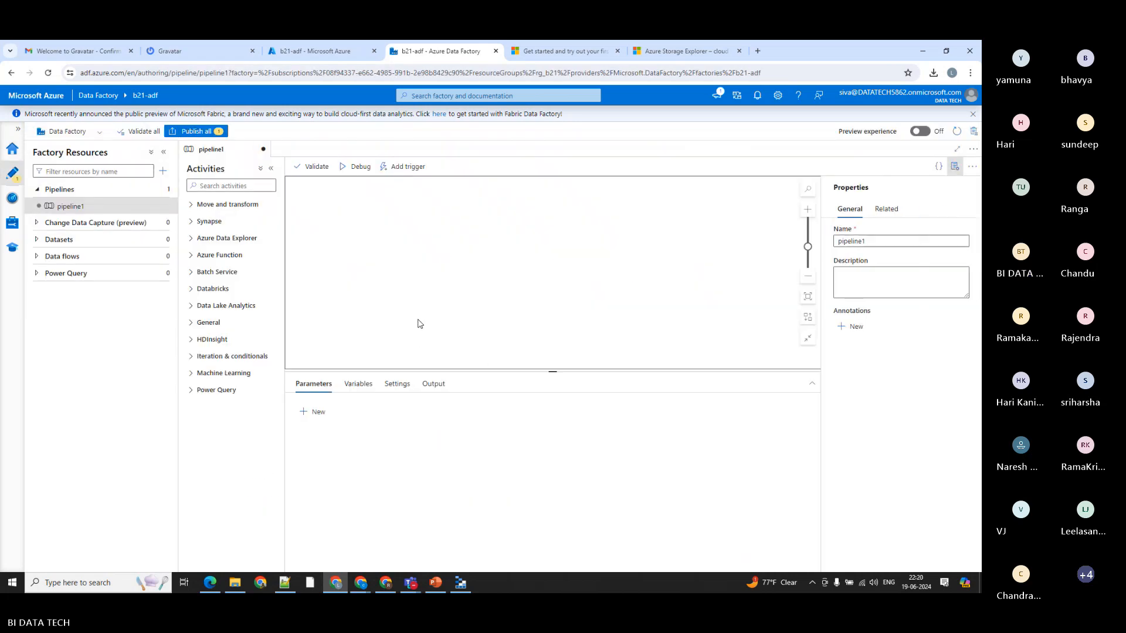
pyautogui.click(264, 151)
pyautogui.click(440, 360)
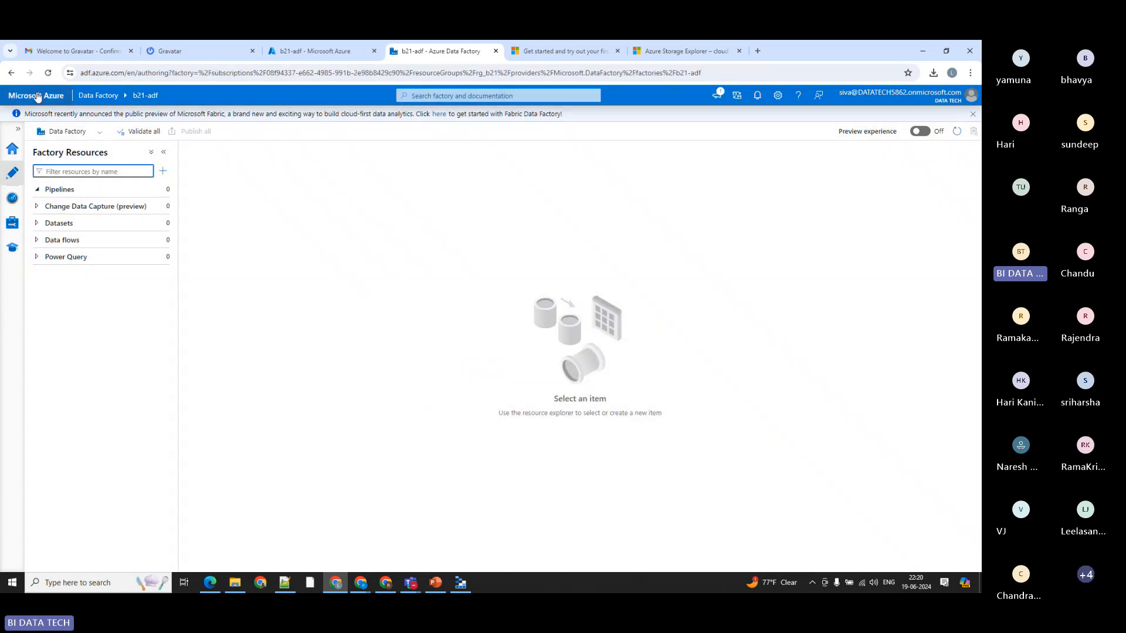
pyautogui.click(11, 72)
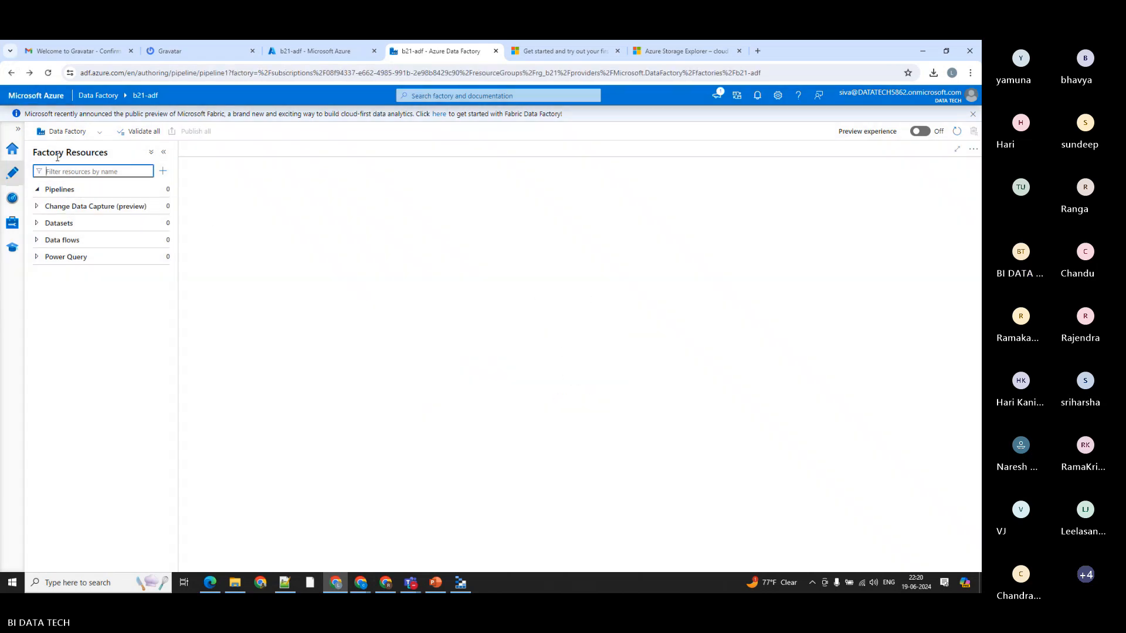
pyautogui.click(12, 148)
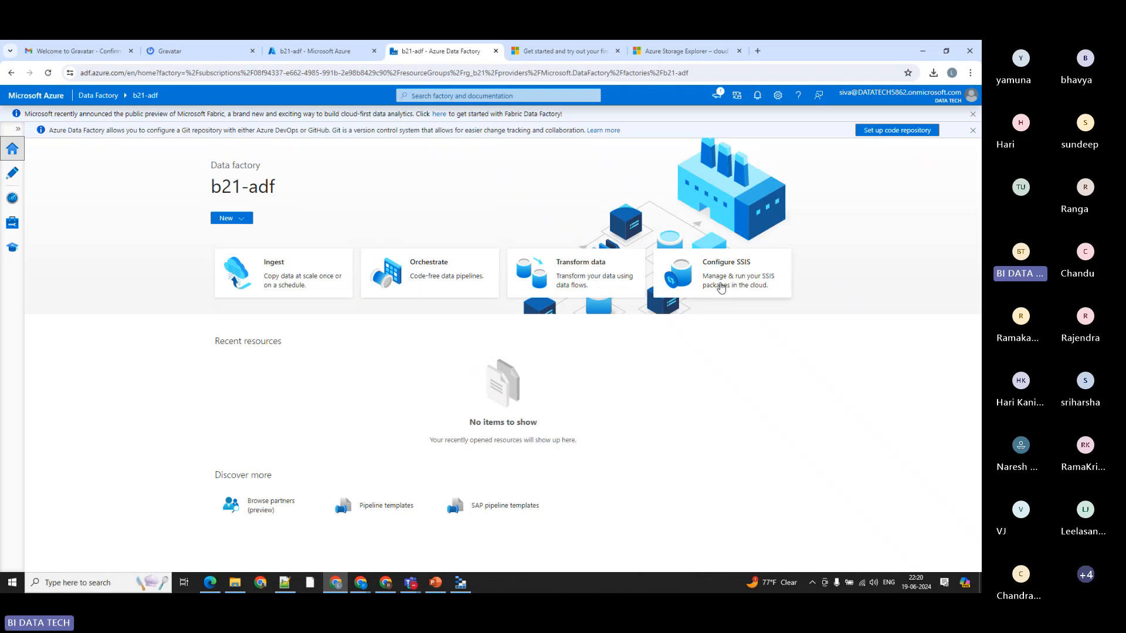
# Step: Open the Azure-SSIS integration runtime setup through Configure SSIS, cancel it and its feedback form, and return to the Studio home page
pyautogui.moveTo(701, 263); pyautogui.dragTo(749, 266)
pyautogui.click(740, 292)
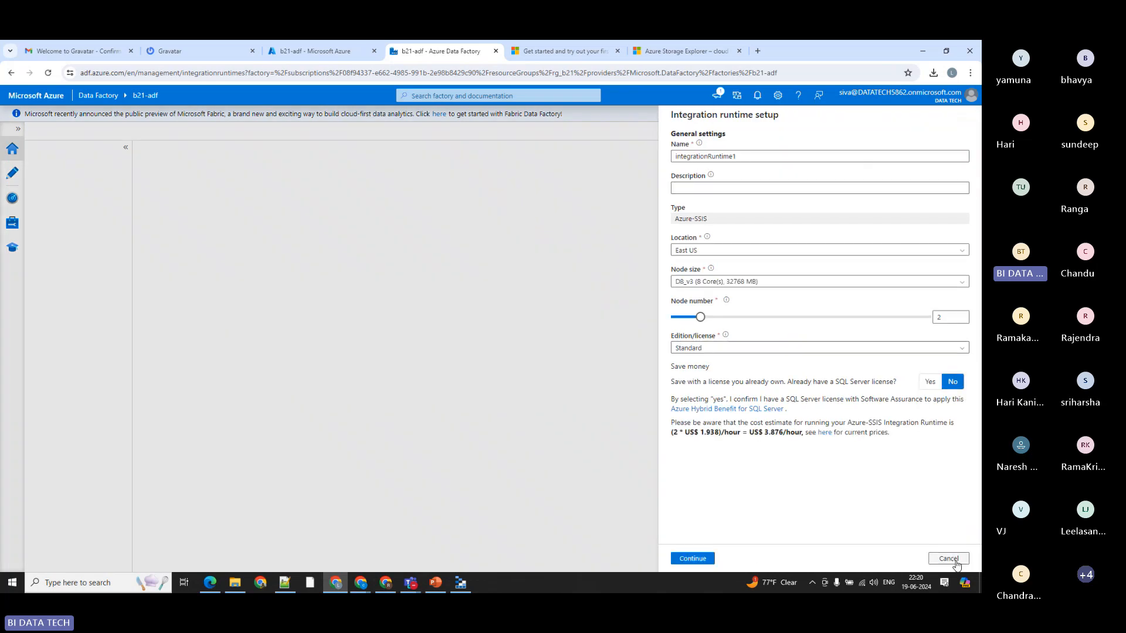
pyautogui.click(948, 558)
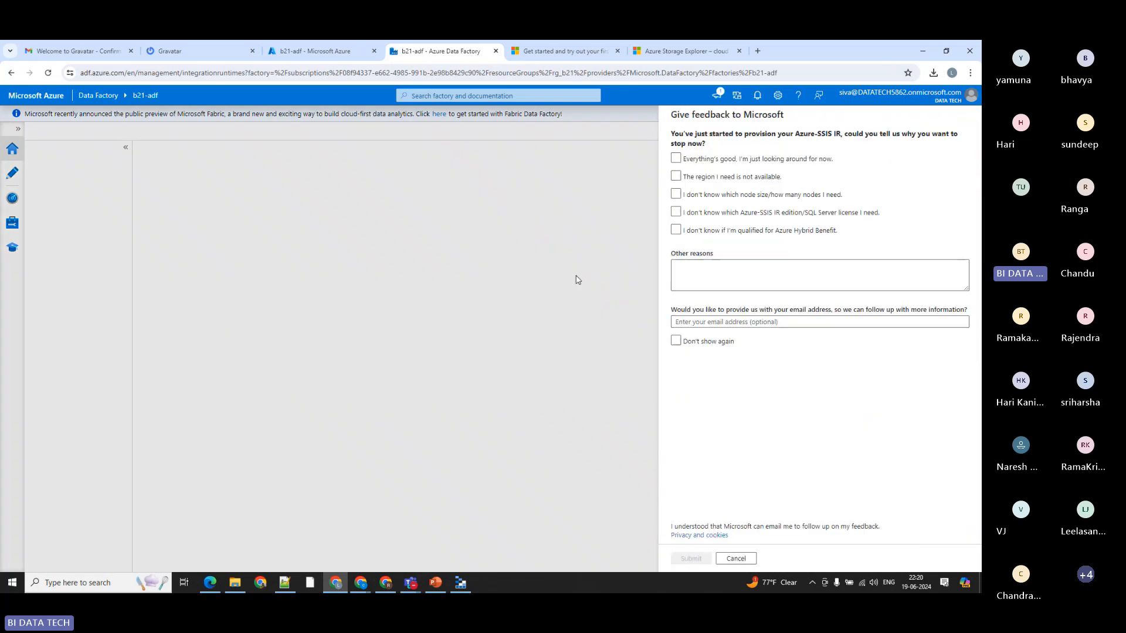
pyautogui.click(736, 558)
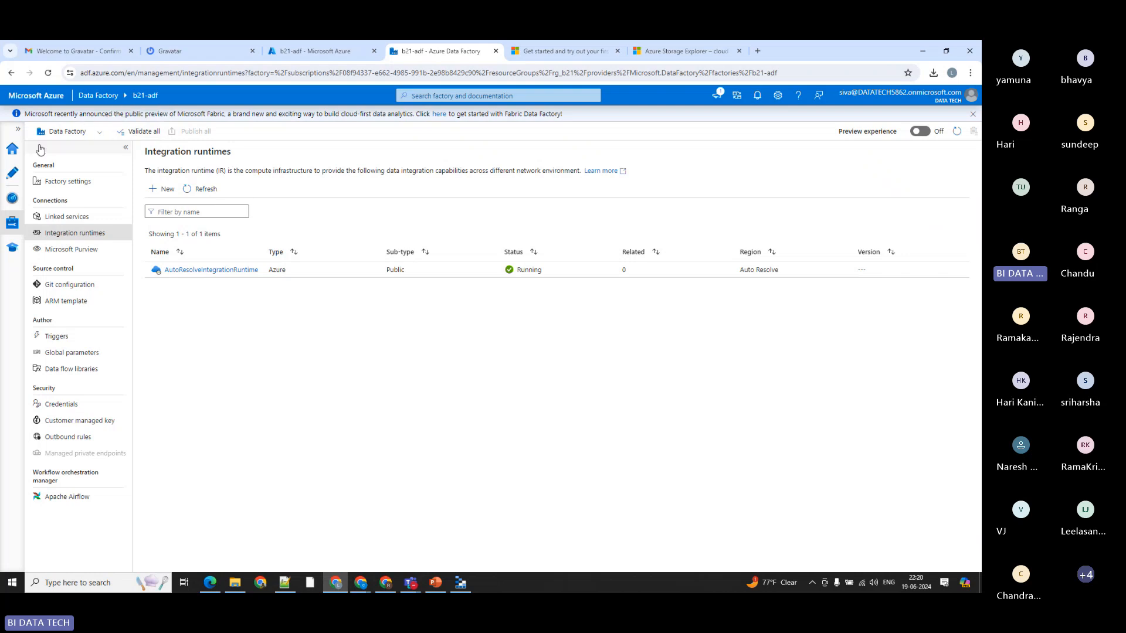
pyautogui.click(12, 149)
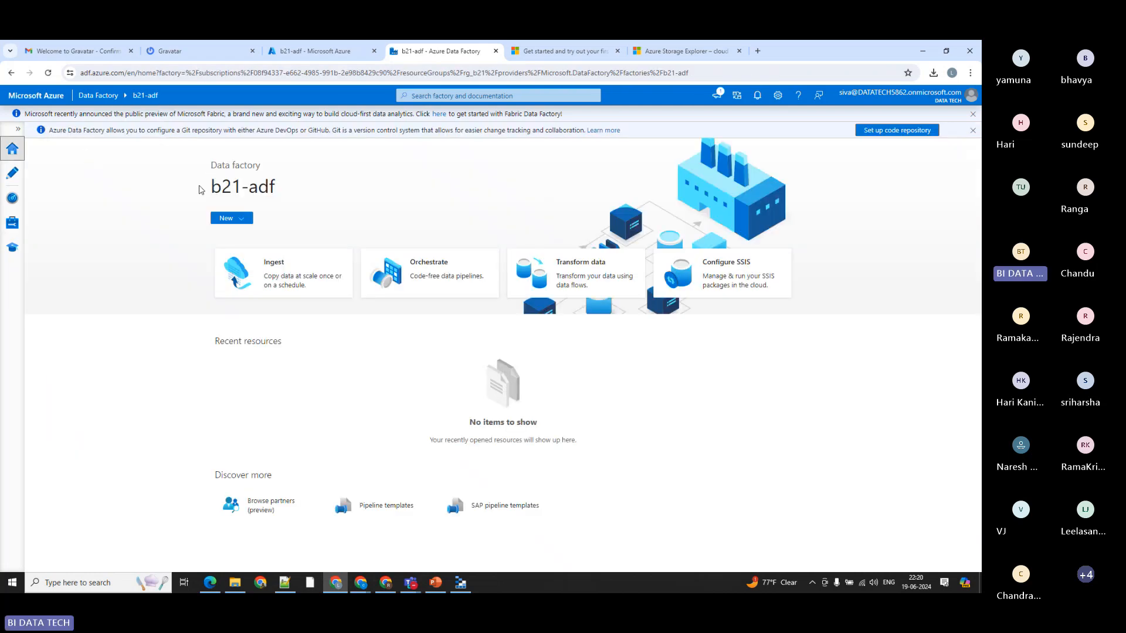
pyautogui.moveTo(202, 189); pyautogui.dragTo(297, 184)
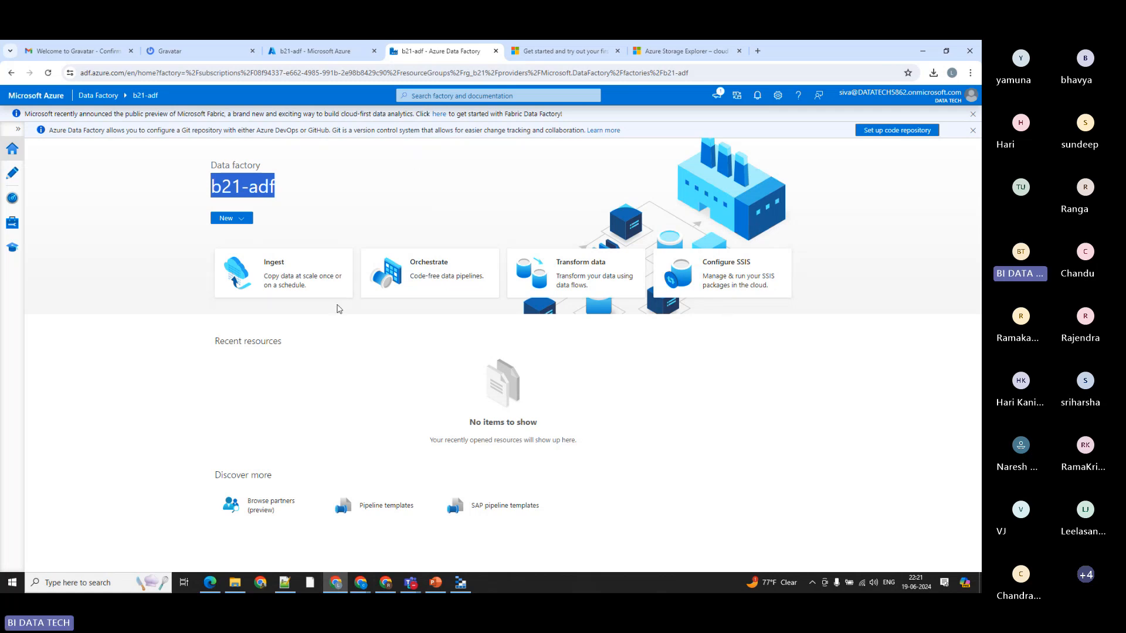
pyautogui.click(311, 220)
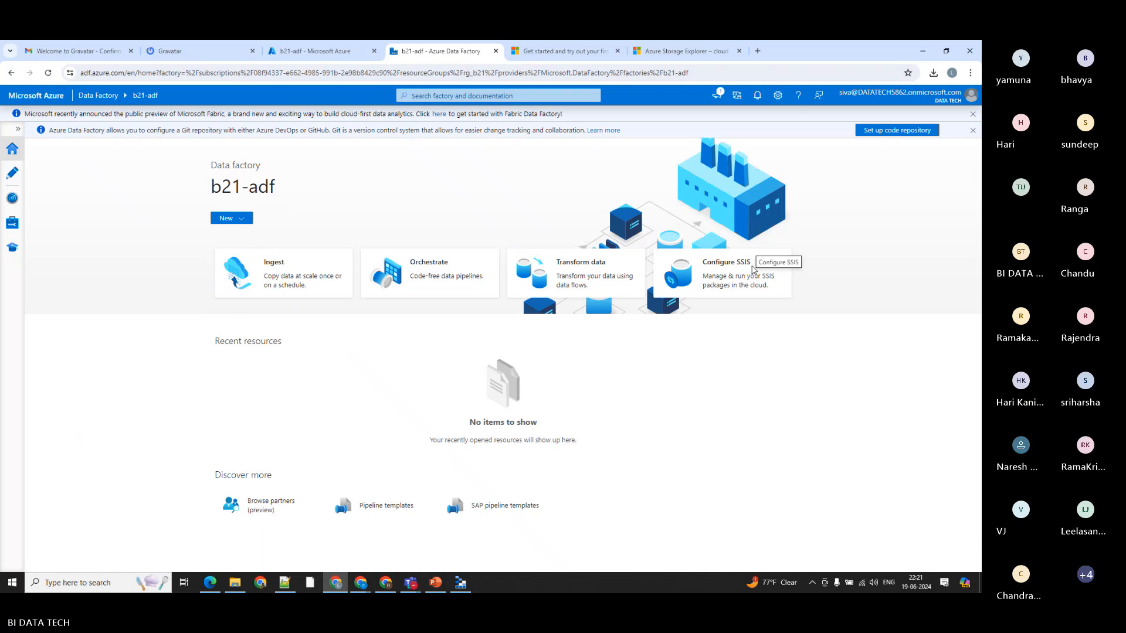
# Step: Show the Author page's factory resources and open the Linked services list in the Manage section
pyautogui.click(12, 174)
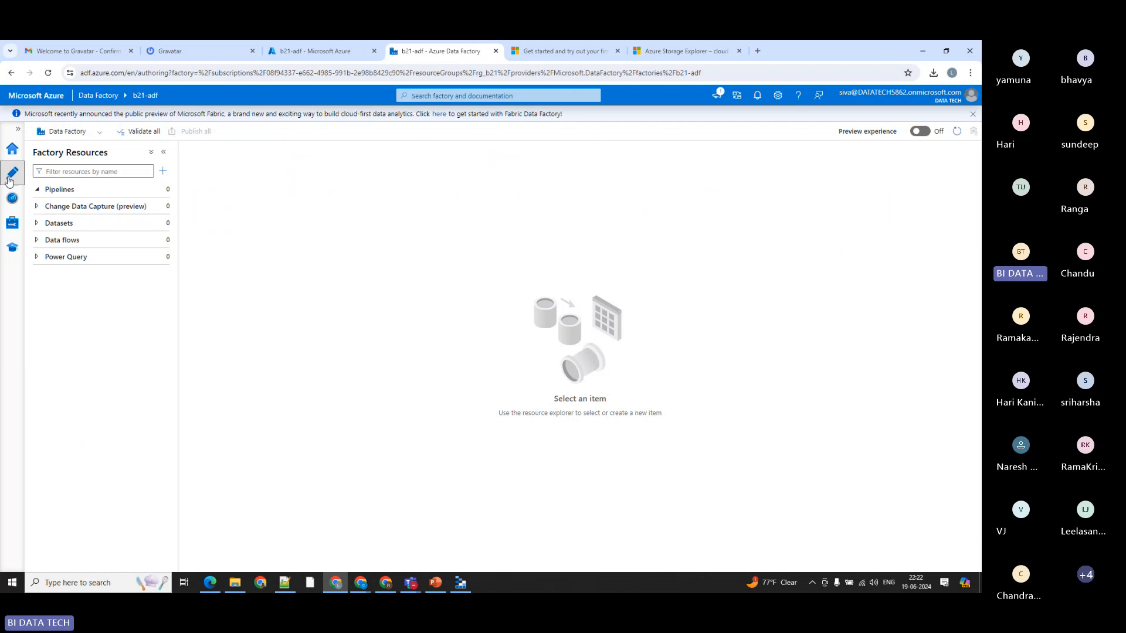
pyautogui.click(13, 228)
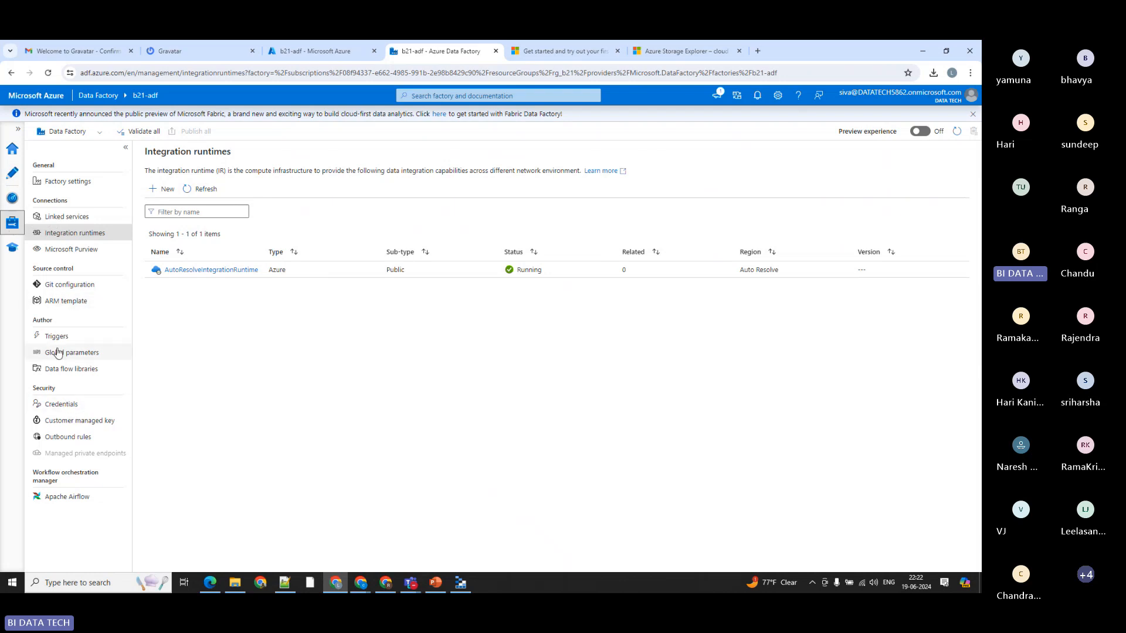
pyautogui.click(58, 216)
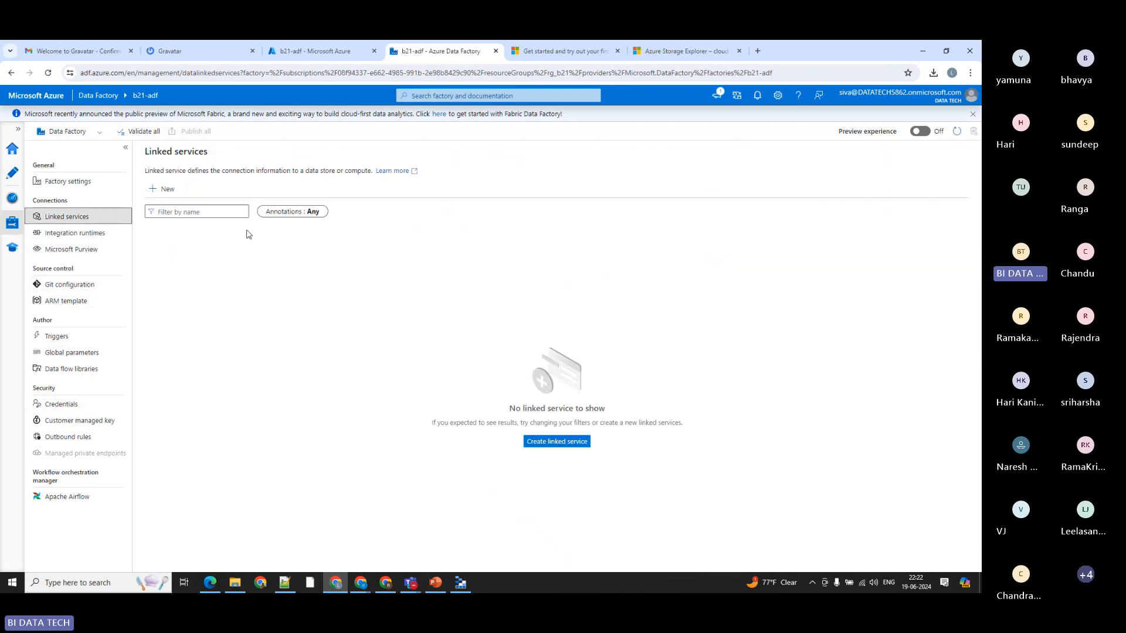
# Step: Start a new linked service and skim the full list of data stores to its end and back to the beginning
pyautogui.click(166, 189)
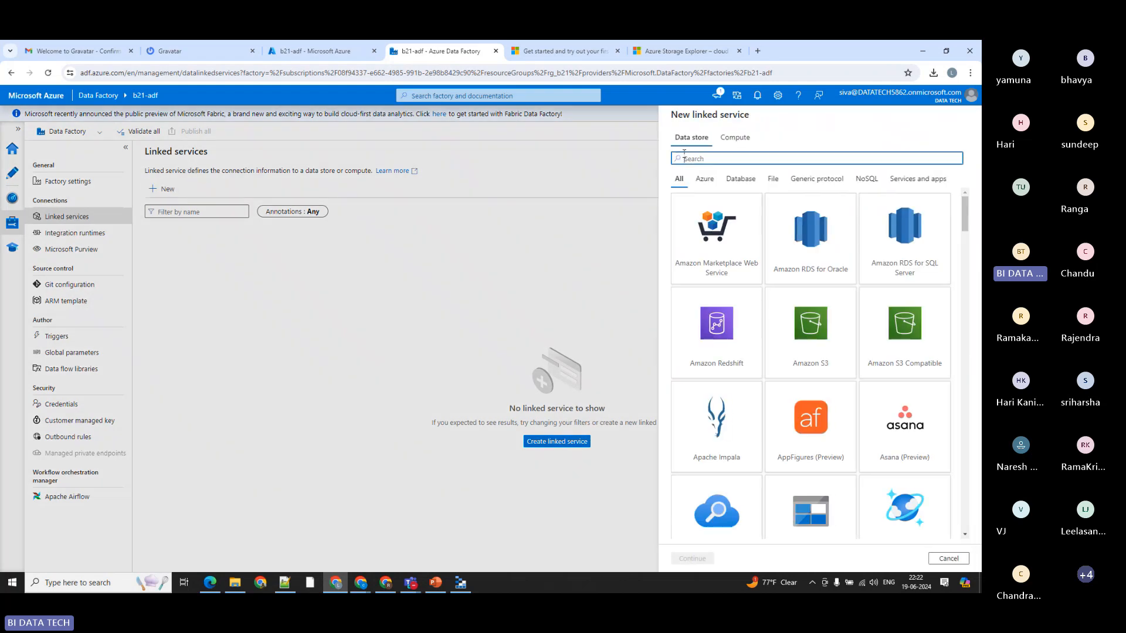
pyautogui.scroll(-4, 794, 305)
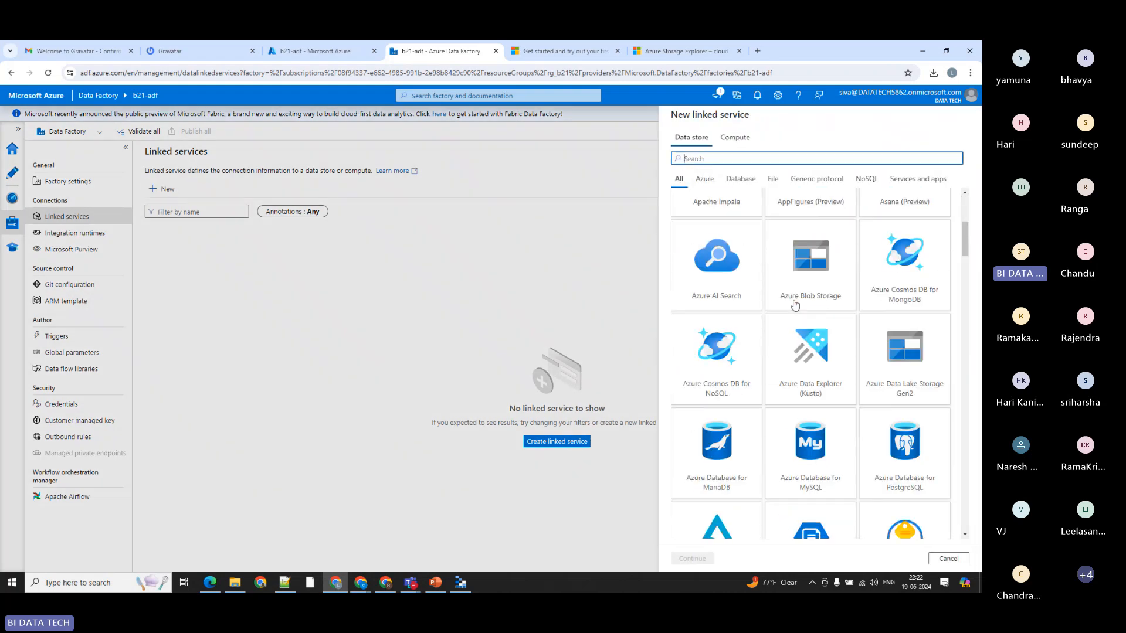
pyautogui.scroll(-20, 795, 304)
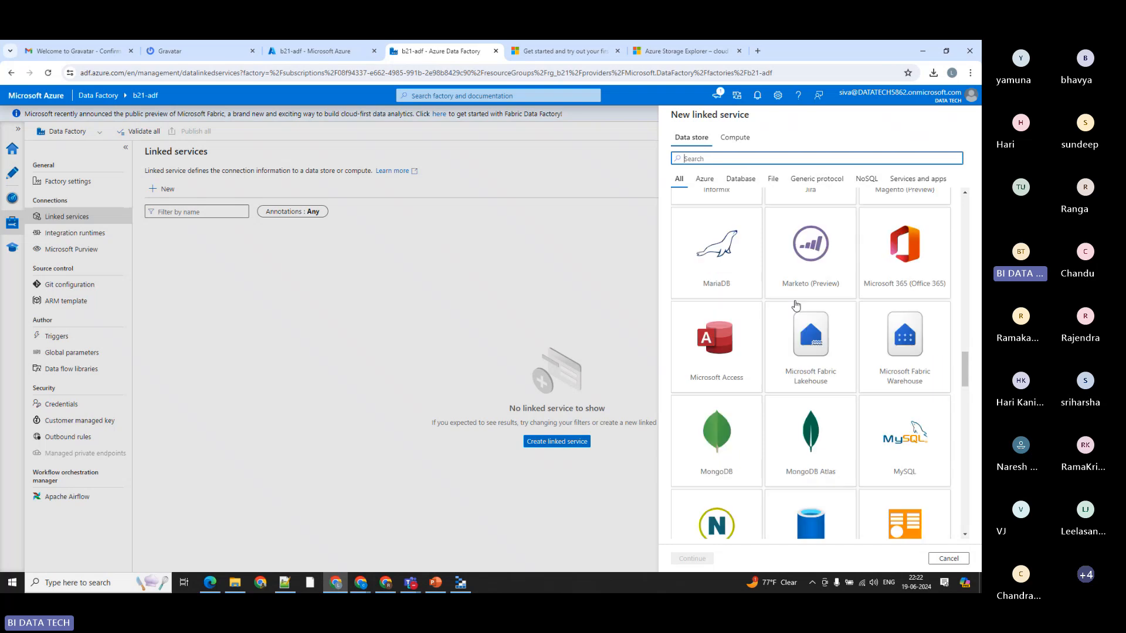
pyautogui.scroll(-20, 795, 304)
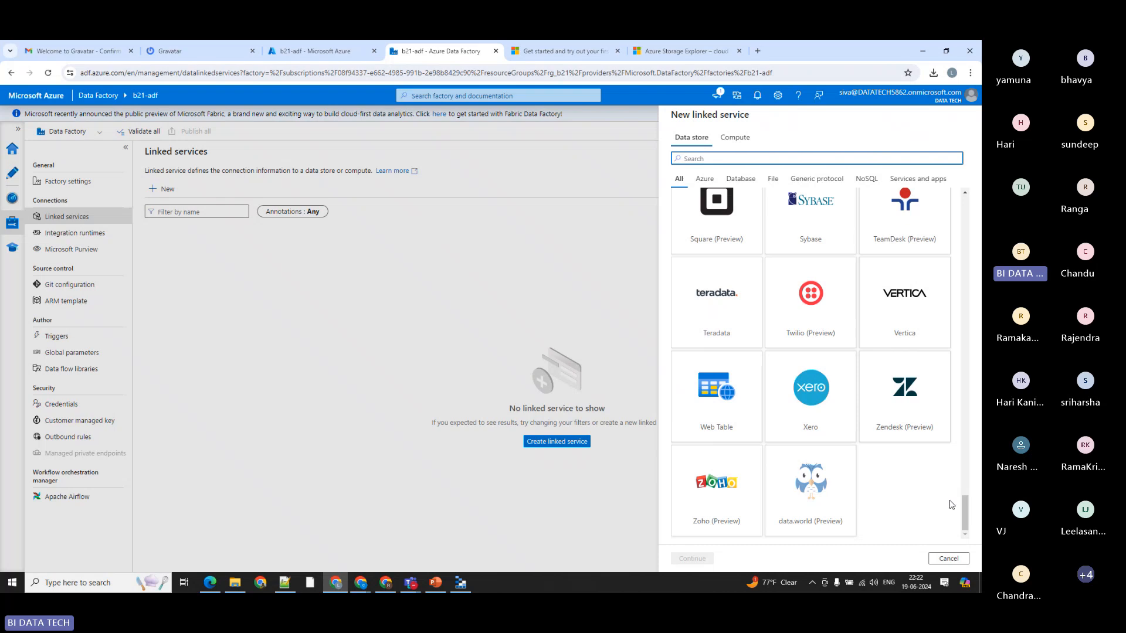
pyautogui.moveTo(961, 510); pyautogui.dragTo(947, 200)
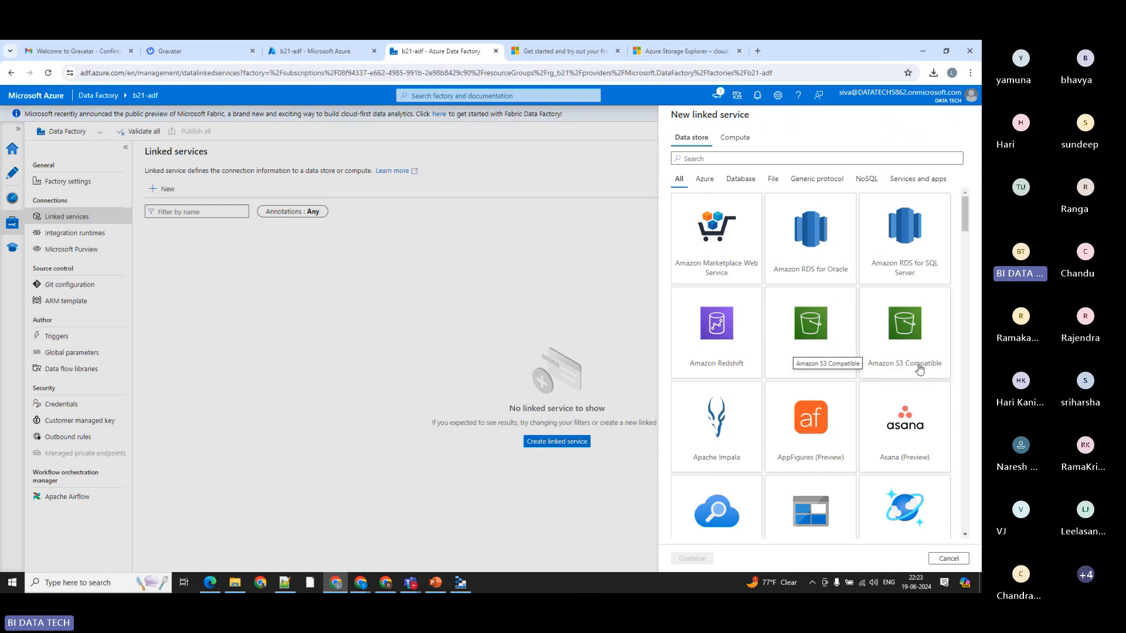
# Step: Examine the Azure, database, file and third-party data store connectors offered for a linked service, and cancel creating it
pyautogui.scroll(-3, 749, 340)
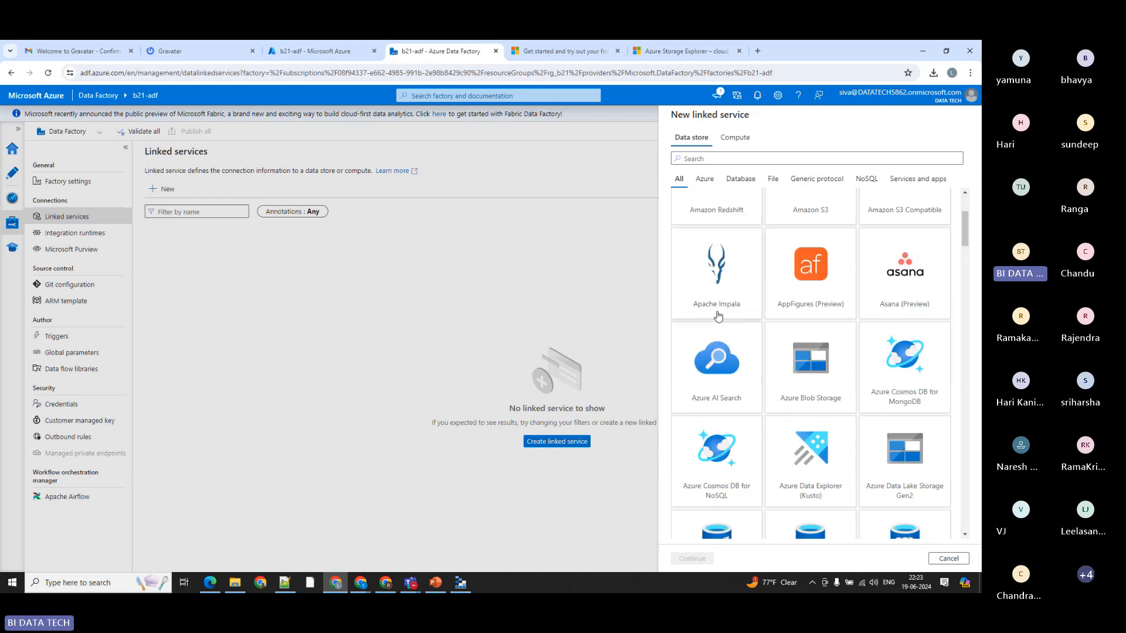
pyautogui.scroll(-1, 810, 387)
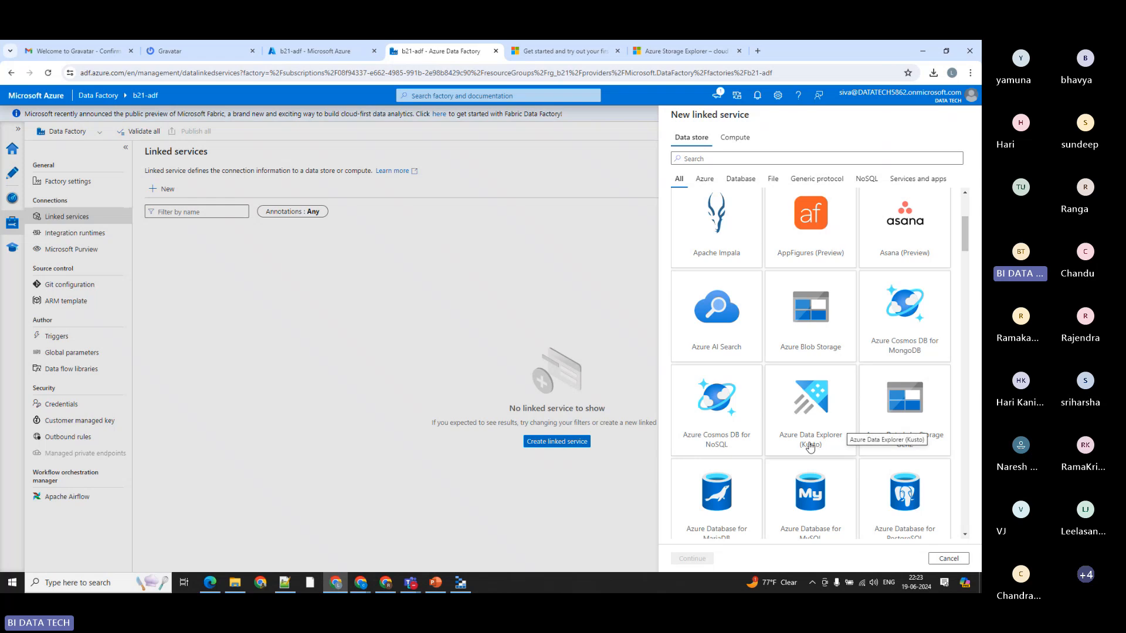
pyautogui.scroll(-4, 806, 411)
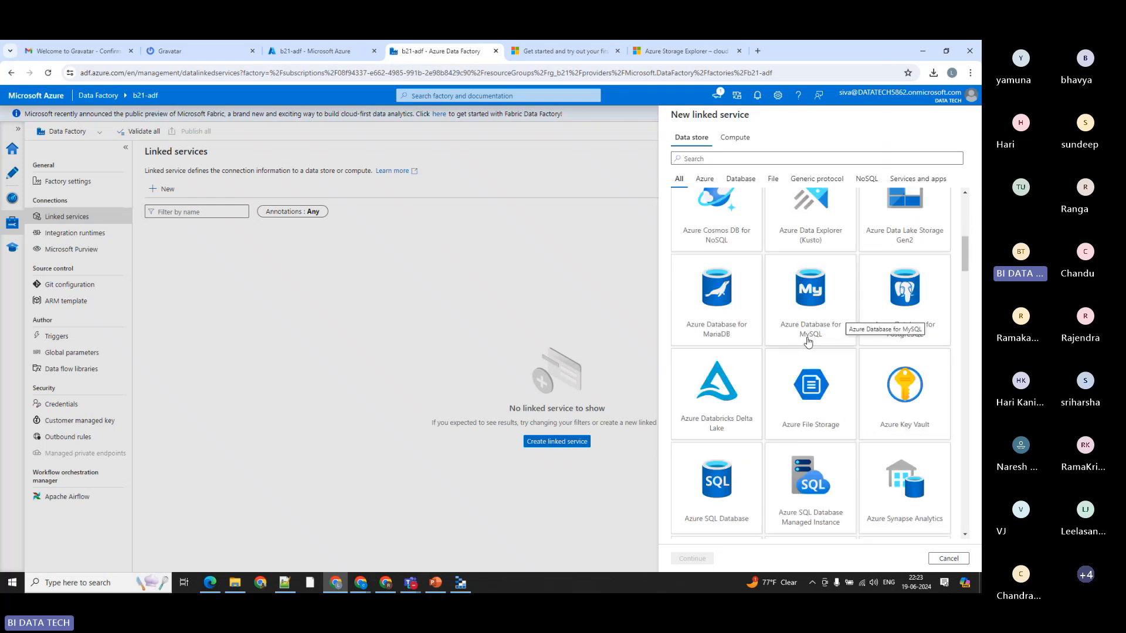
pyautogui.scroll(-3, 808, 364)
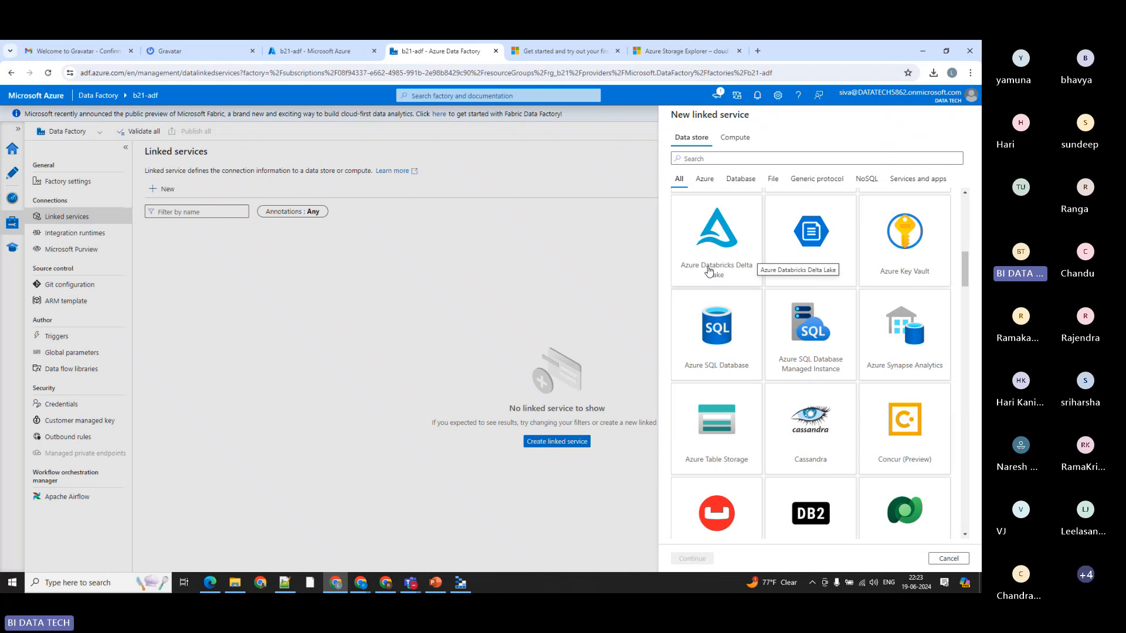
pyautogui.scroll(-2, 786, 371)
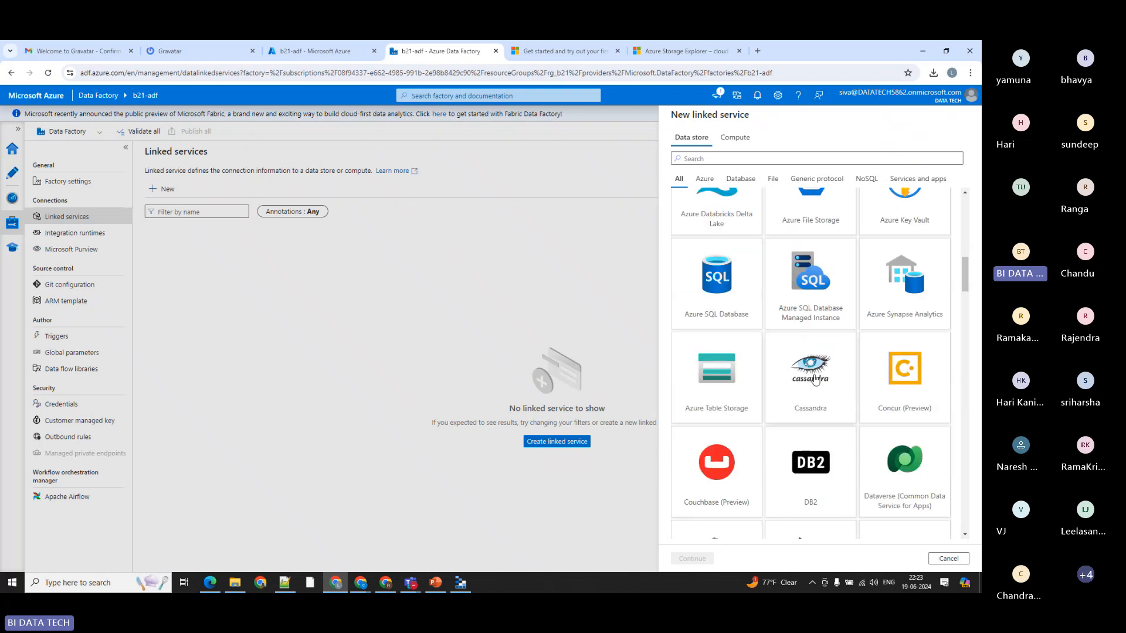
pyautogui.scroll(-2, 811, 377)
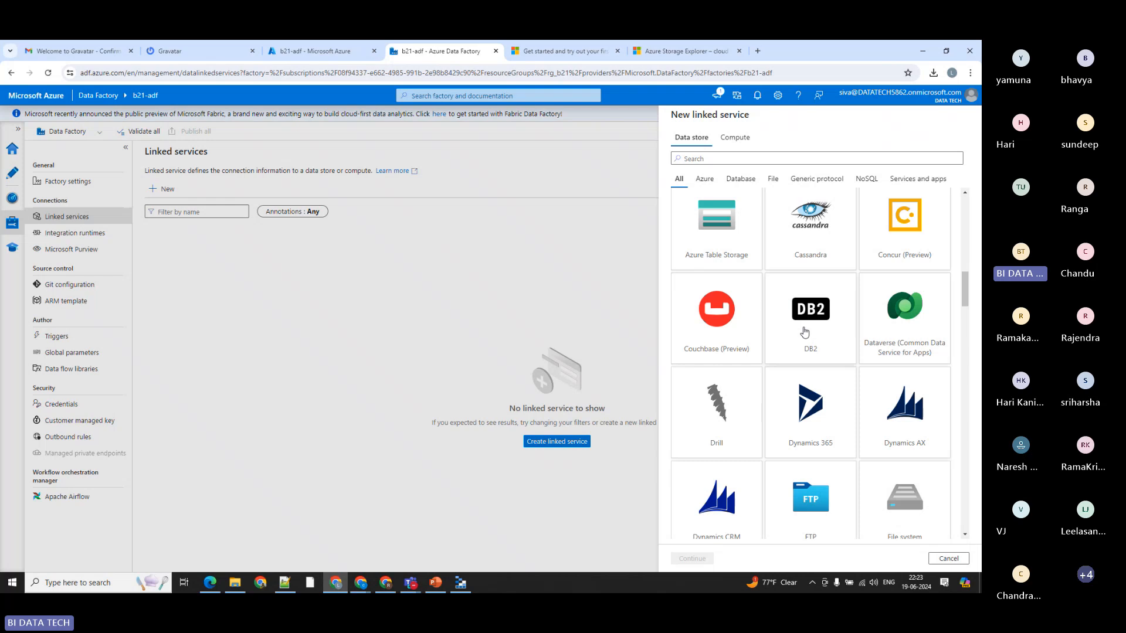
pyautogui.scroll(-3, 804, 332)
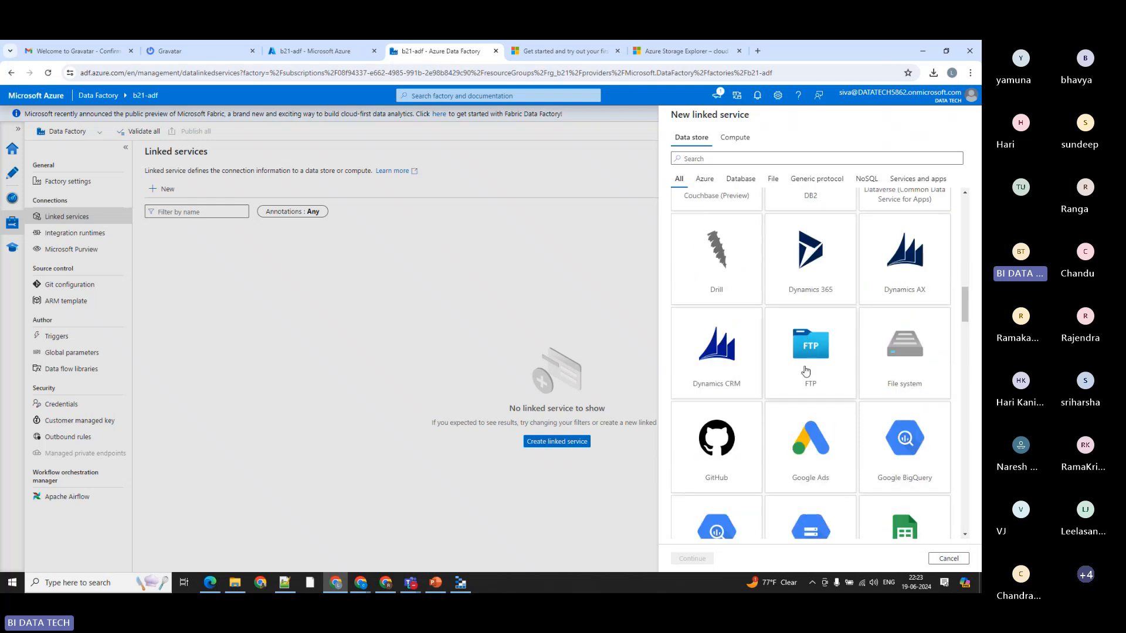
pyautogui.scroll(-3, 805, 370)
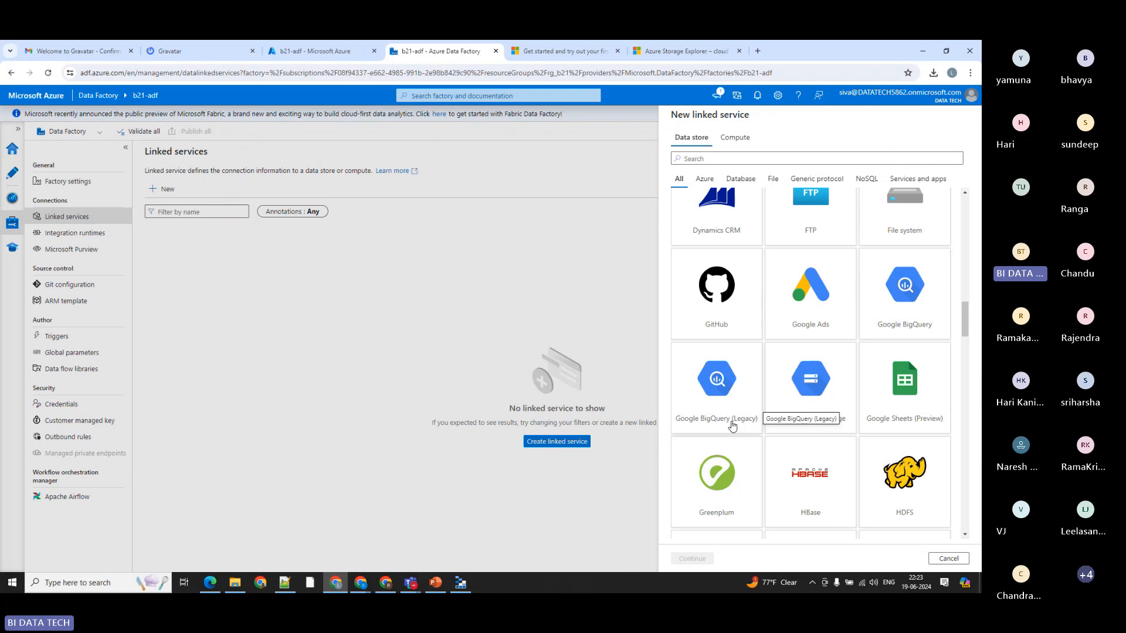
pyautogui.scroll(-3, 799, 368)
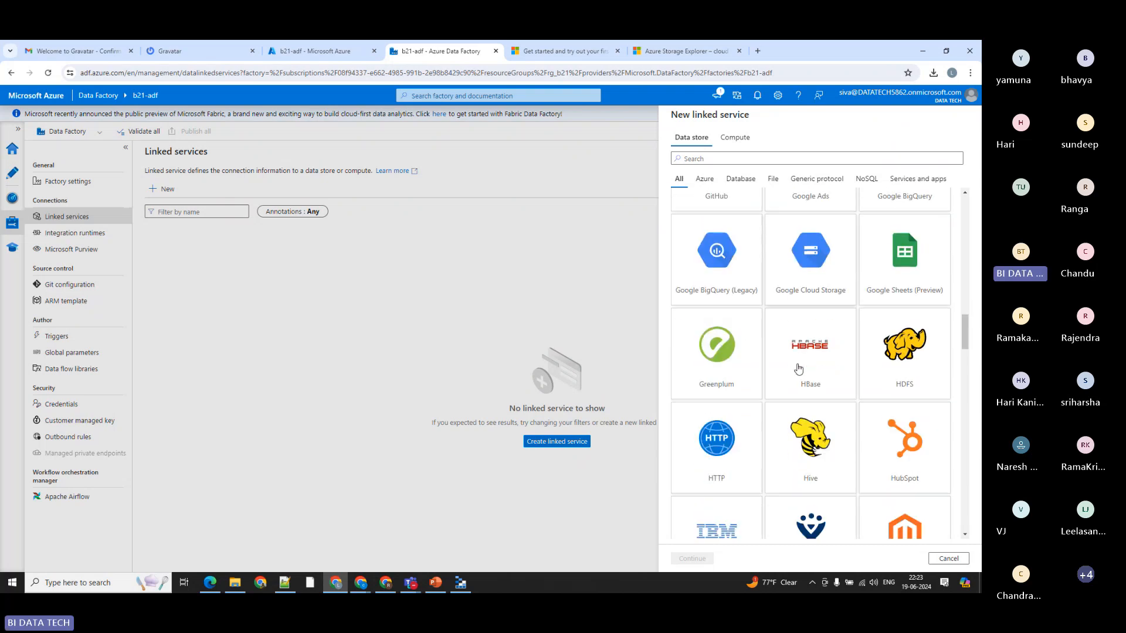
pyautogui.scroll(-2, 799, 368)
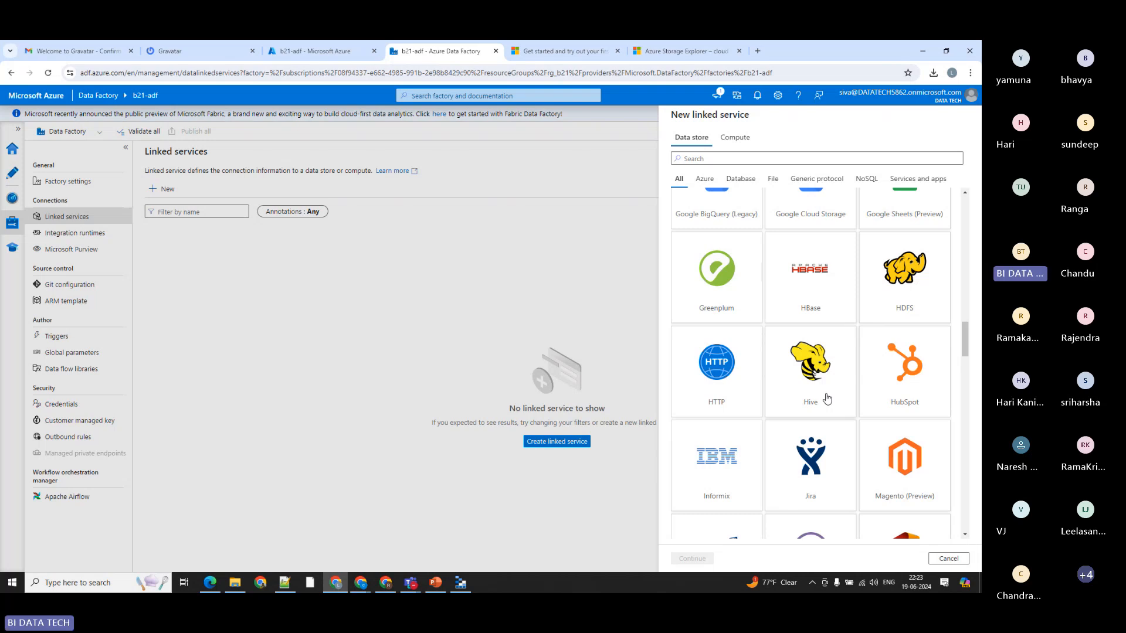
pyautogui.scroll(8, 797, 311)
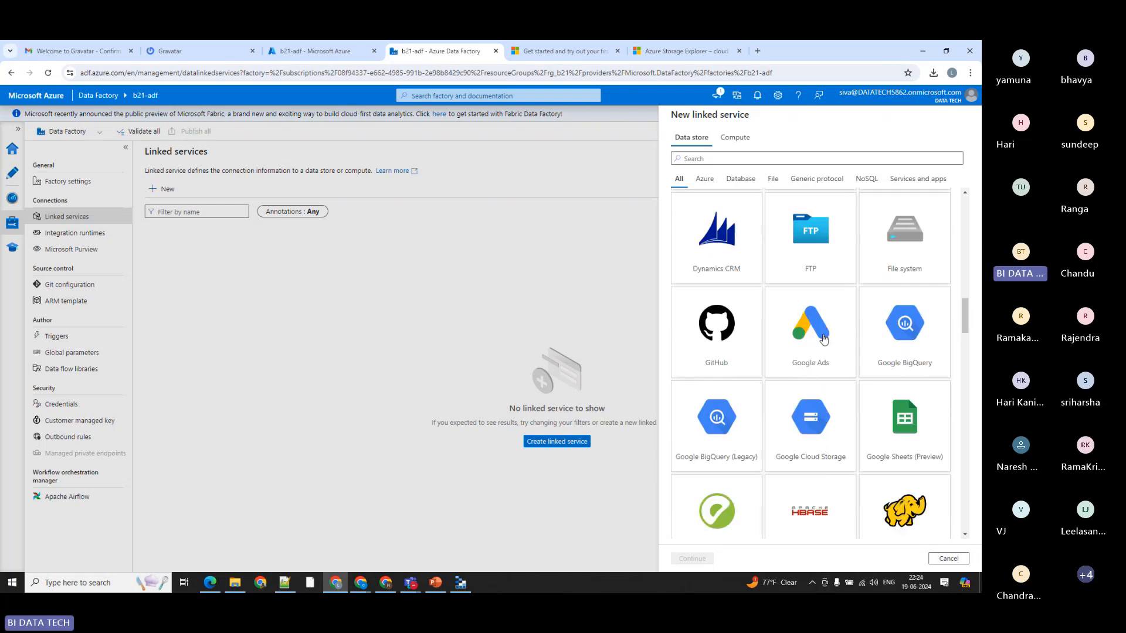
pyautogui.scroll(6, 844, 294)
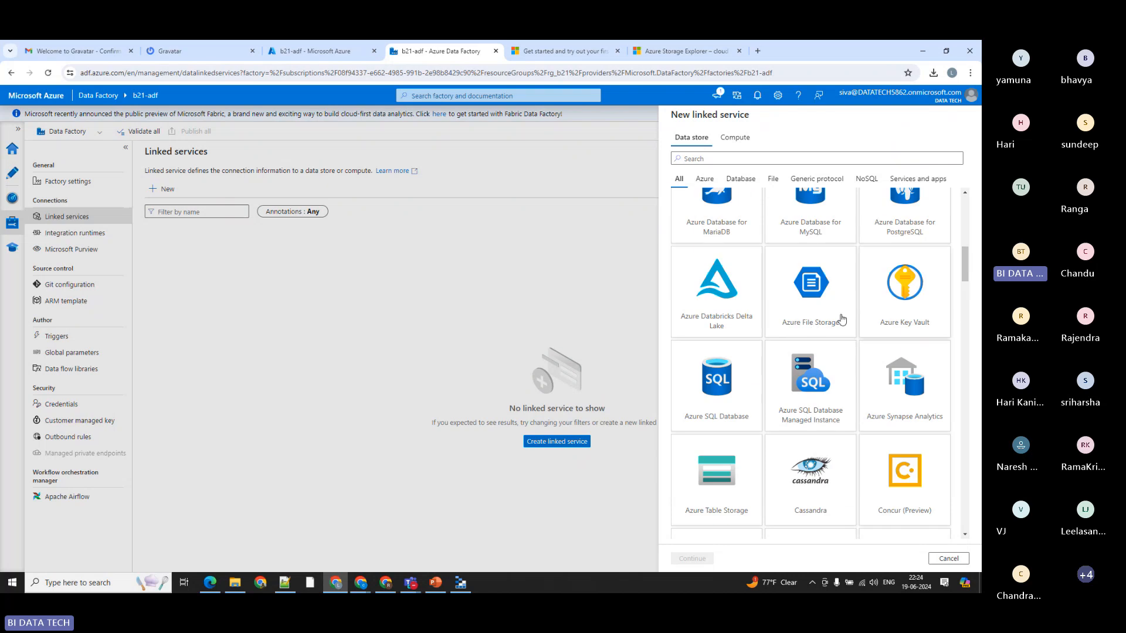
pyautogui.scroll(4, 814, 234)
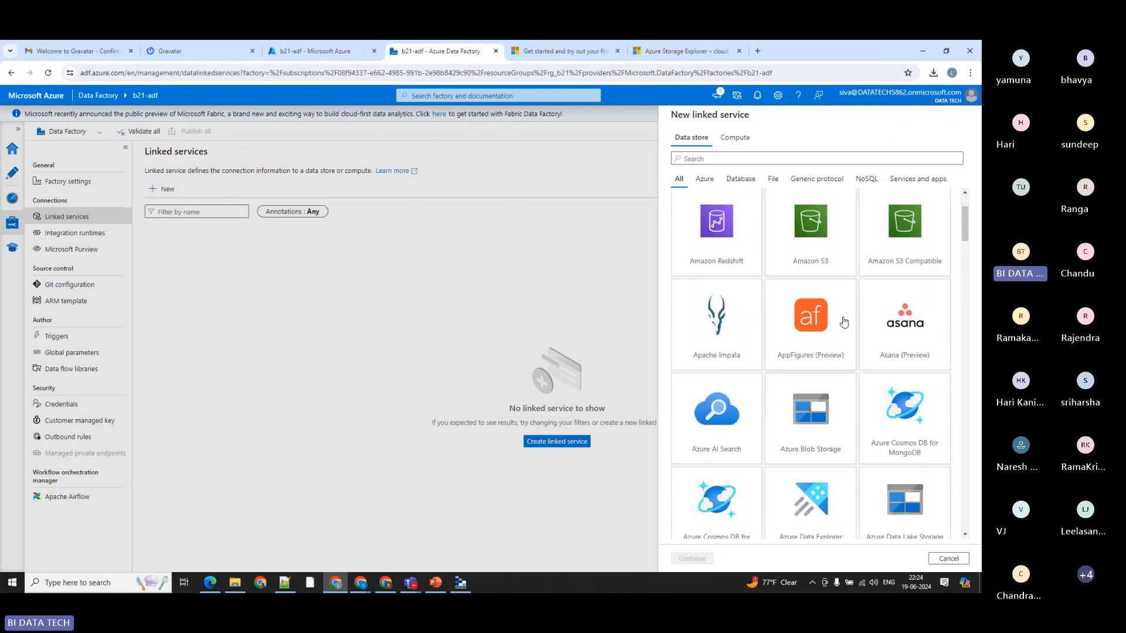
pyautogui.scroll(2, 810, 311)
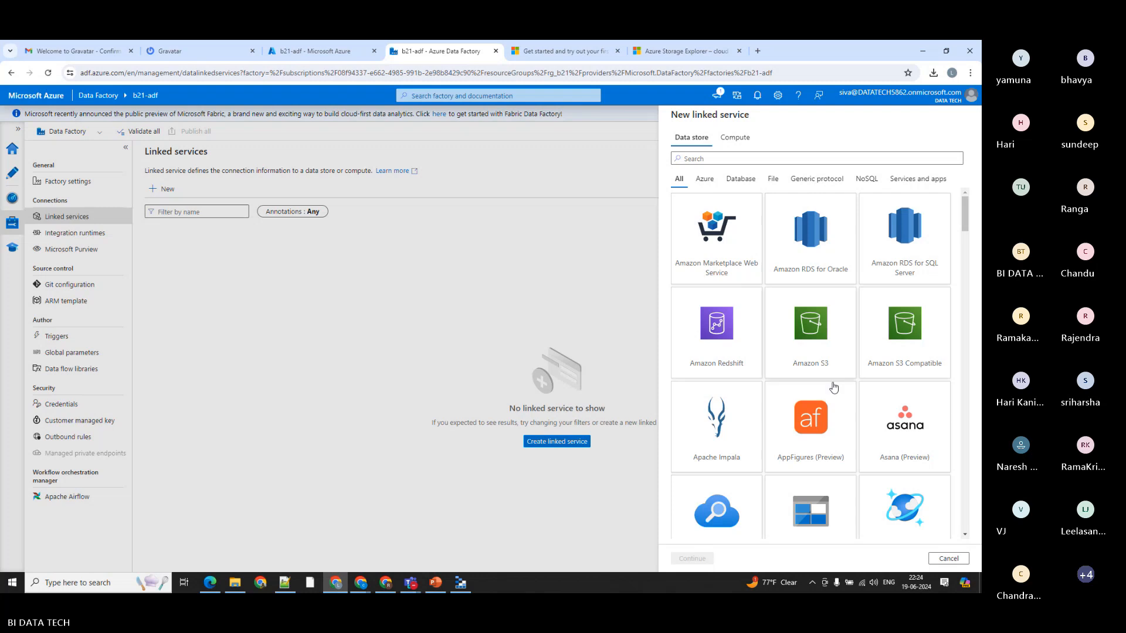
pyautogui.click(954, 562)
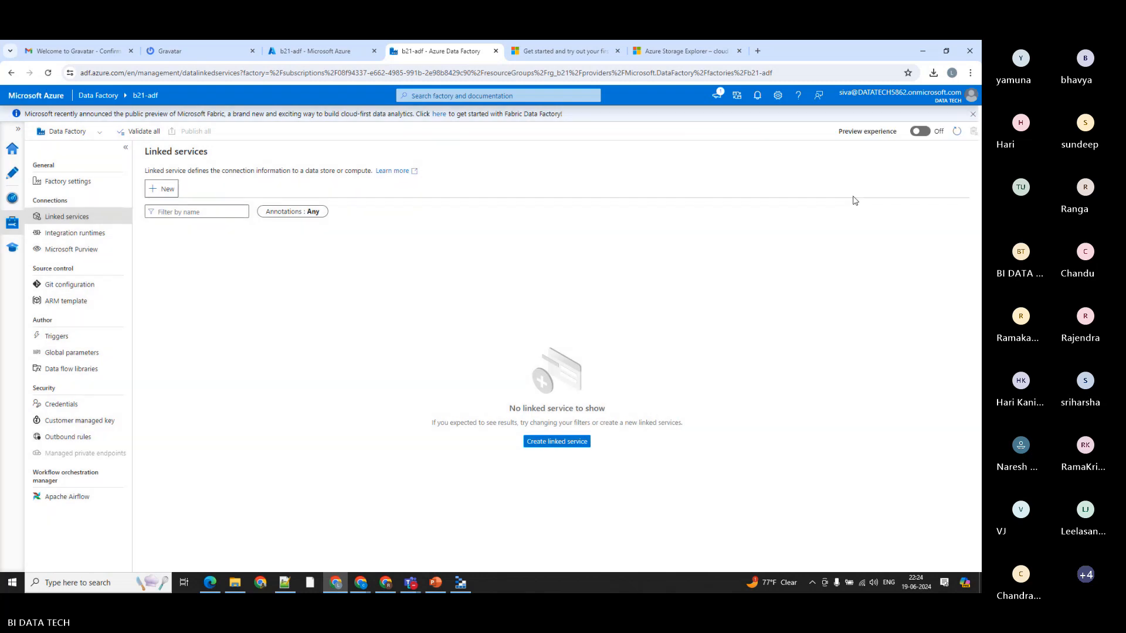
# Step: Switch to the ADF_Introduction presentation in PowerPoint and highlight "ADF is the cloud-based ETL" on slide 16
pyautogui.click(441, 585)
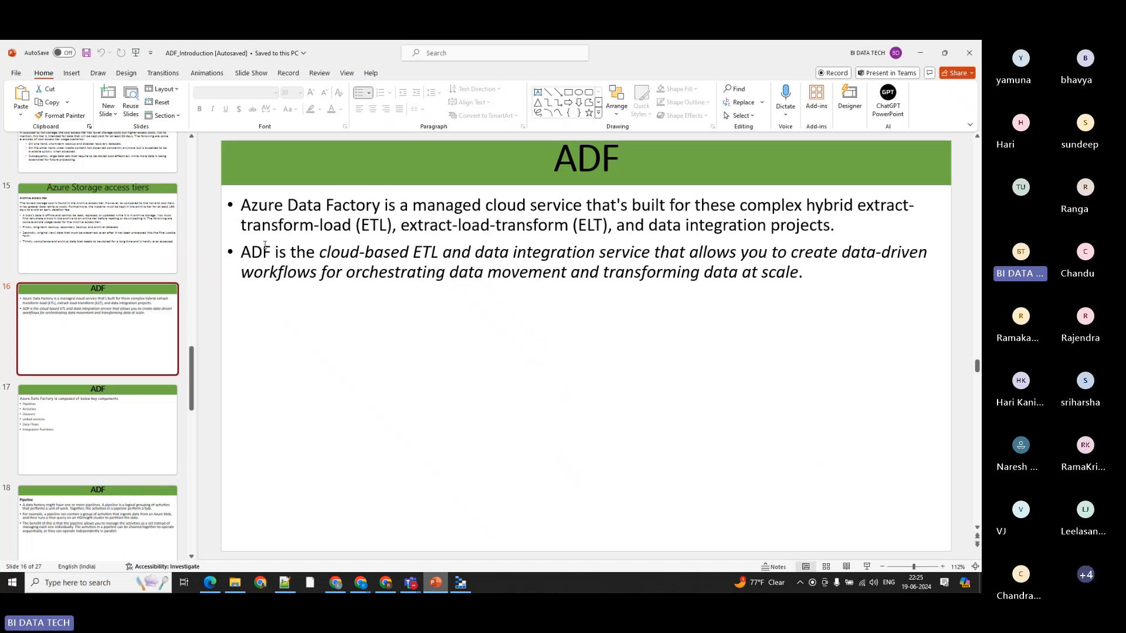
pyautogui.moveTo(244, 252); pyautogui.dragTo(431, 252)
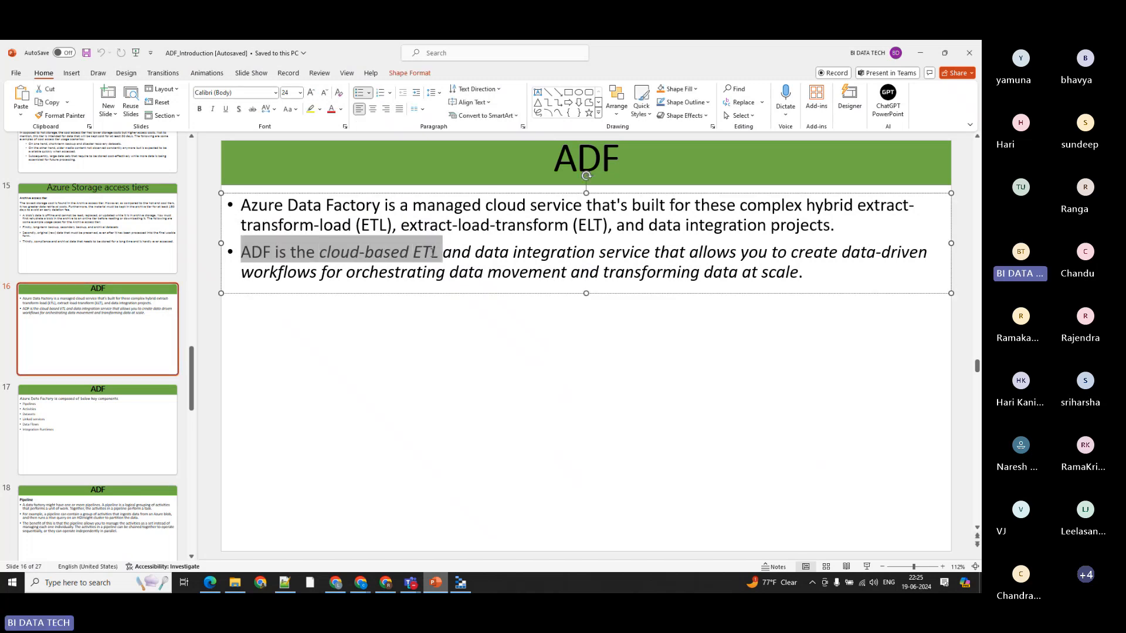